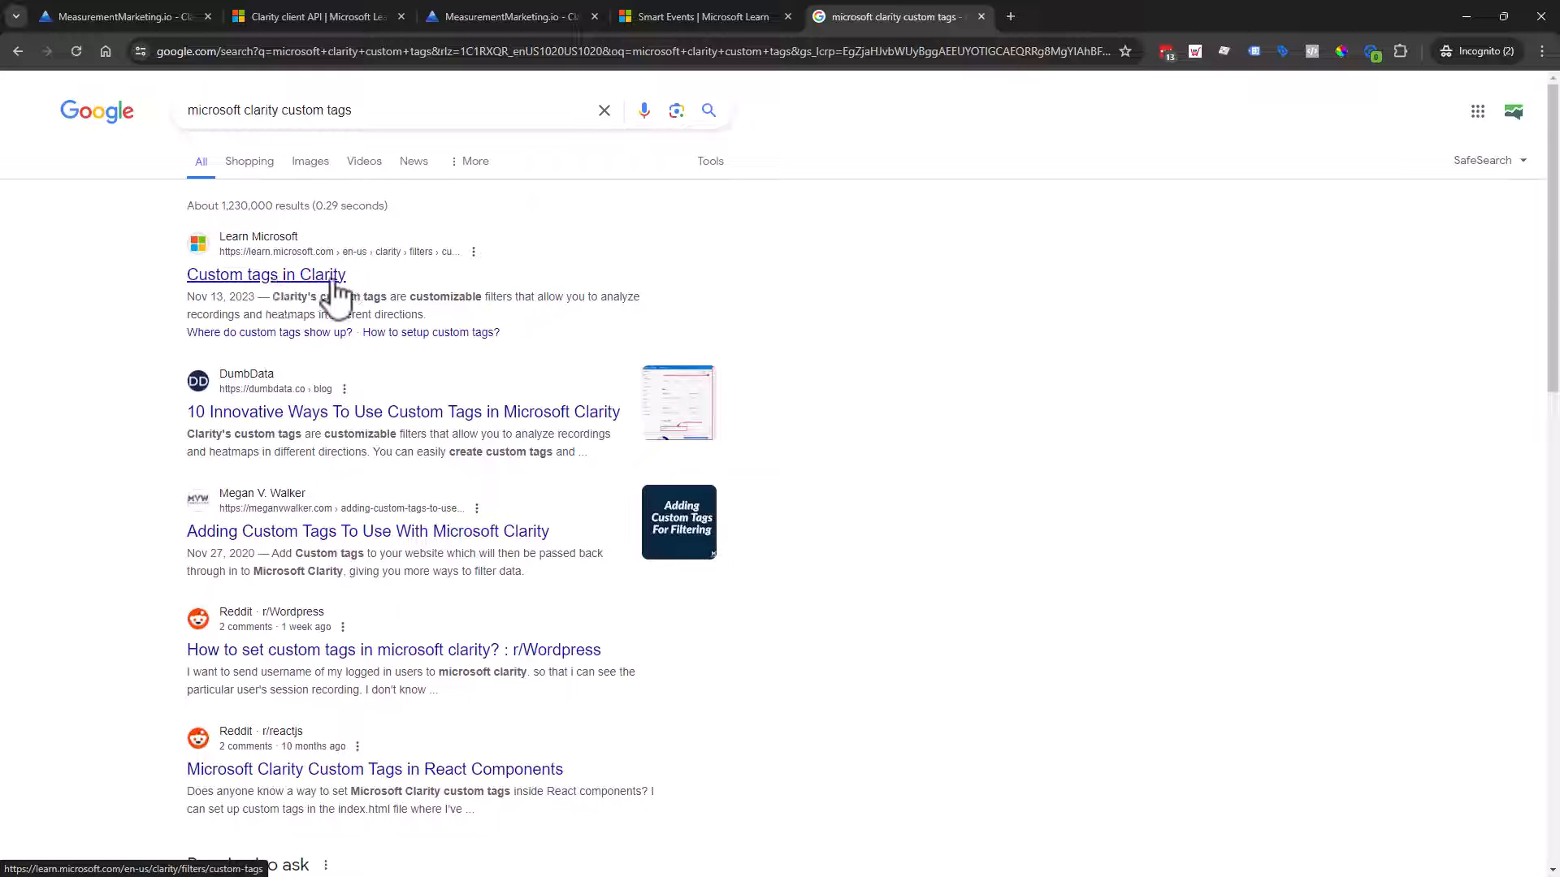
{"action": "scroll", "coordinate": [452, 791], "scroll_direction": "down", "scroll_amount": 2}
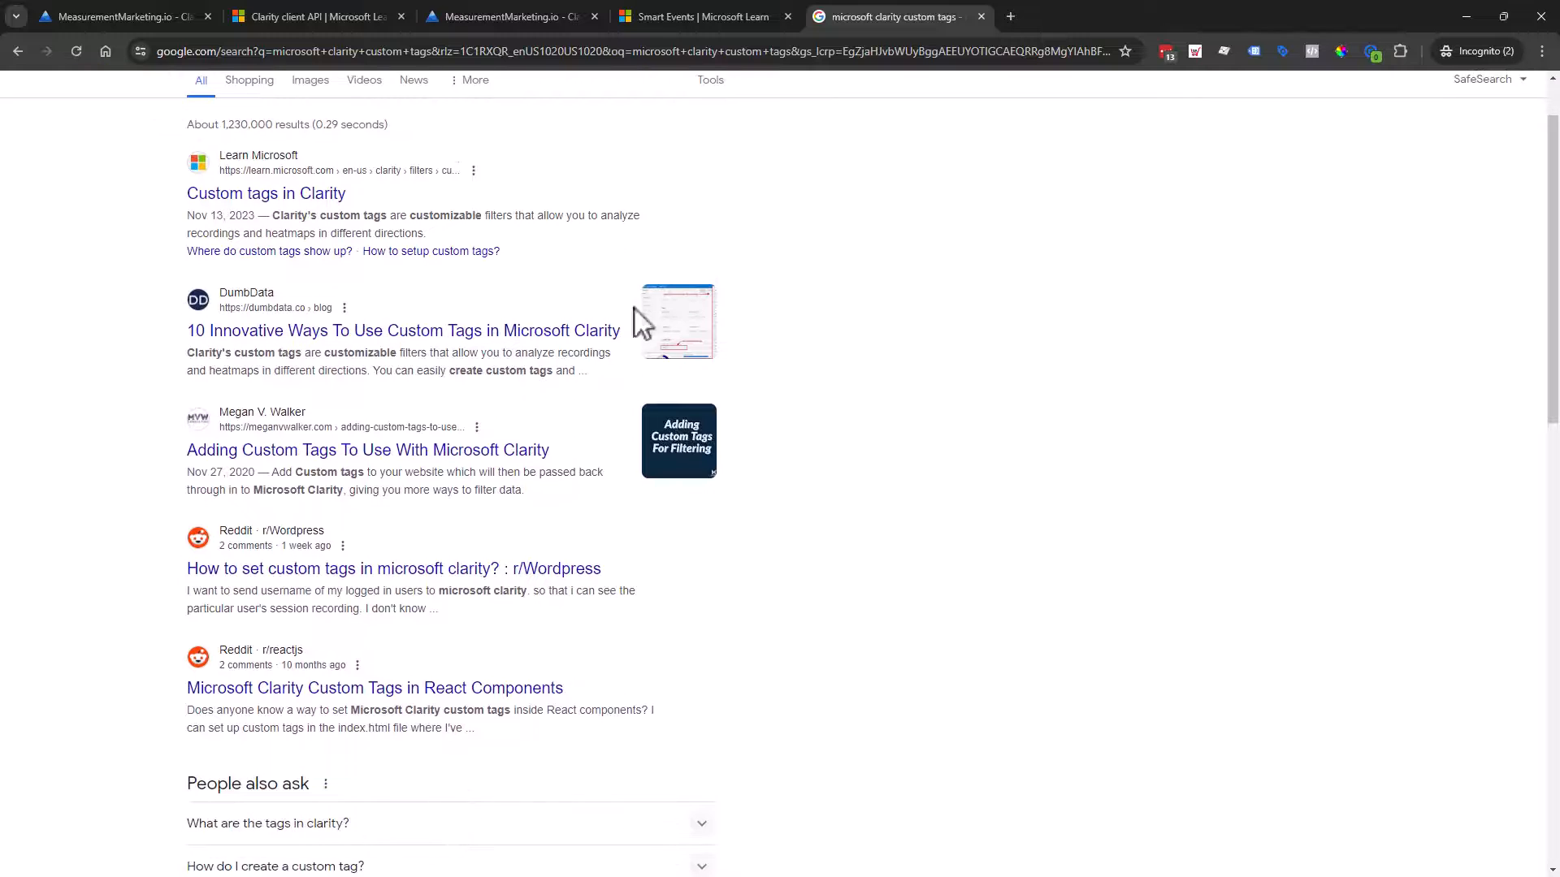
{"action": "scroll", "coordinate": [741, 407], "scroll_direction": "down", "scroll_amount": 3}
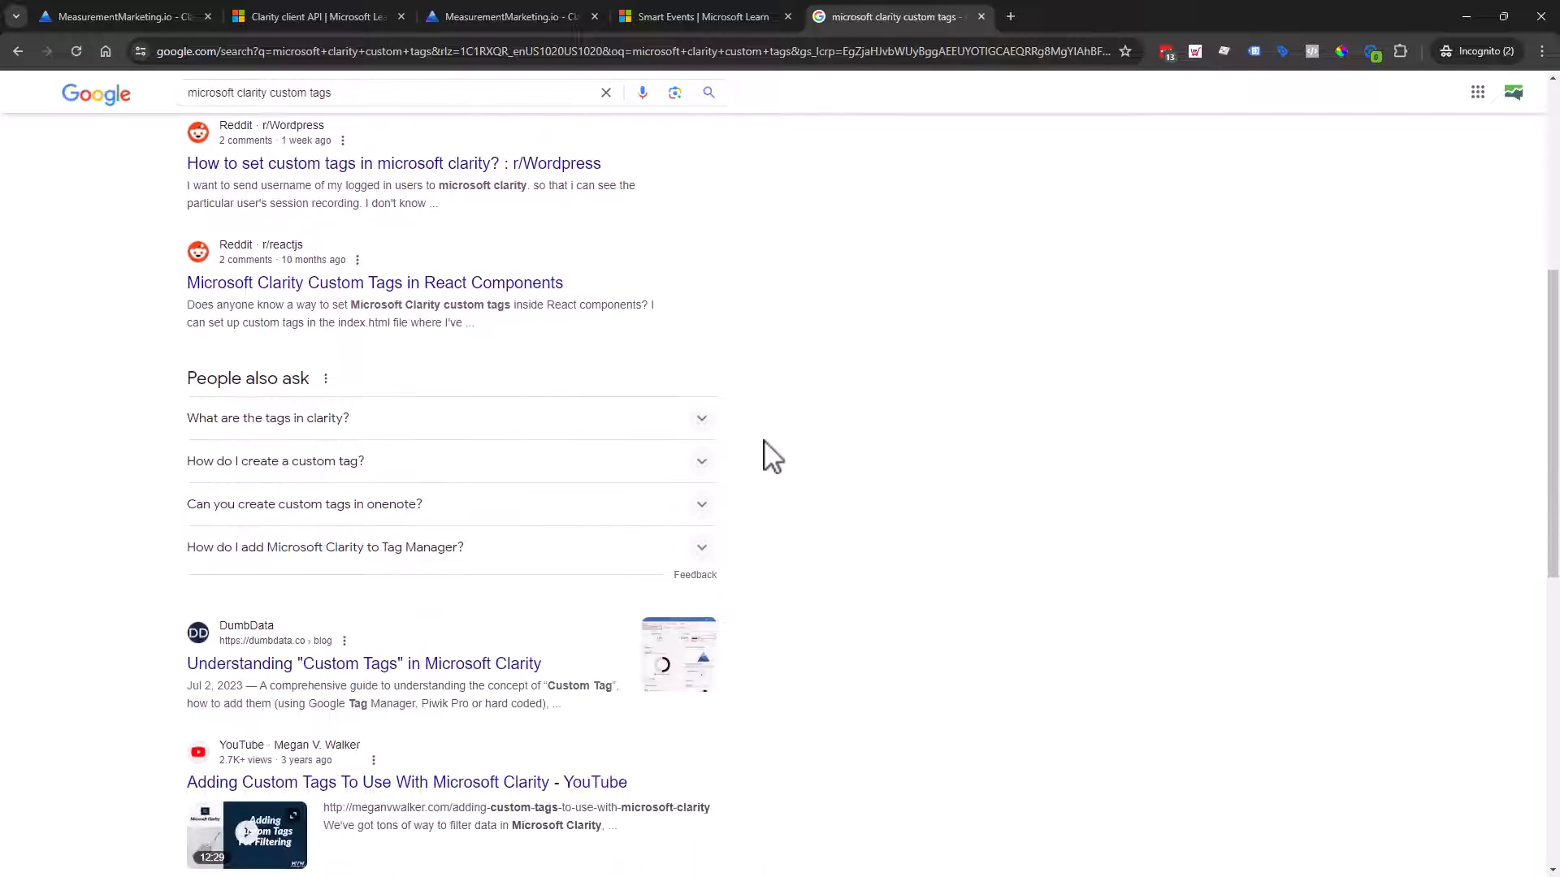
{"action": "scroll", "coordinate": [756, 431], "scroll_direction": "up", "scroll_amount": 4}
{"action": "scroll", "coordinate": [736, 411], "scroll_direction": "up", "scroll_amount": 1}
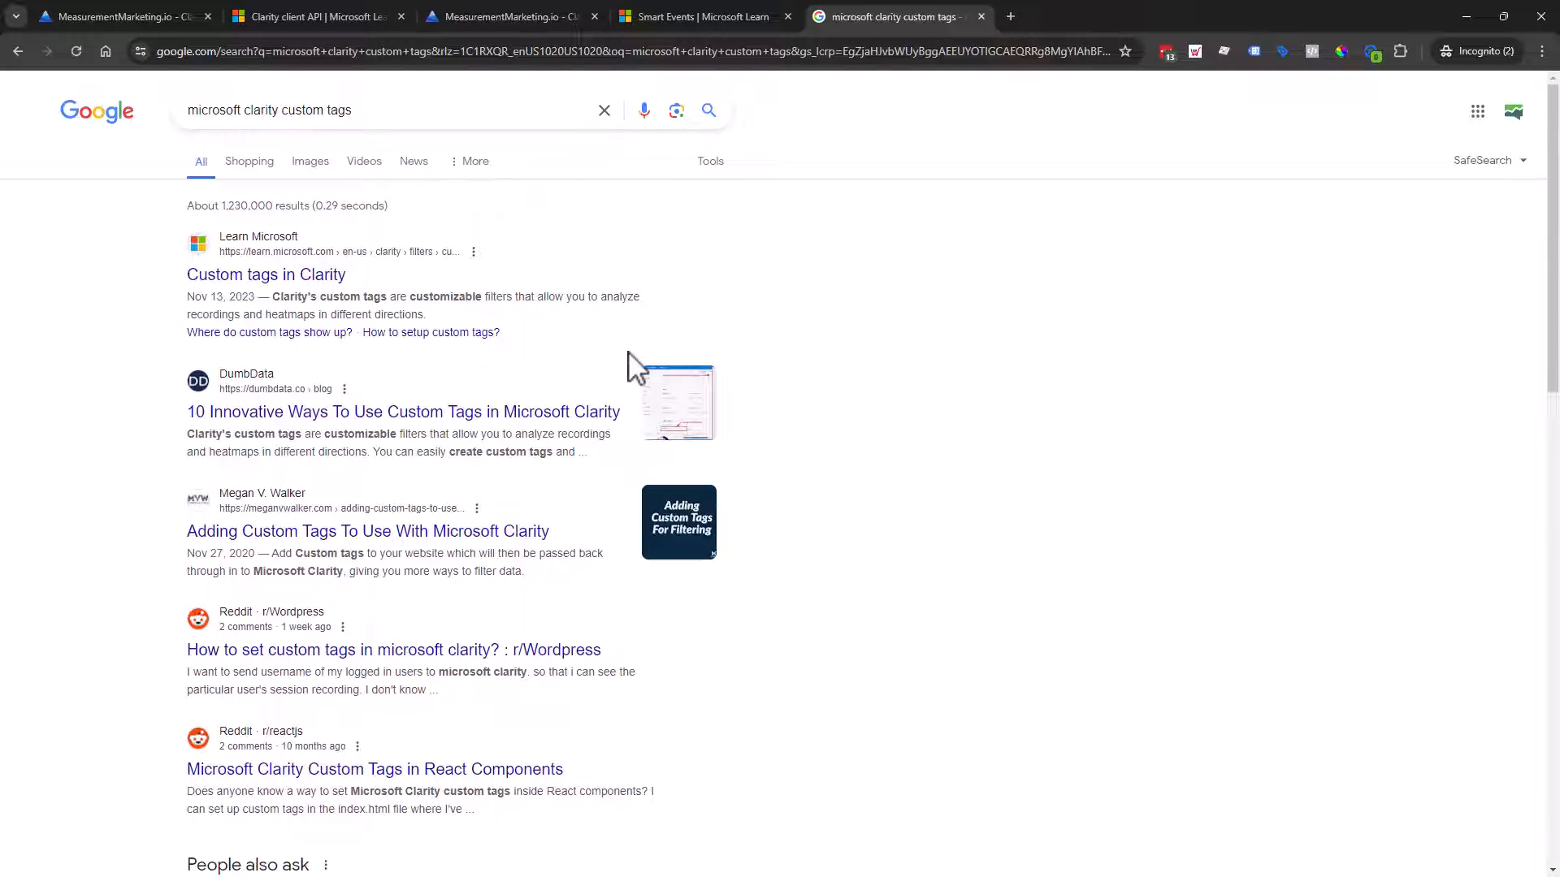
Step: Open and skim the 'Custom tags in Clarity' article, then return to the Clarity project tab
{"action": "left_click", "coordinate": [286, 281]}
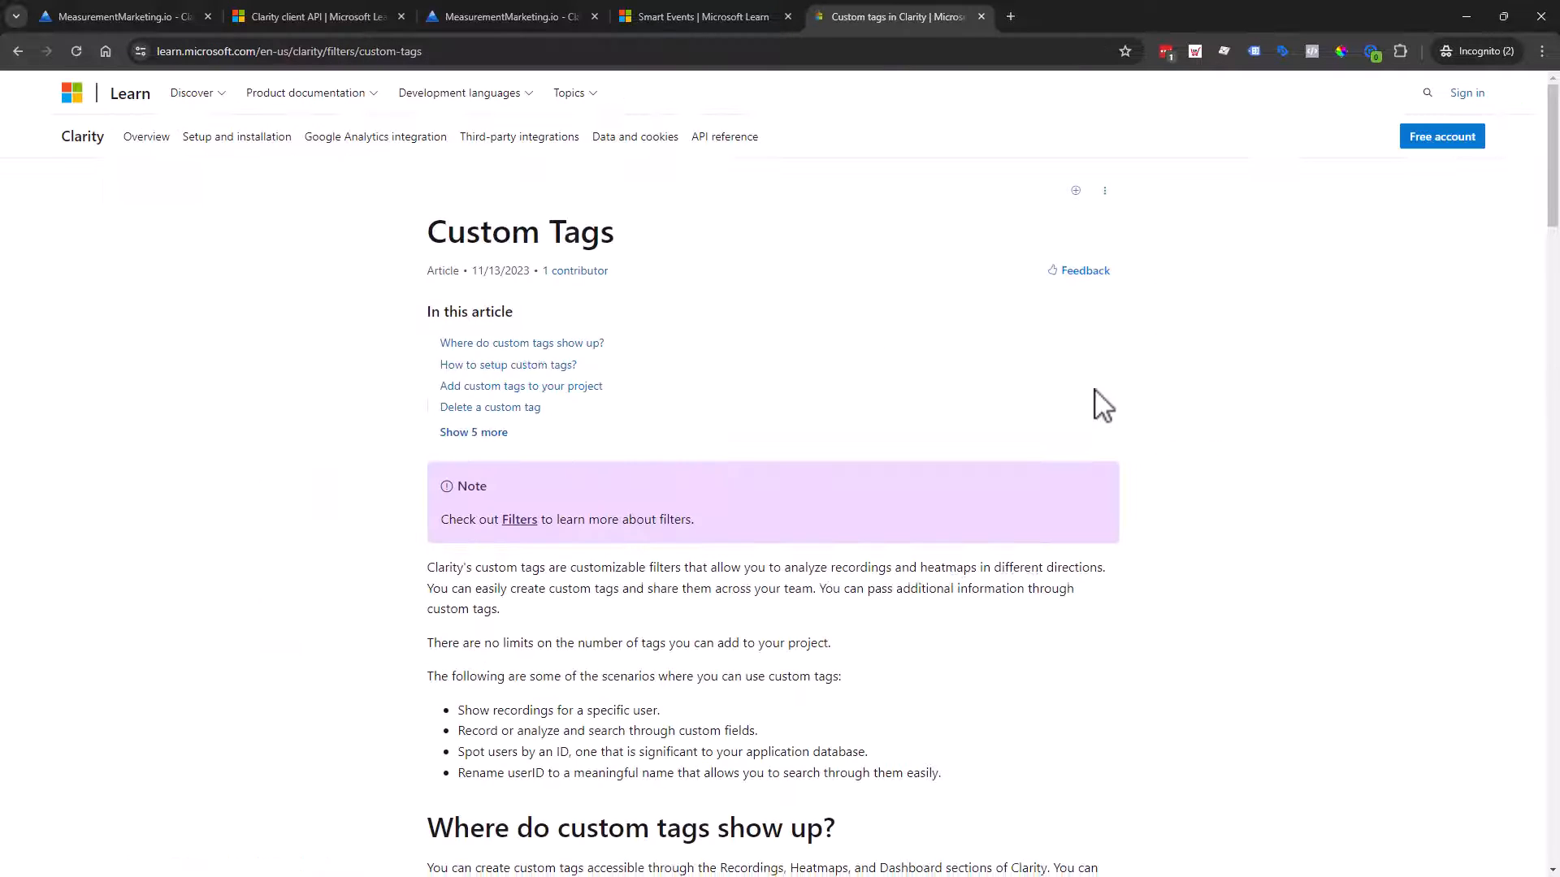
{"action": "scroll", "coordinate": [1011, 387], "scroll_direction": "down", "scroll_amount": 1}
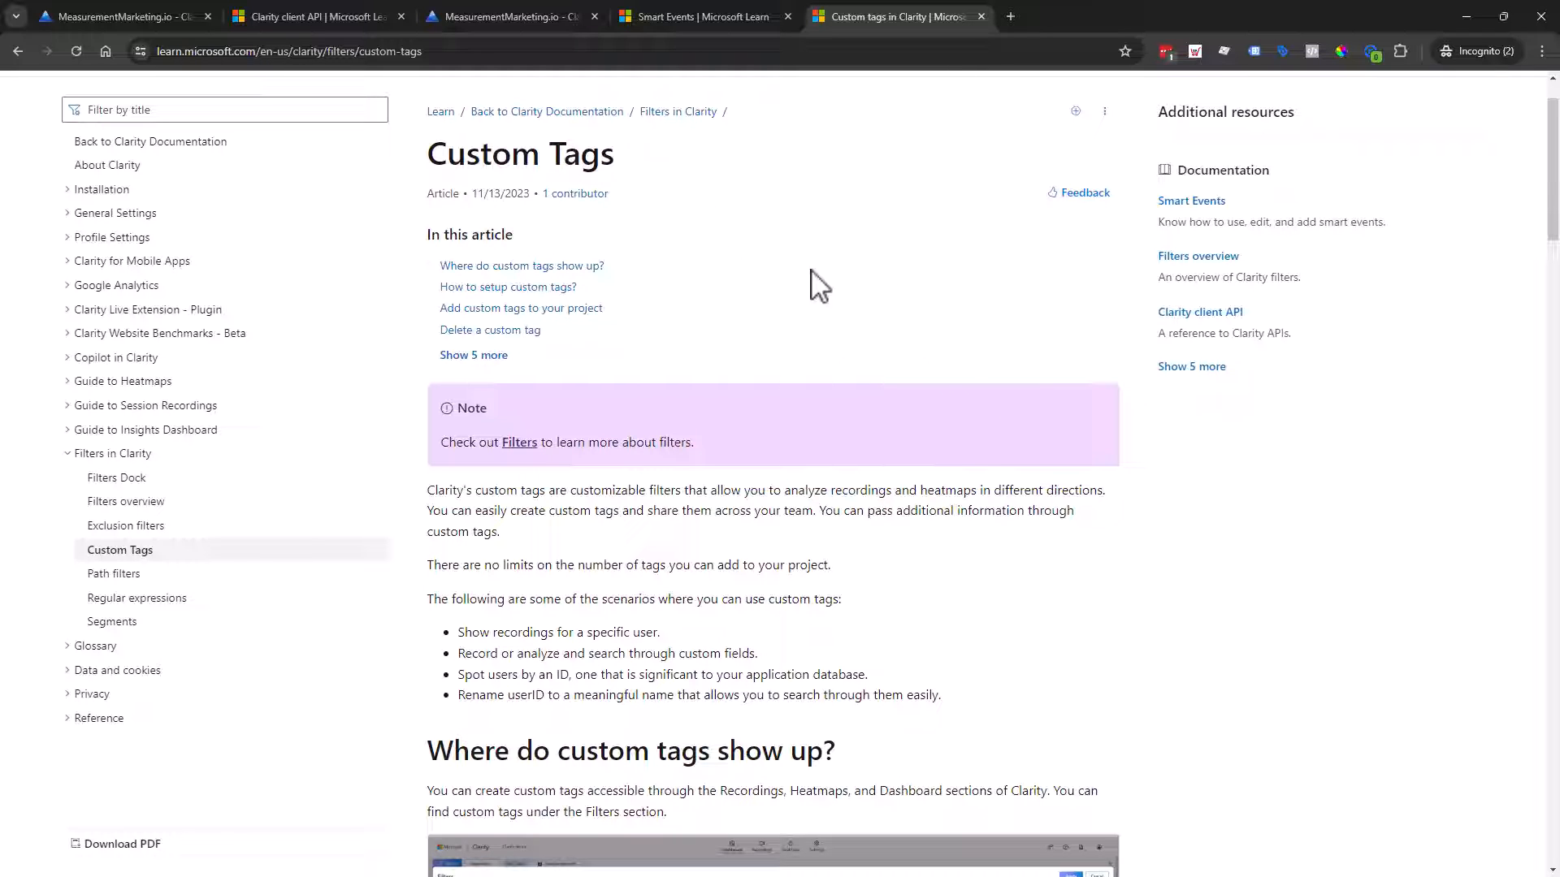
{"action": "left_click", "coordinate": [457, 21]}
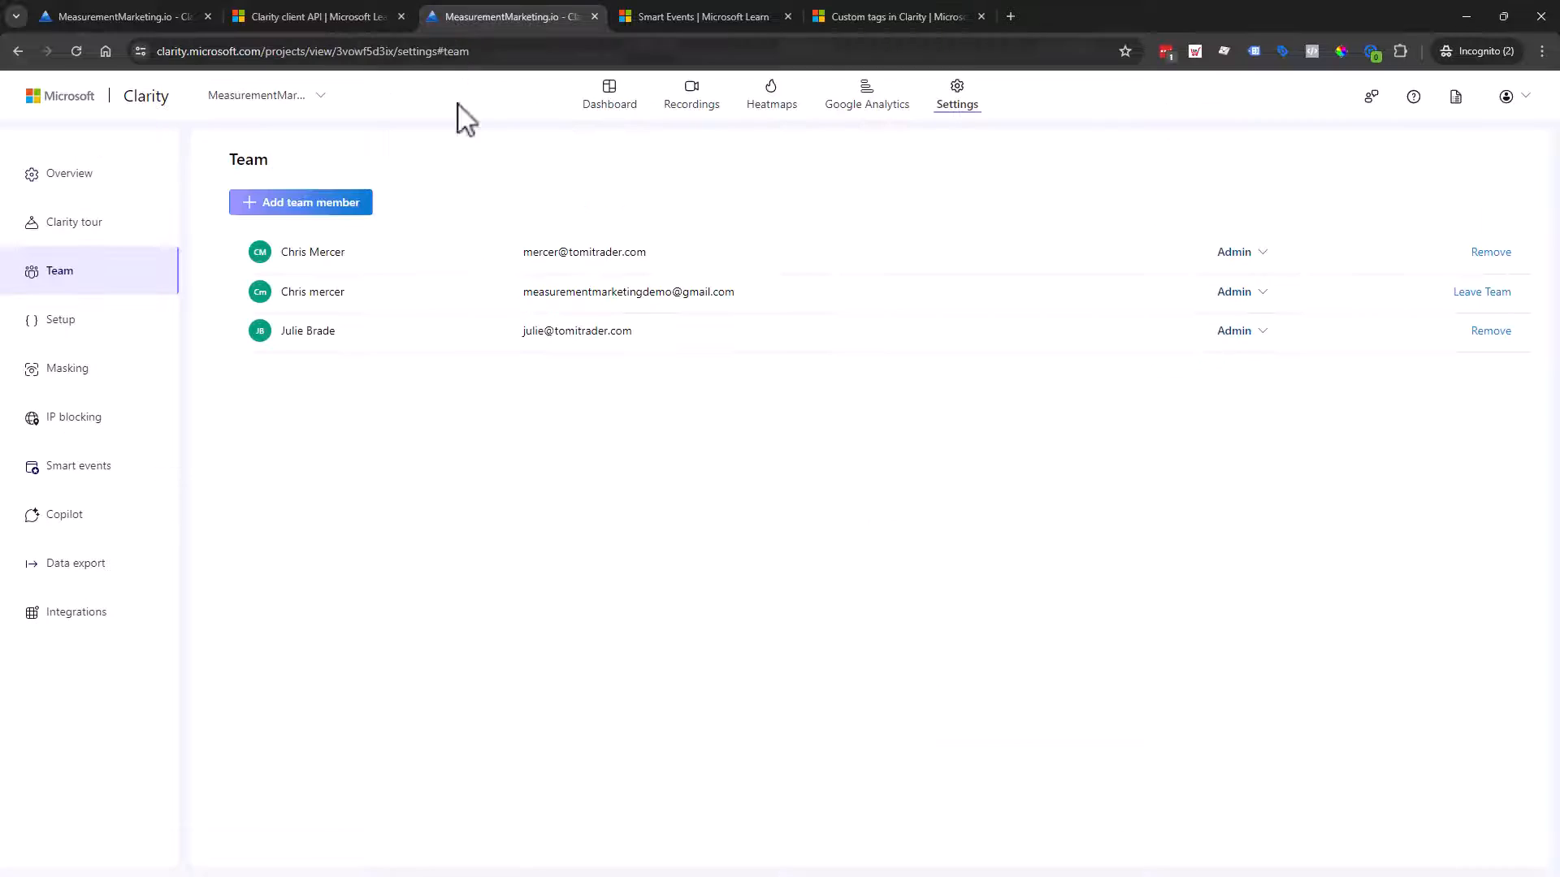
Step: Open the project dashboard's filters and scroll down to the Custom filters section
{"action": "left_click", "coordinate": [602, 115]}
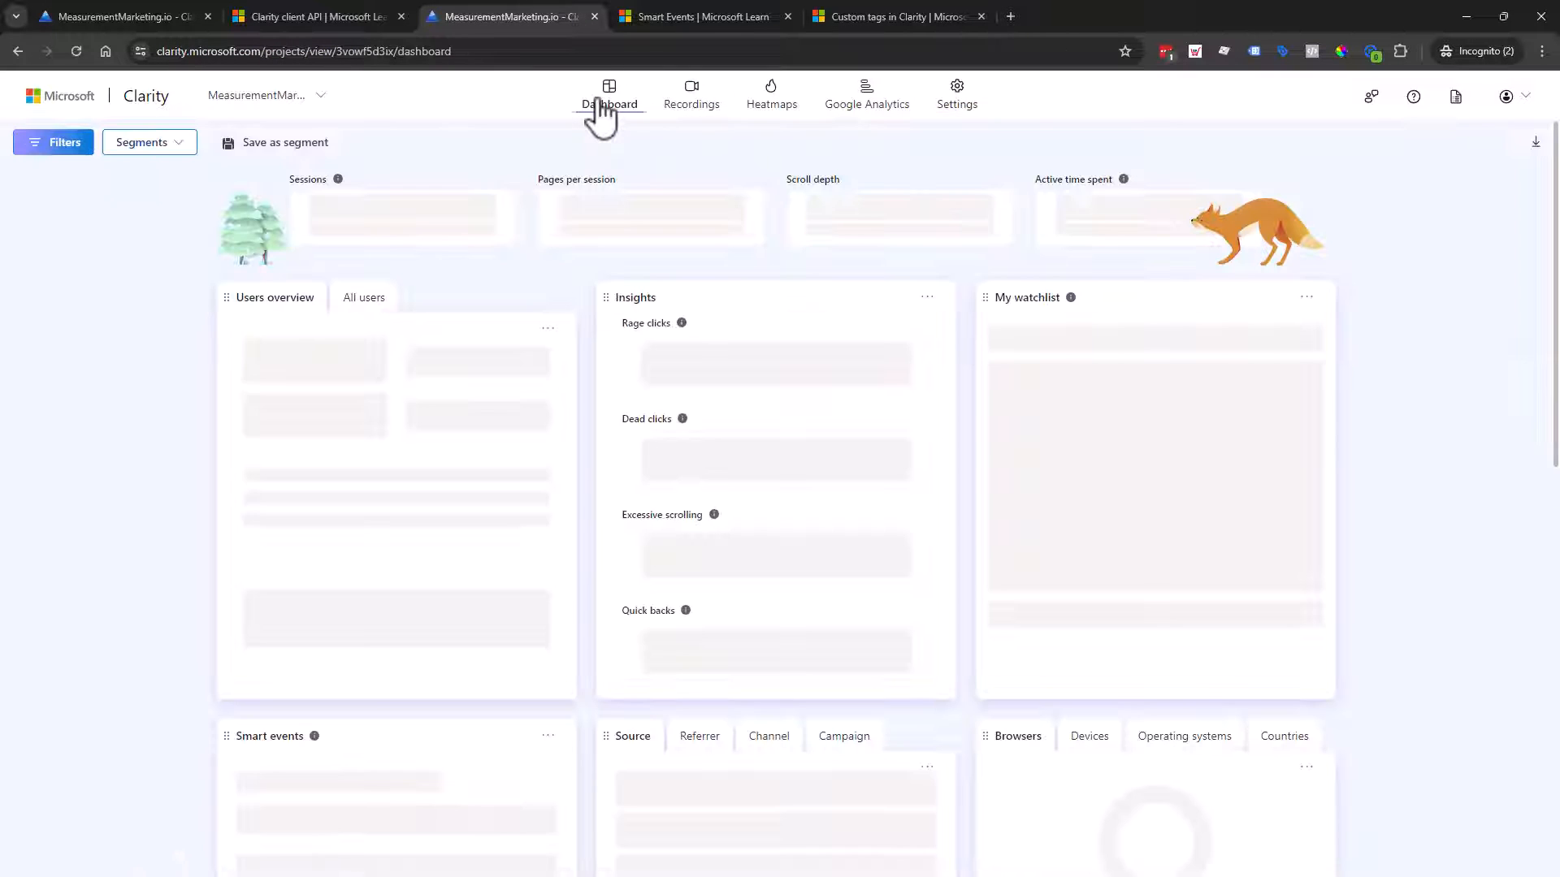
{"action": "left_click", "coordinate": [67, 146]}
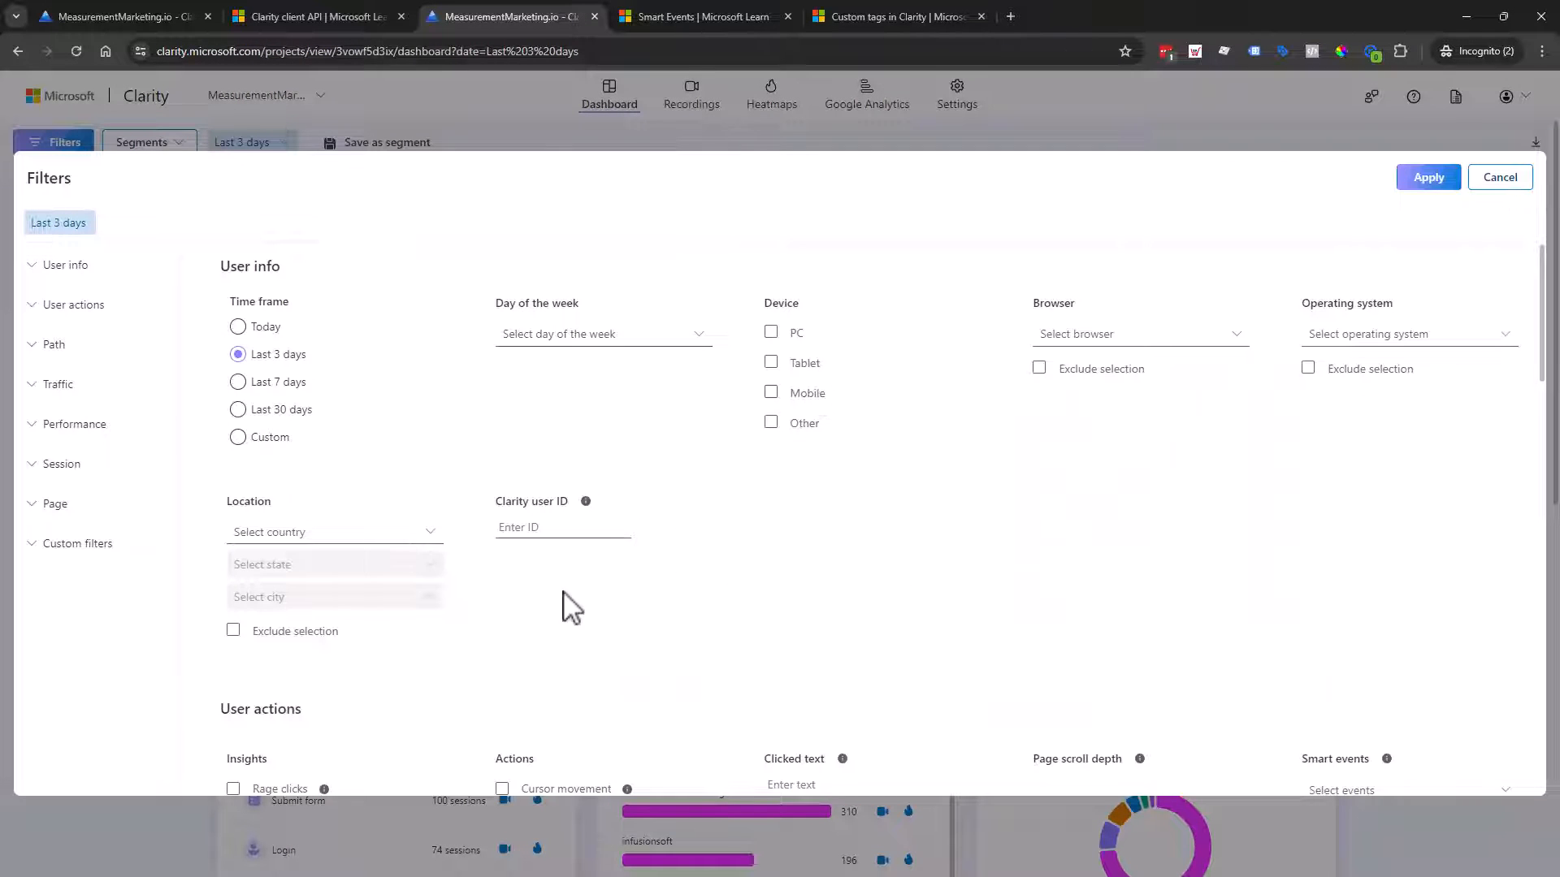
{"action": "scroll", "coordinate": [568, 602], "scroll_direction": "down", "scroll_amount": 15}
{"action": "scroll", "coordinate": [574, 491], "scroll_direction": "down", "scroll_amount": 3}
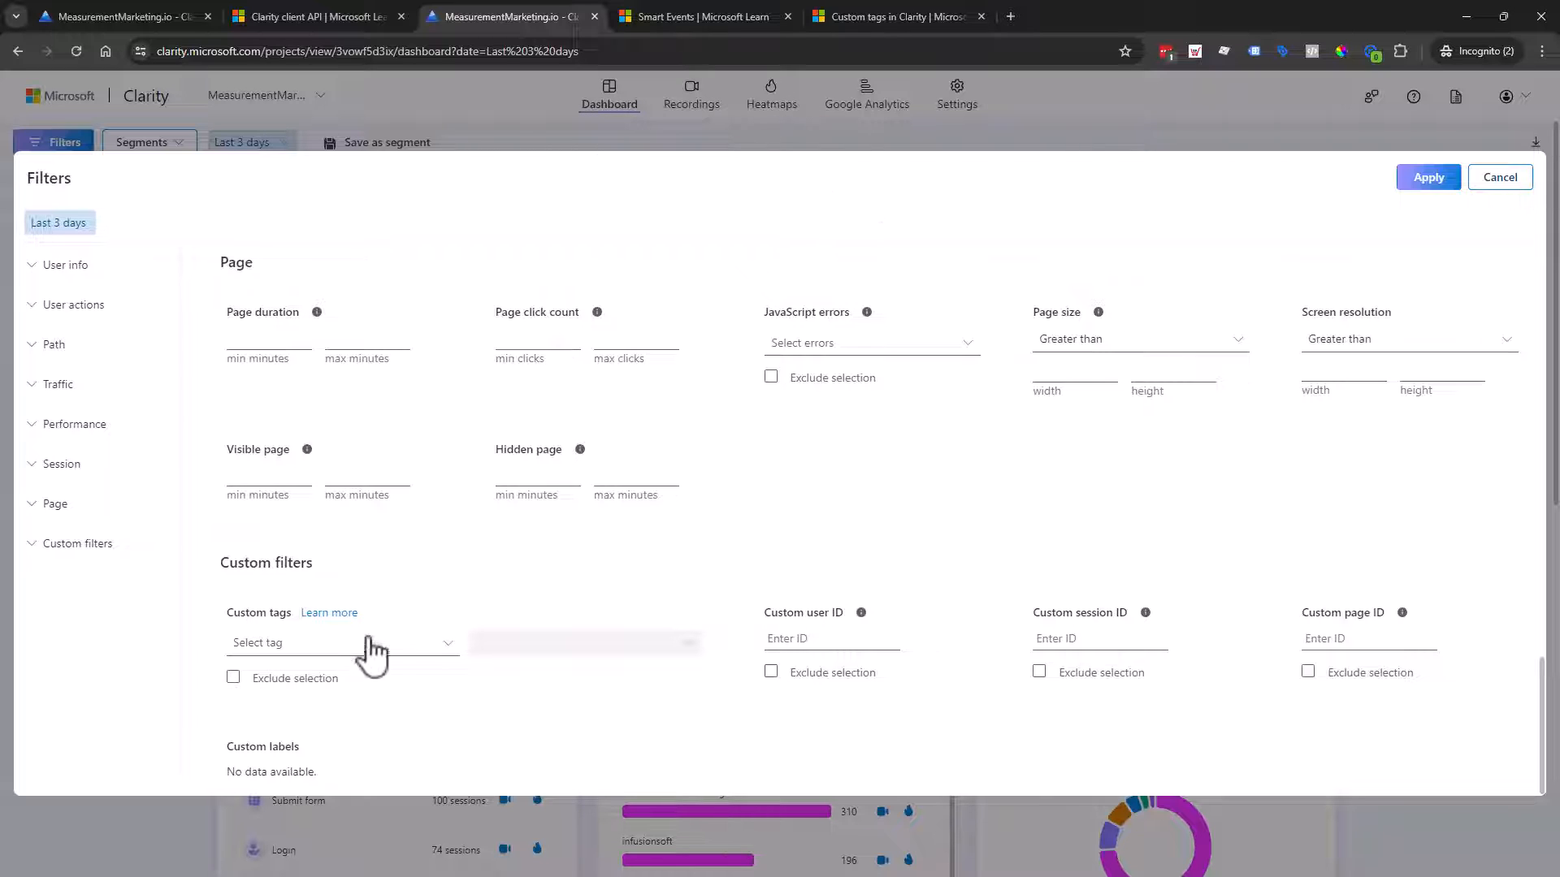
Step: Toggle custom tag exclusion on and off, confirm pagePostType is the only tag, and open the help article
{"action": "left_click", "coordinate": [305, 683]}
{"action": "left_click", "coordinate": [281, 678]}
{"action": "left_click", "coordinate": [404, 657]}
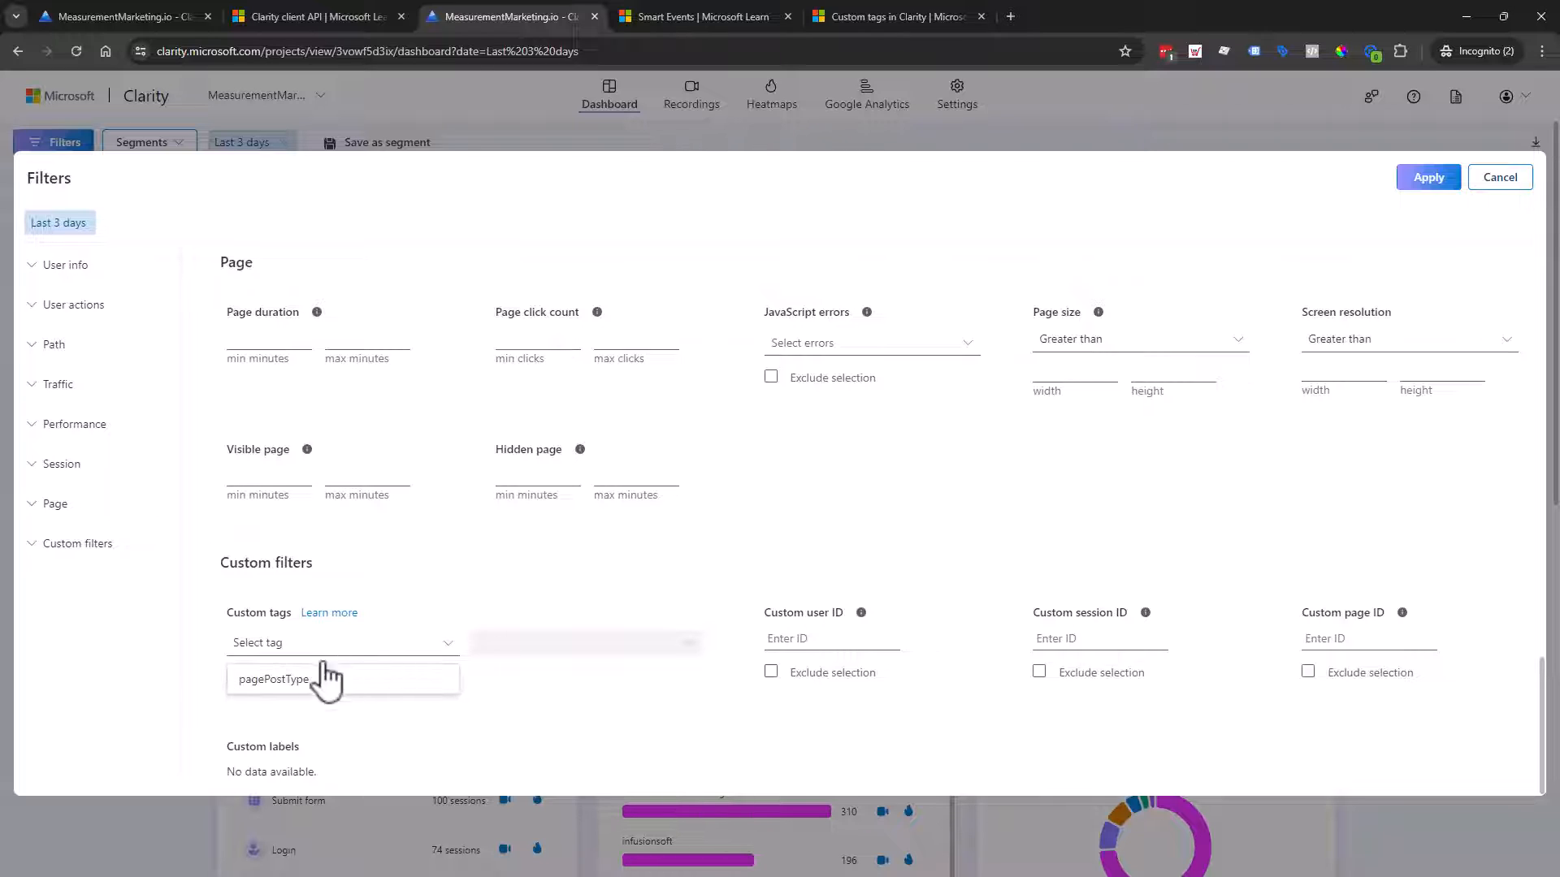
{"action": "left_click", "coordinate": [323, 613]}
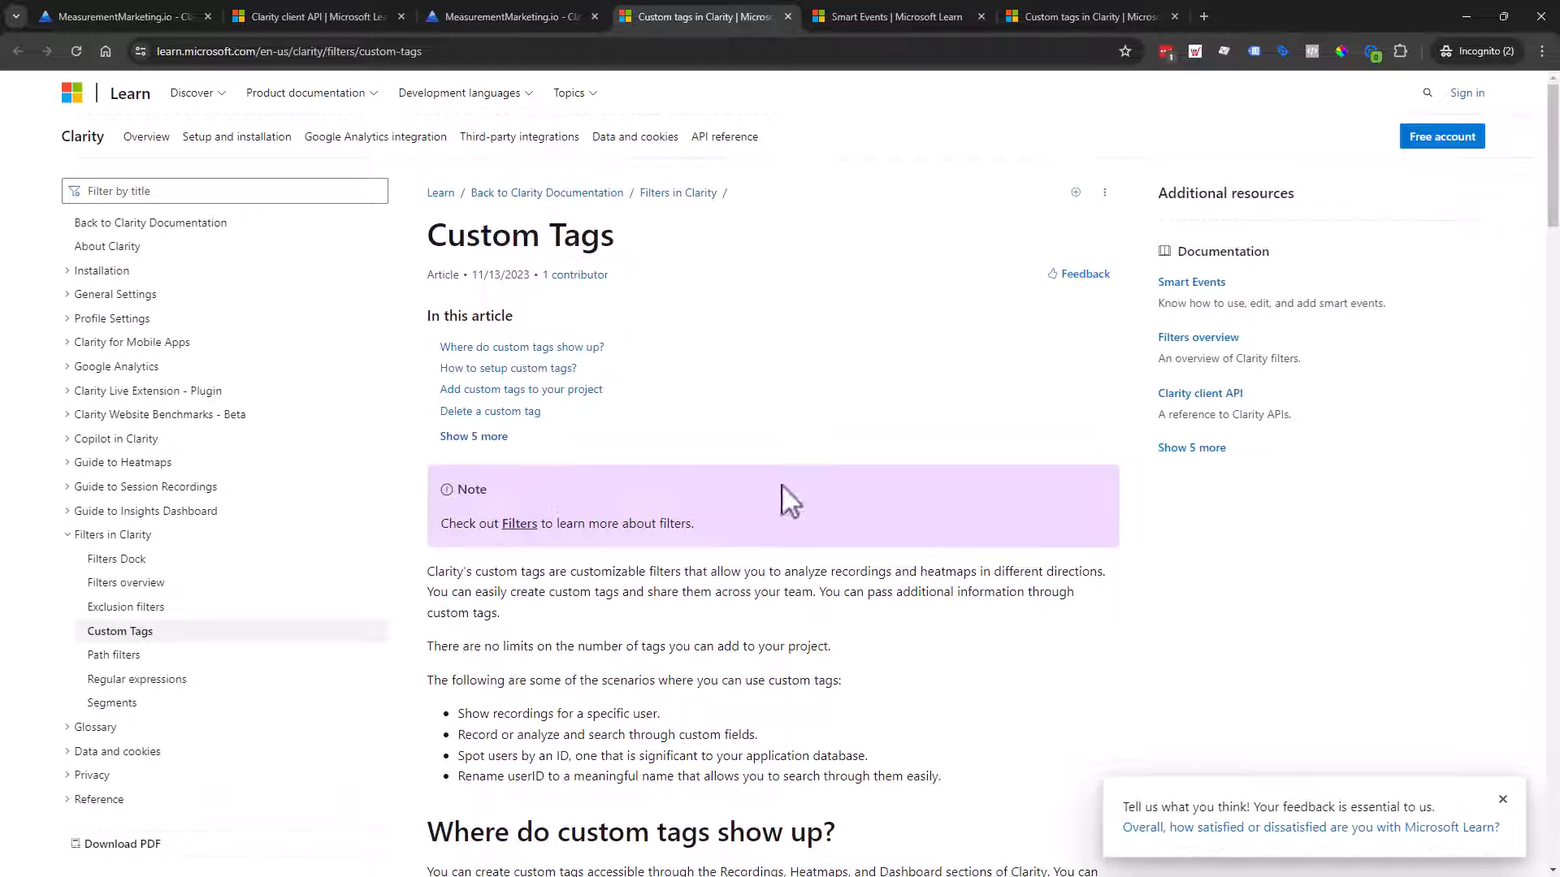
Step: Glance at the Clarity filters, then return to the Custom Tags article and dismiss its feedback survey
{"action": "left_click", "coordinate": [442, 16]}
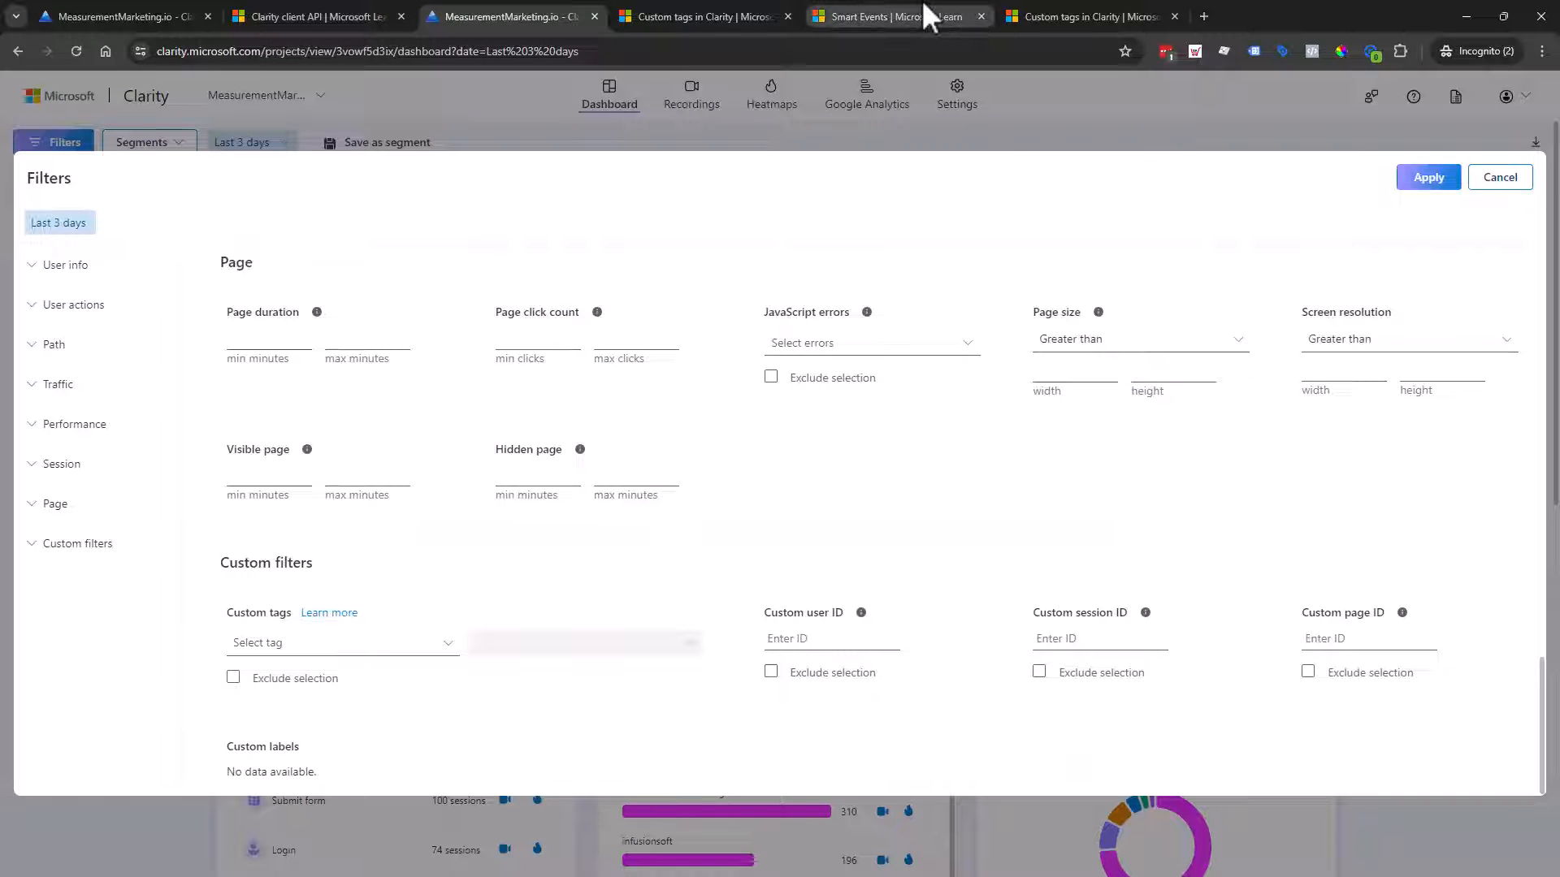
{"action": "left_click", "coordinate": [1048, 16]}
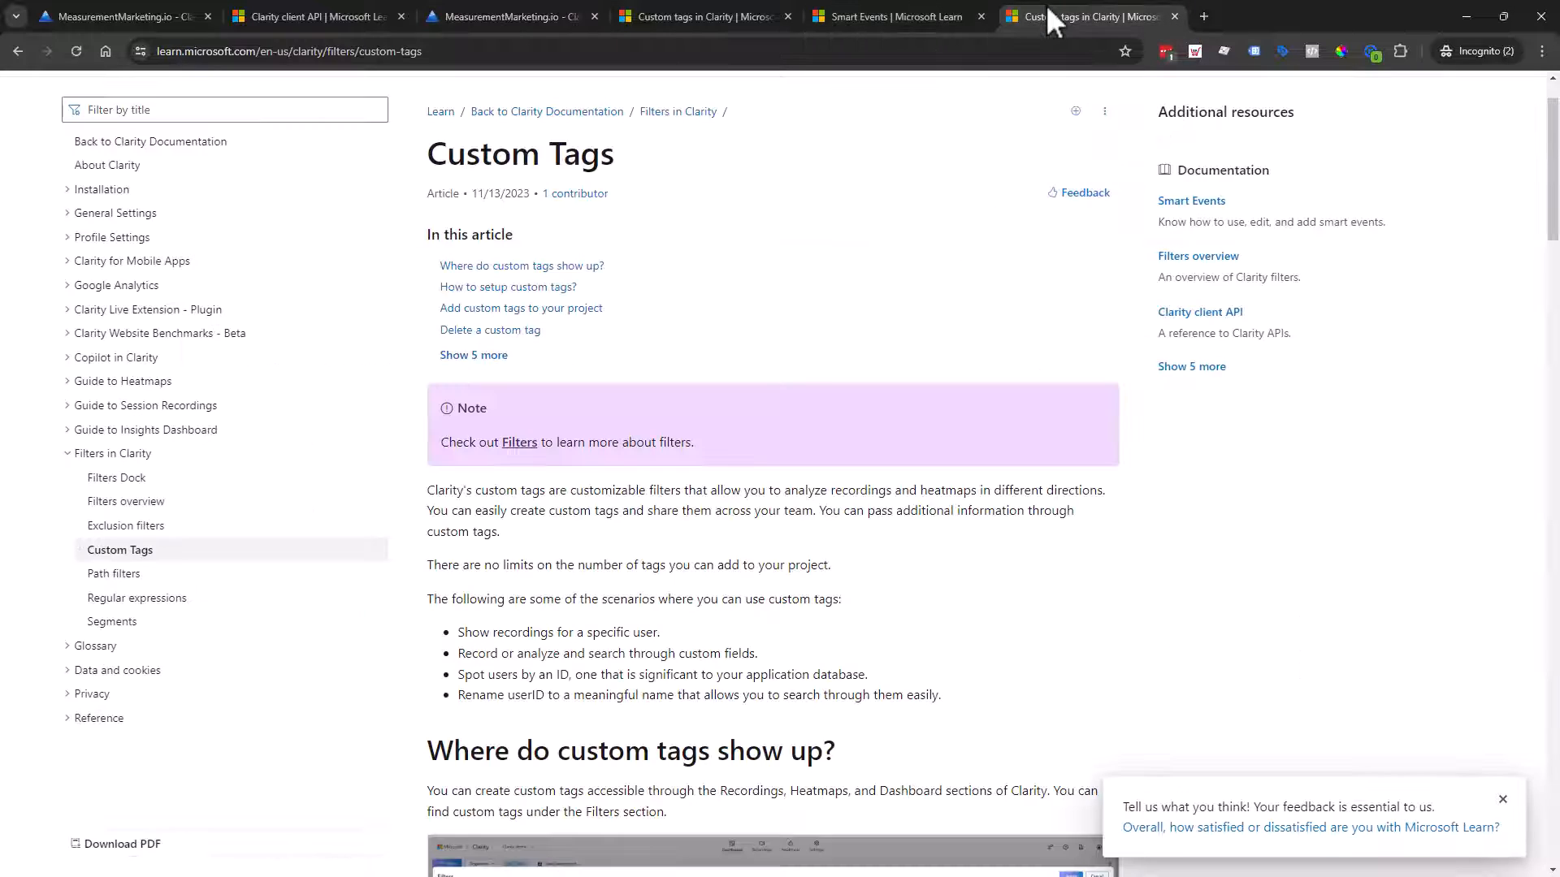
{"action": "scroll", "coordinate": [880, 372], "scroll_direction": "down", "scroll_amount": 2}
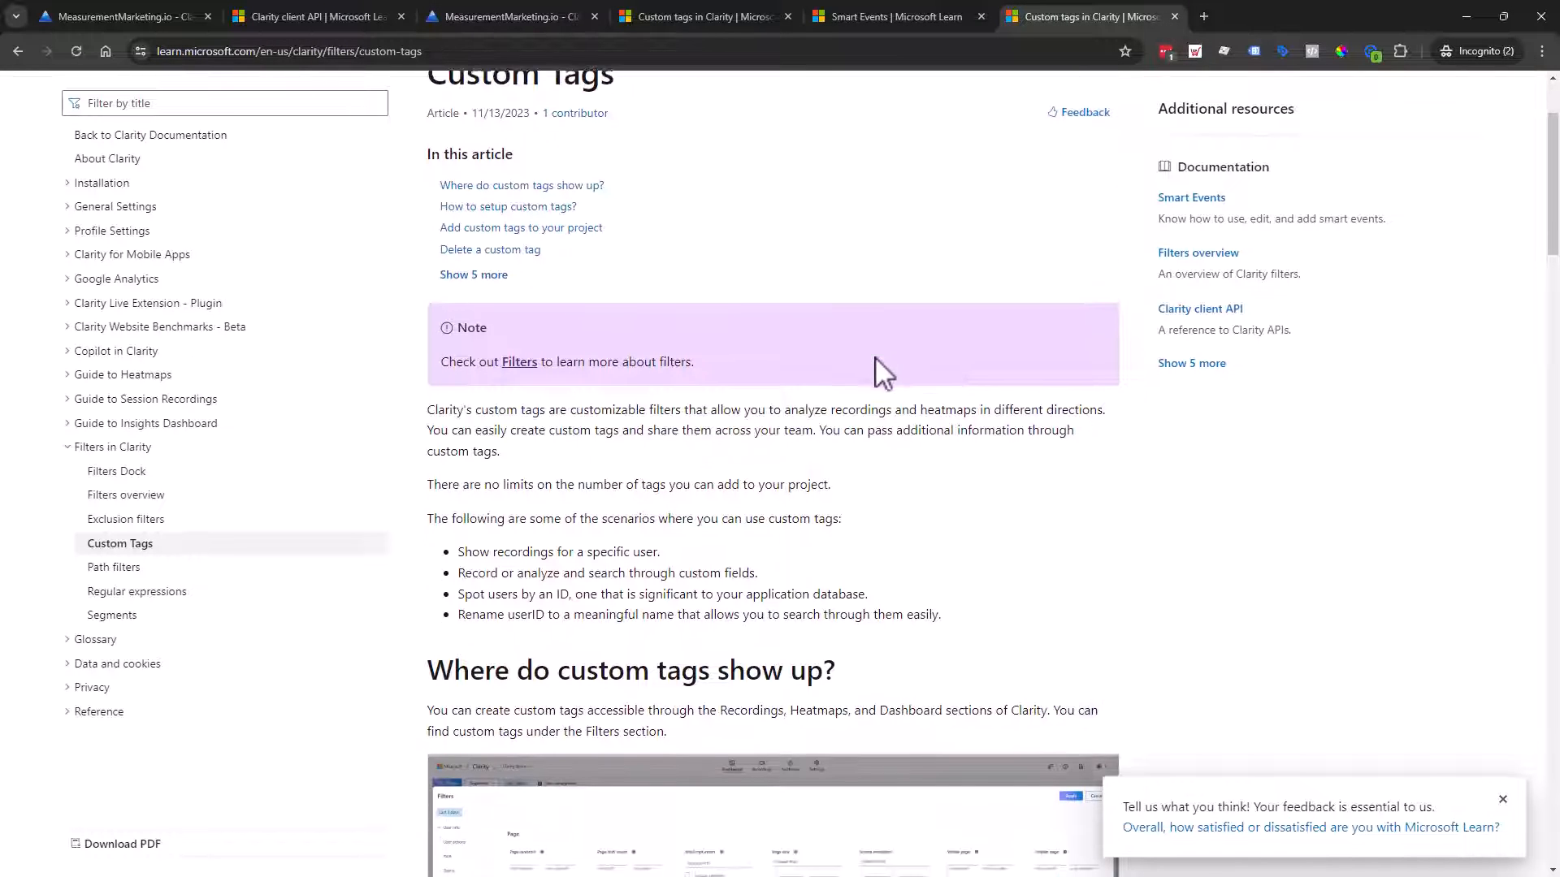
{"action": "scroll", "coordinate": [938, 386], "scroll_direction": "down", "scroll_amount": 2}
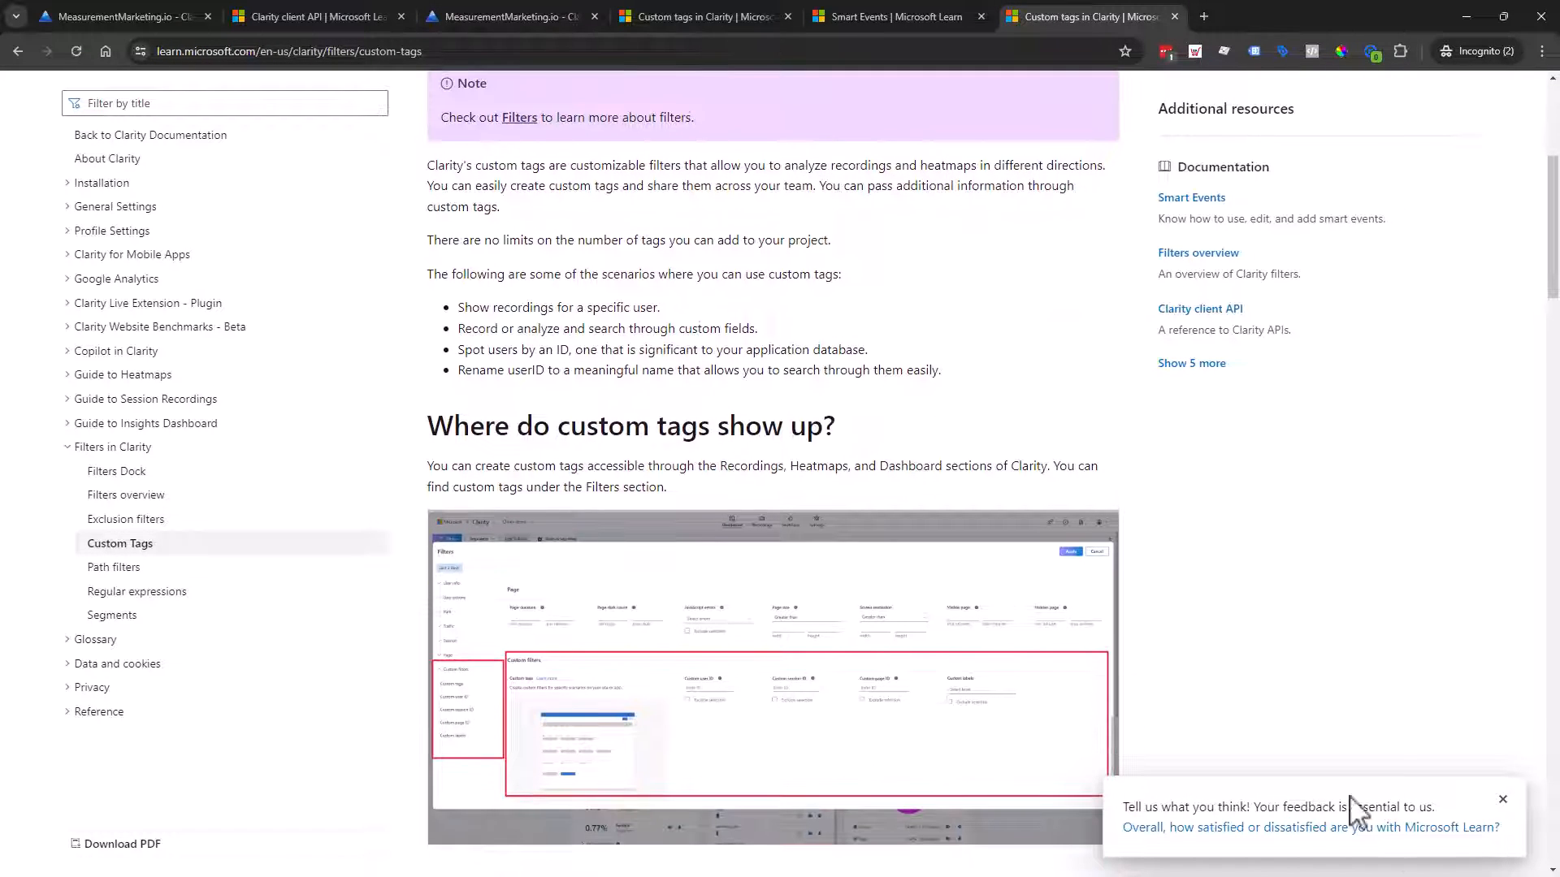
{"action": "left_click", "coordinate": [1502, 801]}
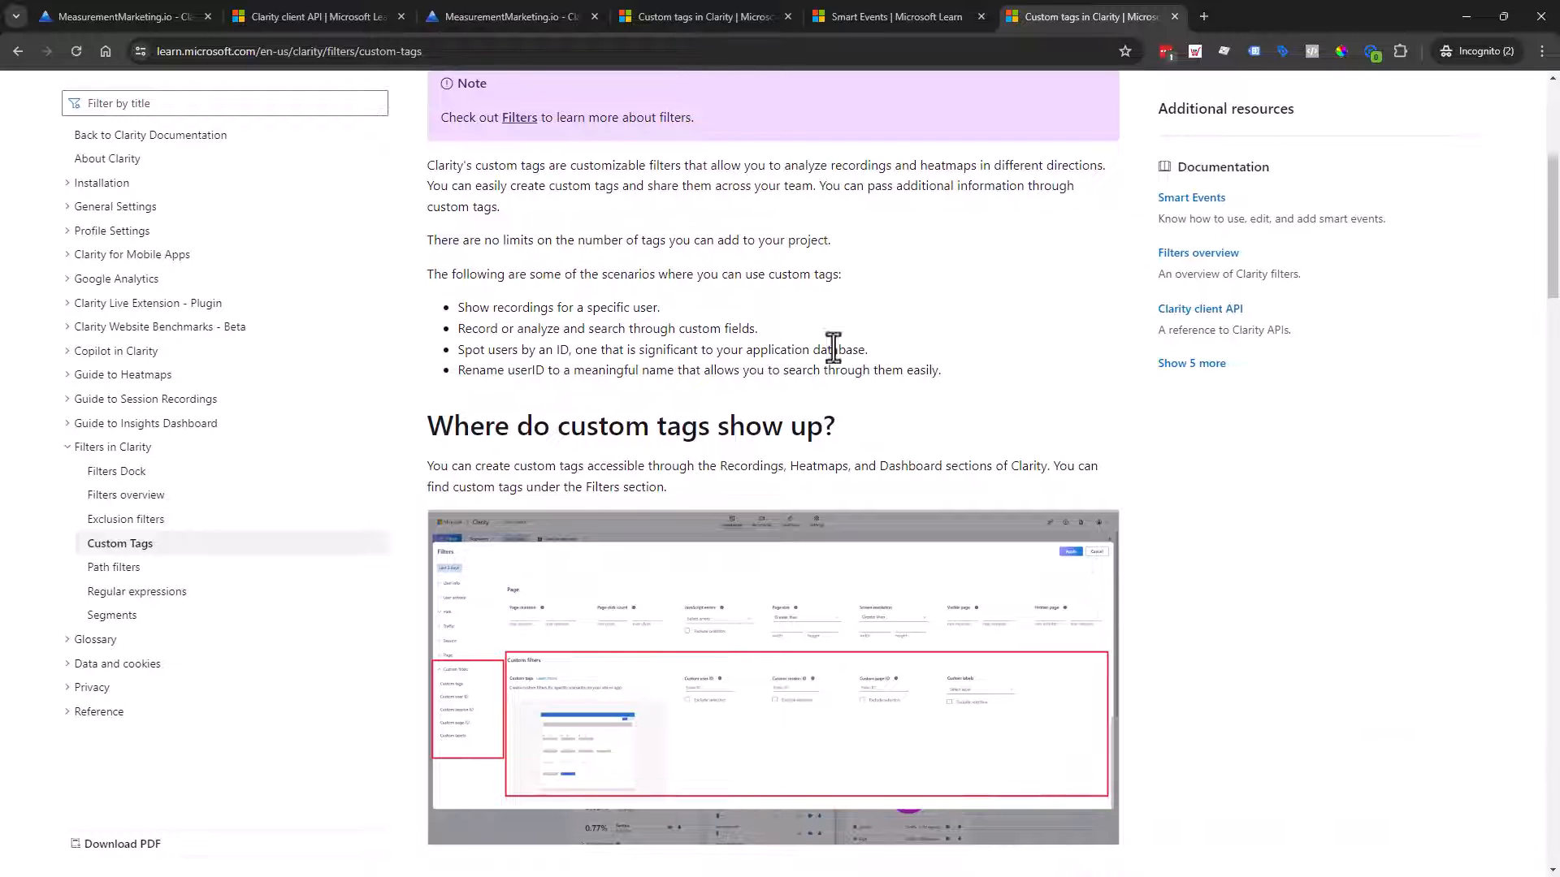
Step: Read through the article's custom tag setup steps, then go back to the Clarity filters
{"action": "scroll", "coordinate": [861, 443], "scroll_direction": "down", "scroll_amount": 1}
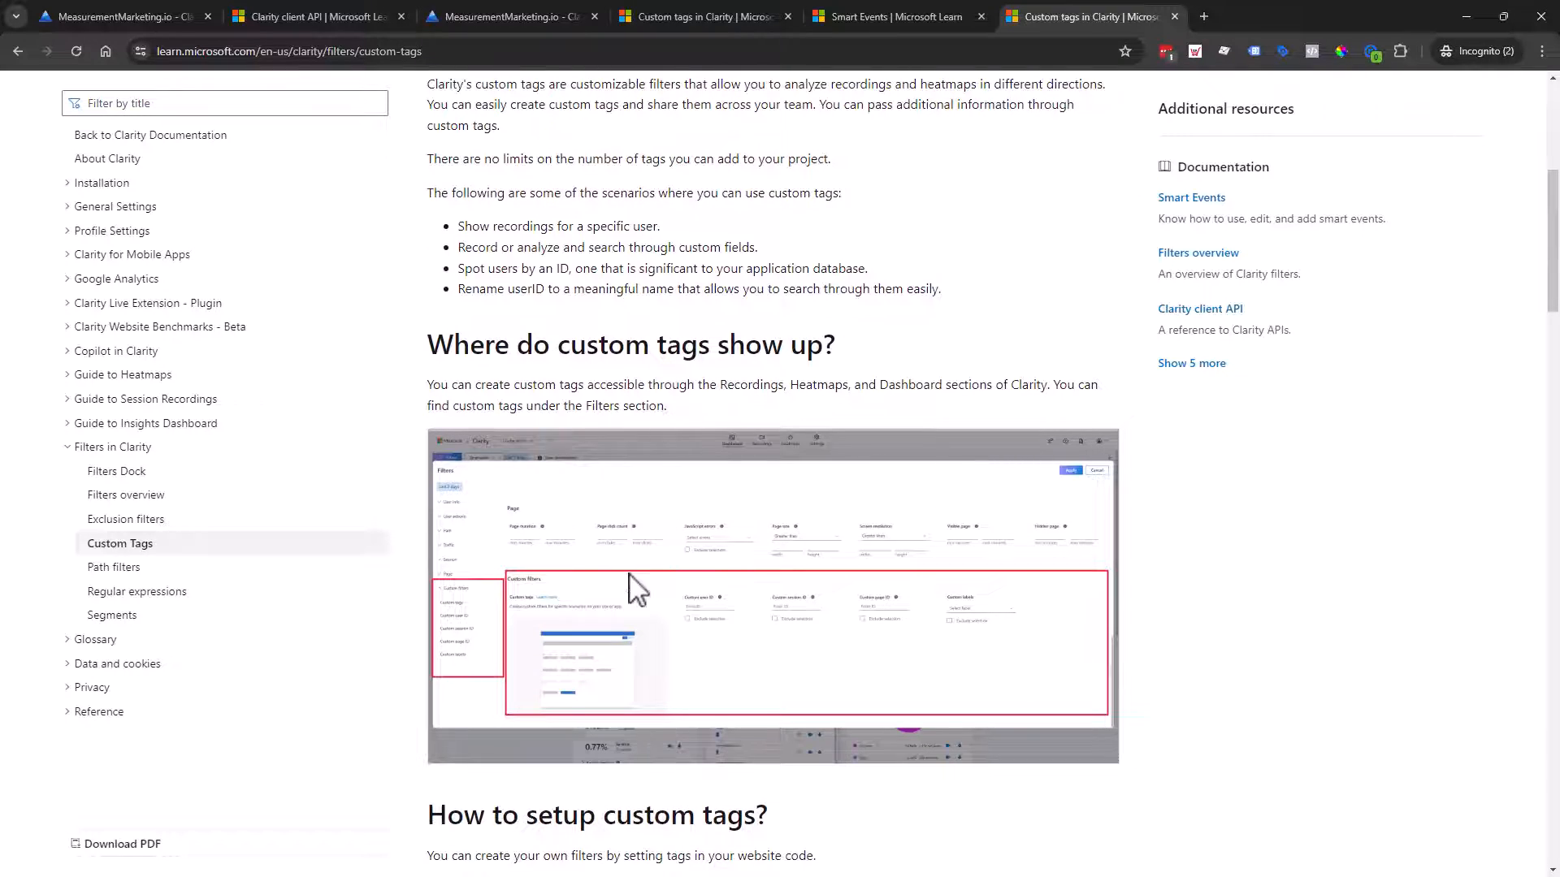
{"action": "scroll", "coordinate": [629, 577], "scroll_direction": "down", "scroll_amount": 3}
{"action": "scroll", "coordinate": [617, 341], "scroll_direction": "down", "scroll_amount": 3}
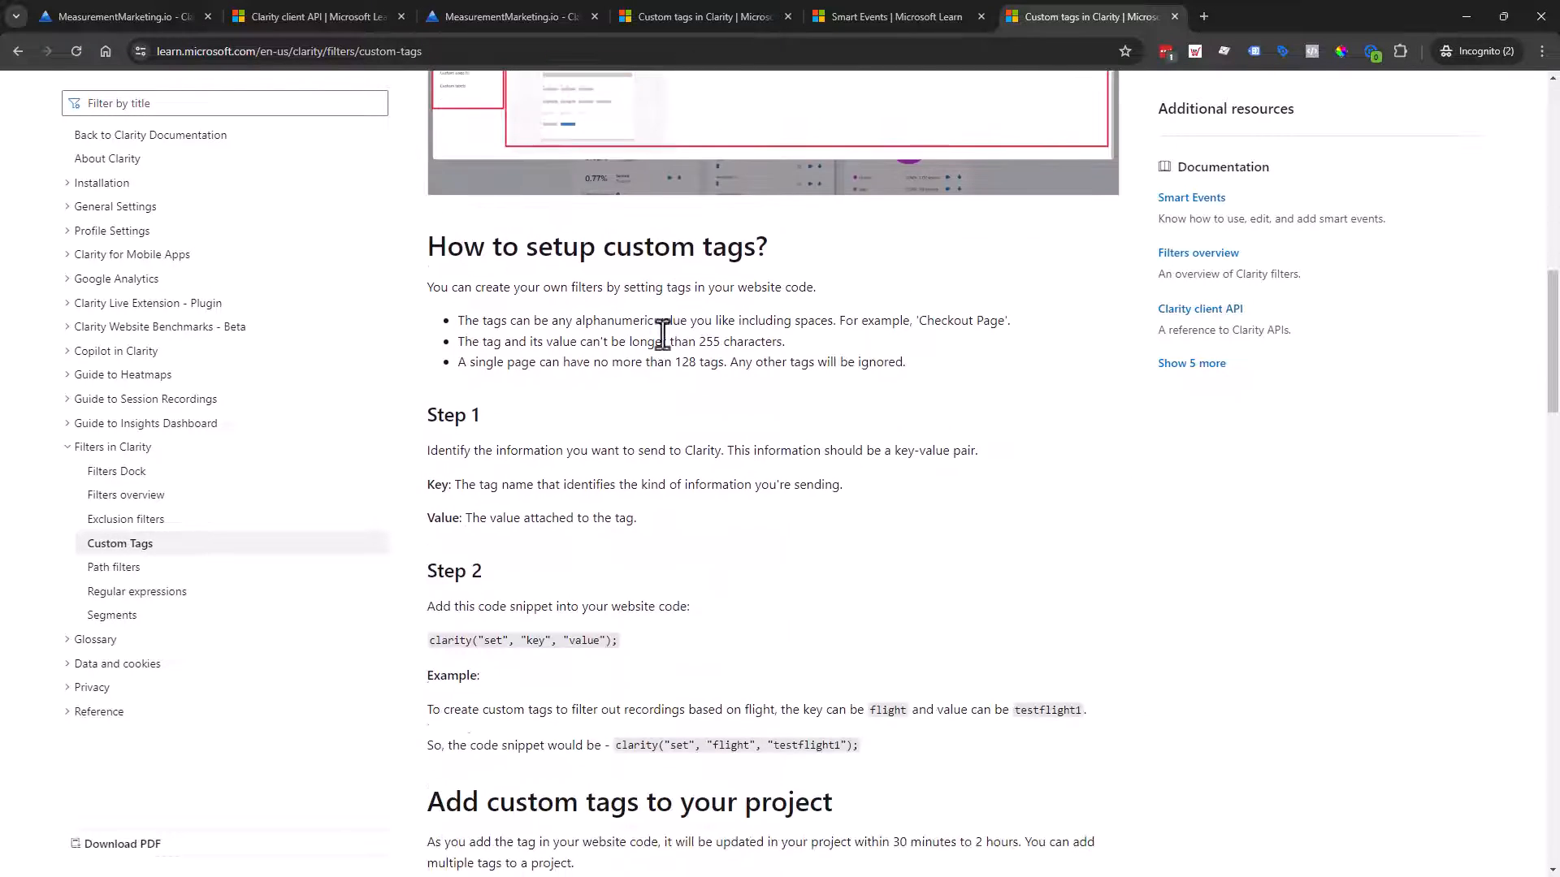
{"action": "scroll", "coordinate": [813, 500], "scroll_direction": "up", "scroll_amount": 2}
{"action": "scroll", "coordinate": [812, 500], "scroll_direction": "up", "scroll_amount": 2}
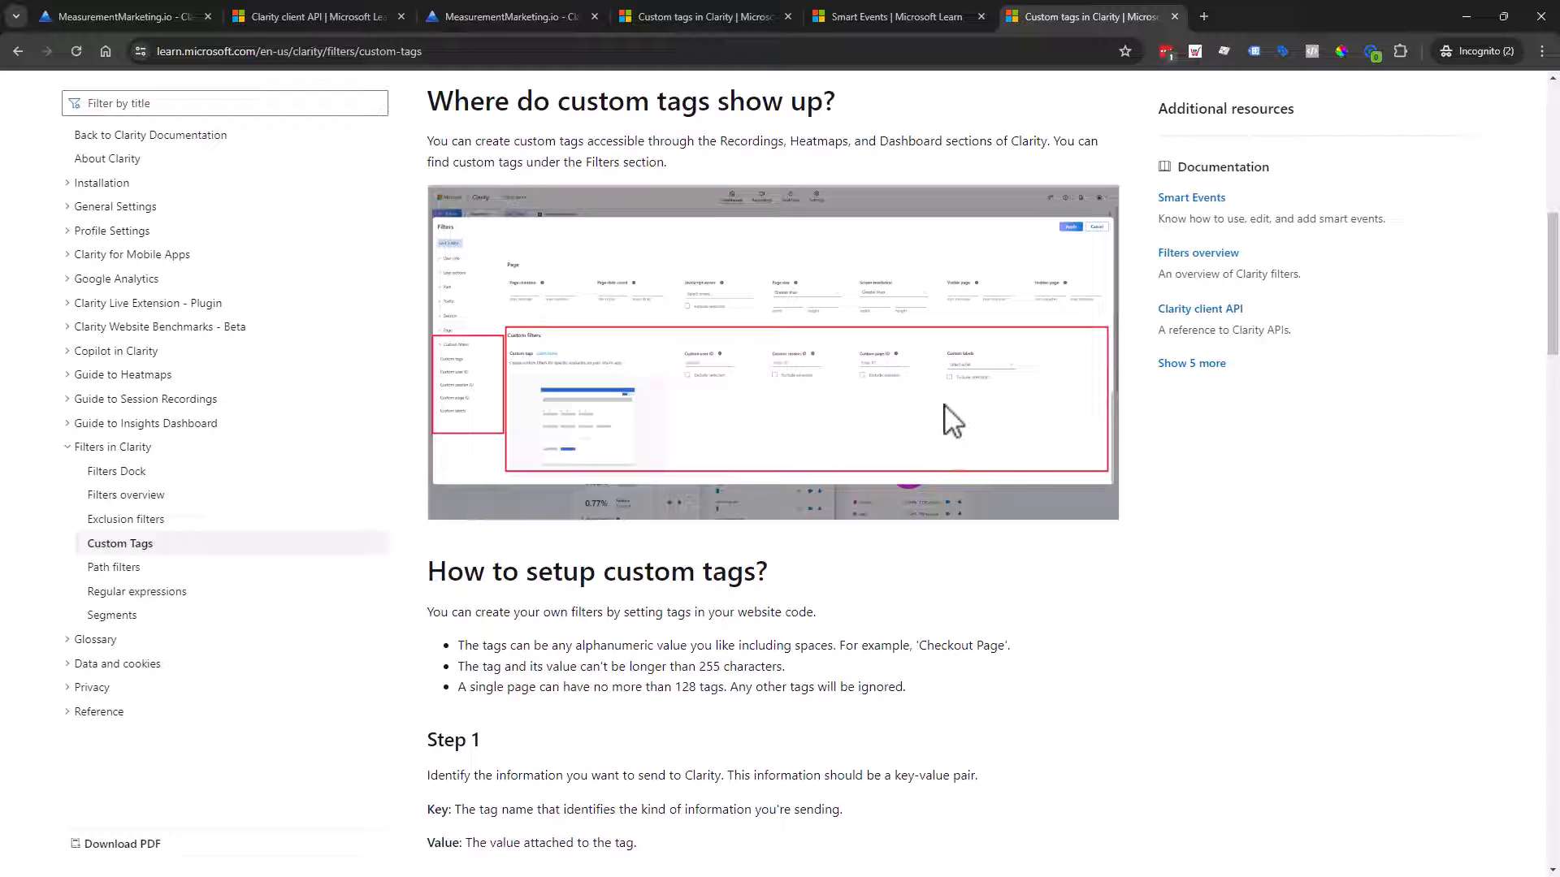
{"action": "left_click", "coordinate": [507, 13]}
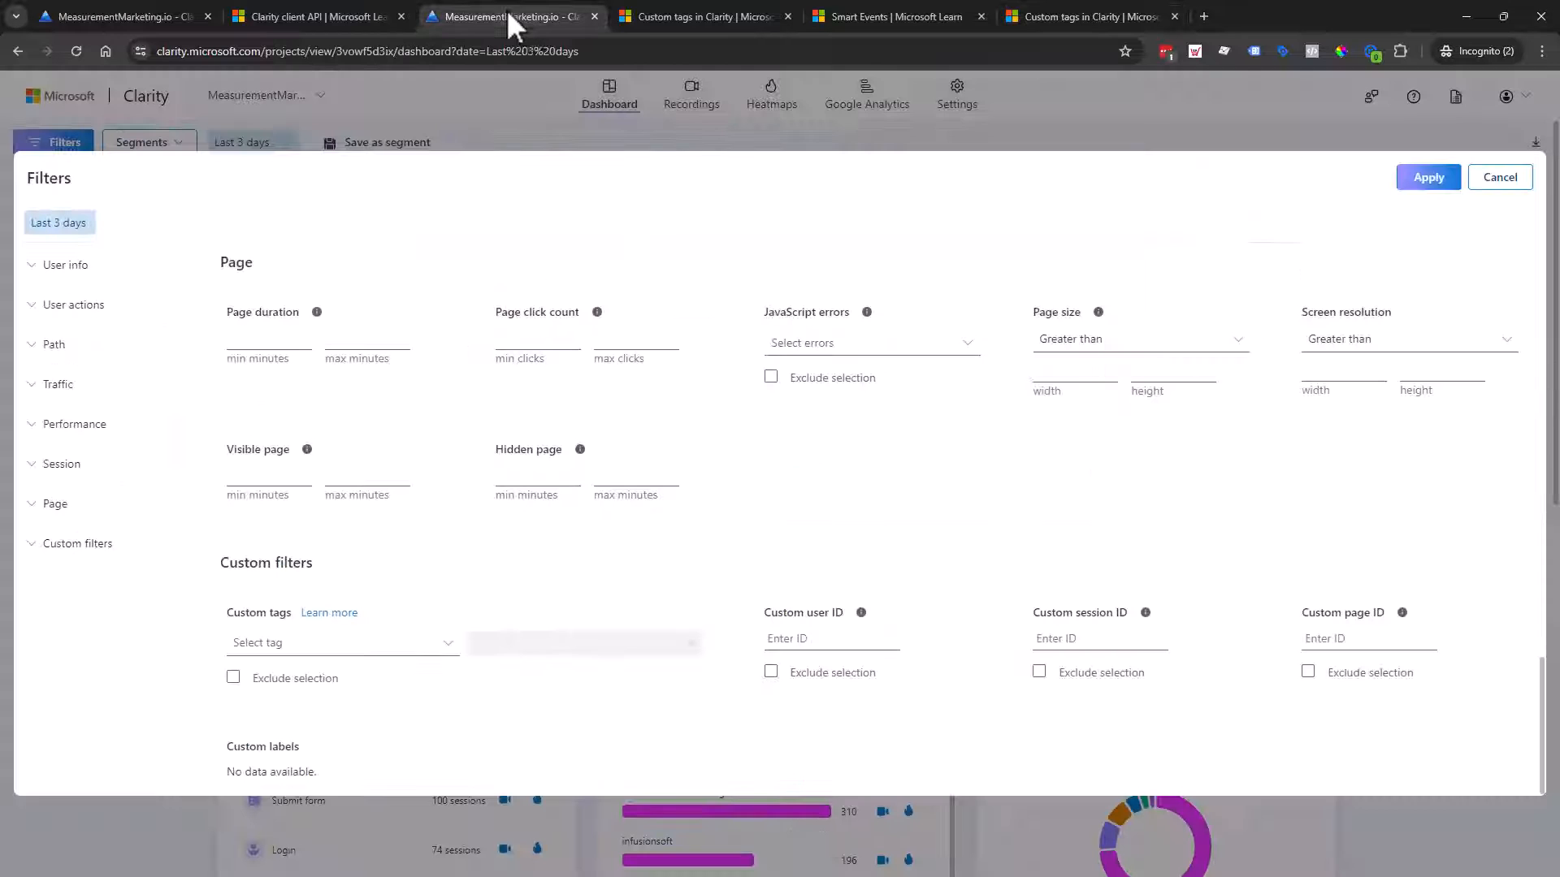
Step: Cancel the filters, reopen them to review every section, and cancel again without applying anything
{"action": "left_click", "coordinate": [1483, 177]}
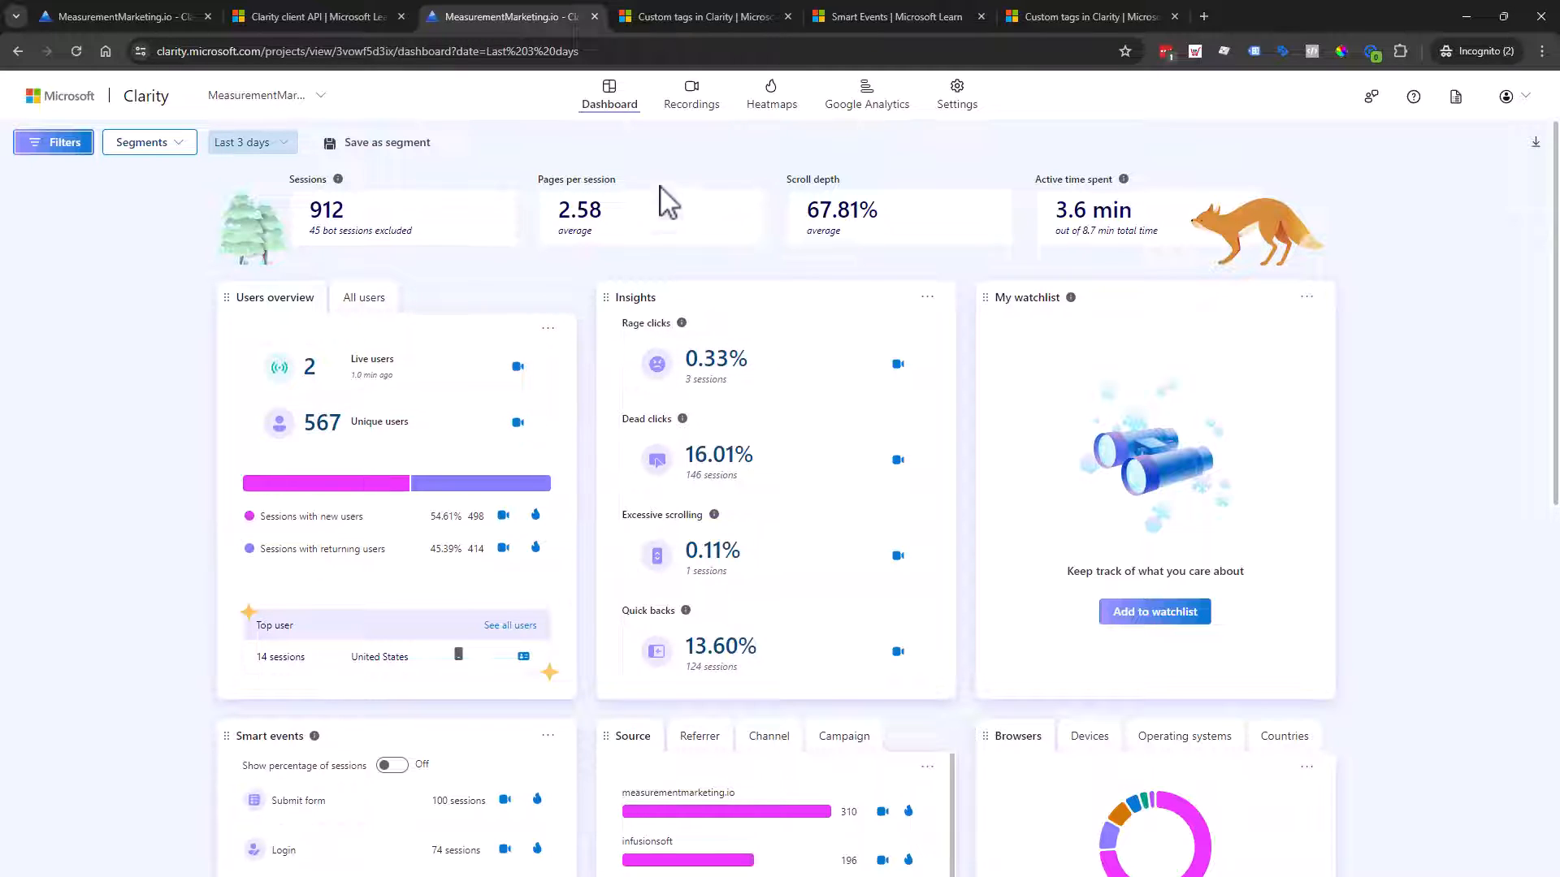
{"action": "left_click", "coordinate": [57, 145]}
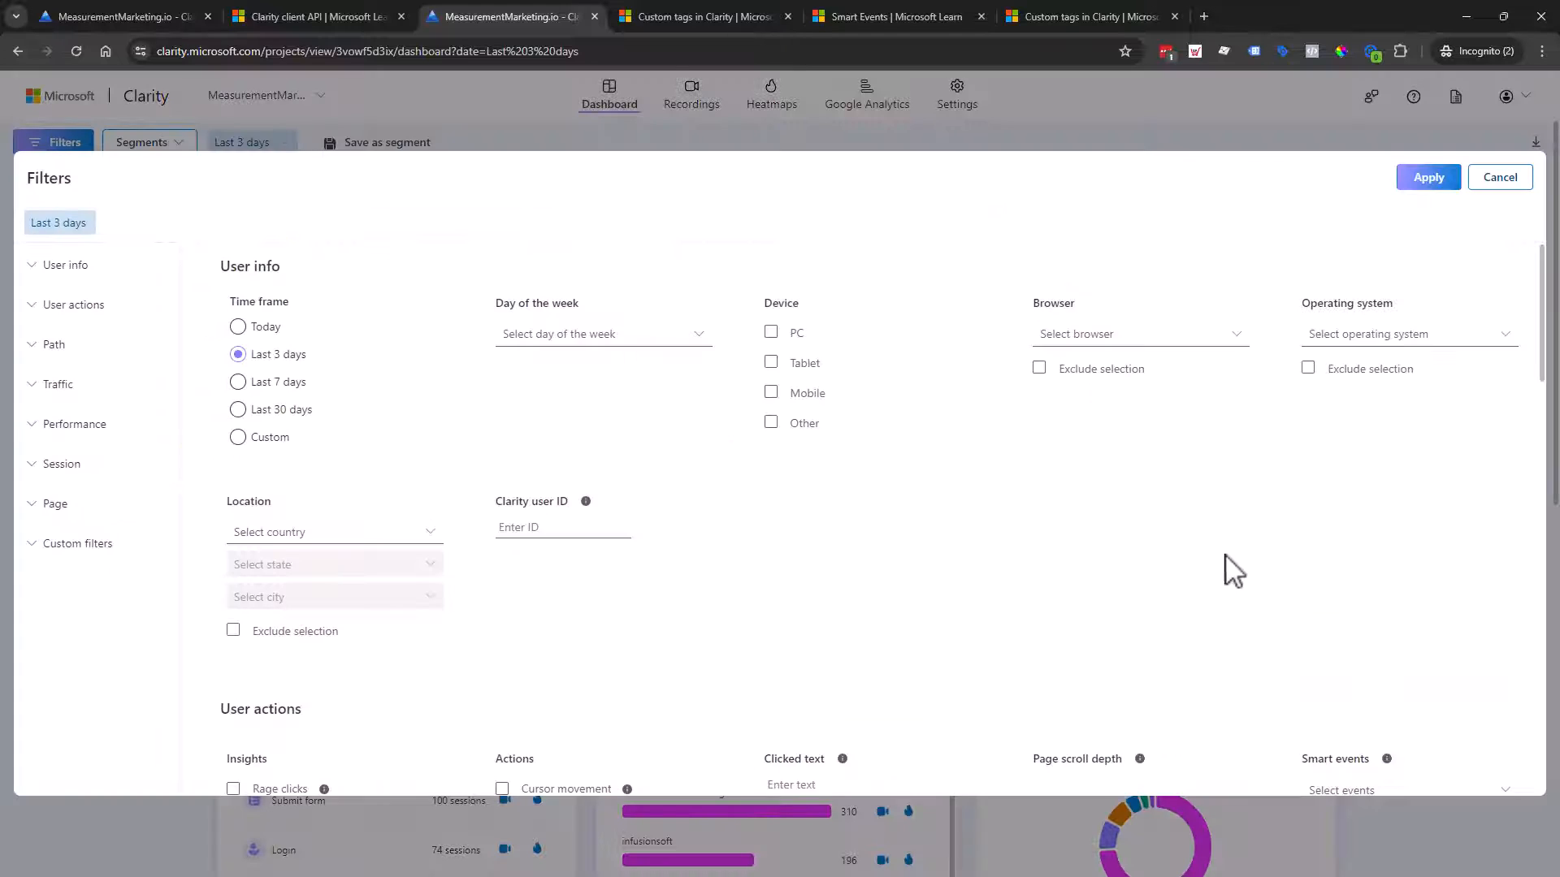
{"action": "scroll", "coordinate": [1281, 463], "scroll_direction": "down", "scroll_amount": 10}
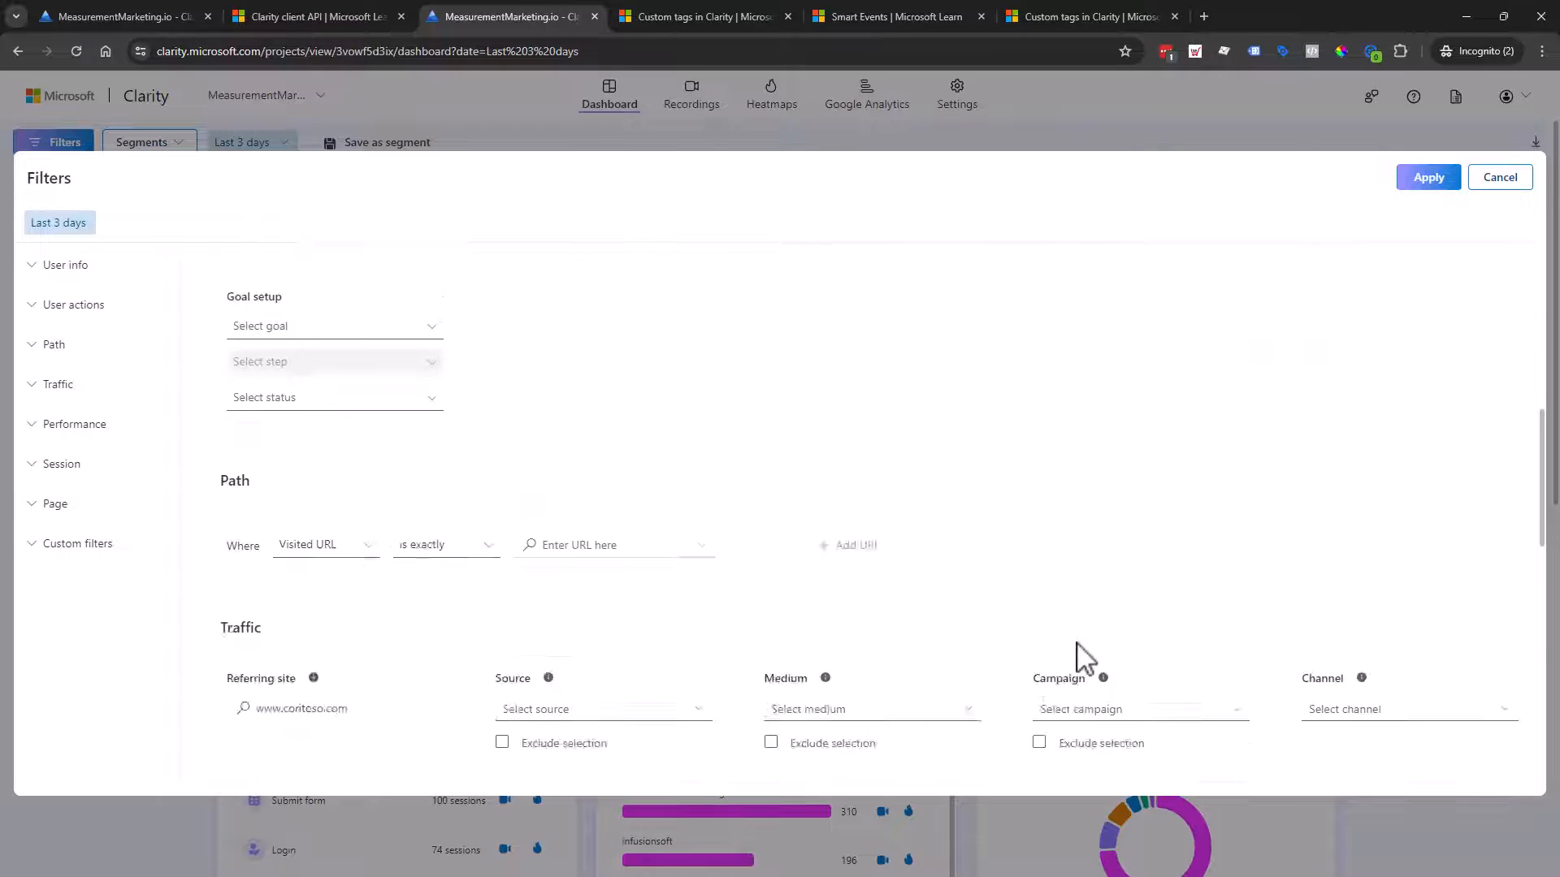
{"action": "scroll", "coordinate": [504, 669], "scroll_direction": "down", "scroll_amount": 13}
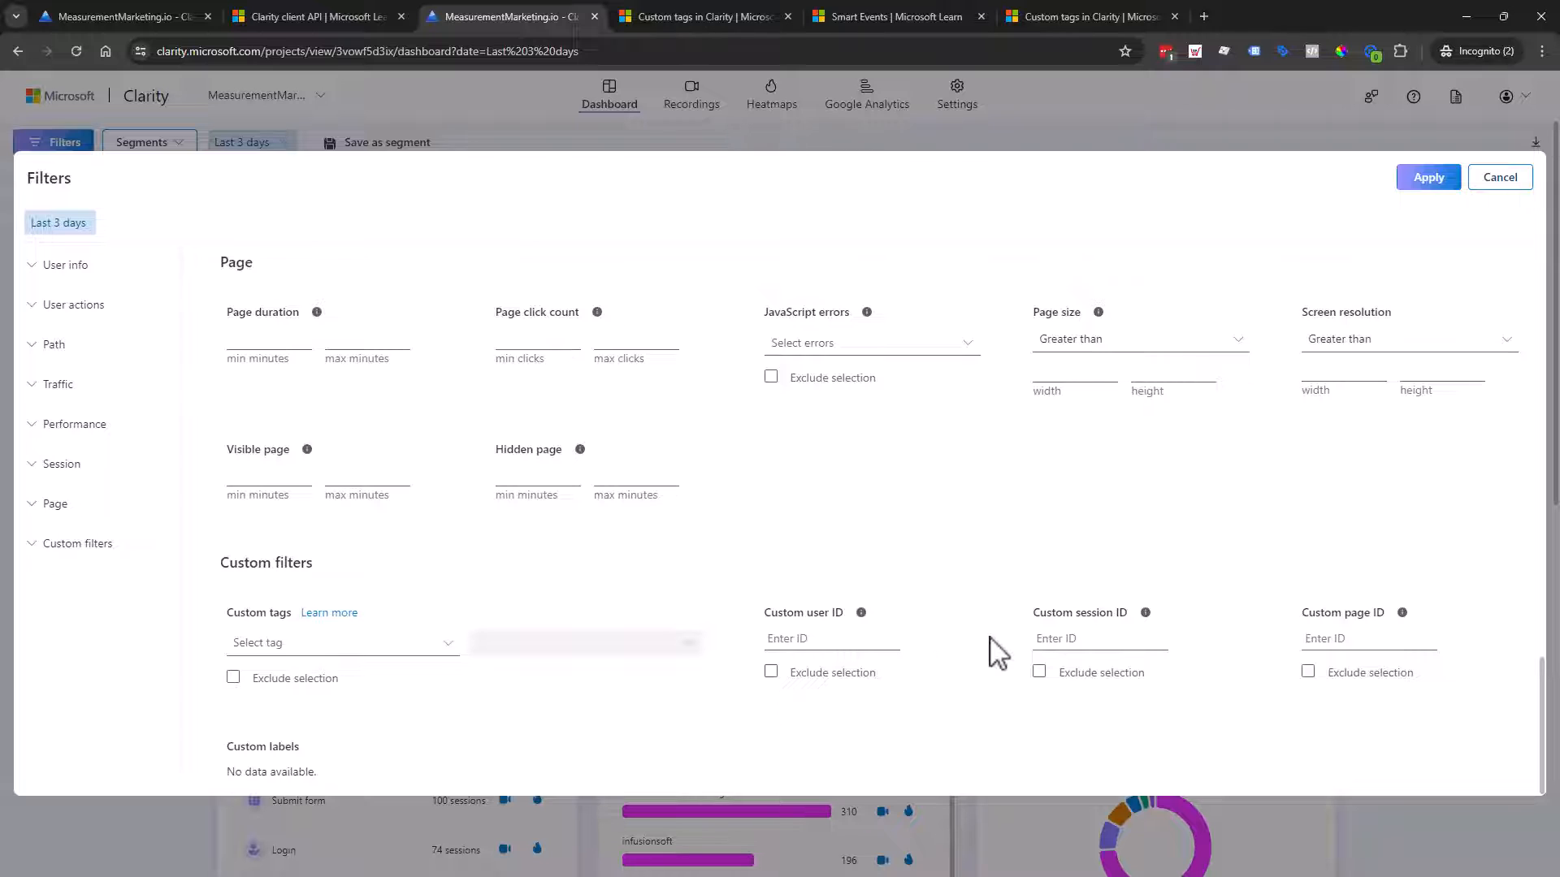
{"action": "scroll", "coordinate": [998, 653], "scroll_direction": "up", "scroll_amount": 2}
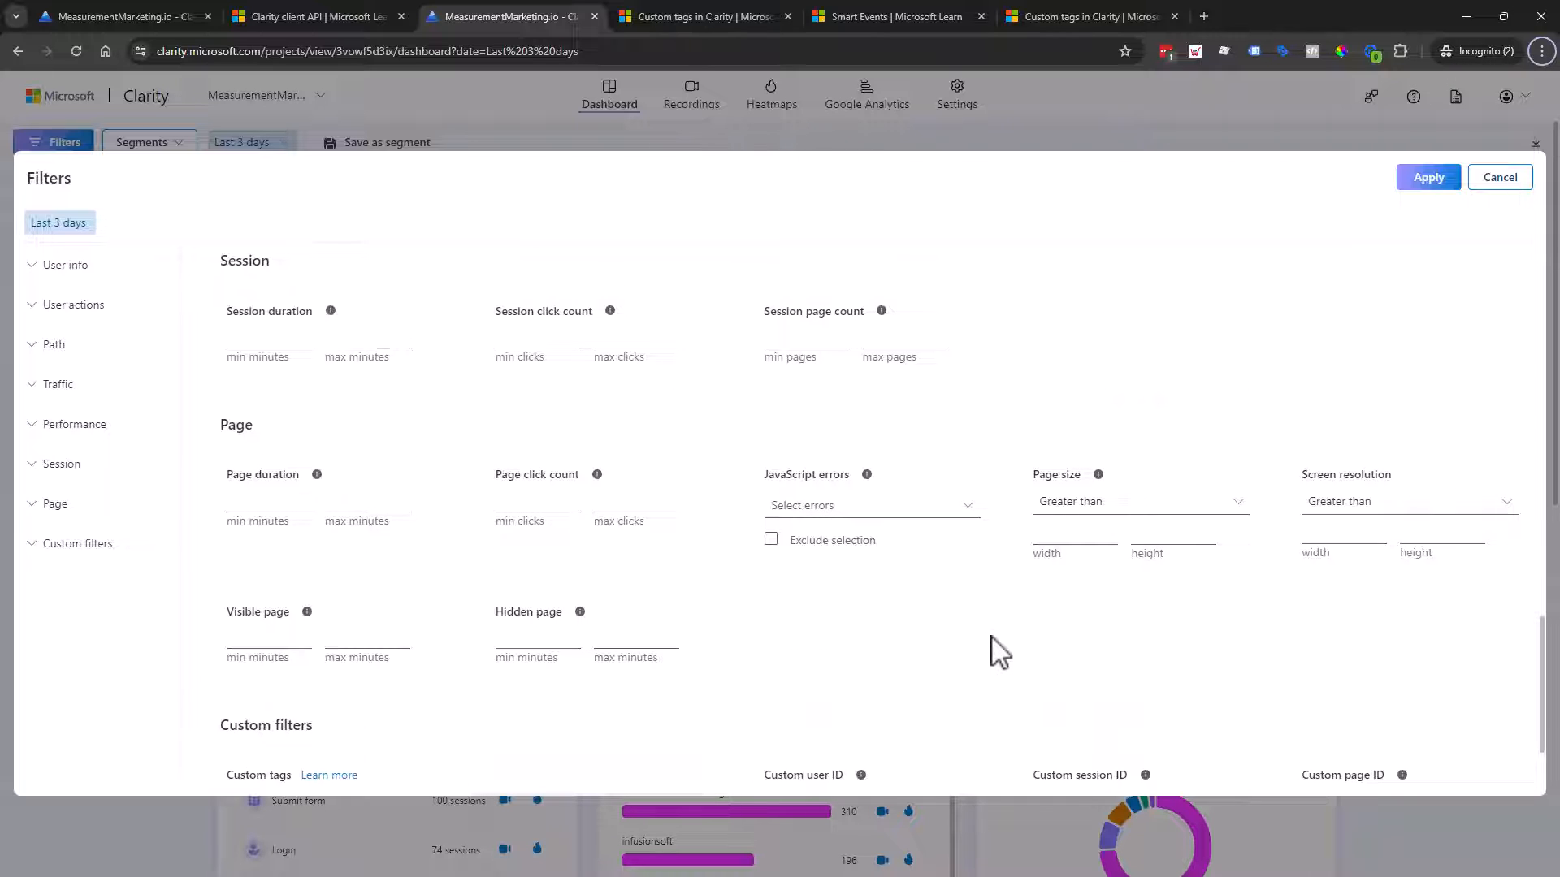
{"action": "scroll", "coordinate": [996, 649], "scroll_direction": "up", "scroll_amount": 3}
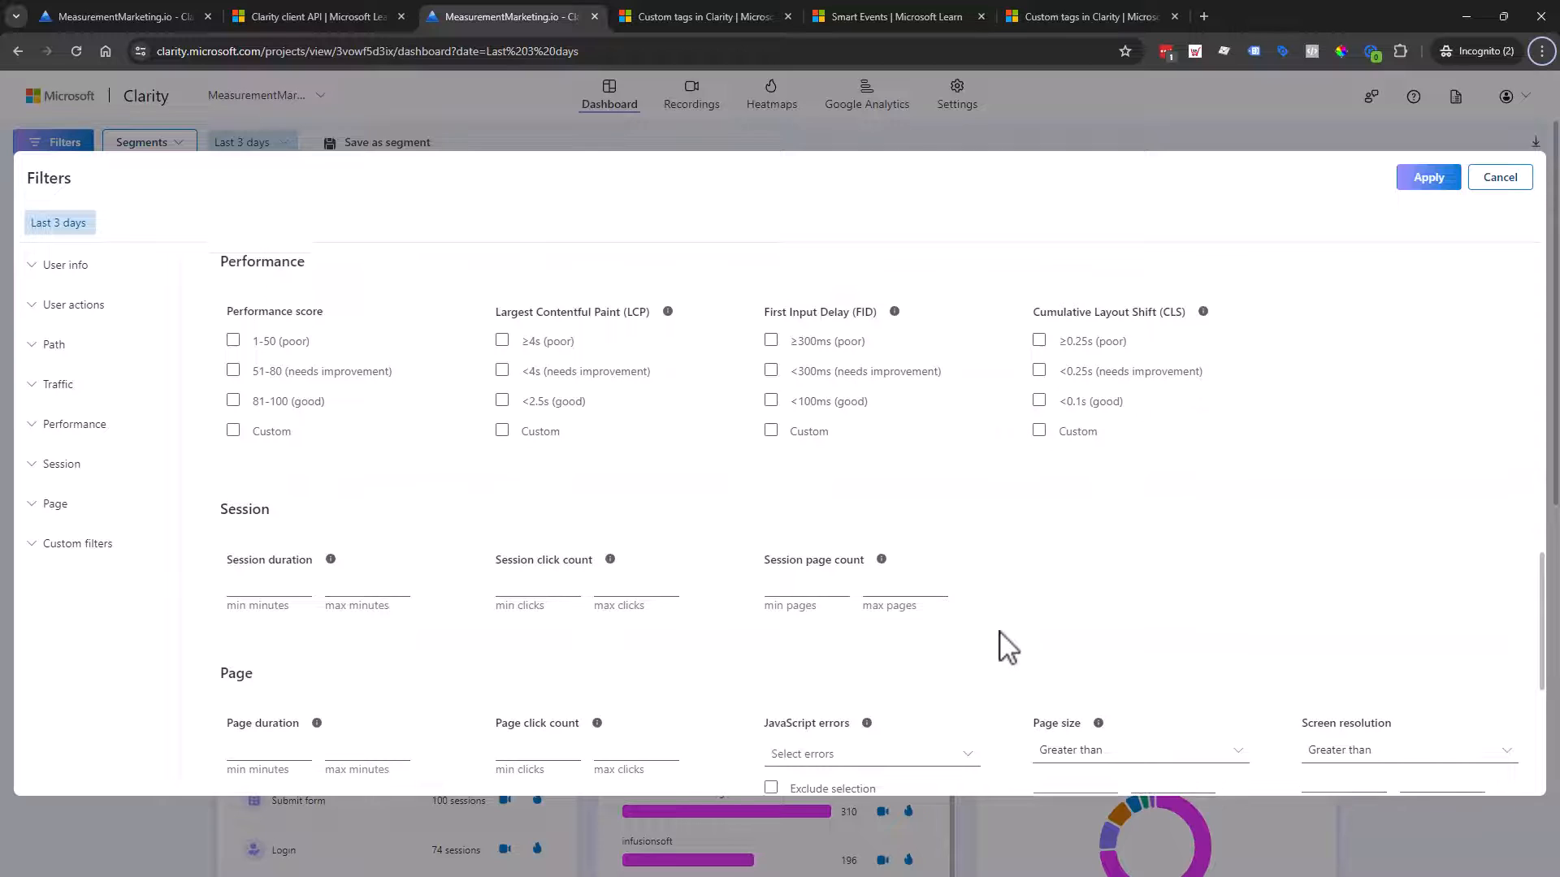
{"action": "scroll", "coordinate": [999, 632], "scroll_direction": "up", "scroll_amount": 2}
{"action": "scroll", "coordinate": [1005, 647], "scroll_direction": "up", "scroll_amount": 1}
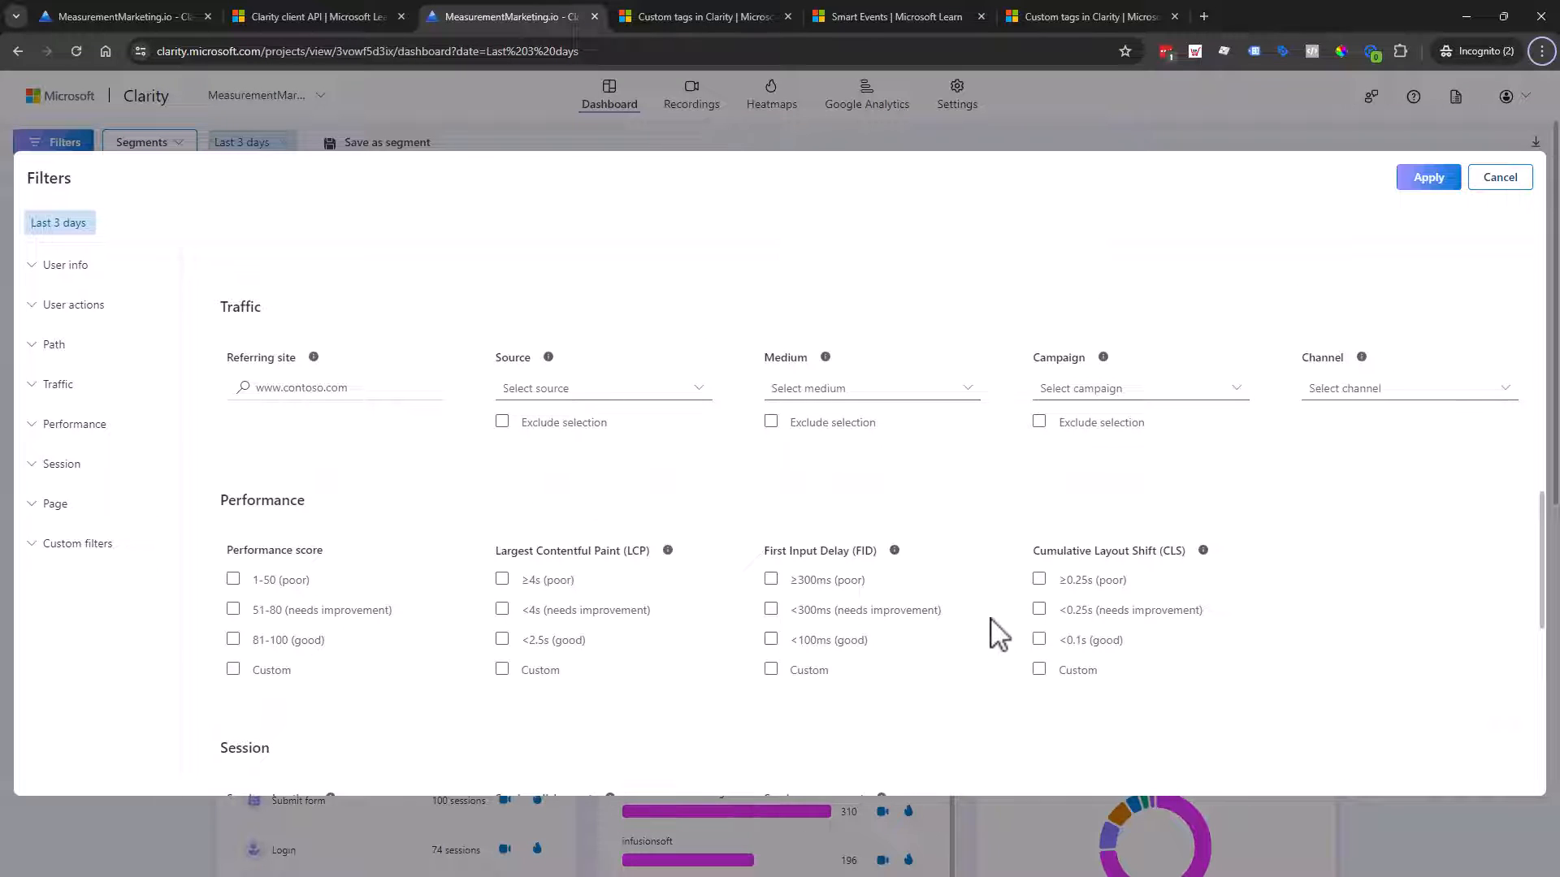
{"action": "scroll", "coordinate": [1005, 633], "scroll_direction": "up", "scroll_amount": 1}
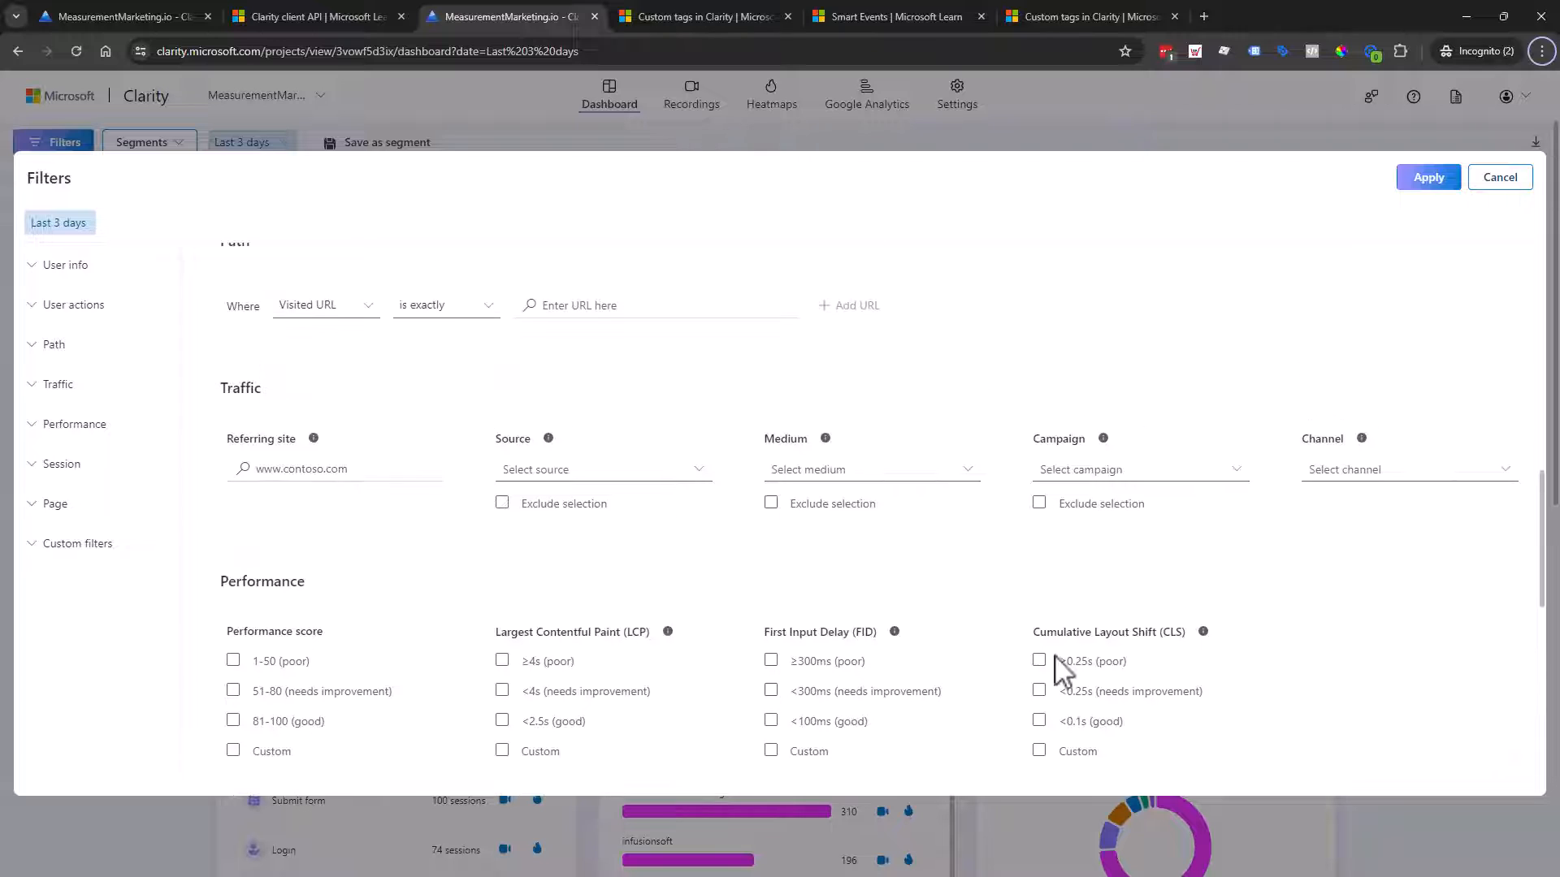
{"action": "left_click", "coordinate": [1500, 177]}
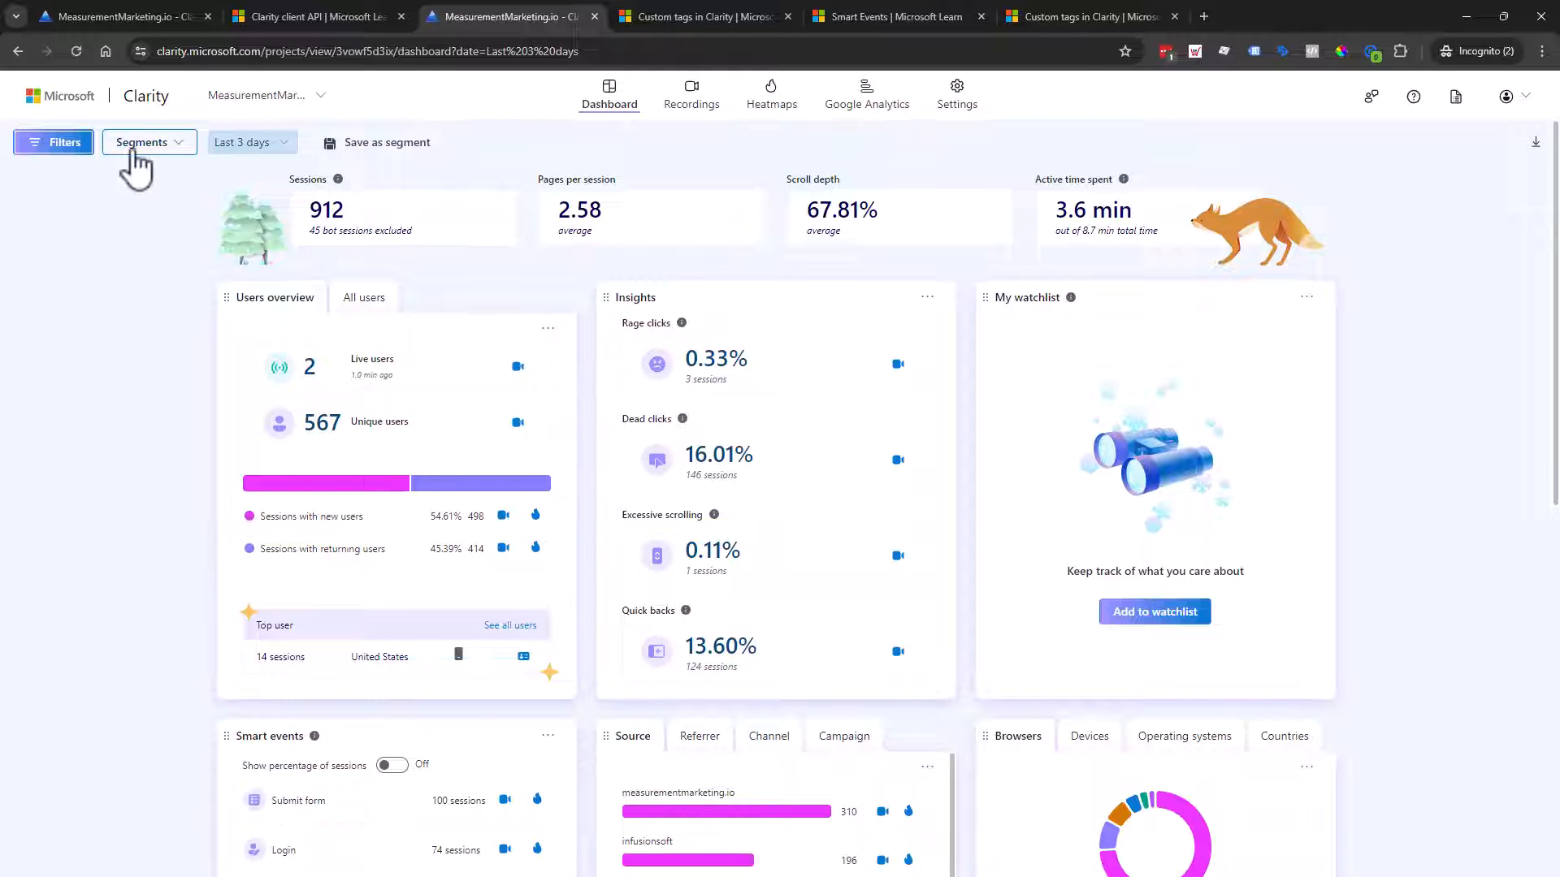
Step: Reopen the dashboard filters, scroll down to Custom filters, and cancel without applying
{"action": "left_click", "coordinate": [54, 143]}
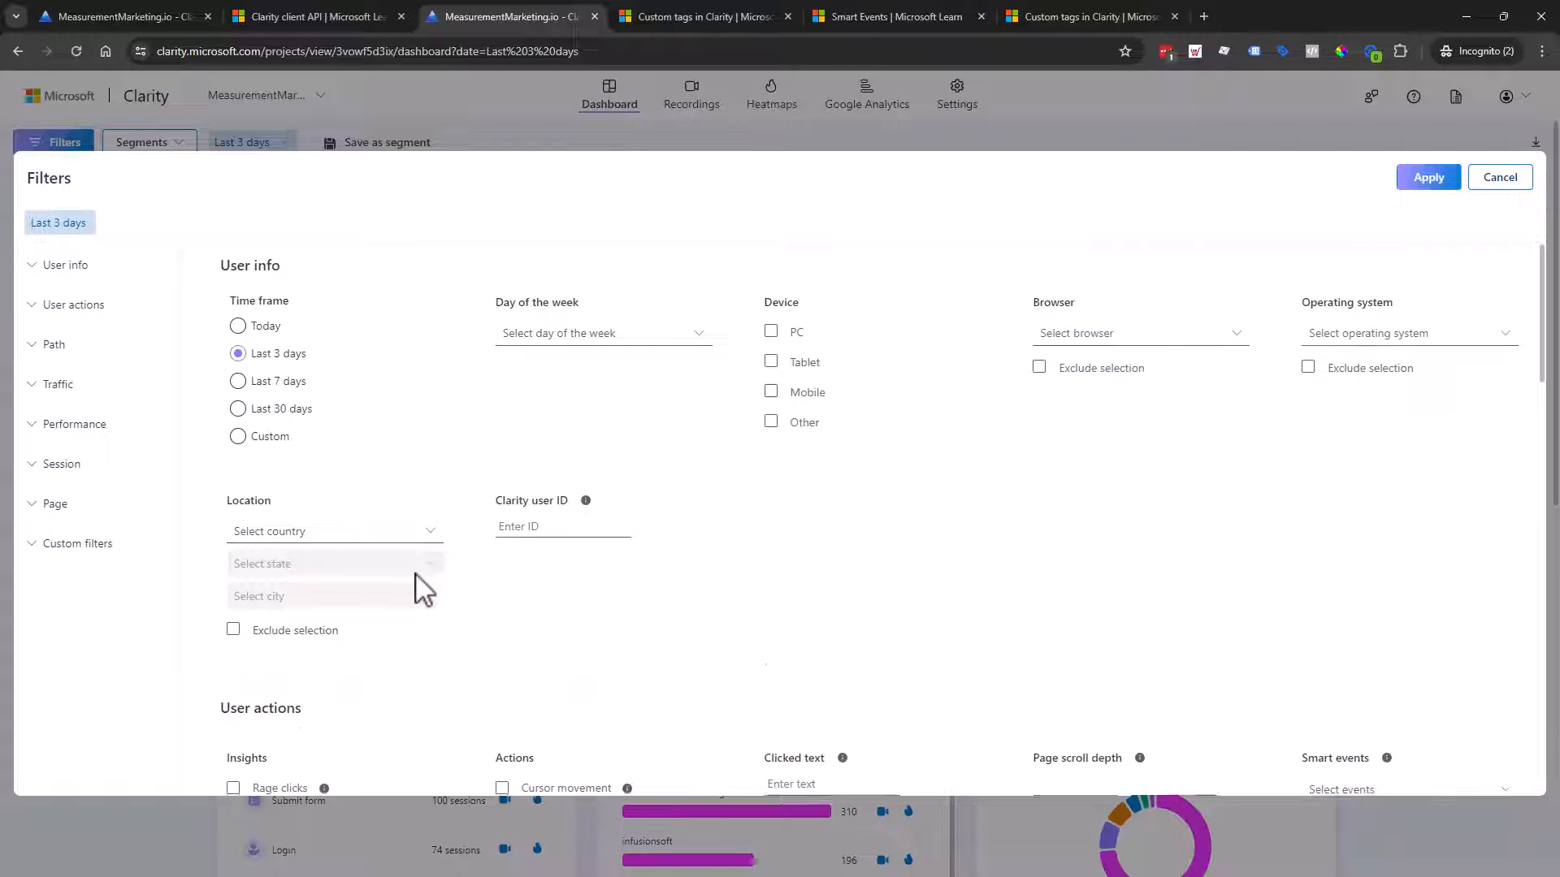
{"action": "scroll", "coordinate": [415, 586], "scroll_direction": "down", "scroll_amount": 3}
{"action": "scroll", "coordinate": [398, 566], "scroll_direction": "down", "scroll_amount": 2}
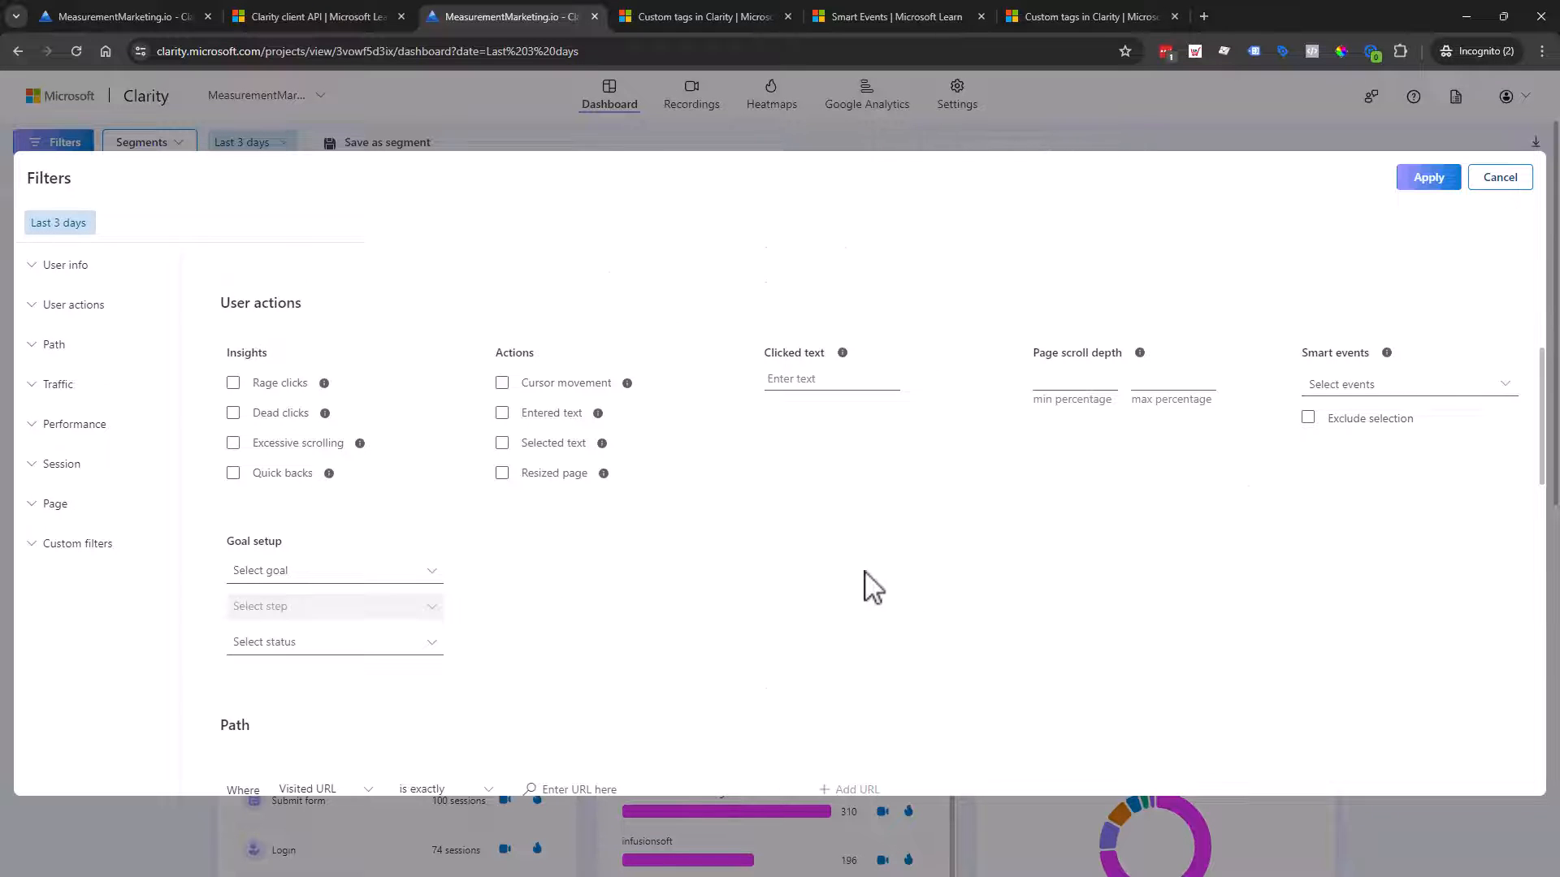
{"action": "scroll", "coordinate": [873, 586], "scroll_direction": "down", "scroll_amount": 15}
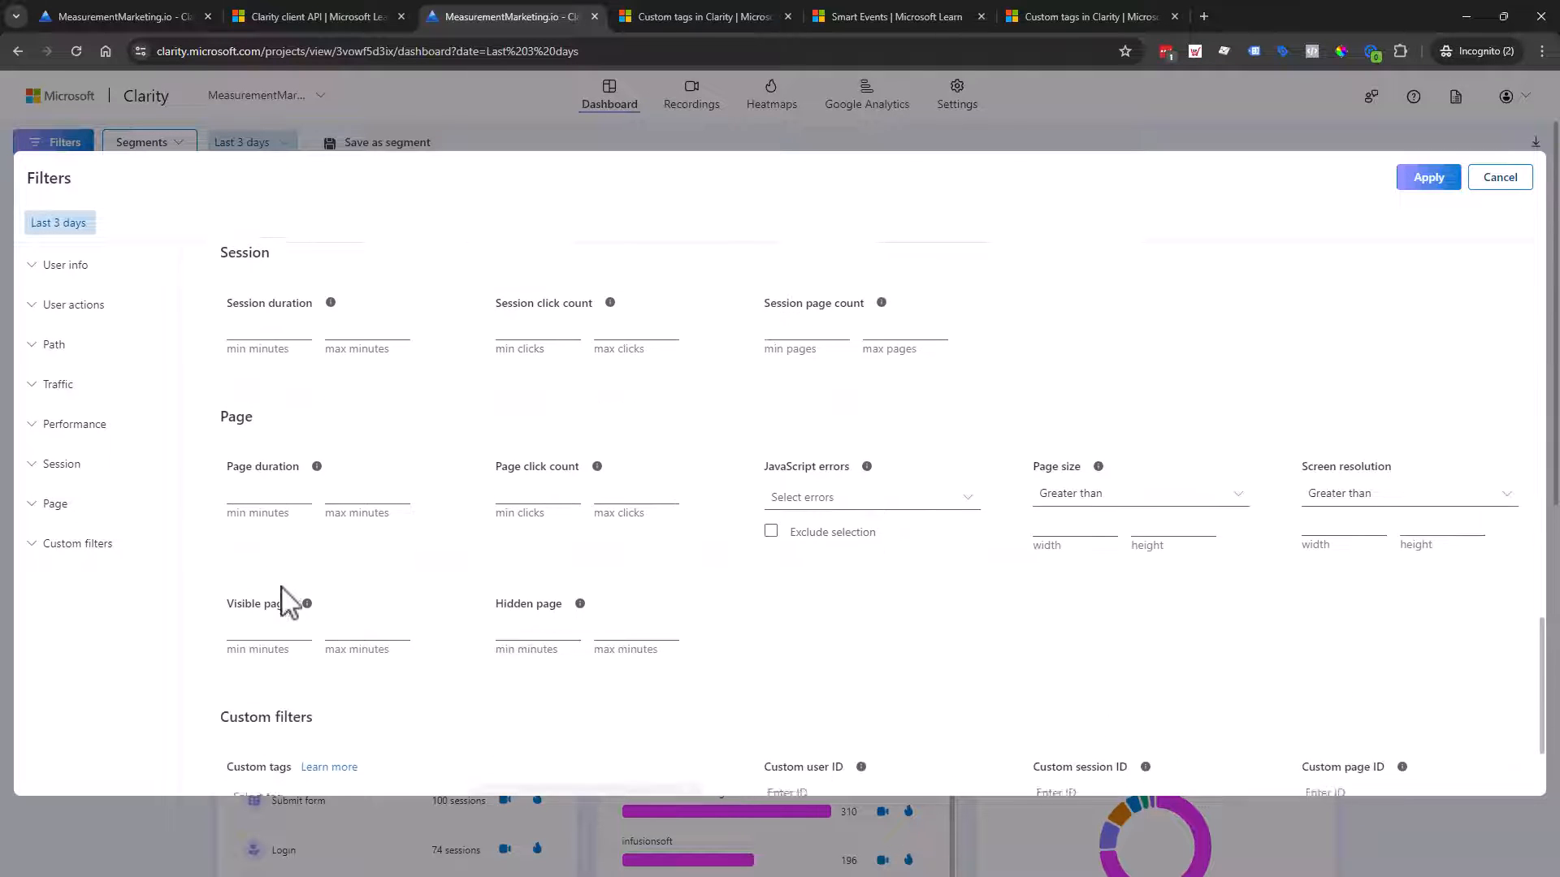
{"action": "scroll", "coordinate": [288, 601], "scroll_direction": "down", "scroll_amount": 2}
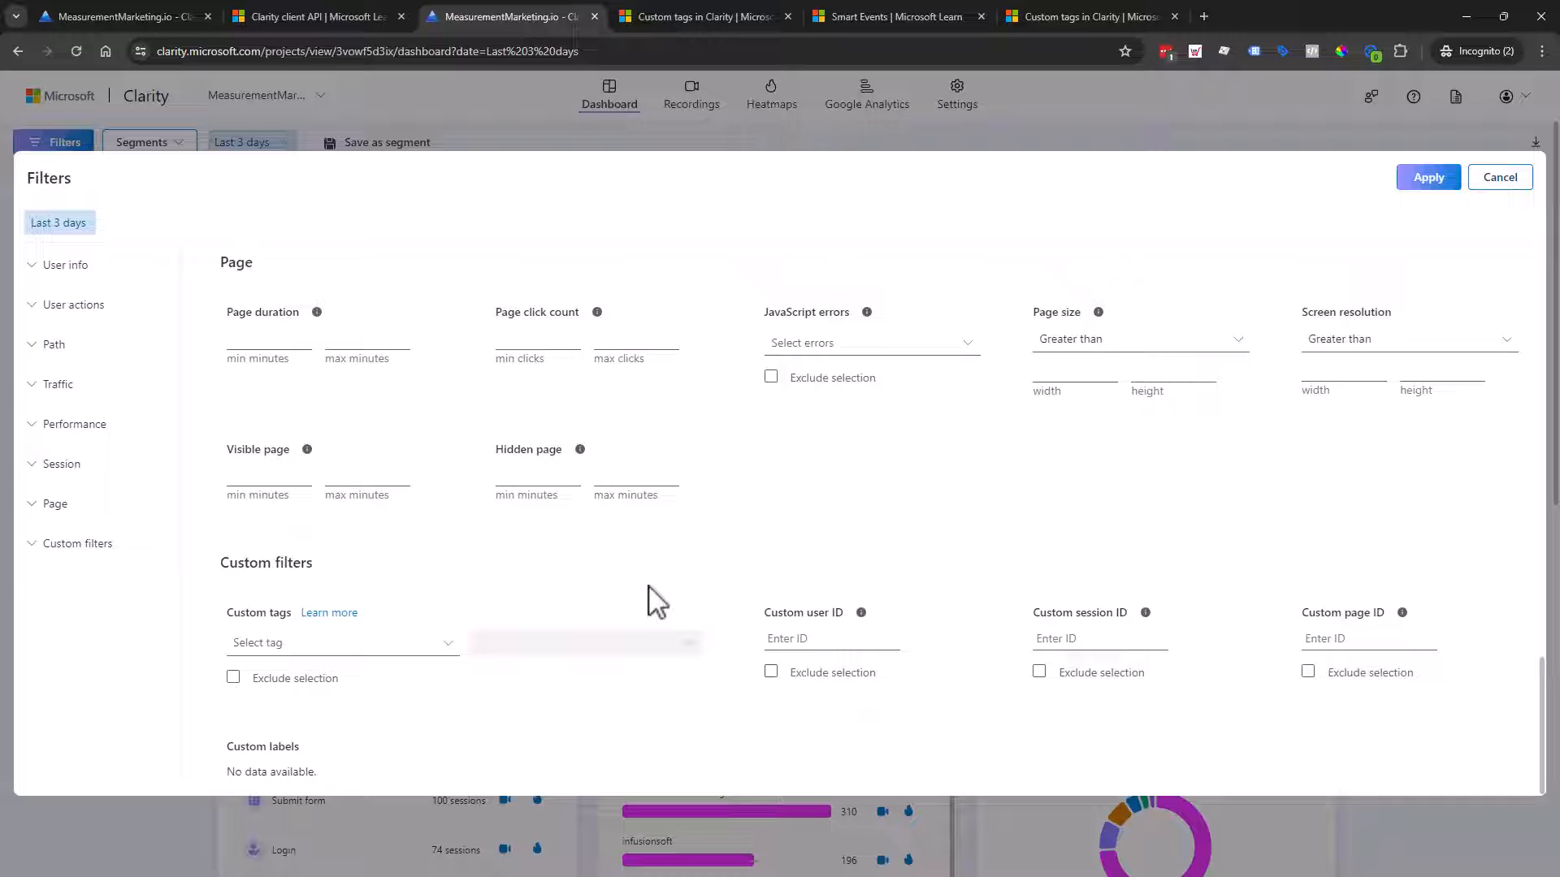
{"action": "left_click", "coordinate": [1499, 178]}
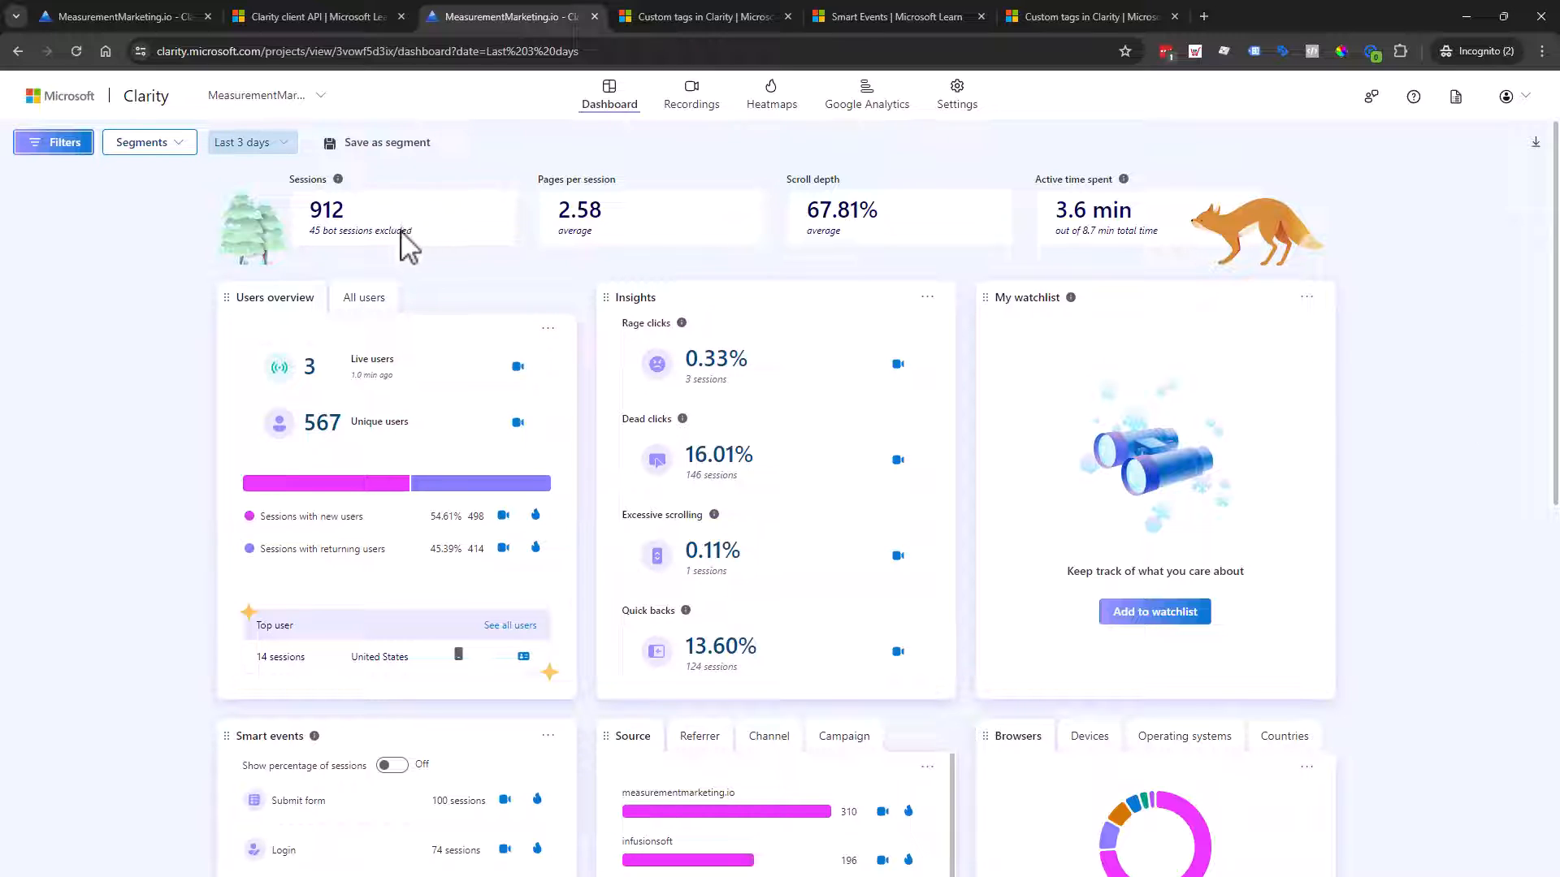
Step: Check the custom tags in the filters once more, then close the panel, leaving 912 sessions
{"action": "left_click", "coordinate": [65, 143]}
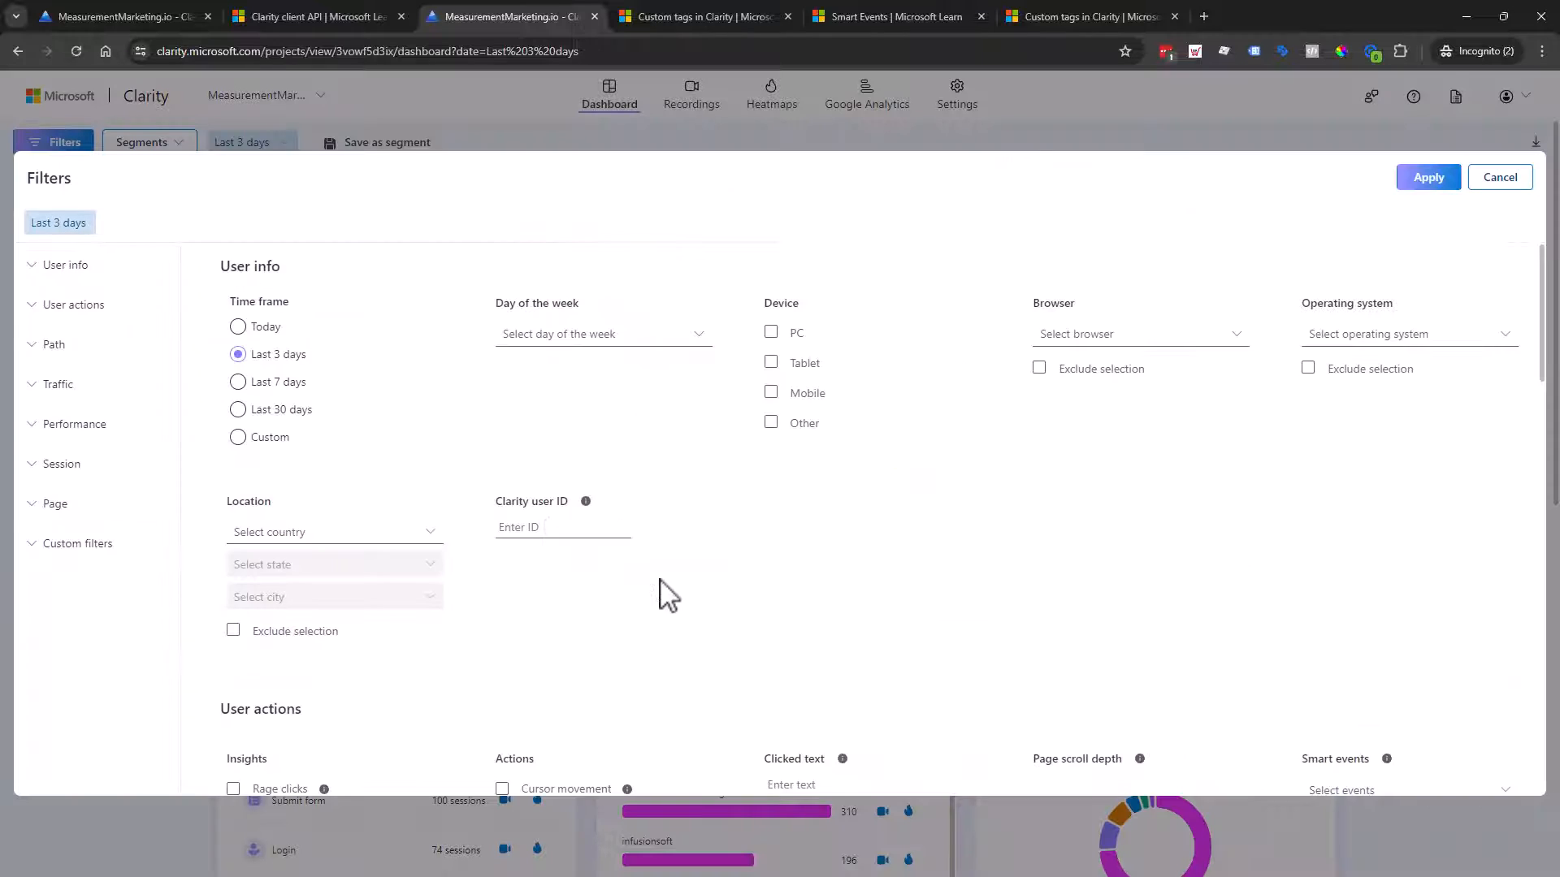
{"action": "scroll", "coordinate": [662, 593], "scroll_direction": "down", "scroll_amount": 5}
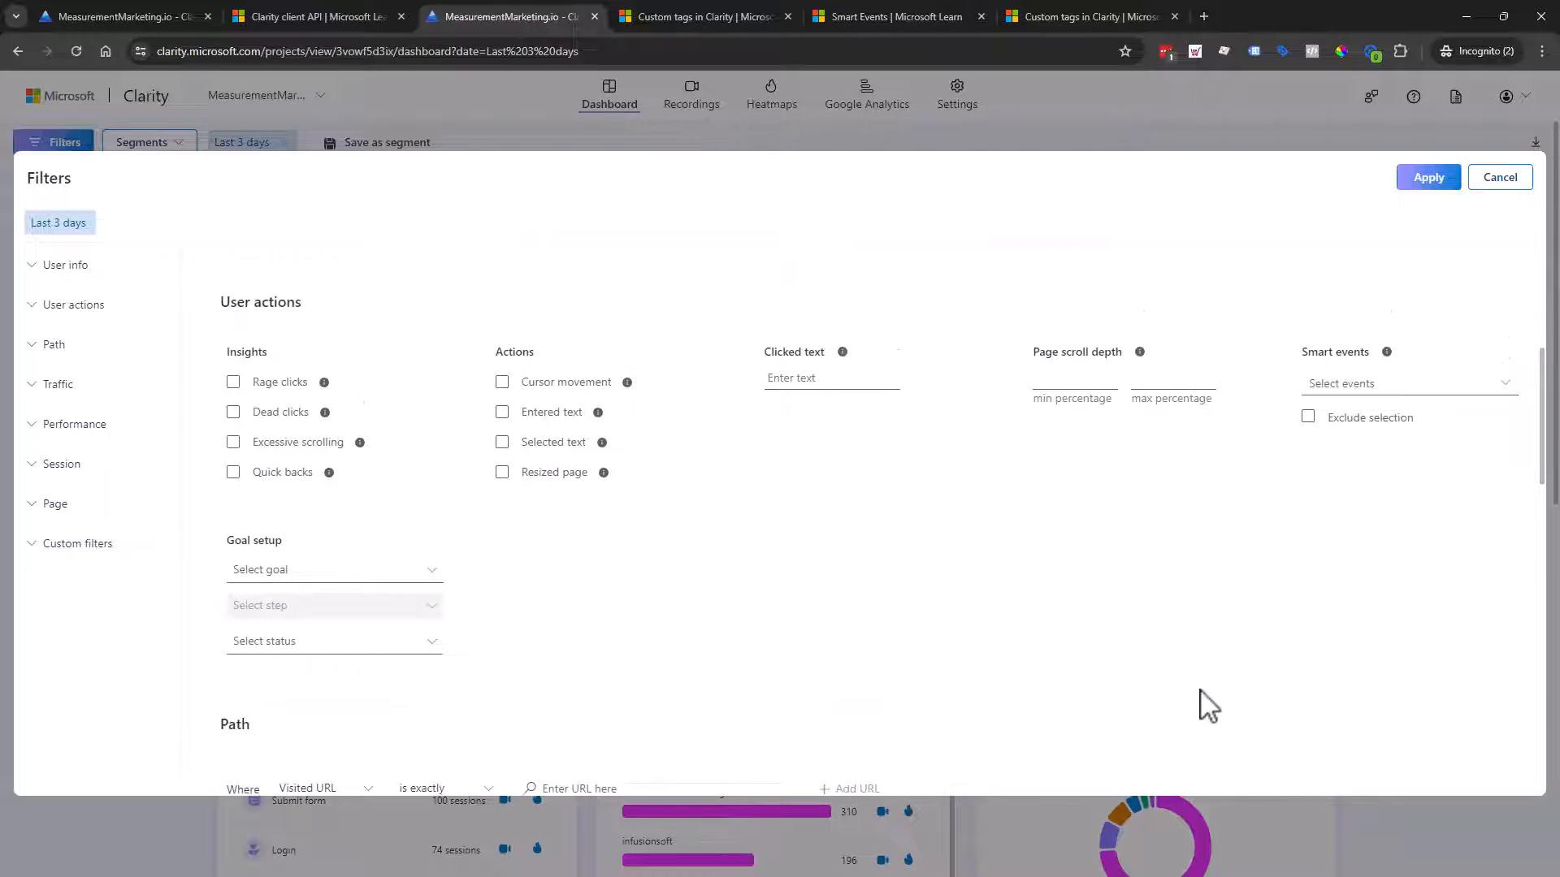
{"action": "scroll", "coordinate": [1195, 691], "scroll_direction": "down", "scroll_amount": 12}
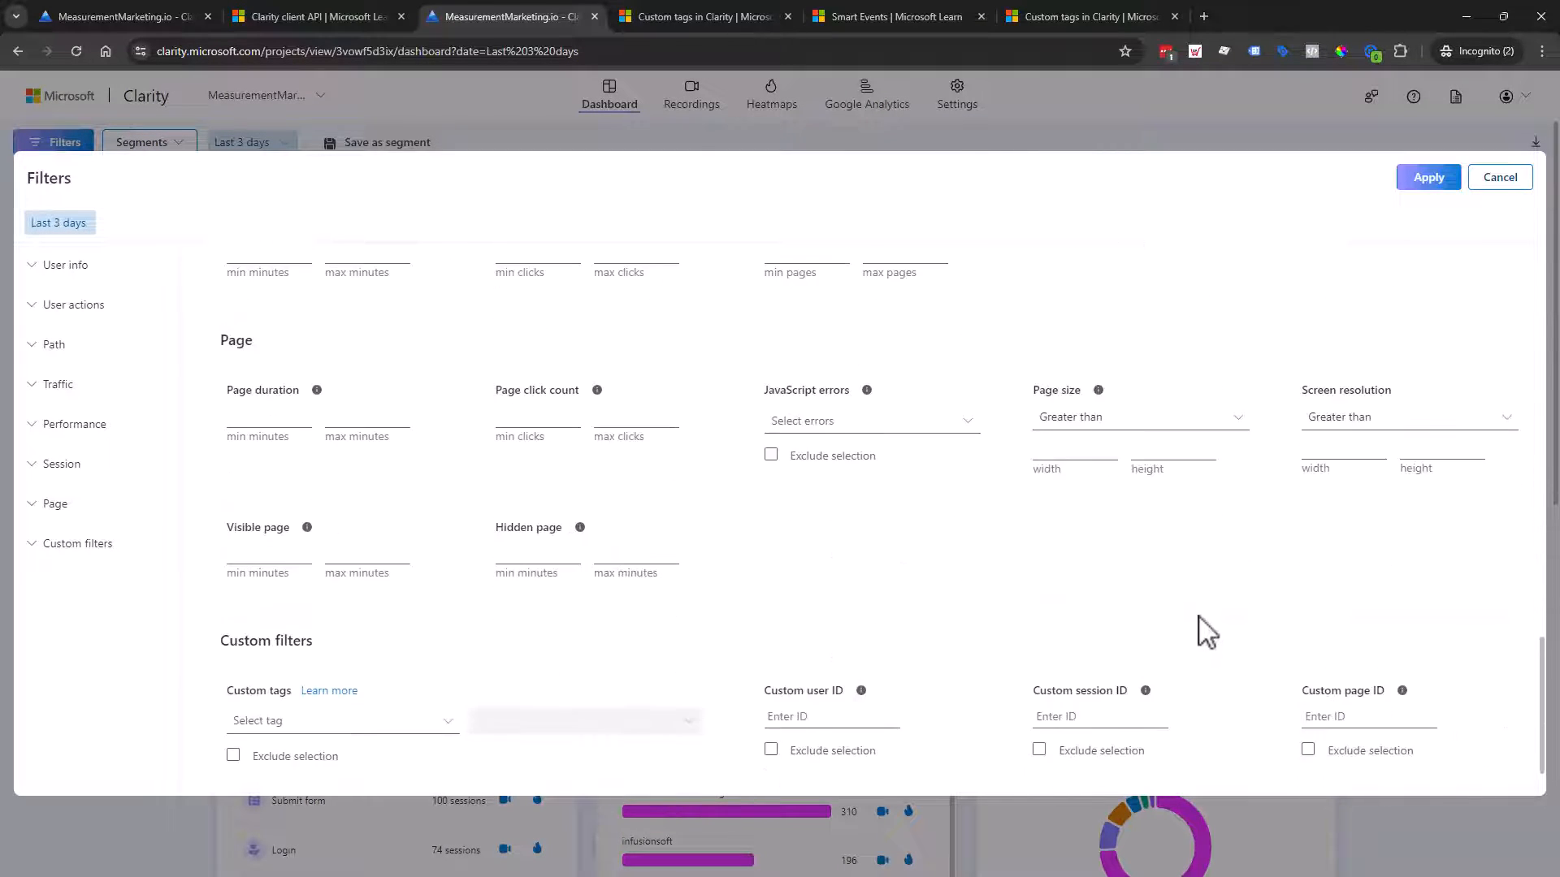
{"action": "scroll", "coordinate": [1206, 633], "scroll_direction": "down", "scroll_amount": 1}
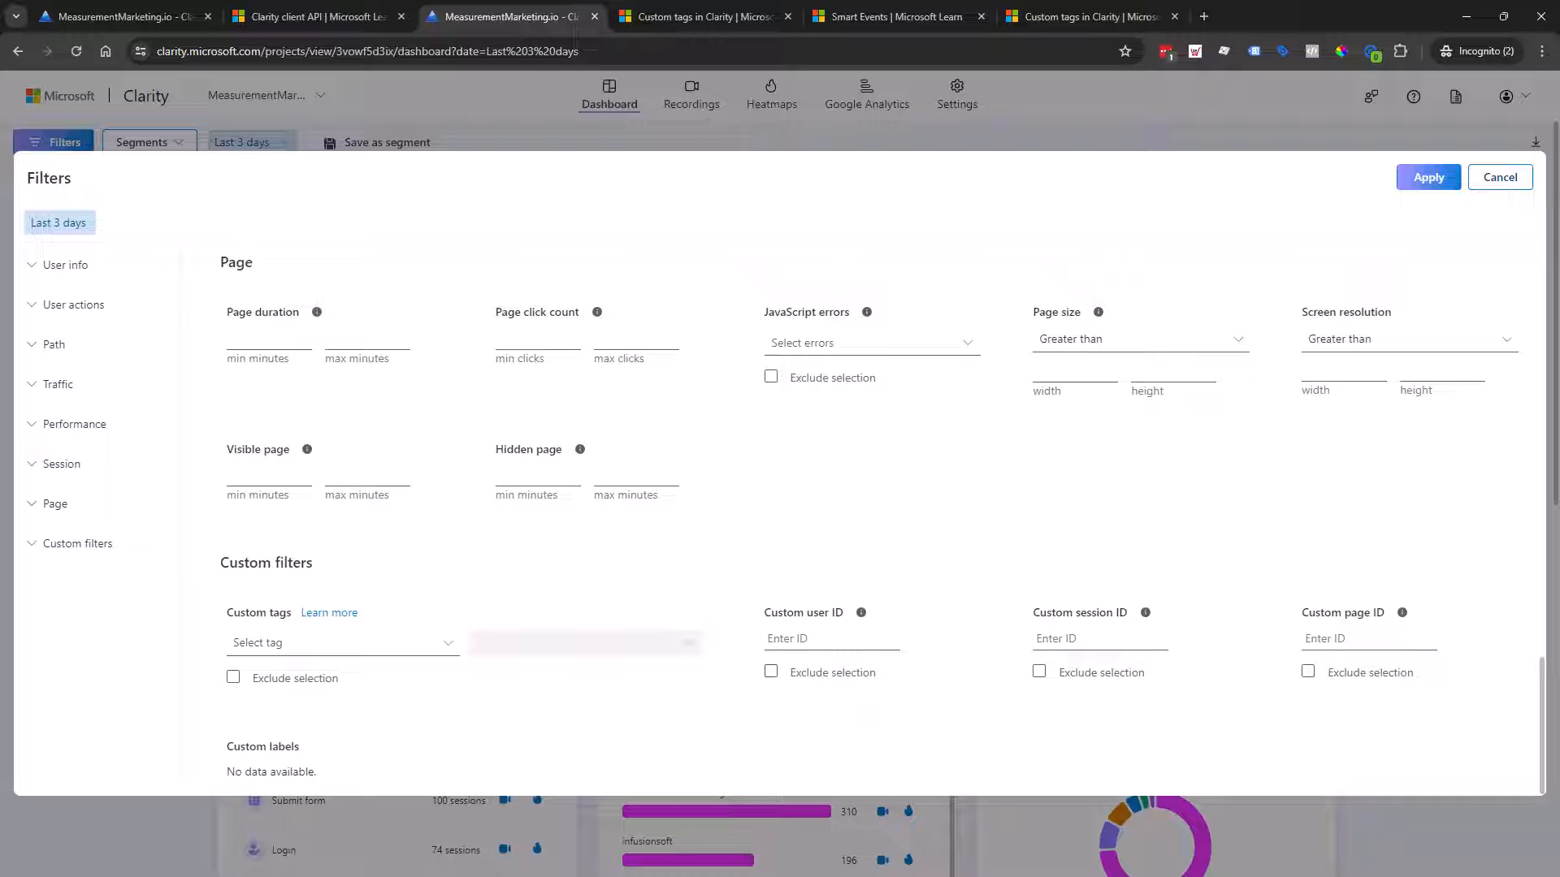
{"action": "left_click", "coordinate": [1524, 189]}
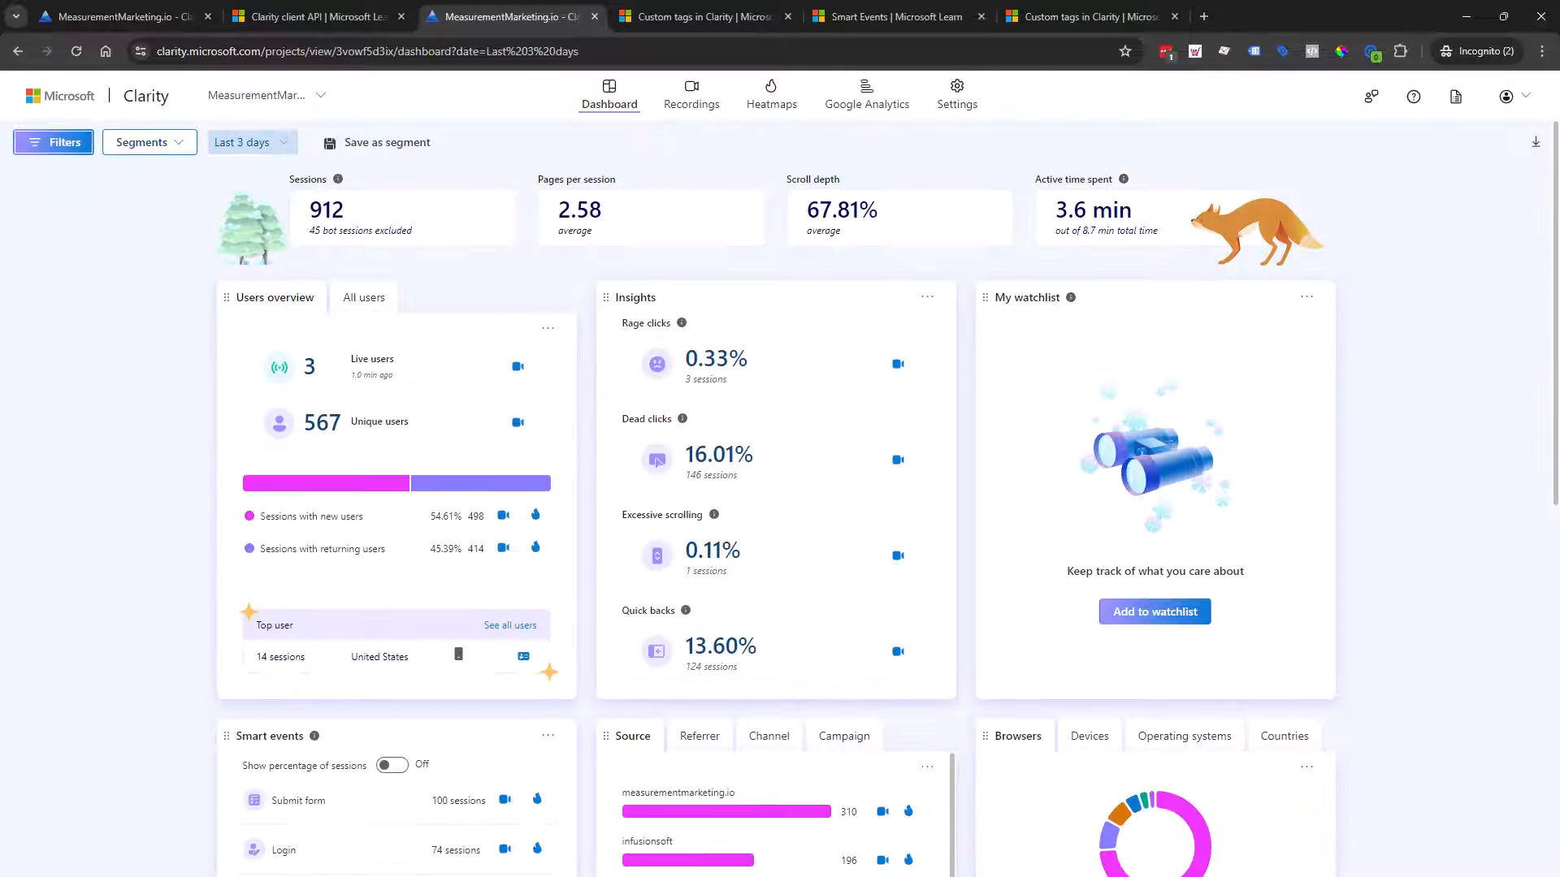
Step: In the 'Custom tags in Clarity' article, highlight the Step 2 code-snippet instruction, then open a new tab
{"action": "left_click", "coordinate": [665, 11]}
{"action": "scroll", "coordinate": [851, 418], "scroll_direction": "down", "scroll_amount": 12}
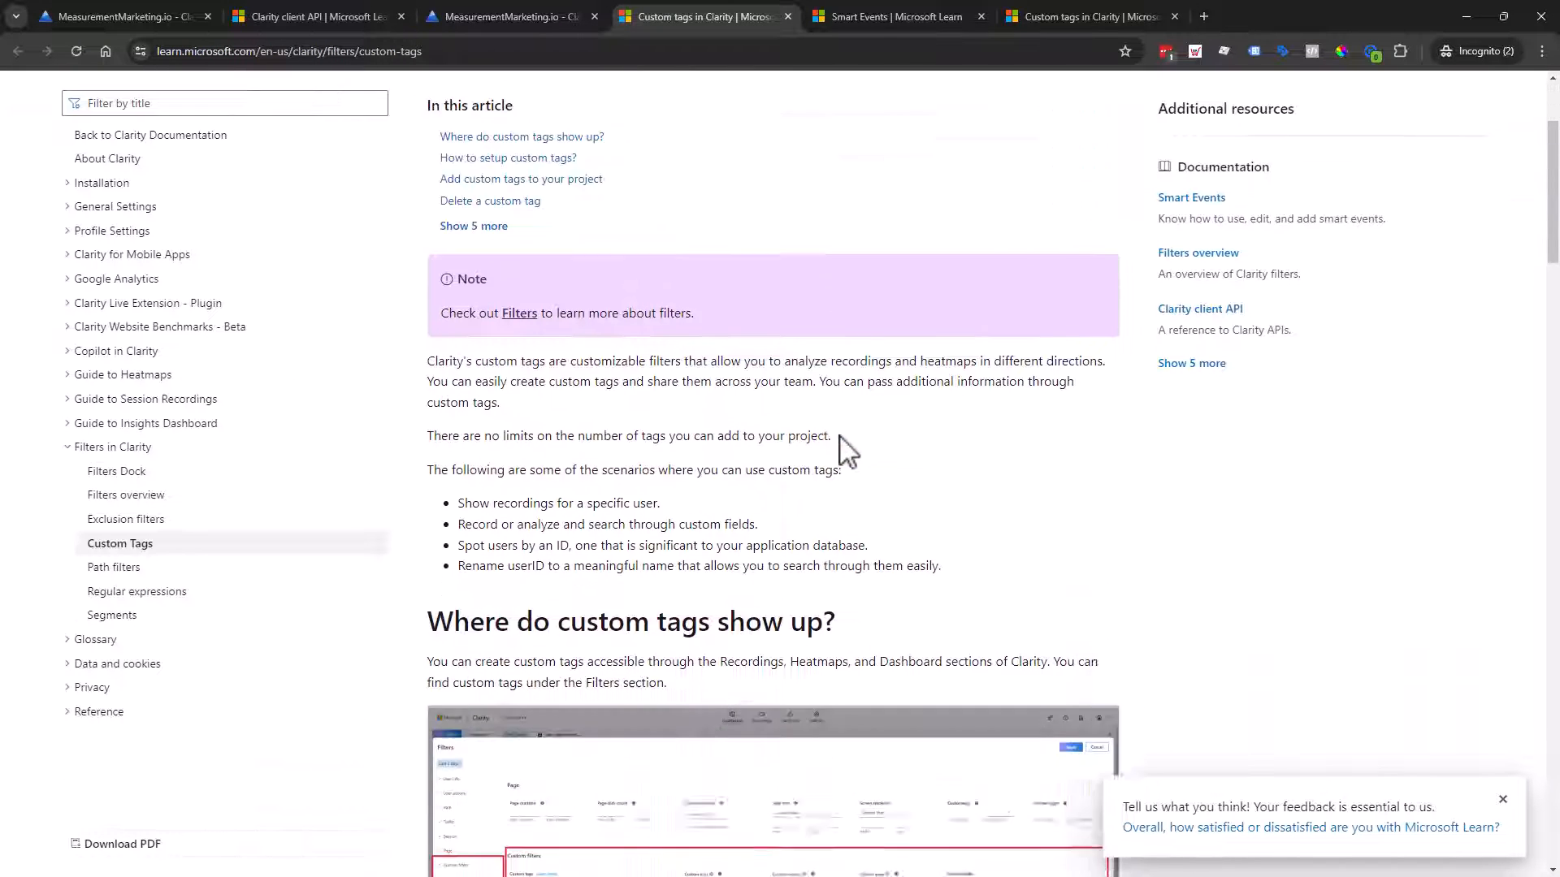
{"action": "scroll", "coordinate": [849, 451], "scroll_direction": "down", "scroll_amount": 2}
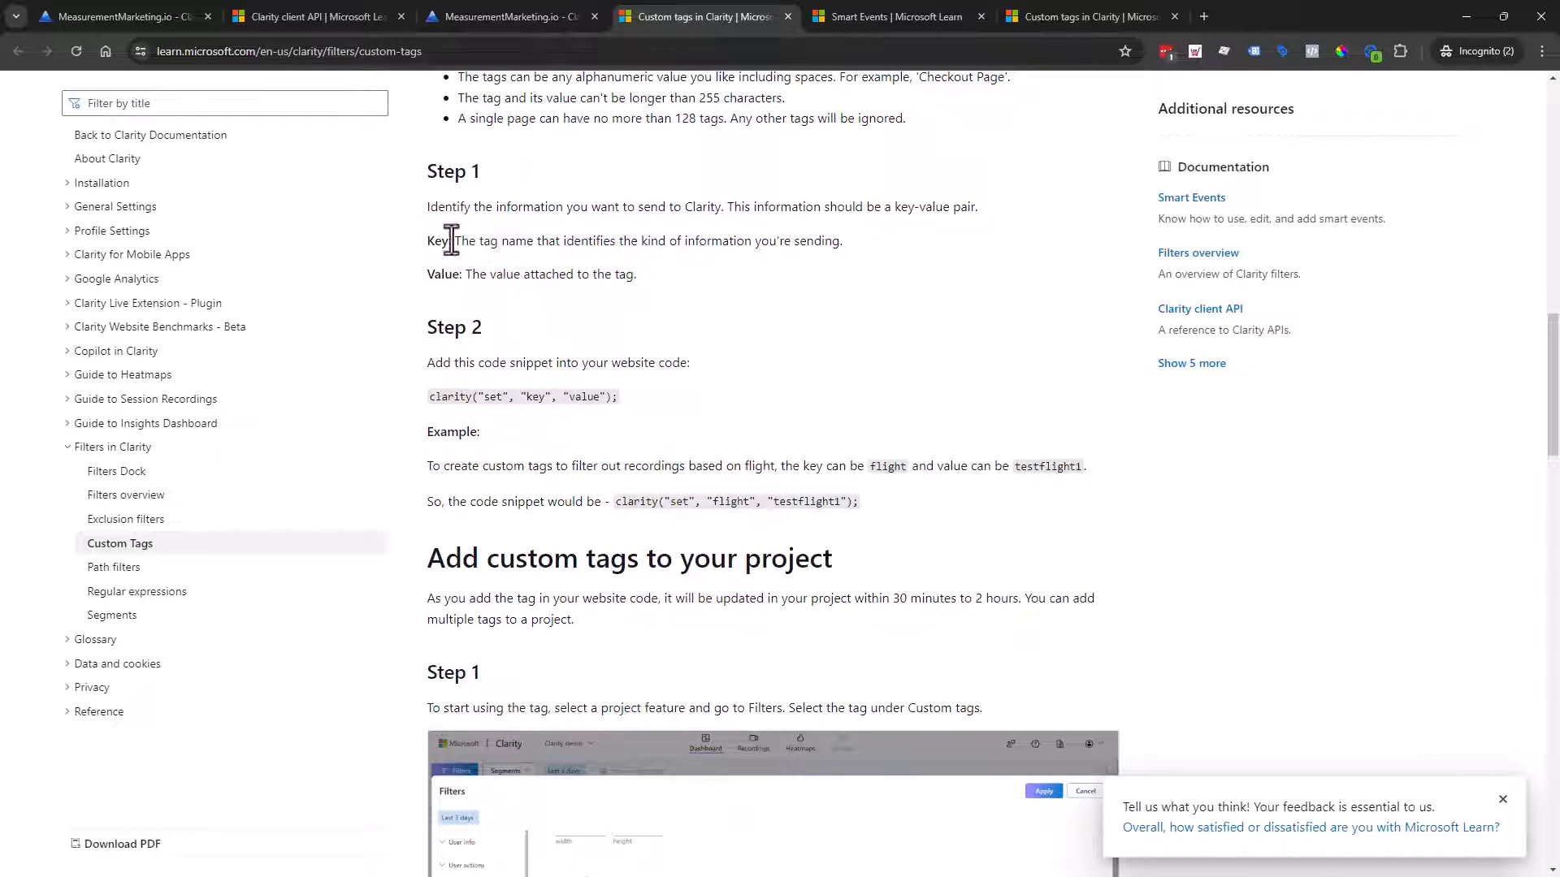
{"action": "scroll", "coordinate": [539, 390], "scroll_direction": "down", "scroll_amount": 1}
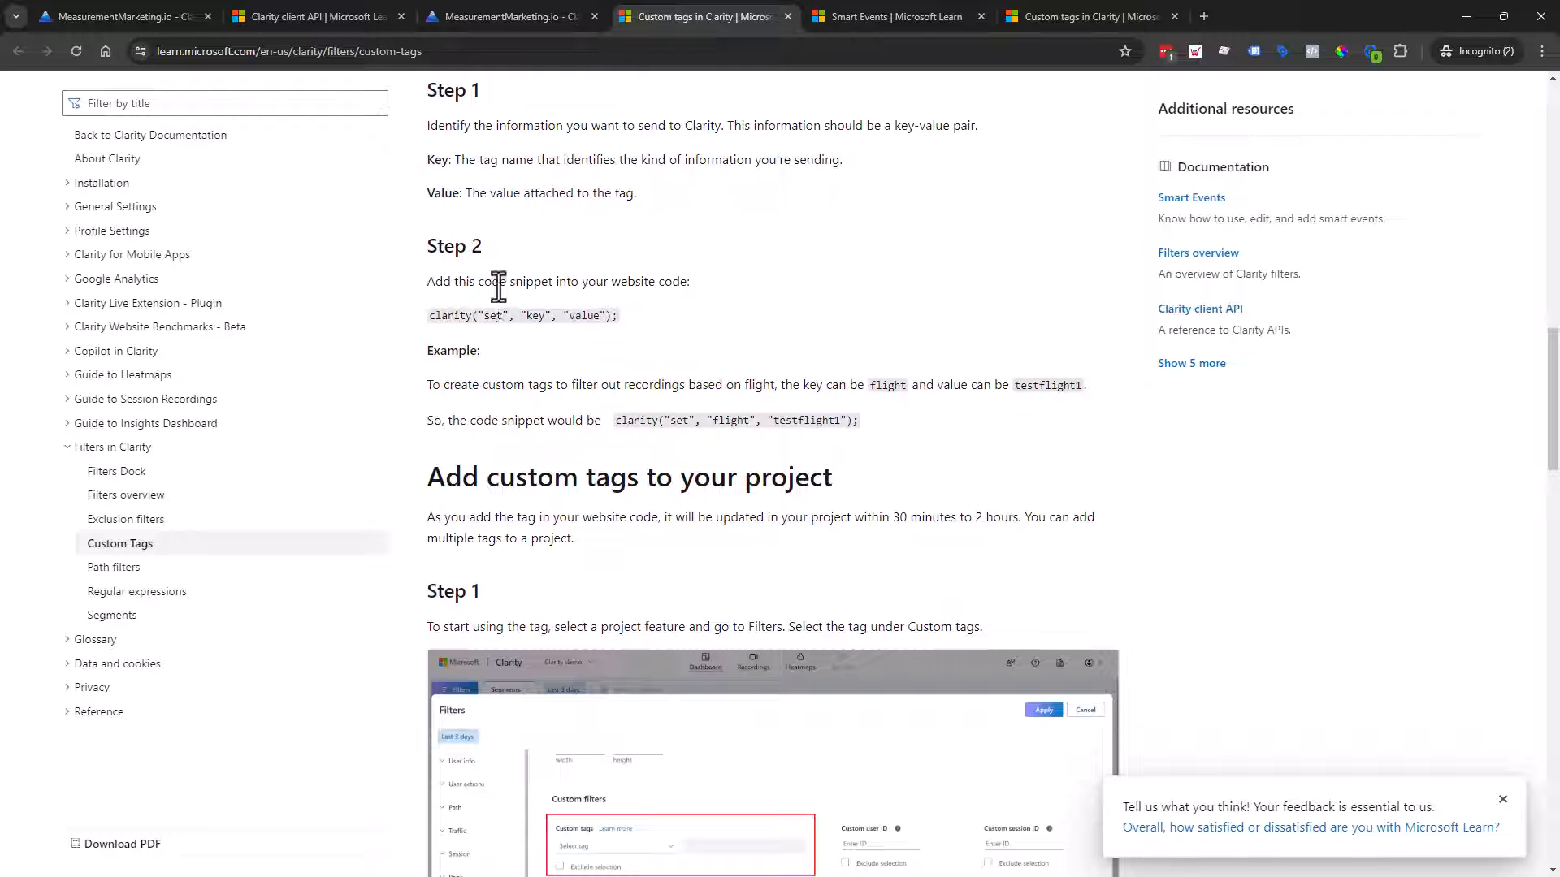
{"action": "left_click_drag", "start_coordinate": [428, 276], "coordinate": [711, 302]}
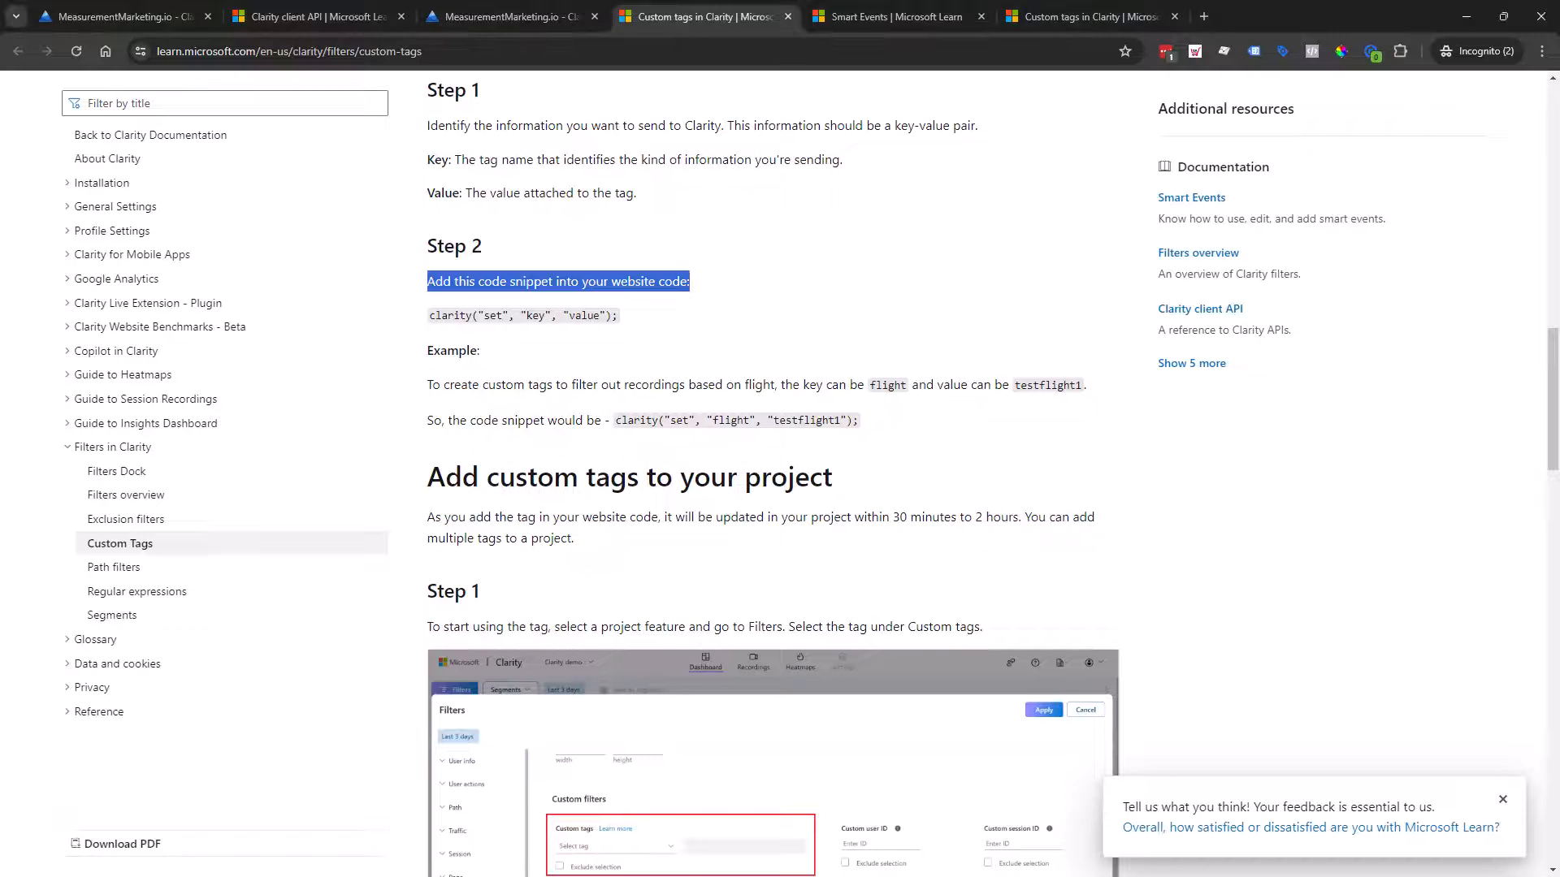
{"action": "left_click", "coordinate": [1204, 12]}
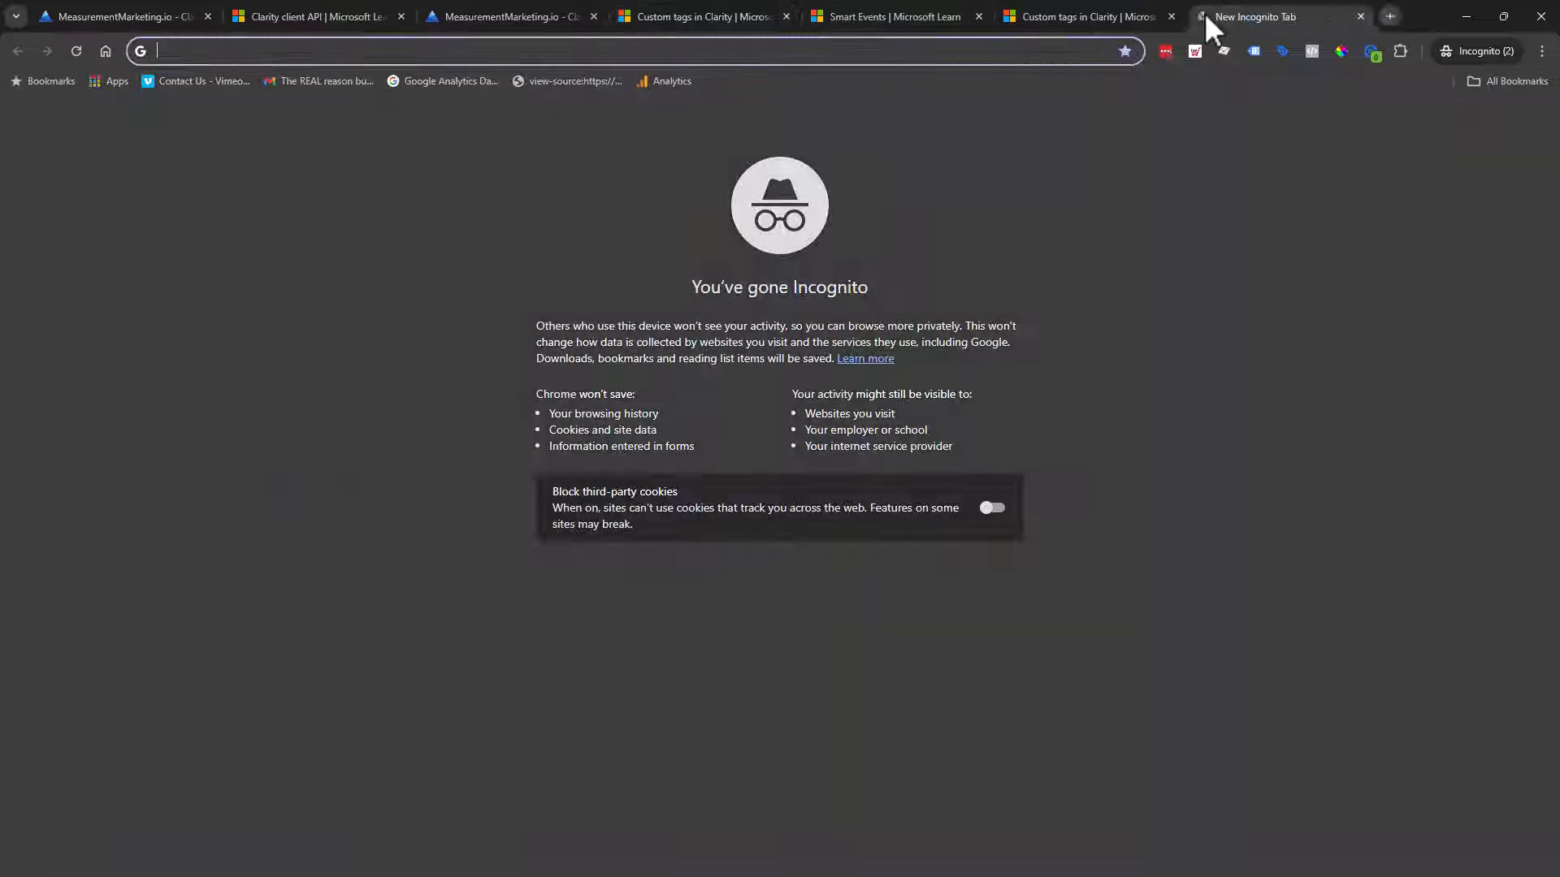
Step: Go to tagmanager.google.com and open the MeasurementMarketing.io - Teaching container
{"action": "type", "text": "tagmana"}
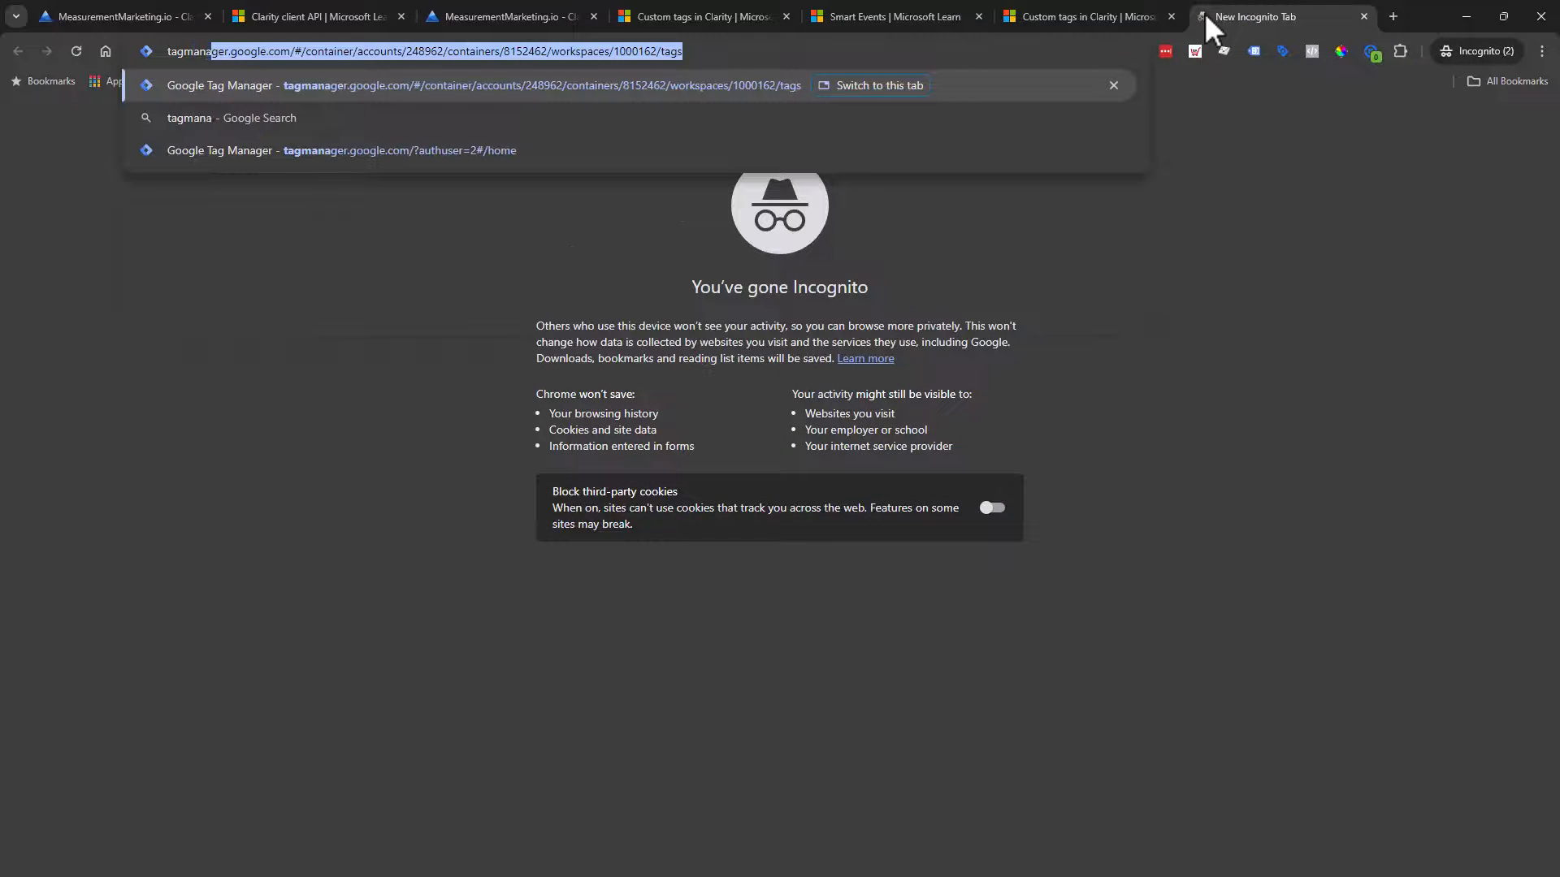
{"action": "type", "text": "ger.google.com"}
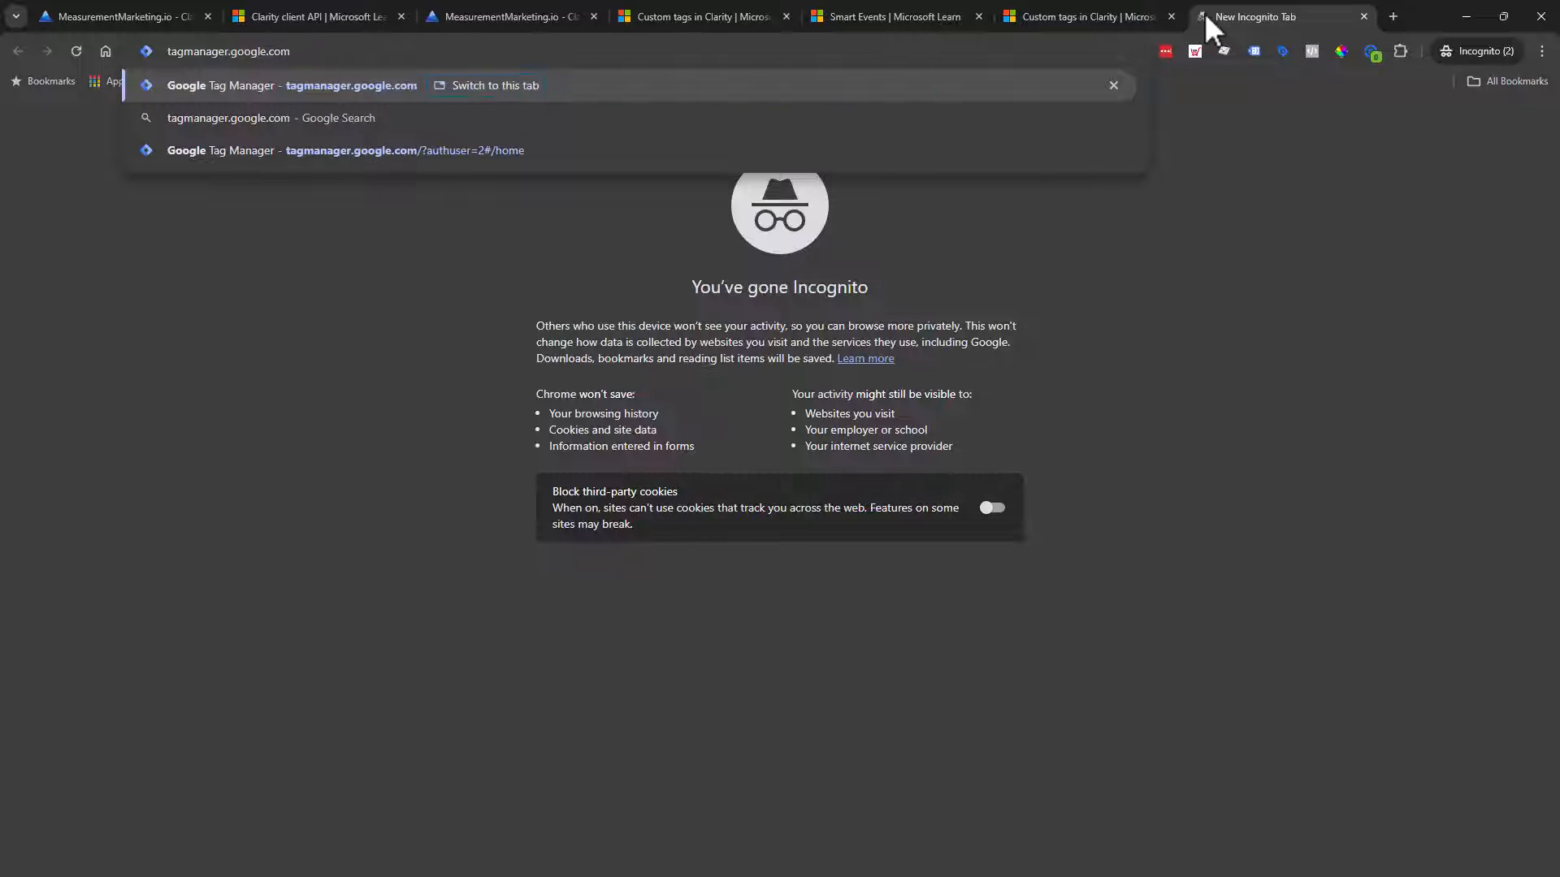
{"action": "key", "text": "Return"}
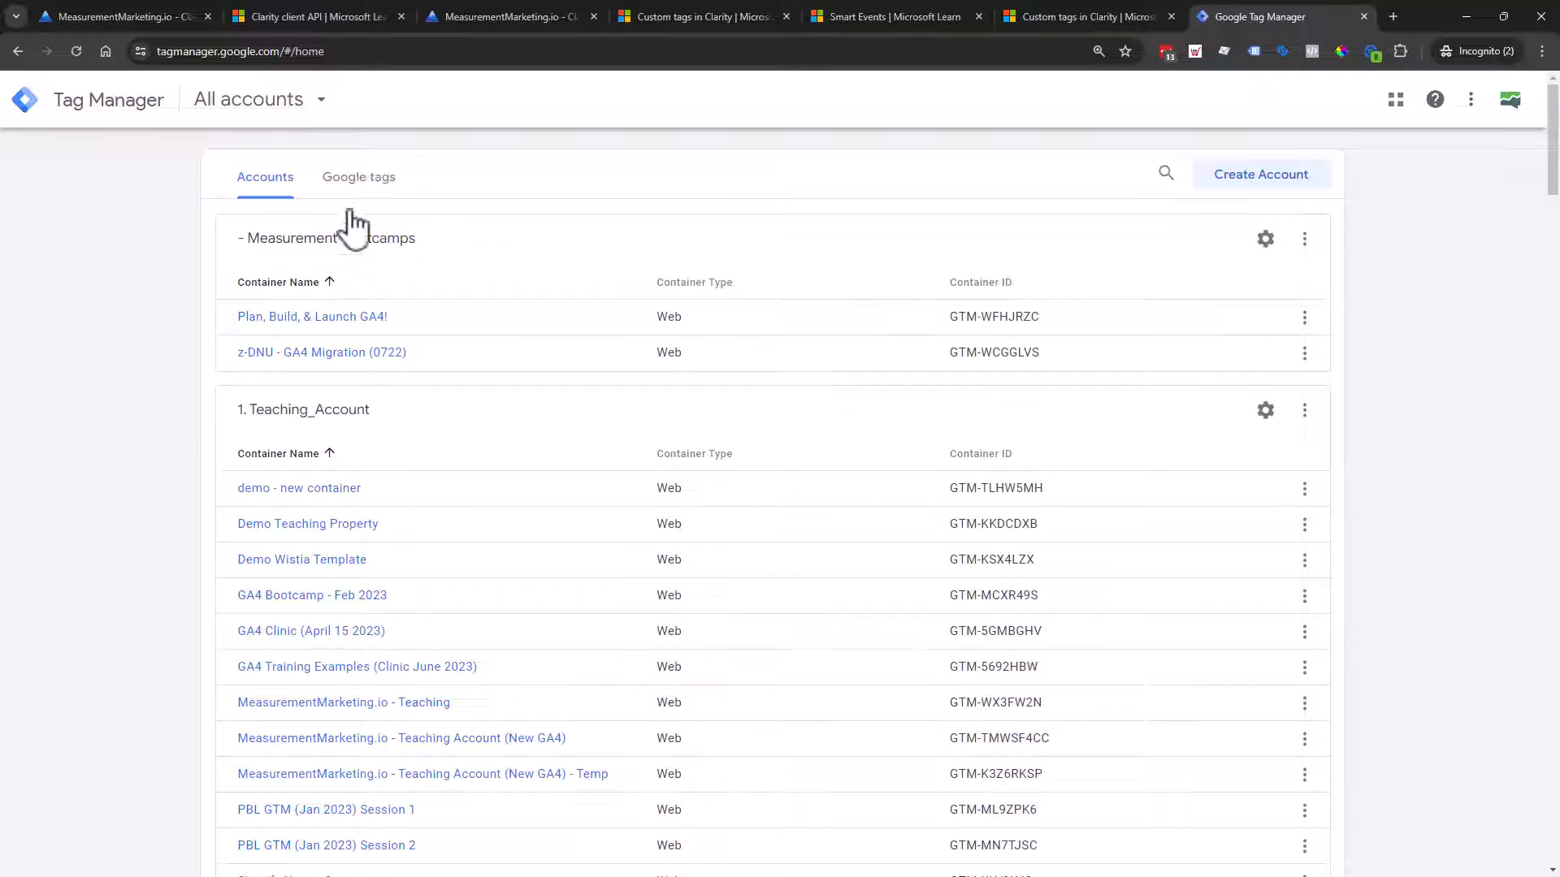
{"action": "scroll", "coordinate": [341, 402], "scroll_direction": "down", "scroll_amount": 1}
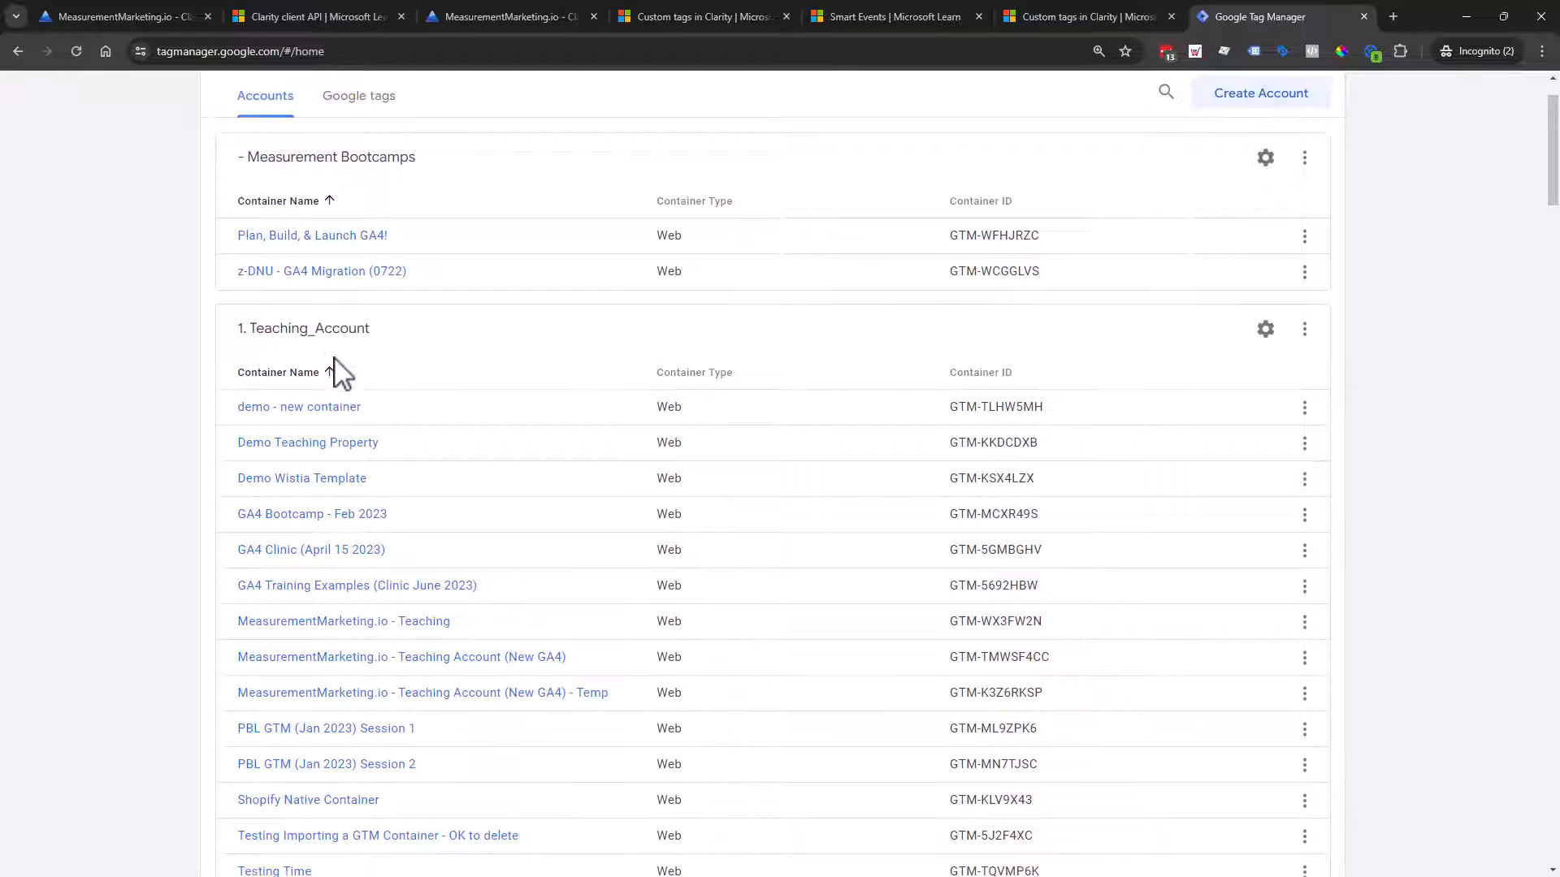
{"action": "scroll", "coordinate": [354, 486], "scroll_direction": "down", "scroll_amount": 6}
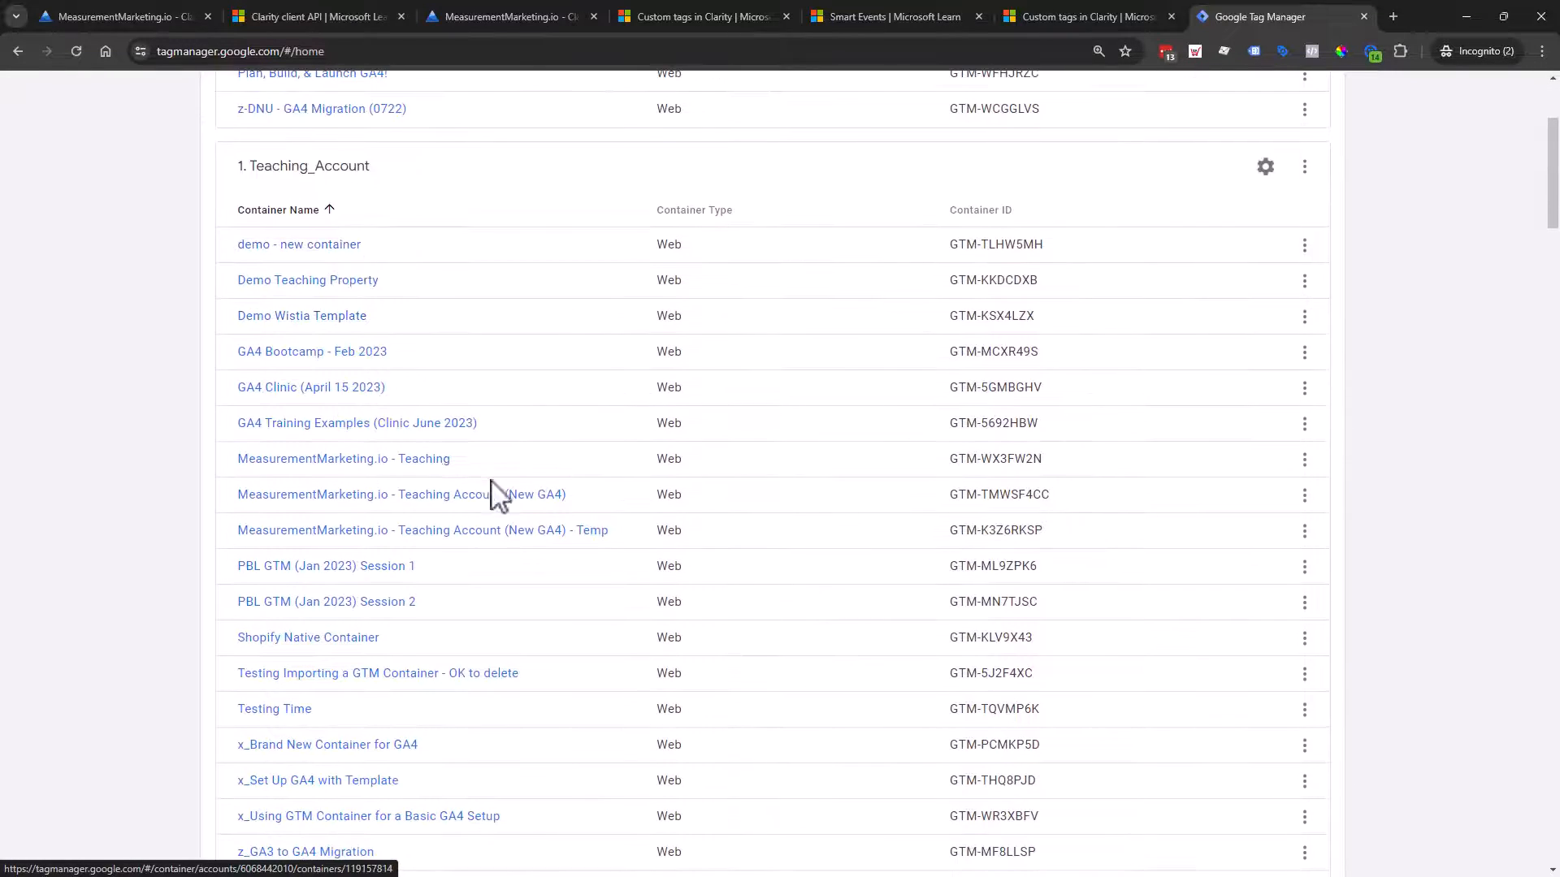
{"action": "scroll", "coordinate": [524, 503], "scroll_direction": "up", "scroll_amount": 4}
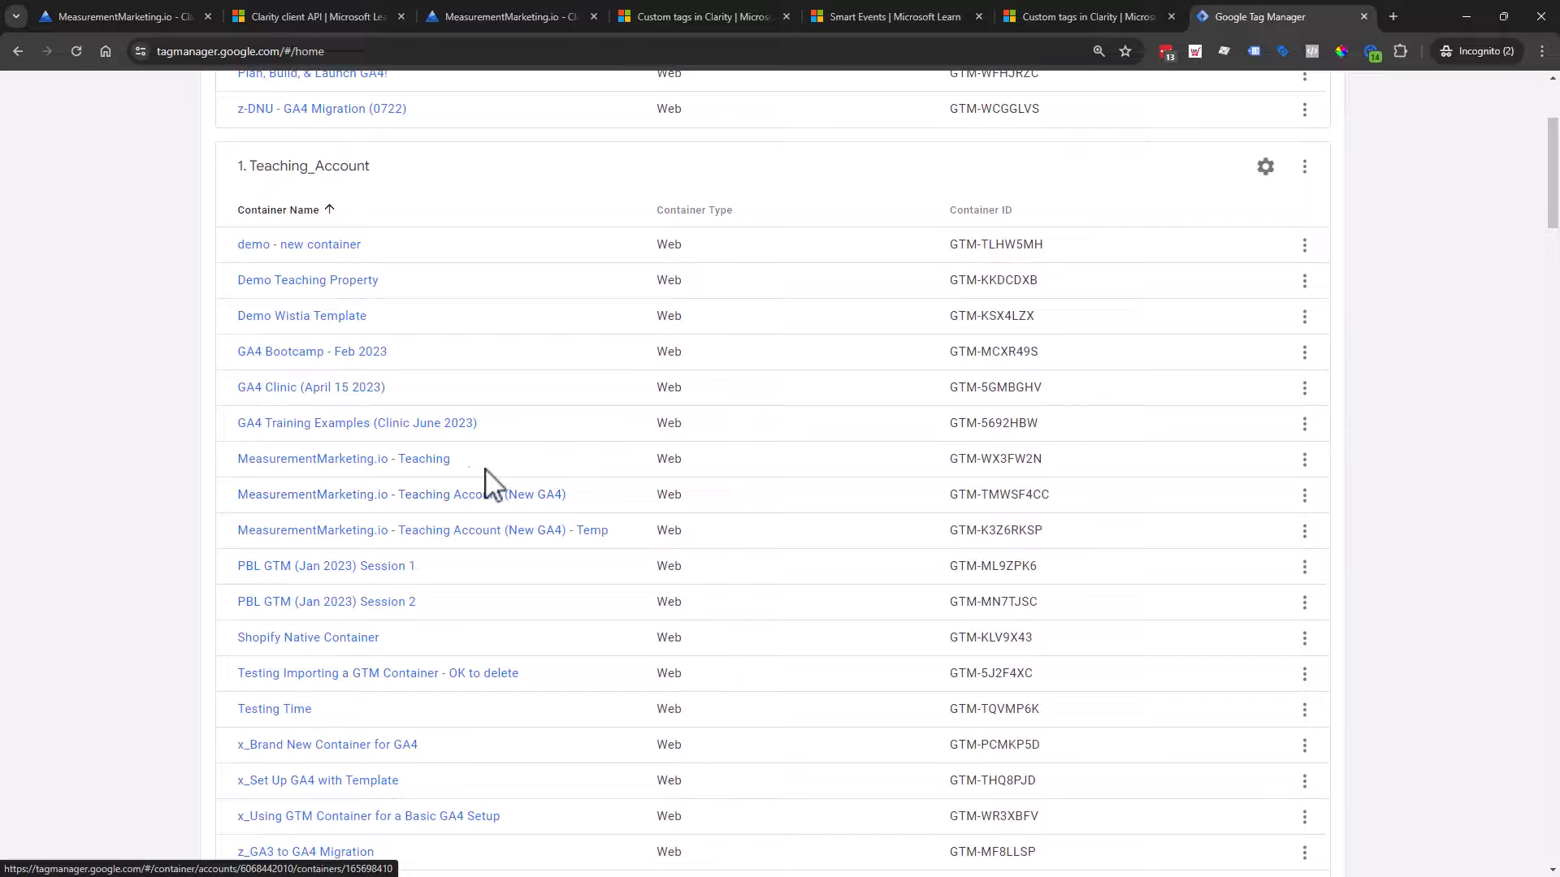
{"action": "left_click", "coordinate": [390, 477]}
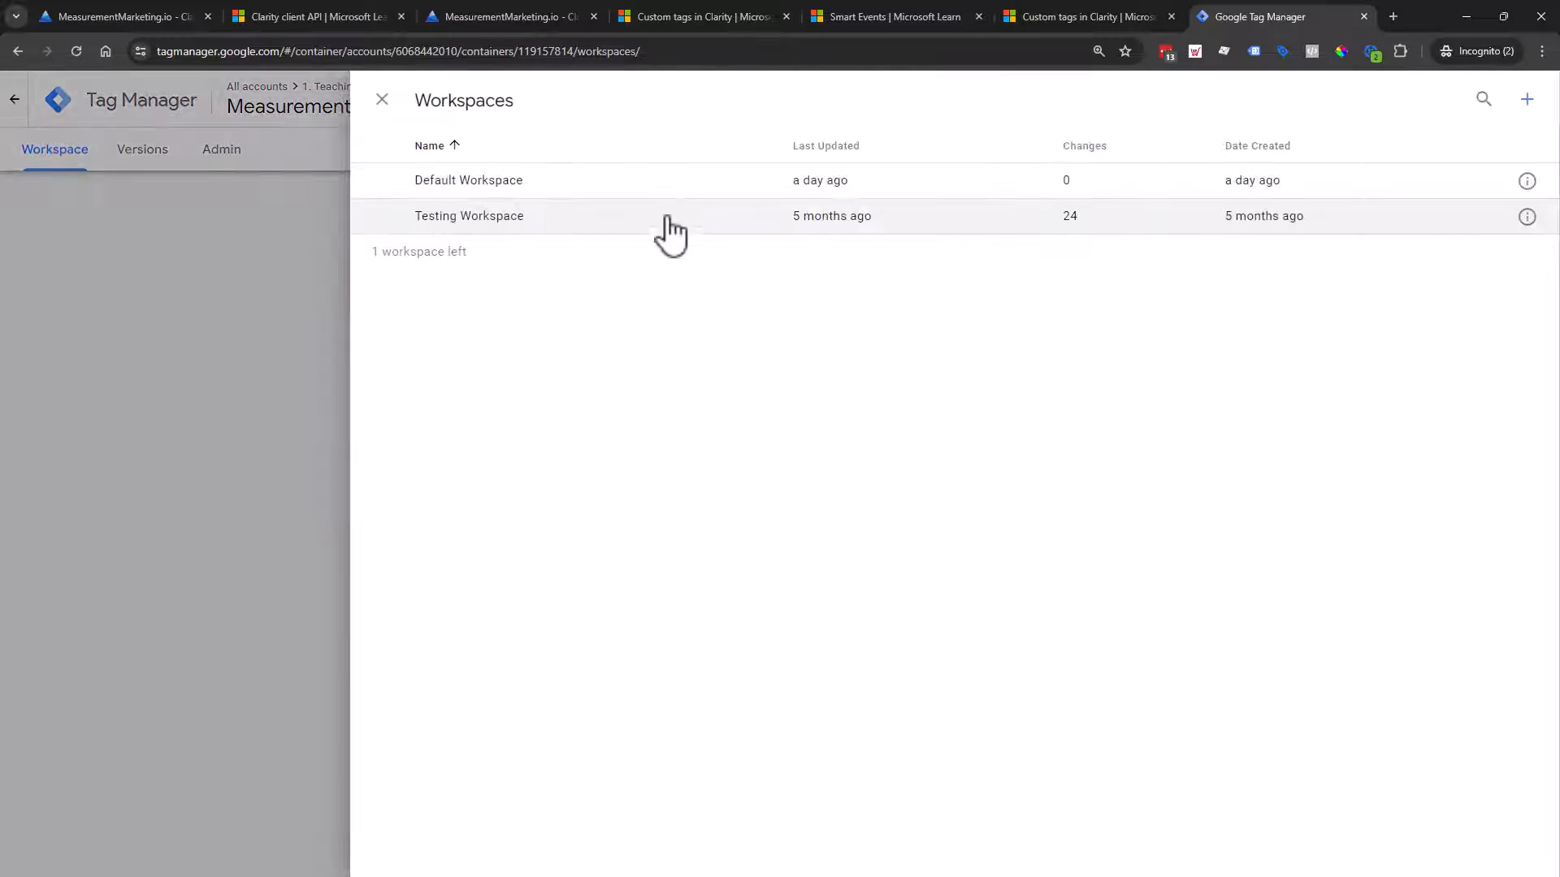
Step: Load the Default Workspace (0 changes) and view the workspace list, where Testing Workspace holds 24 changes
{"action": "left_click", "coordinate": [687, 187]}
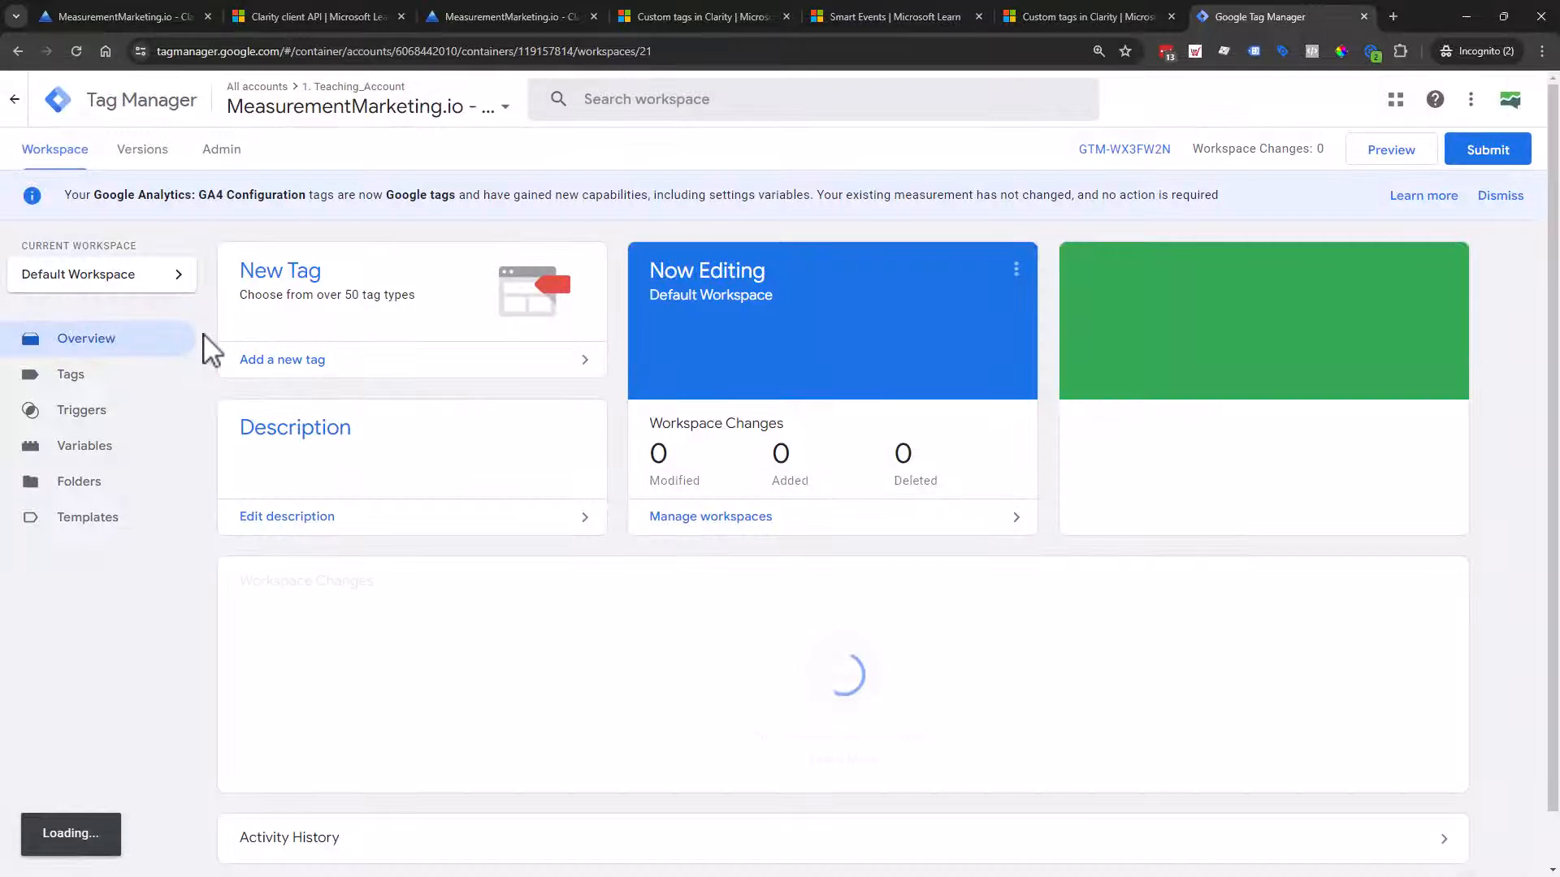
{"action": "left_click", "coordinate": [56, 280]}
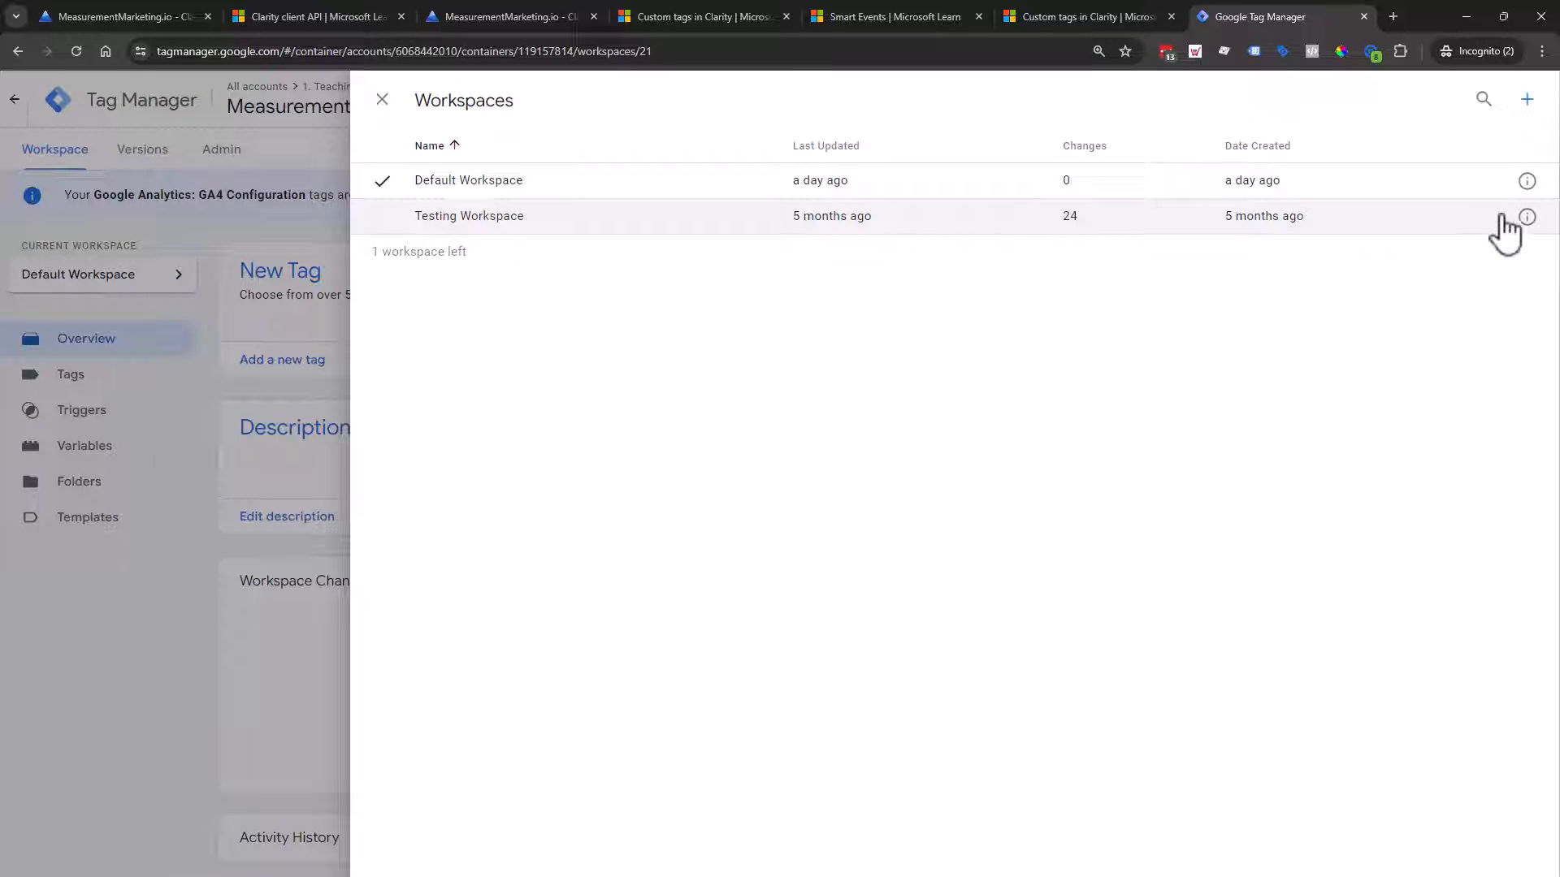
{"action": "left_click", "coordinate": [382, 99]}
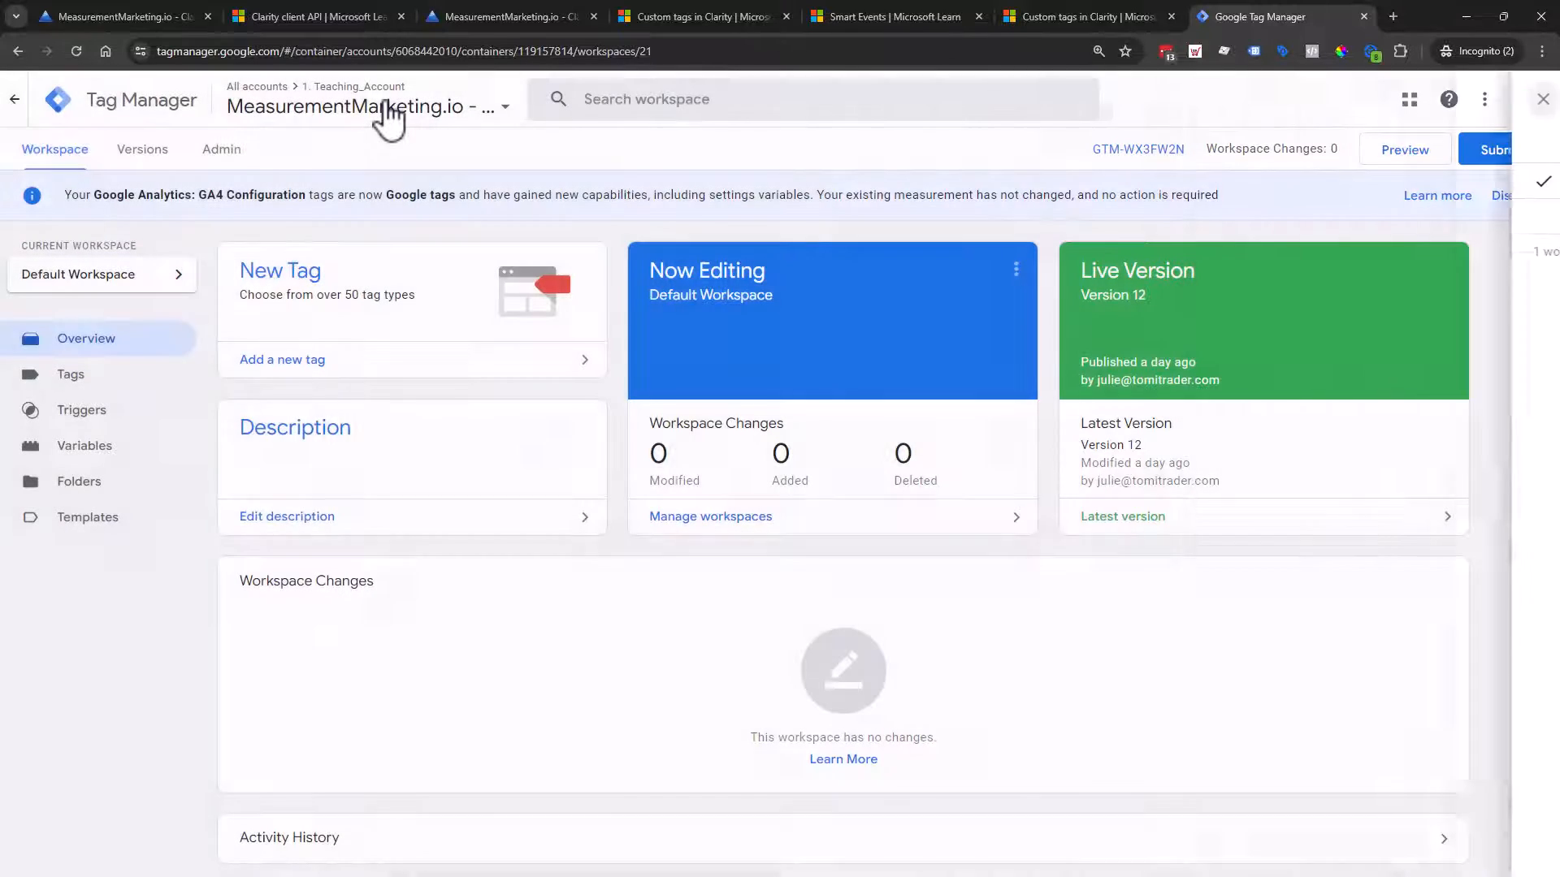
{"action": "left_click", "coordinate": [119, 280]}
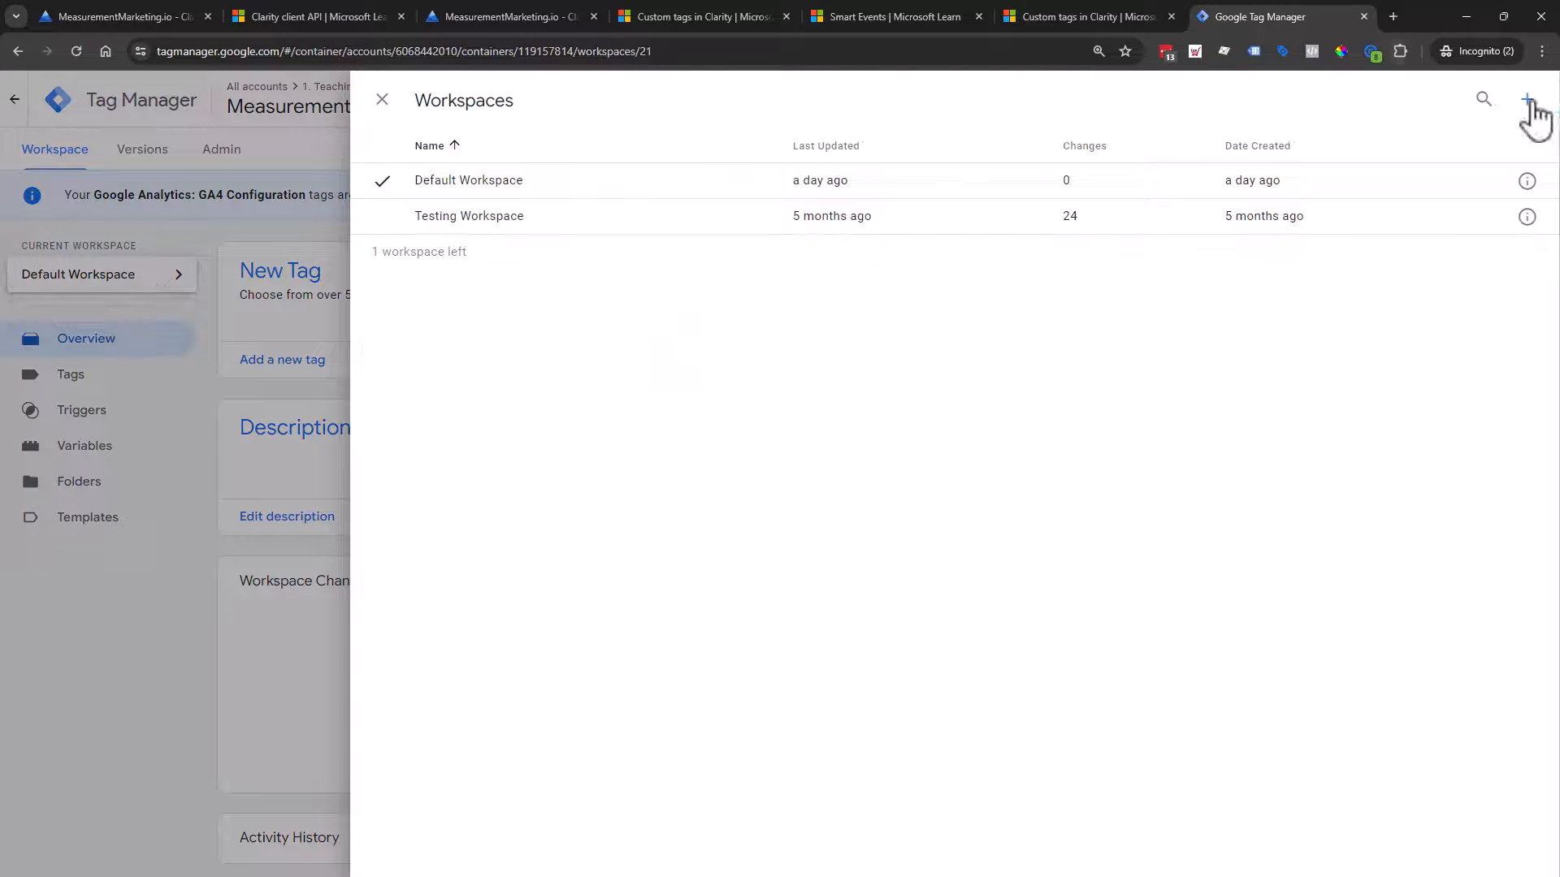
Step: Create a workspace named 'MS Clarity Workspace' and save it as the current workspace
{"action": "left_click", "coordinate": [1529, 99]}
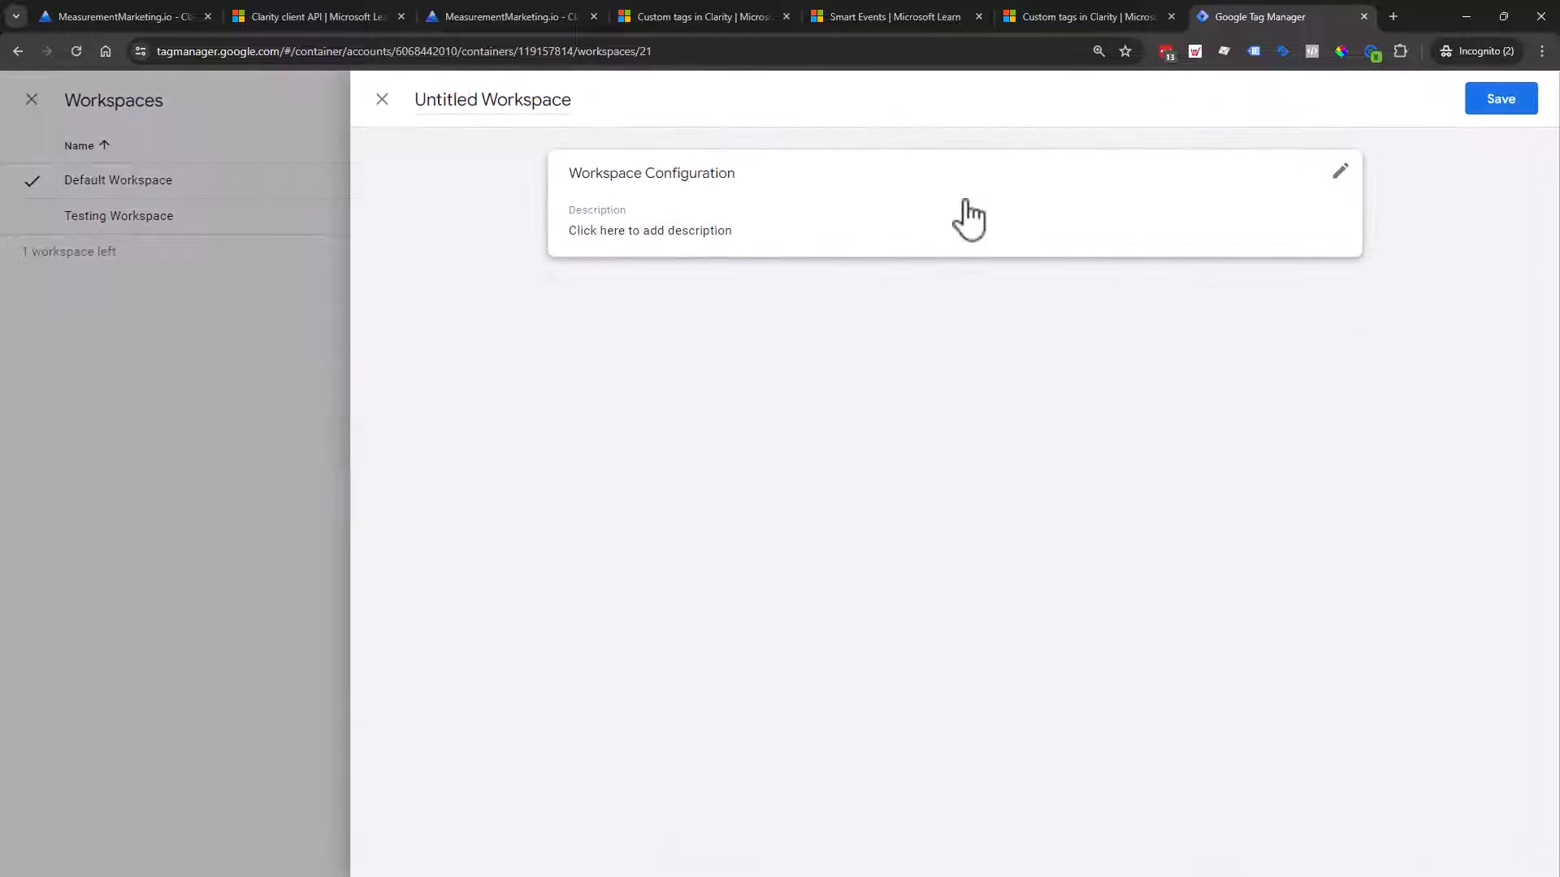
{"action": "double_click", "coordinate": [429, 104]}
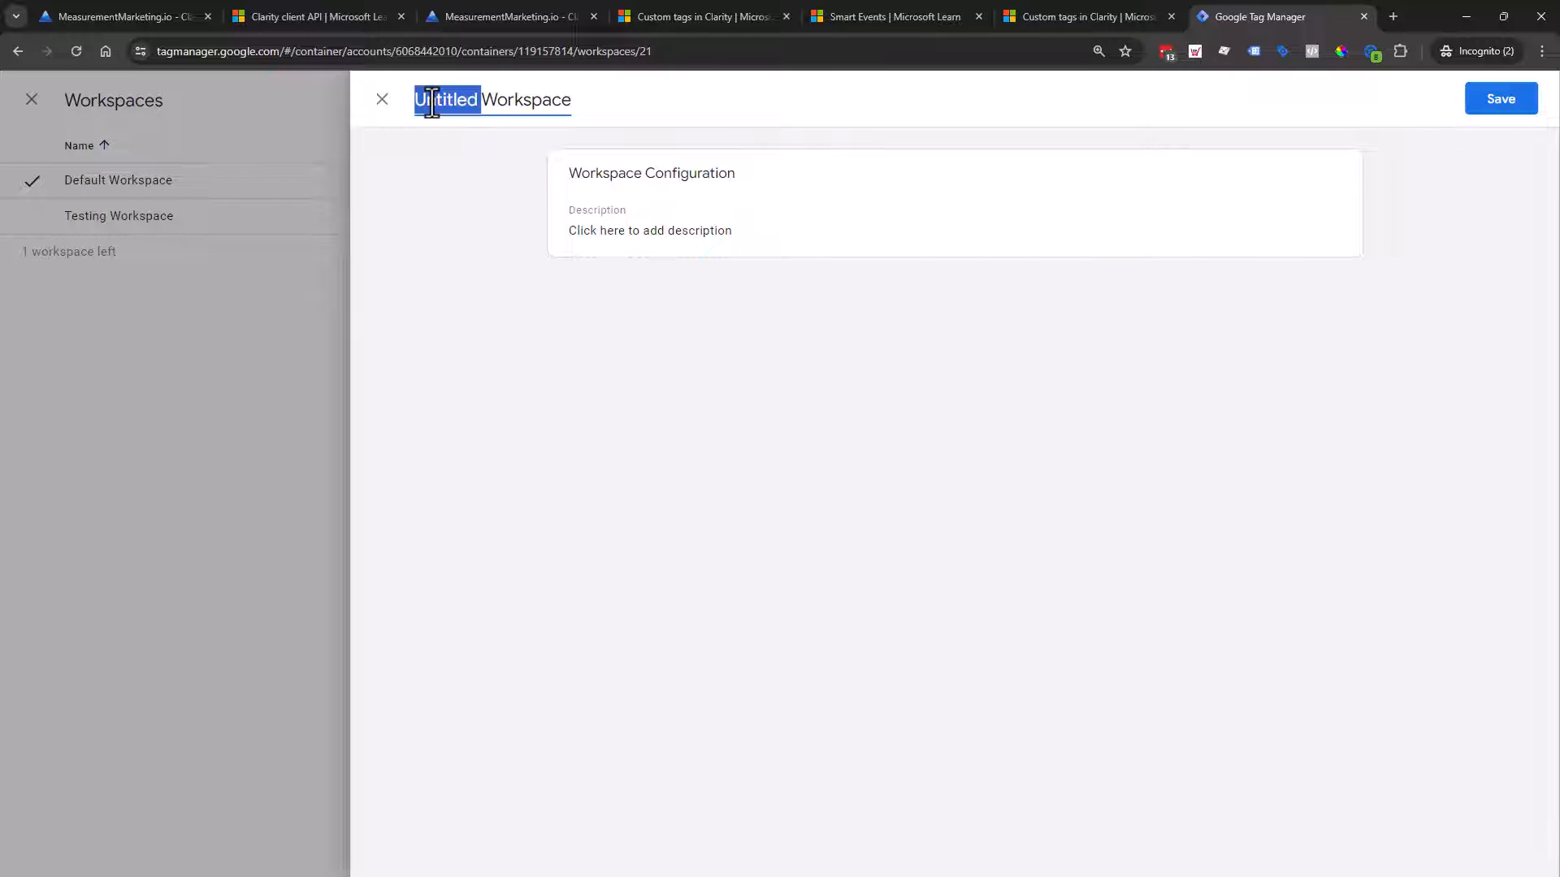
{"action": "type", "text": "MS Clari"}
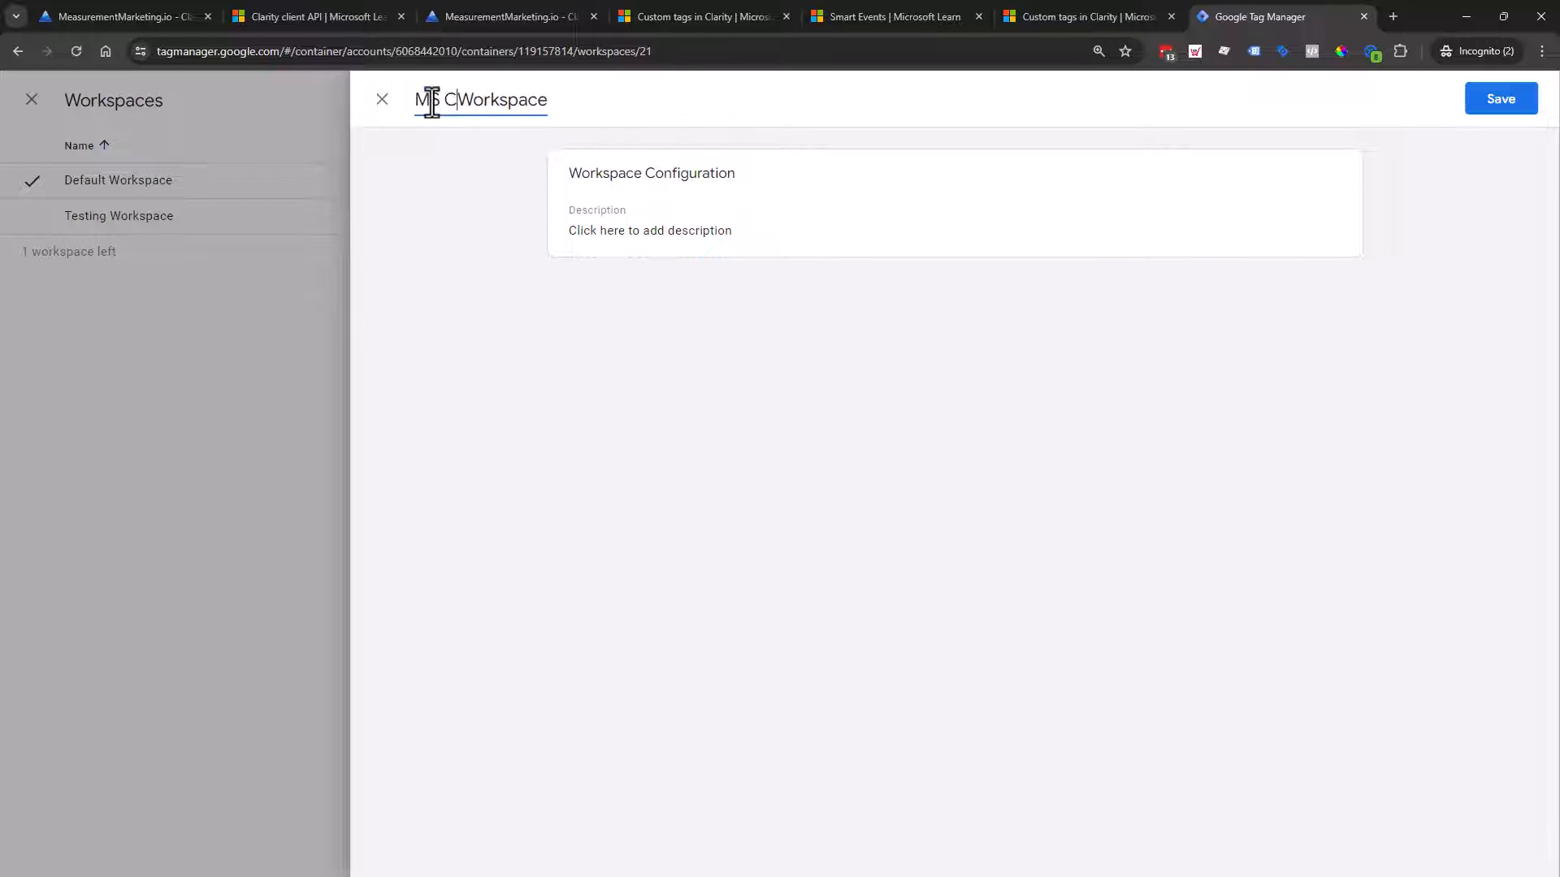
{"action": "type", "text": "ty"}
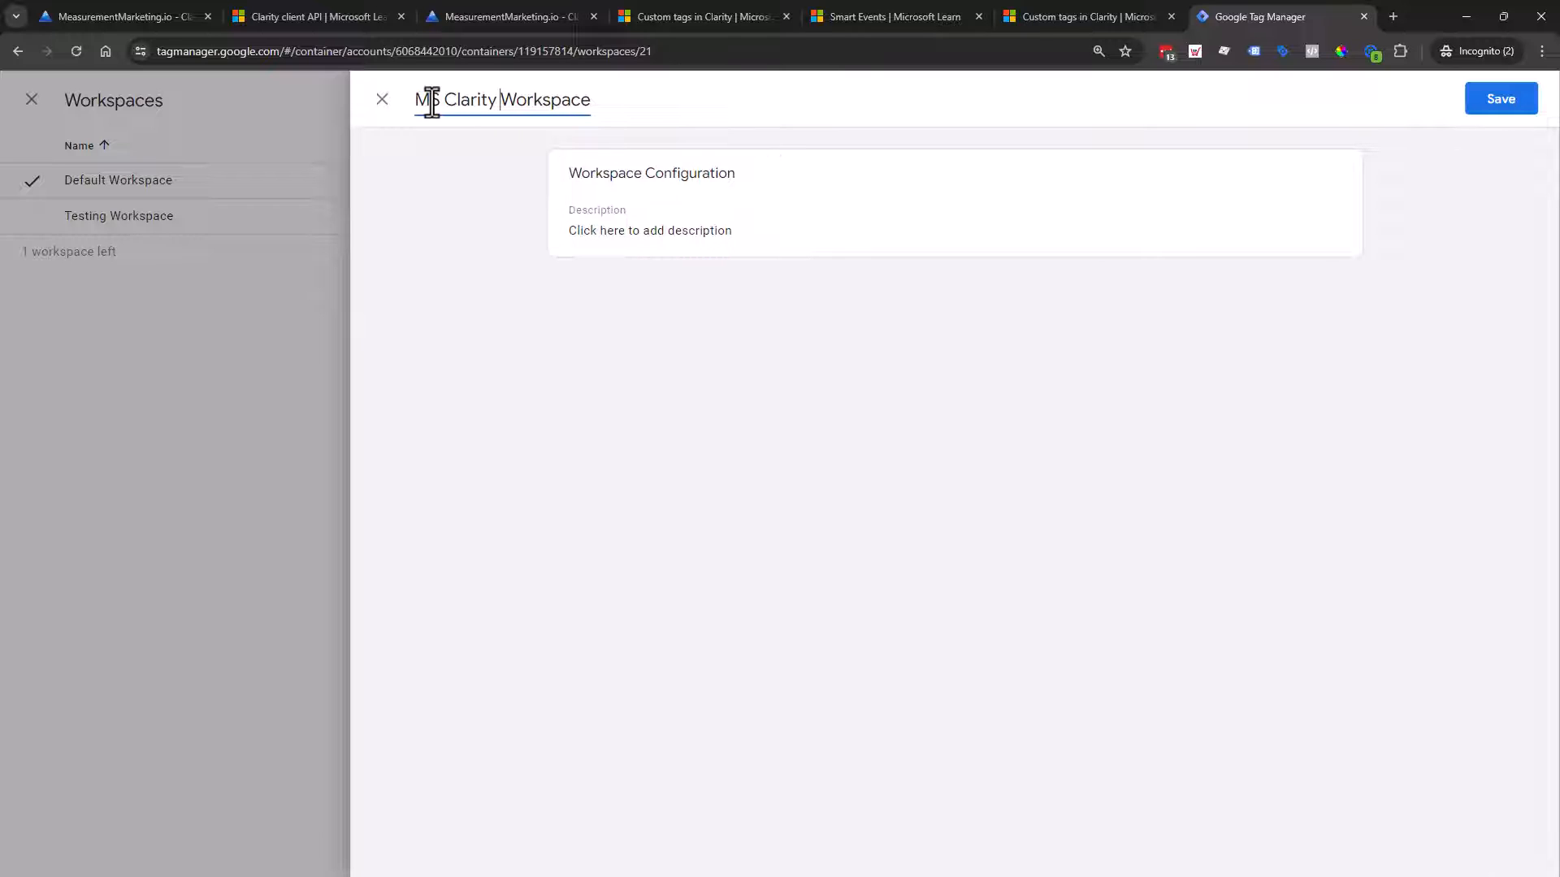
{"action": "left_click", "coordinate": [1499, 104]}
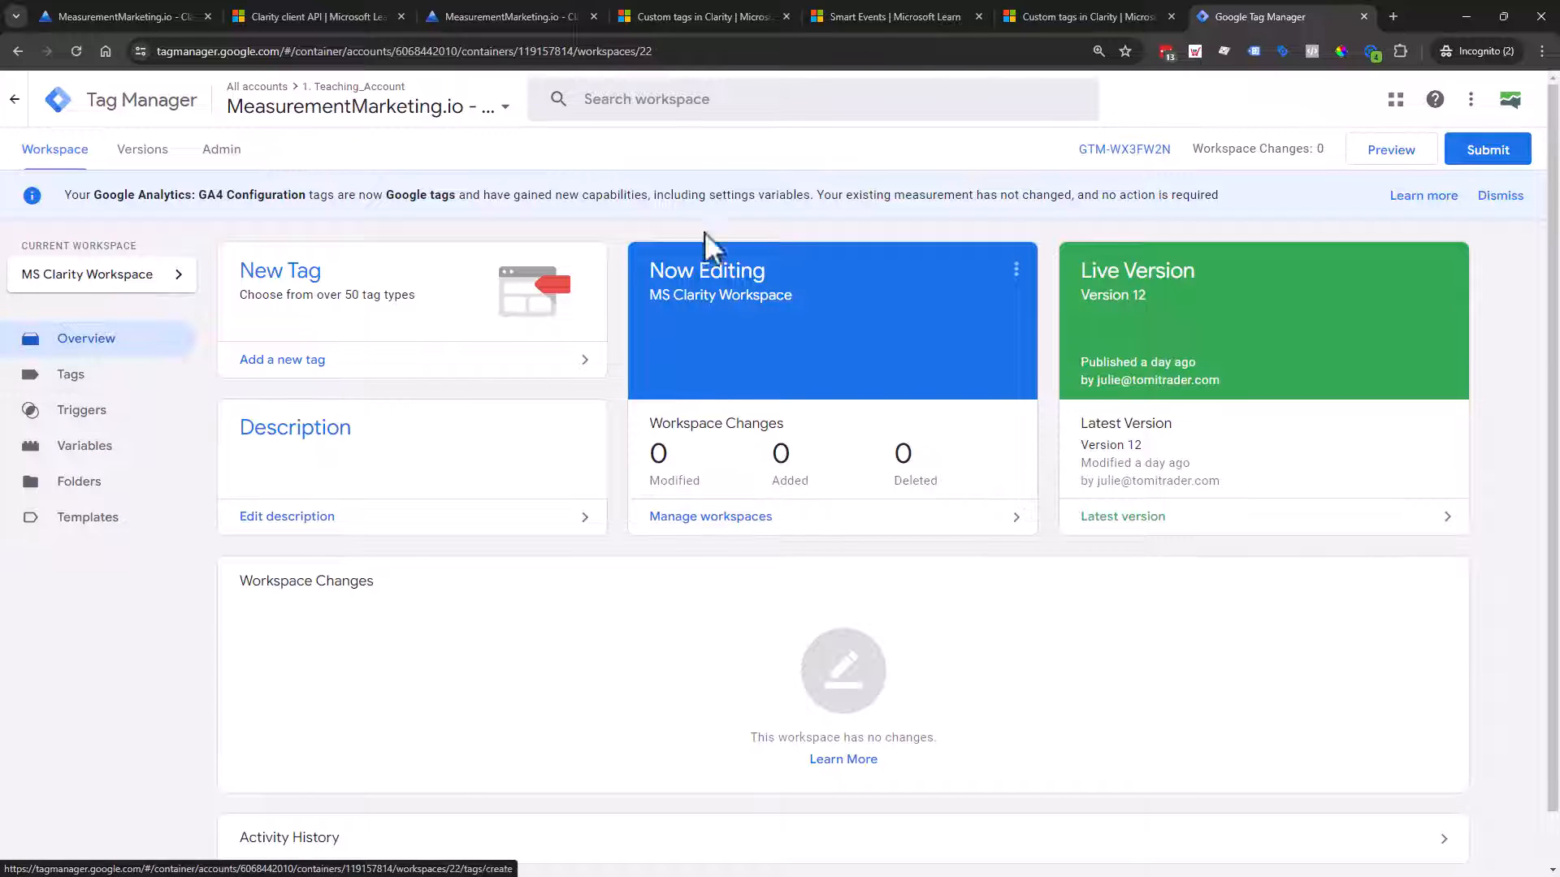
Step: Close the extra docs tabs, select the clarity('set', 'key', 'value') snippet, and show Tag Manager's Tags list
{"action": "left_click", "coordinate": [979, 16]}
{"action": "left_click", "coordinate": [979, 16]}
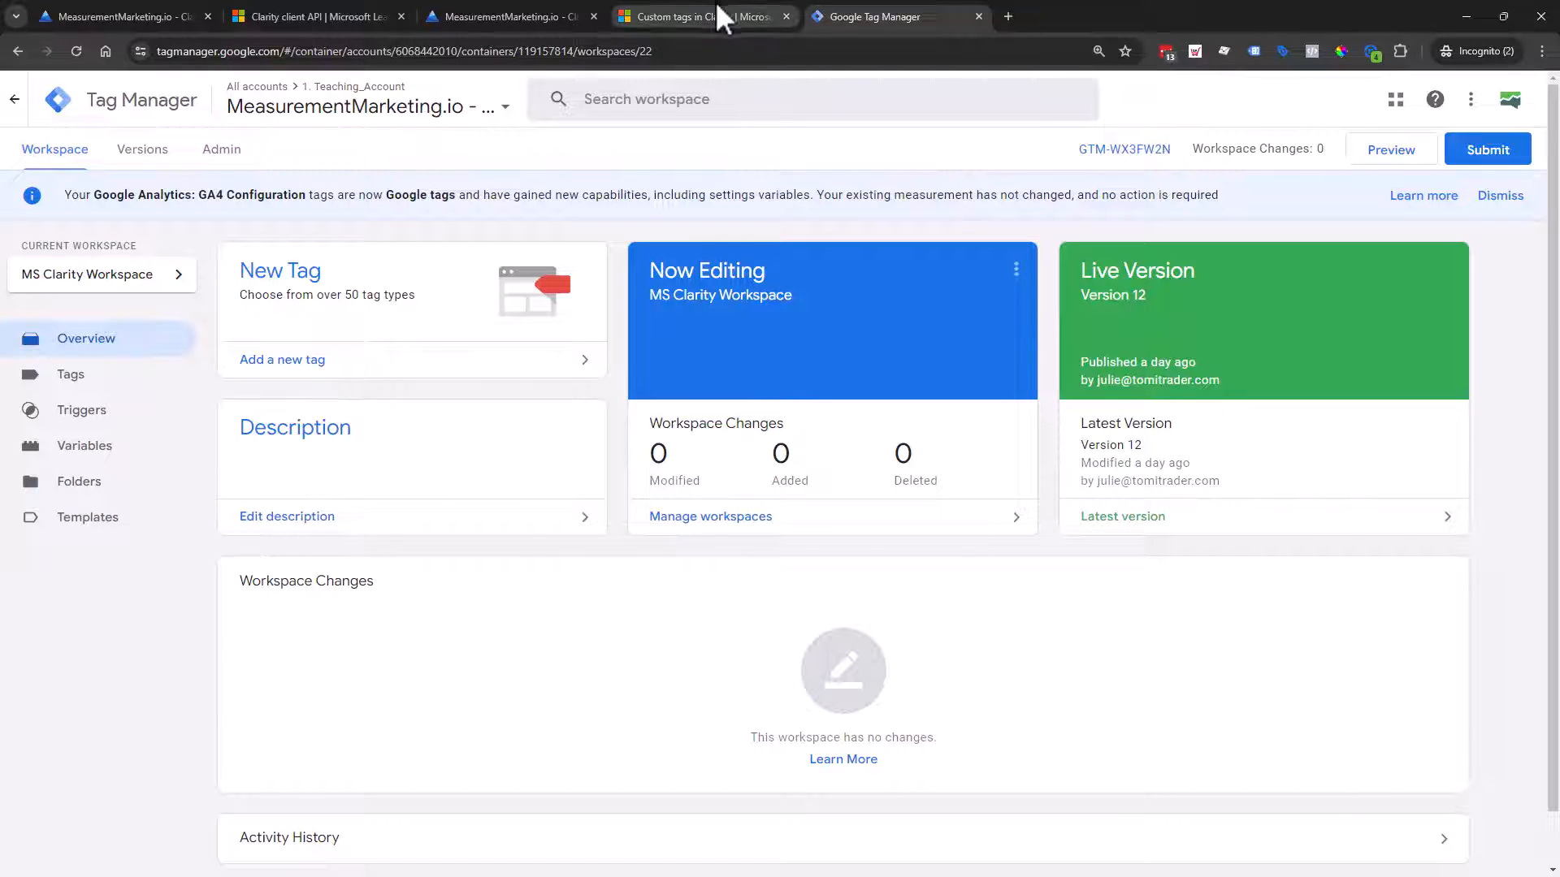
{"action": "left_click", "coordinate": [713, 16]}
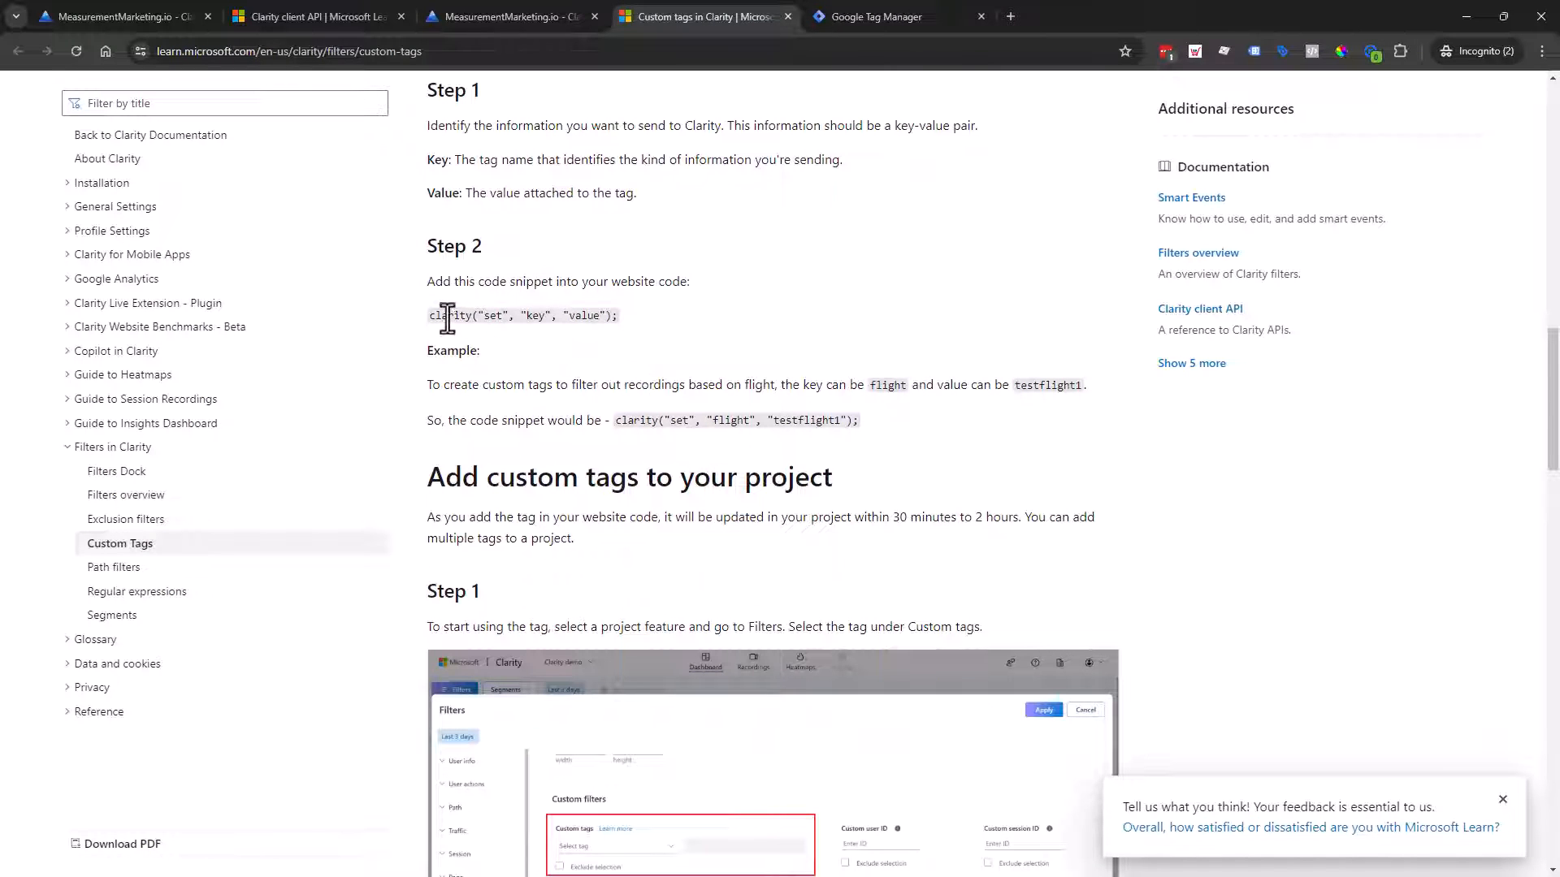
{"action": "left_click_drag", "start_coordinate": [426, 316], "coordinate": [615, 317]}
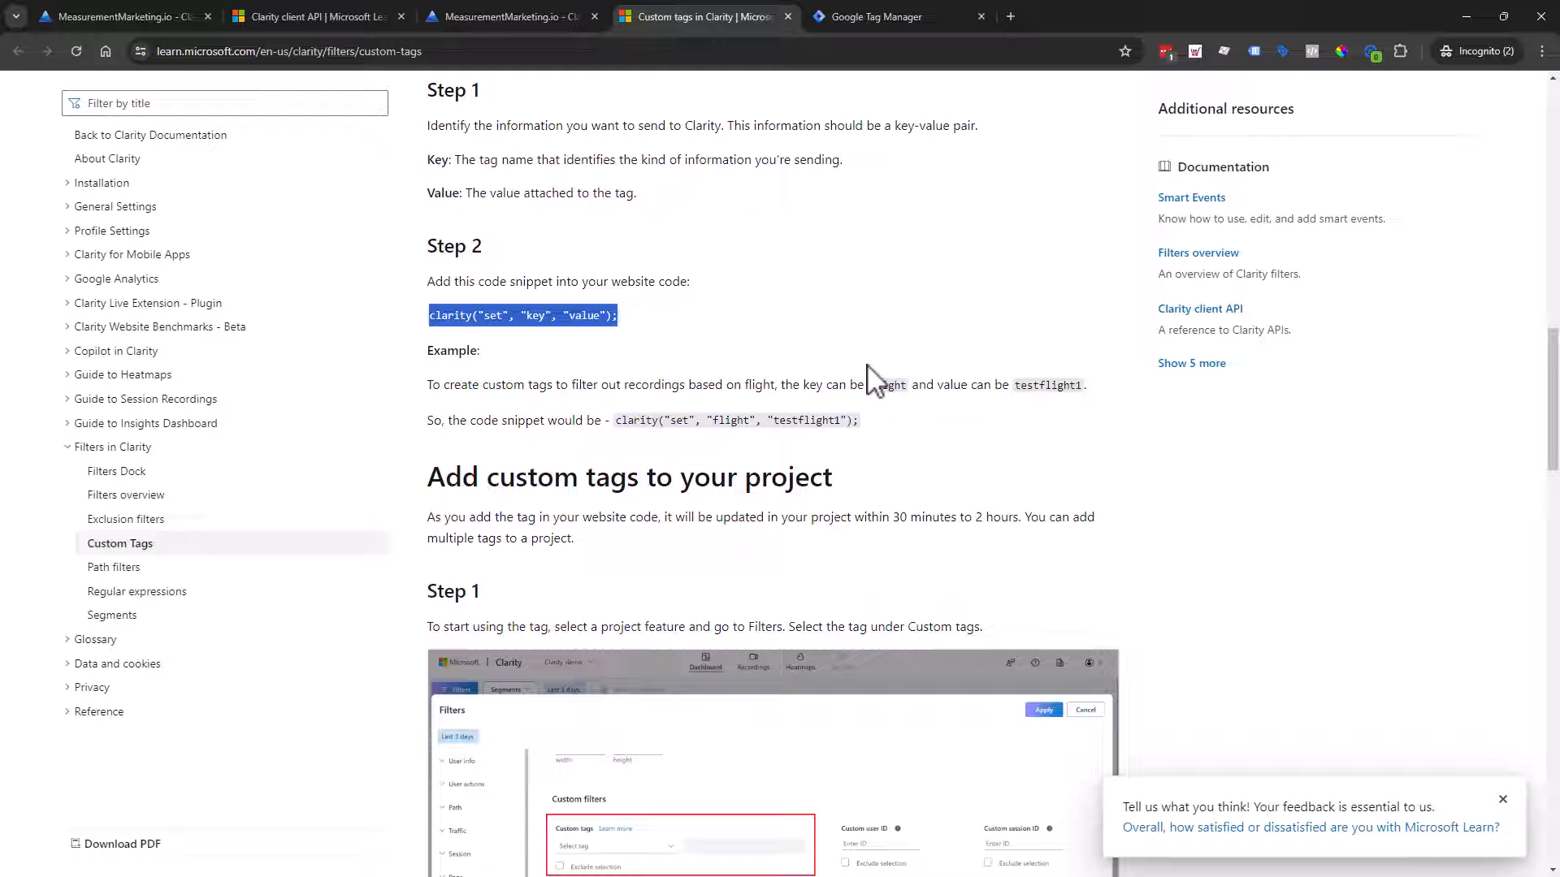
{"action": "left_click", "coordinate": [860, 6]}
{"action": "left_click", "coordinate": [129, 380]}
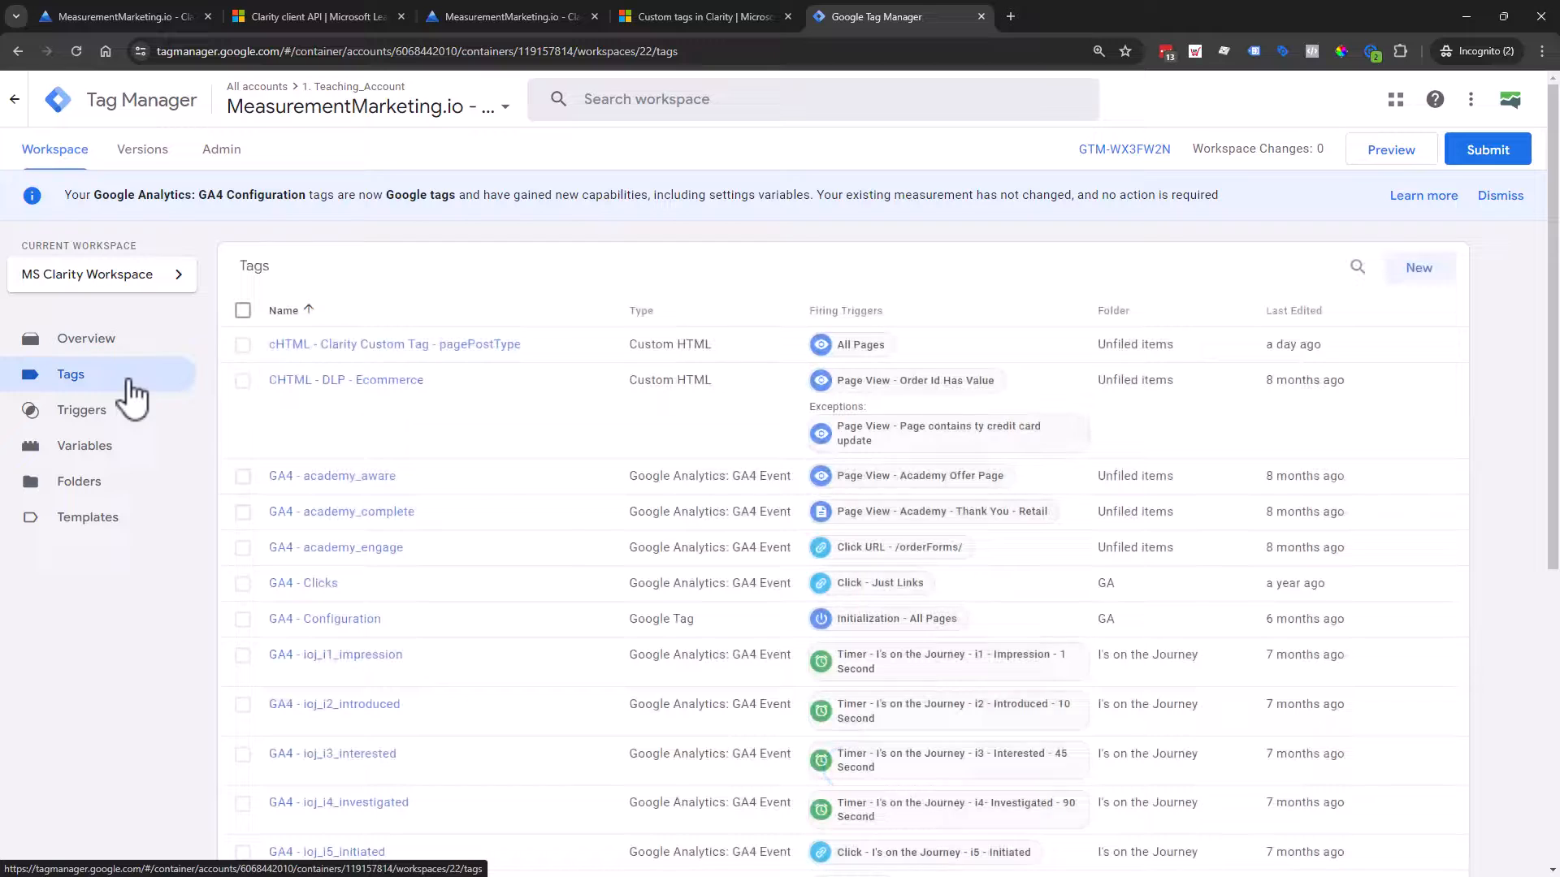
Step: Create a new Custom HTML tag containing the pasted snippet clarity("set", "key", "value");
{"action": "left_click", "coordinate": [1421, 275]}
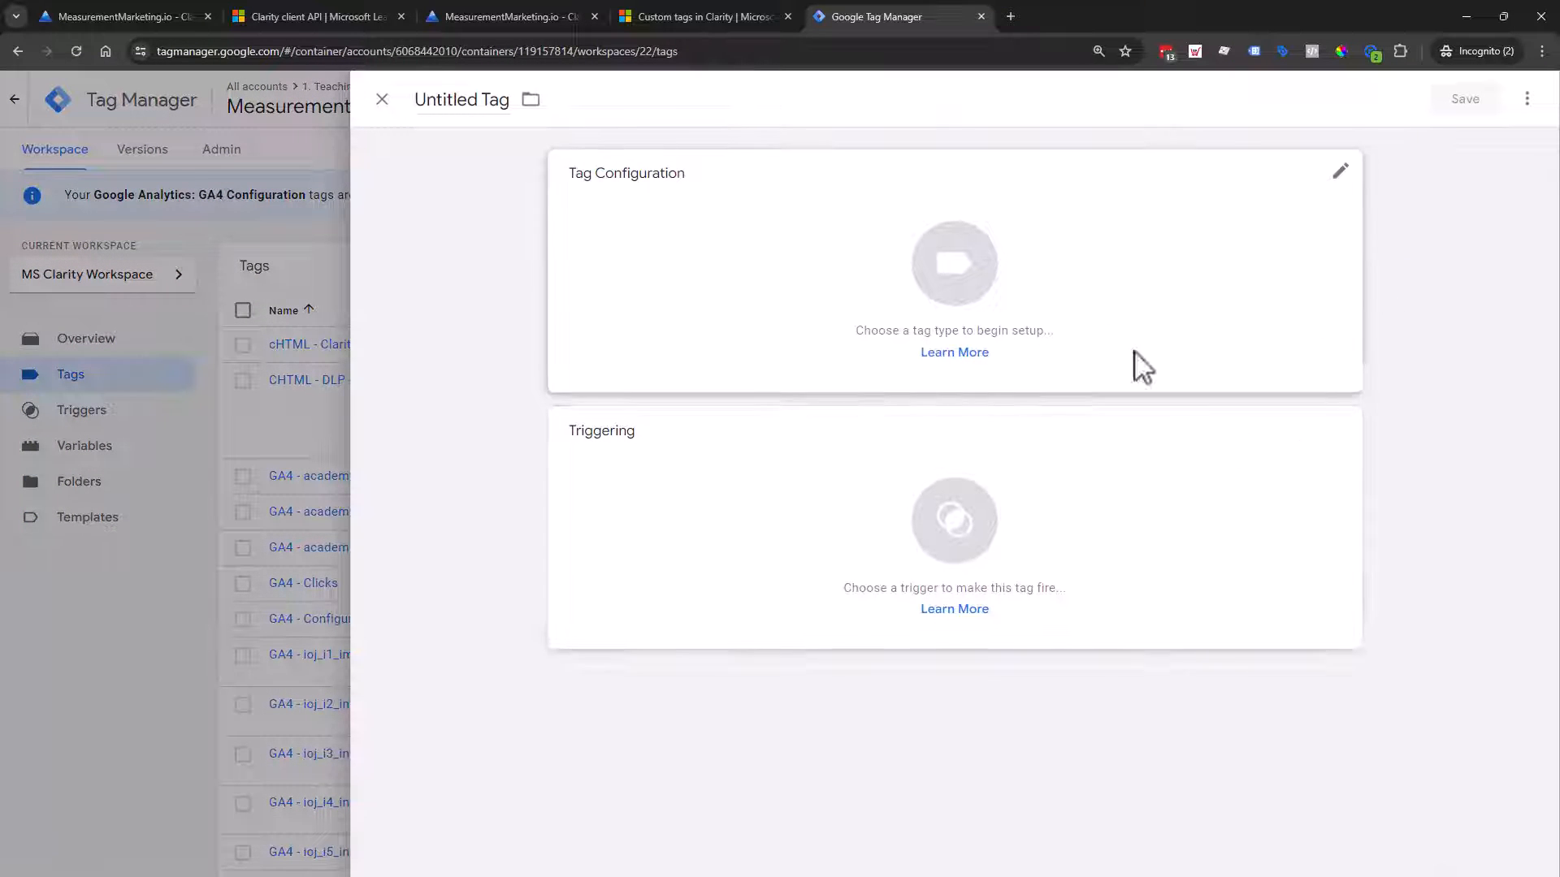
{"action": "left_click", "coordinate": [924, 279]}
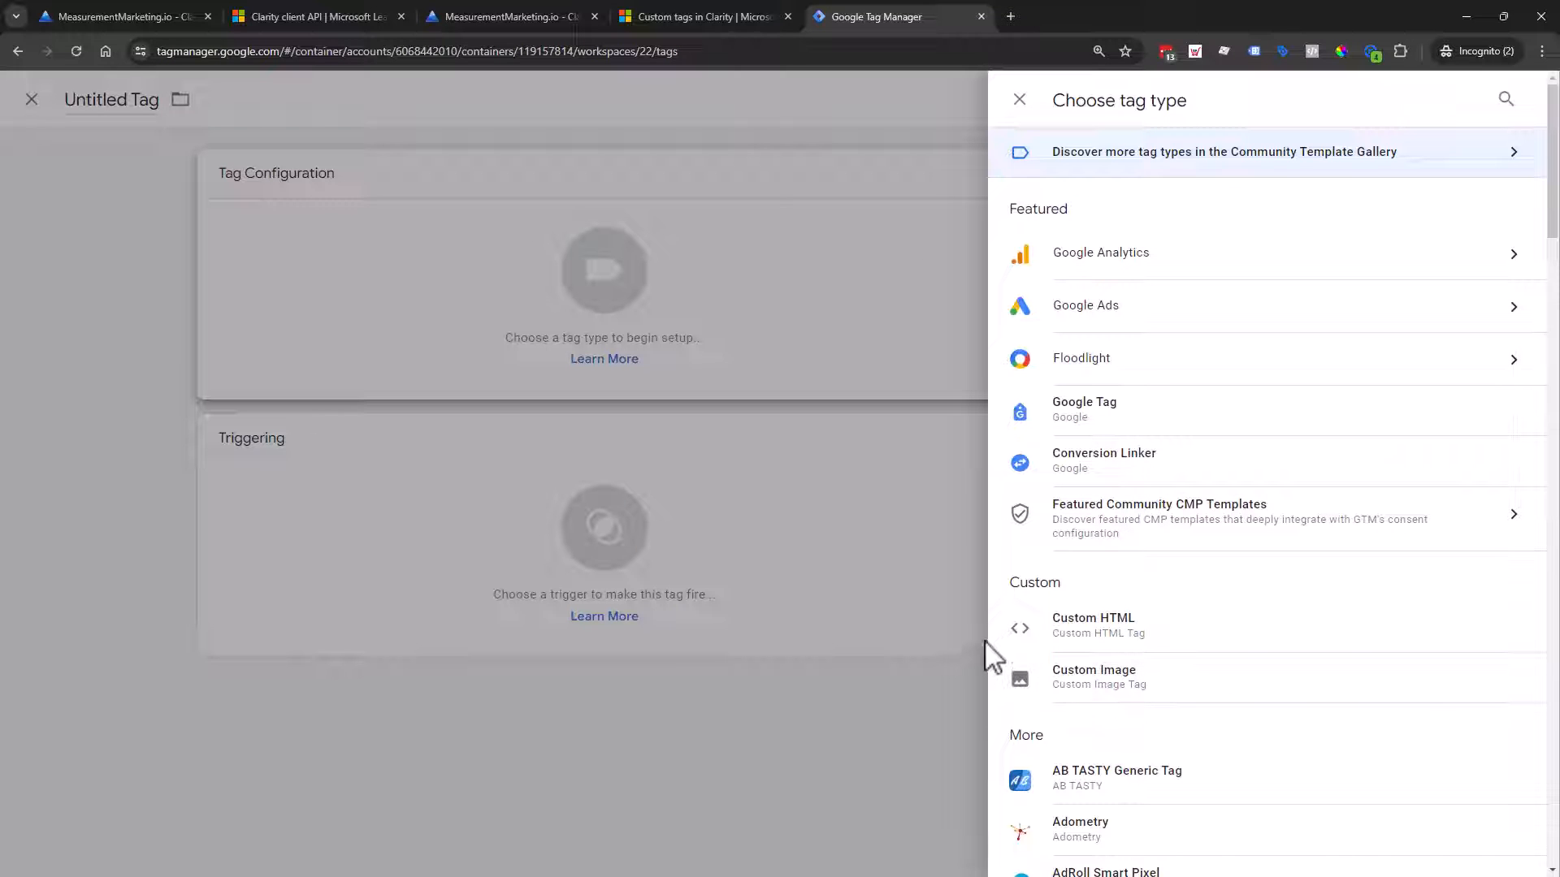
{"action": "left_click", "coordinate": [1114, 638]}
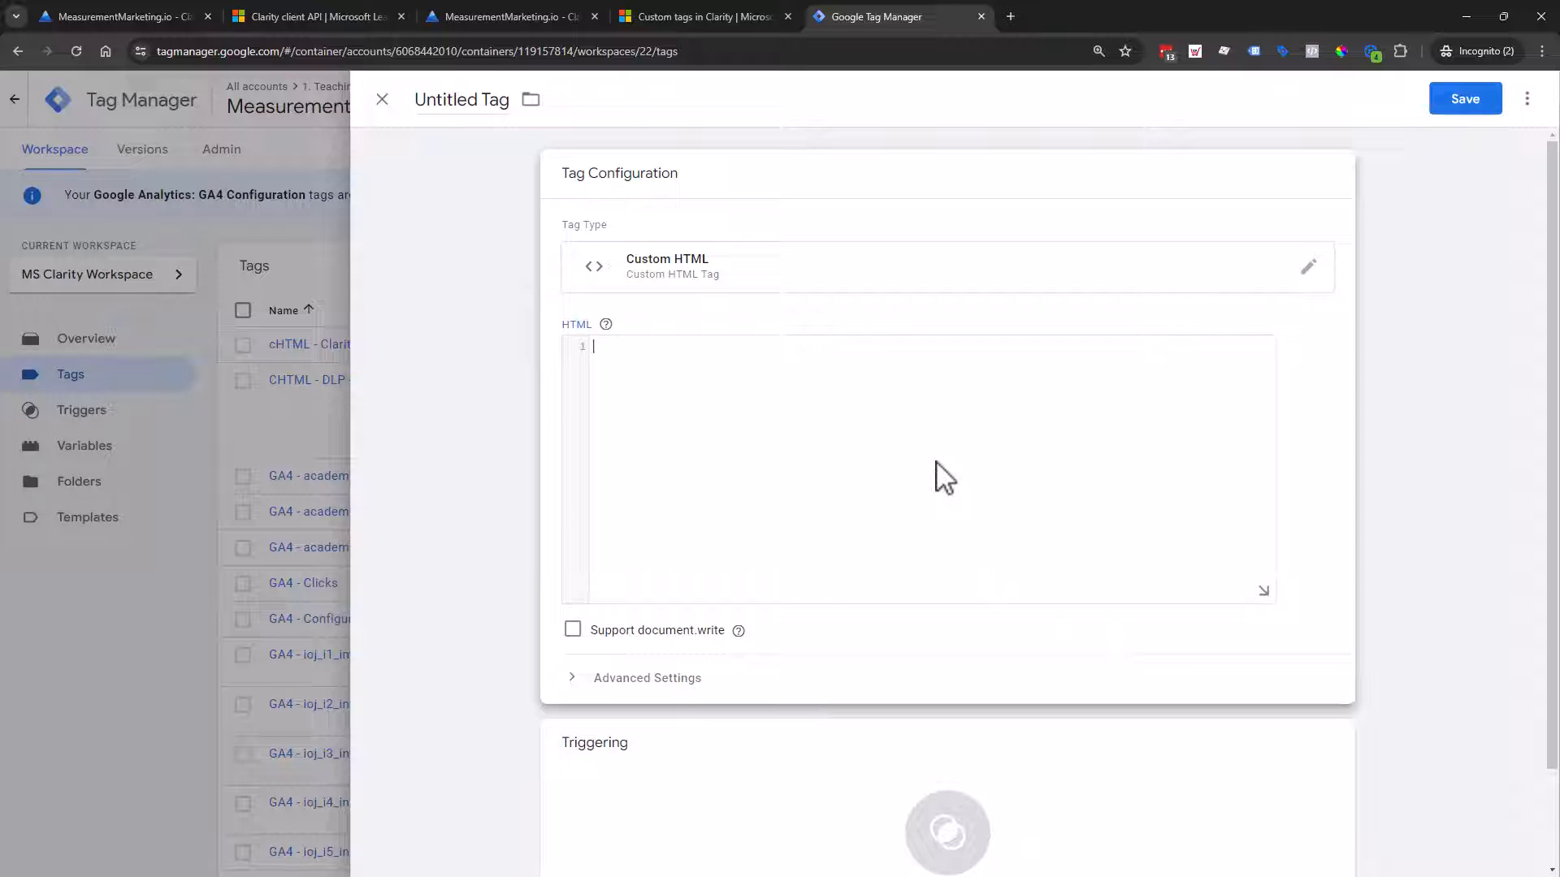
{"action": "type", "text": "clarity(\"set\", \"key\", \"value\");"}
Step: Highlight the clarity, set, key and value parts of the snippet, then return to the Clarity custom tags article
{"action": "double_click", "coordinate": [622, 347]}
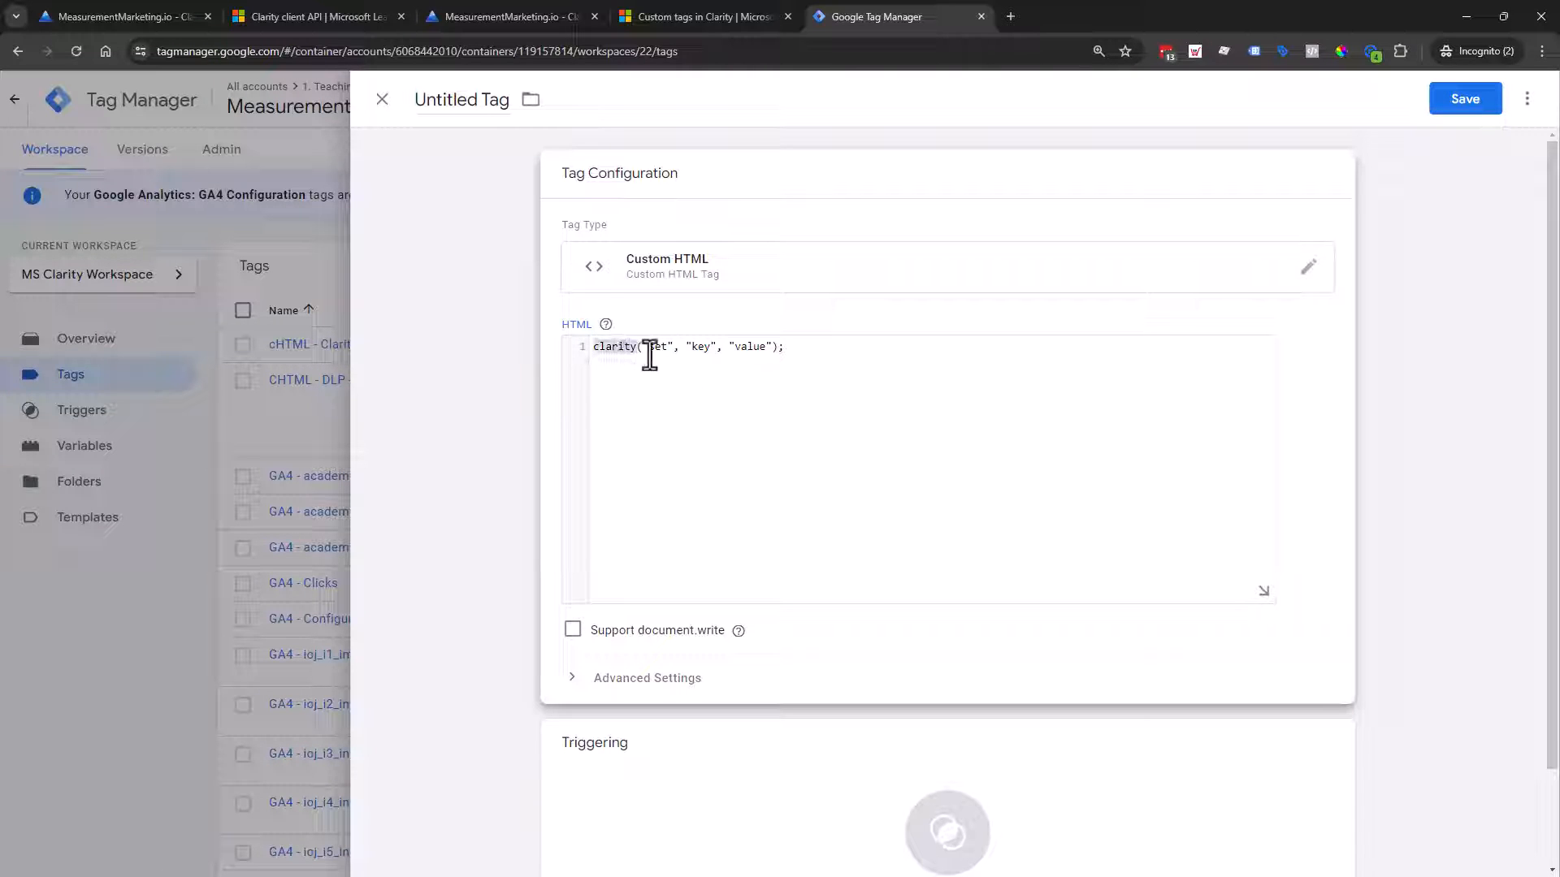
{"action": "double_click", "coordinate": [660, 351]}
{"action": "double_click", "coordinate": [691, 348]}
{"action": "left_click", "coordinate": [760, 346]}
{"action": "double_click", "coordinate": [760, 347]}
{"action": "left_click", "coordinate": [664, 351]}
{"action": "left_click", "coordinate": [741, 12]}
{"action": "left_click", "coordinate": [725, 330]}
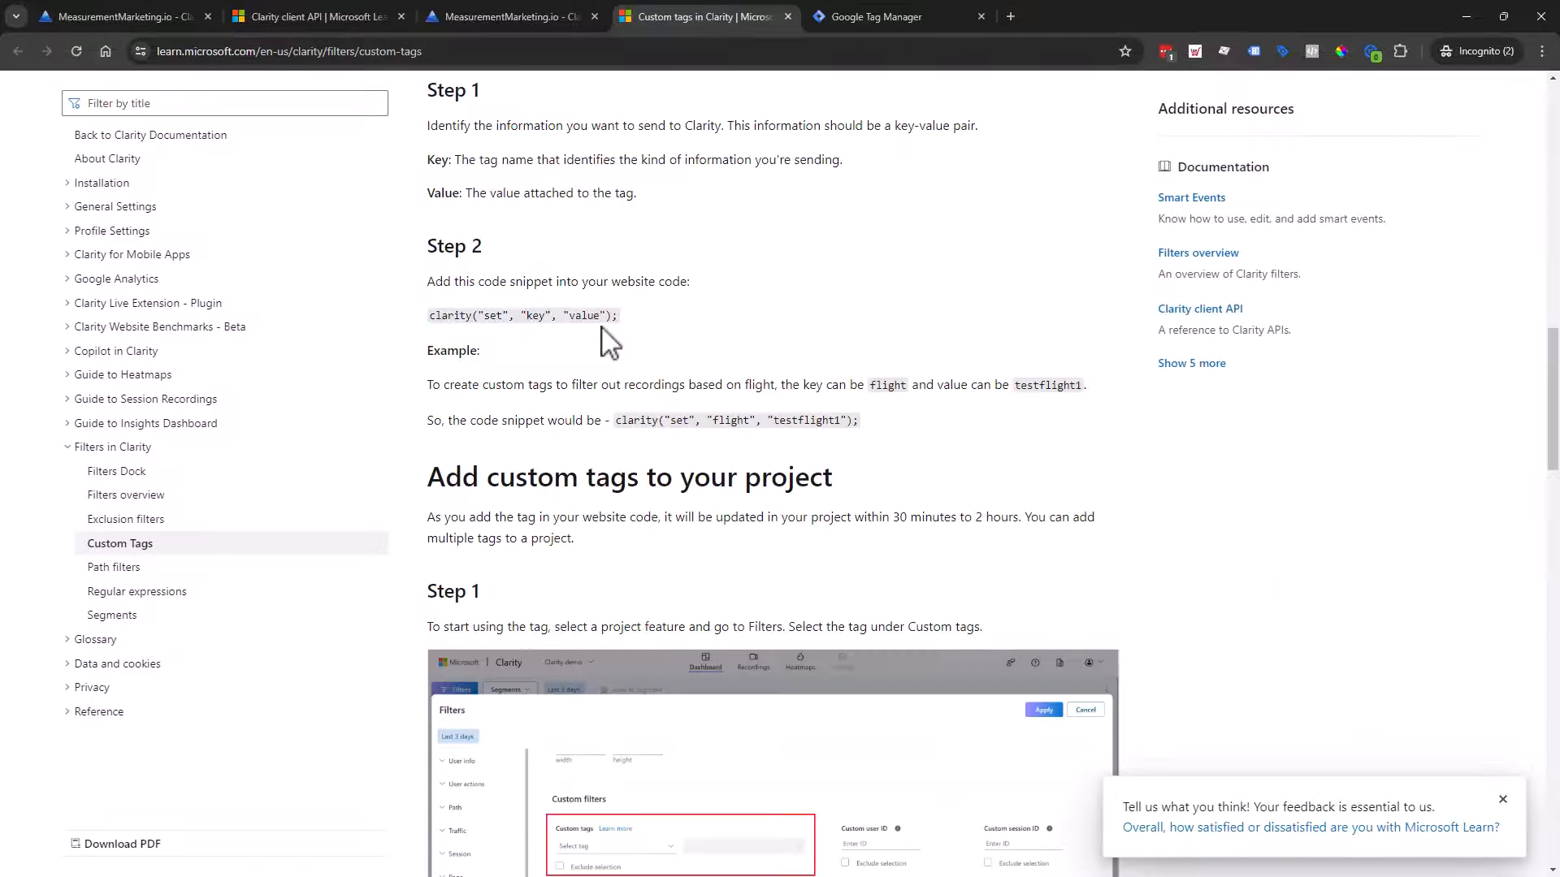
{"action": "double_click", "coordinate": [491, 316]}
{"action": "double_click", "coordinate": [637, 422]}
{"action": "double_click", "coordinate": [679, 422]}
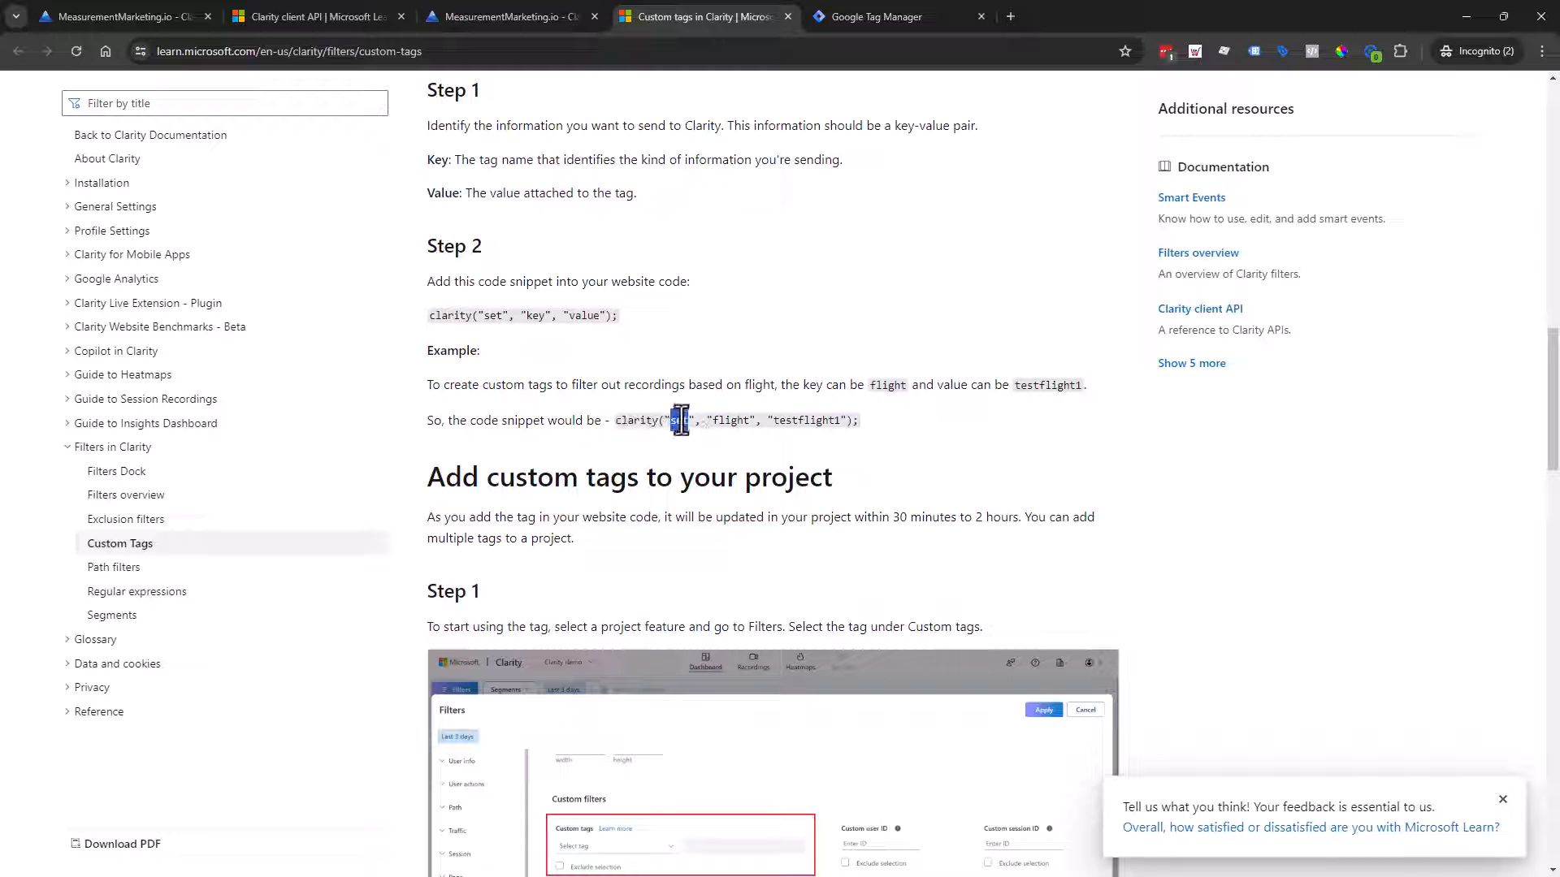
{"action": "double_click", "coordinate": [731, 422]}
{"action": "double_click", "coordinate": [535, 315]}
{"action": "double_click", "coordinate": [735, 422]}
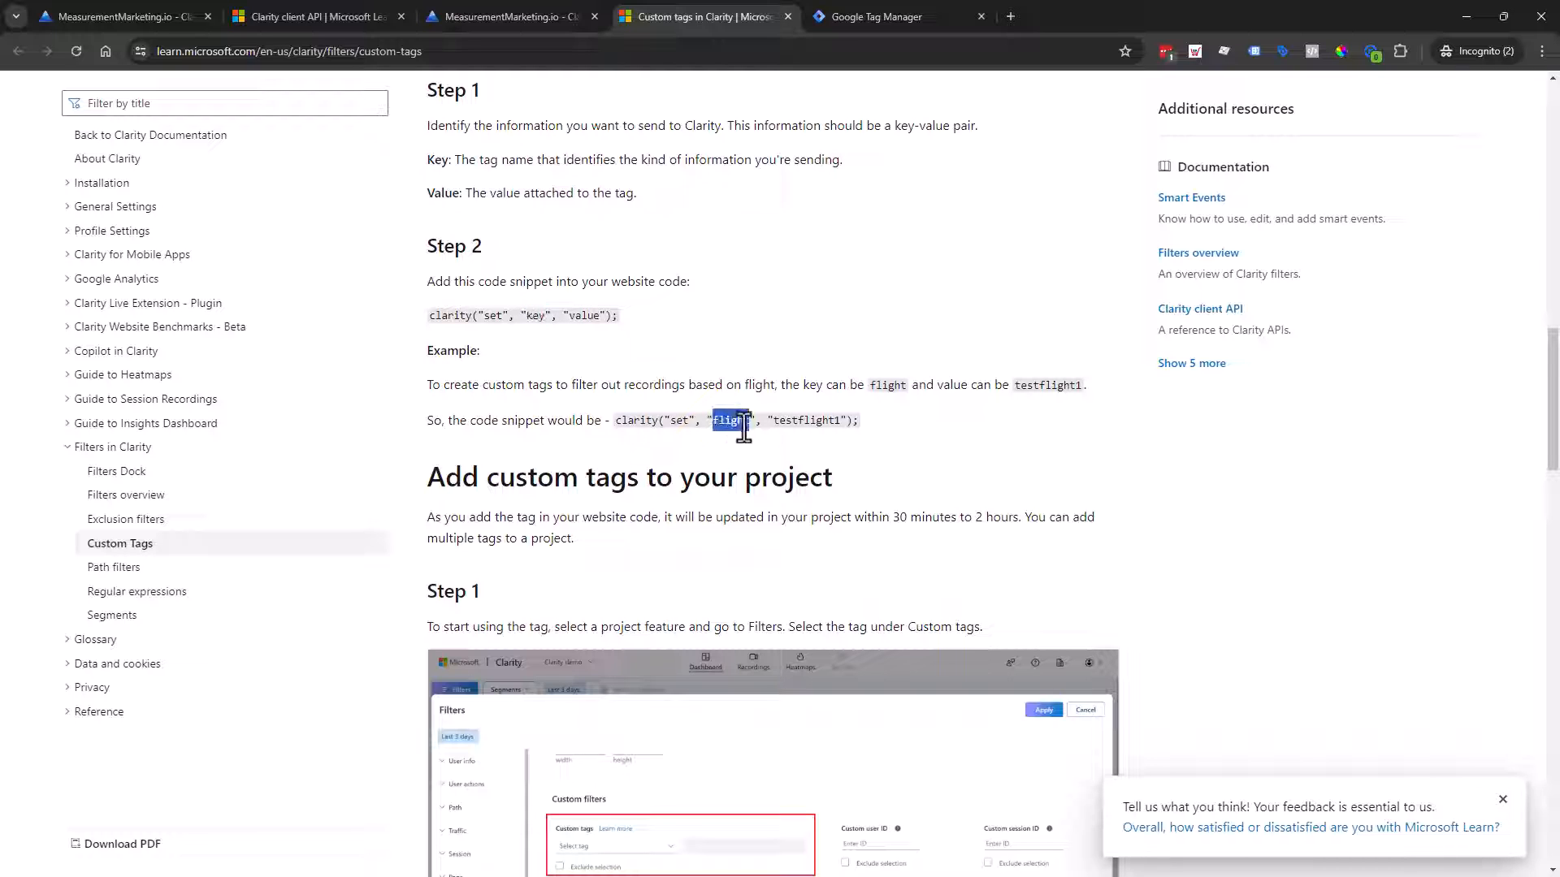
{"action": "double_click", "coordinate": [817, 420]}
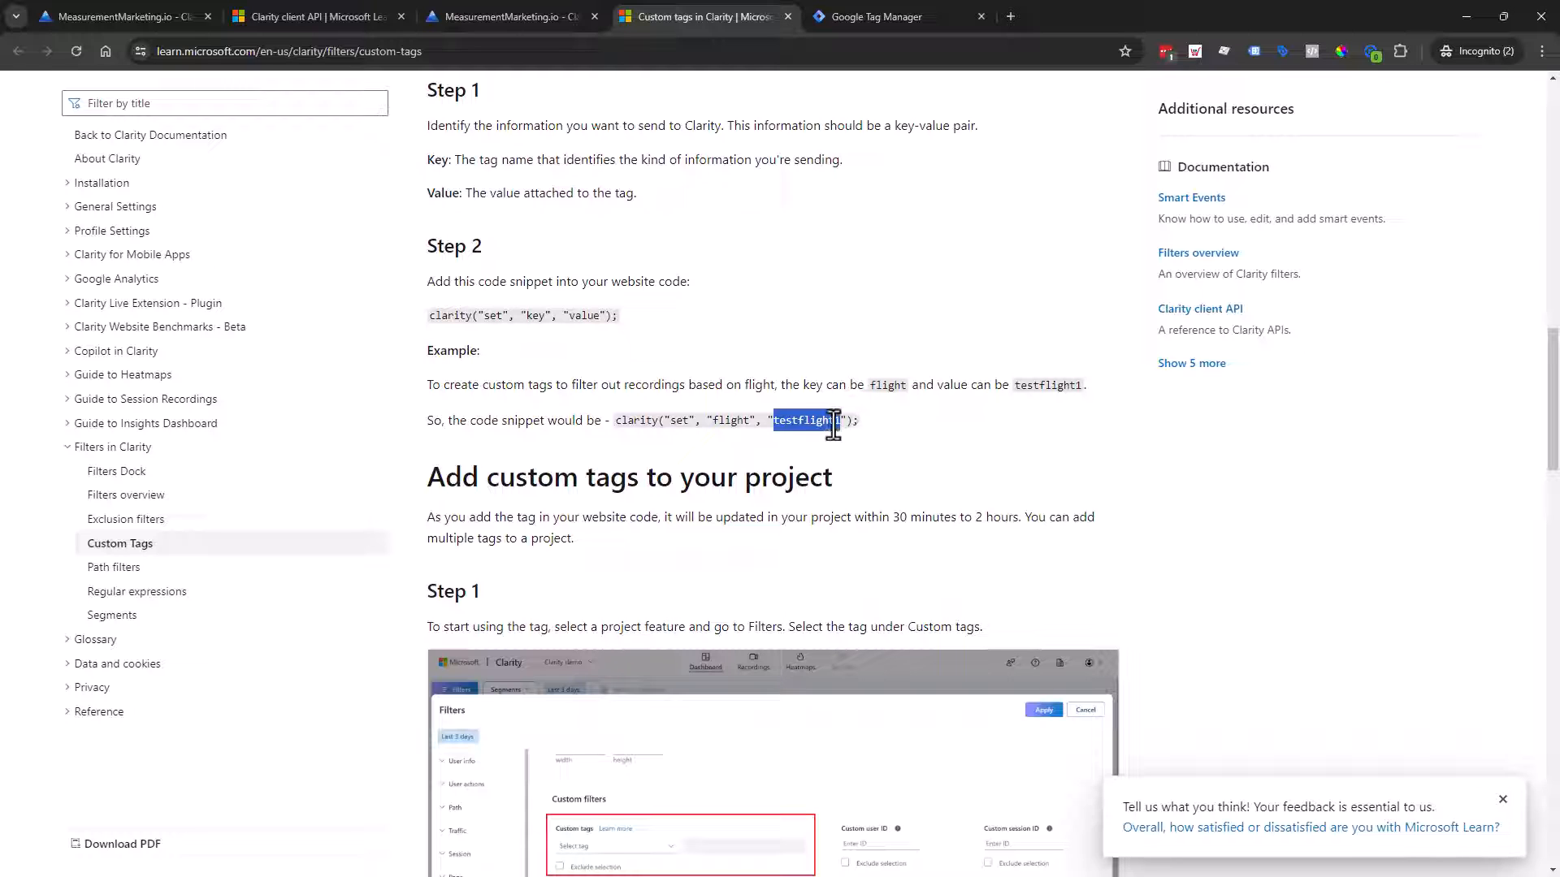
{"action": "double_click", "coordinate": [726, 420]}
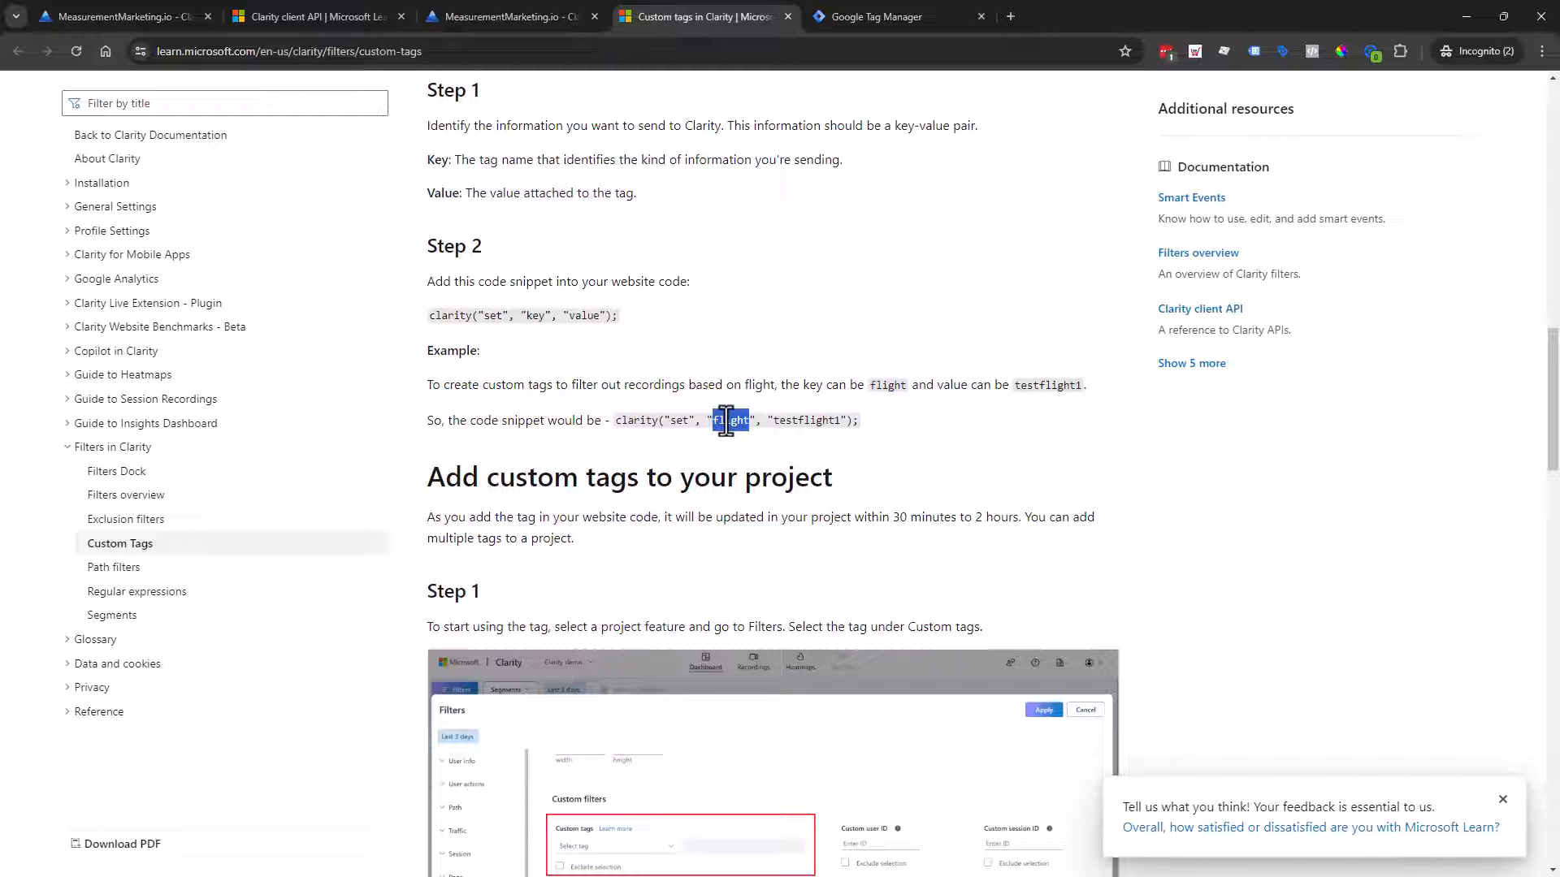
{"action": "double_click", "coordinate": [802, 420]}
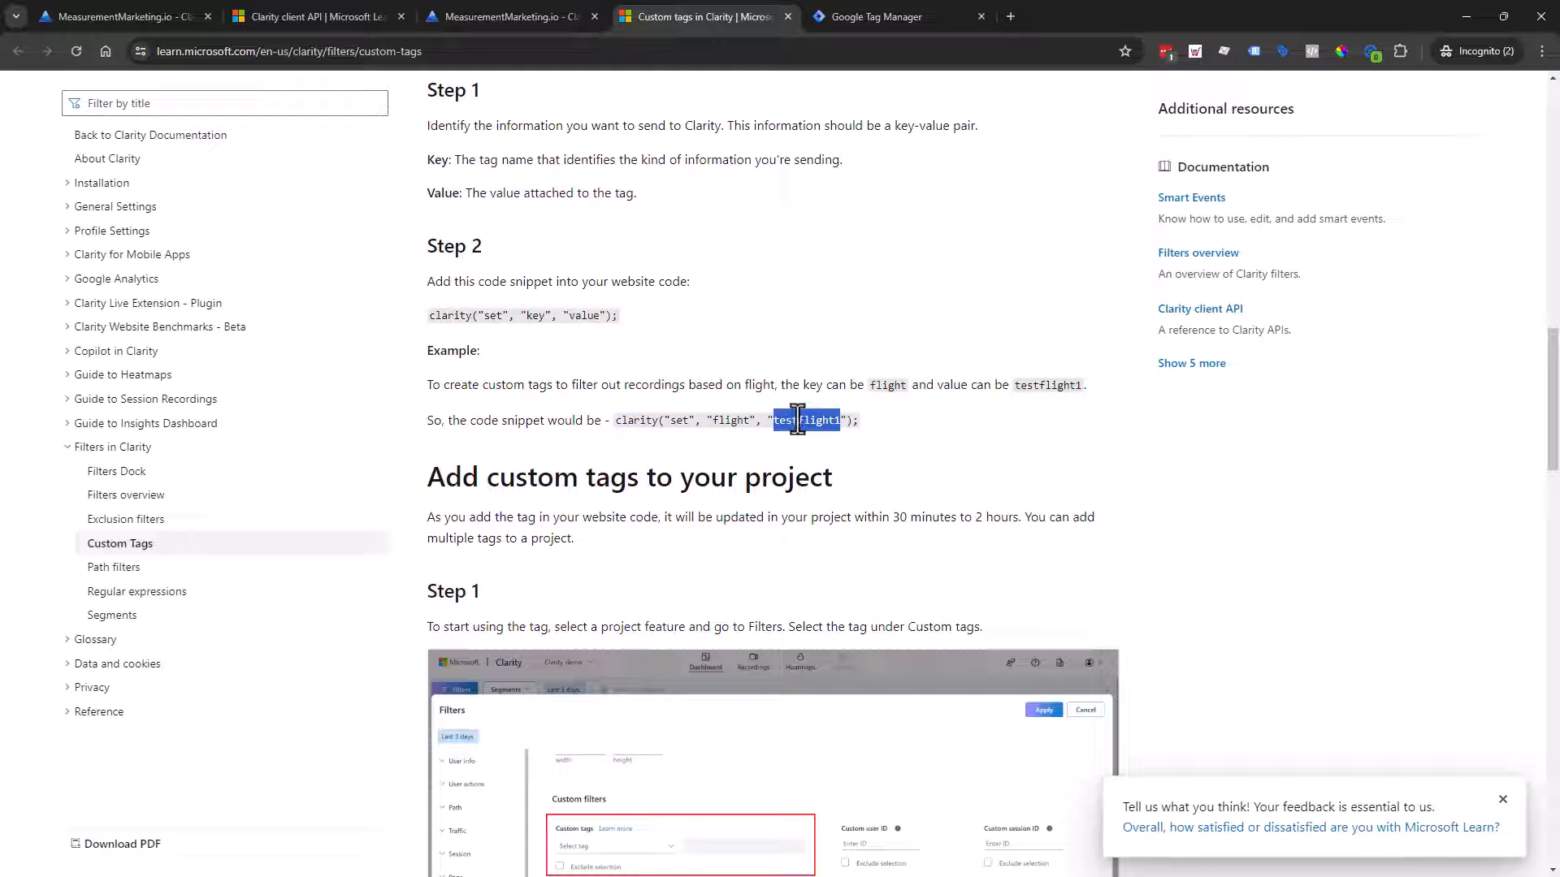
{"action": "double_click", "coordinate": [734, 420]}
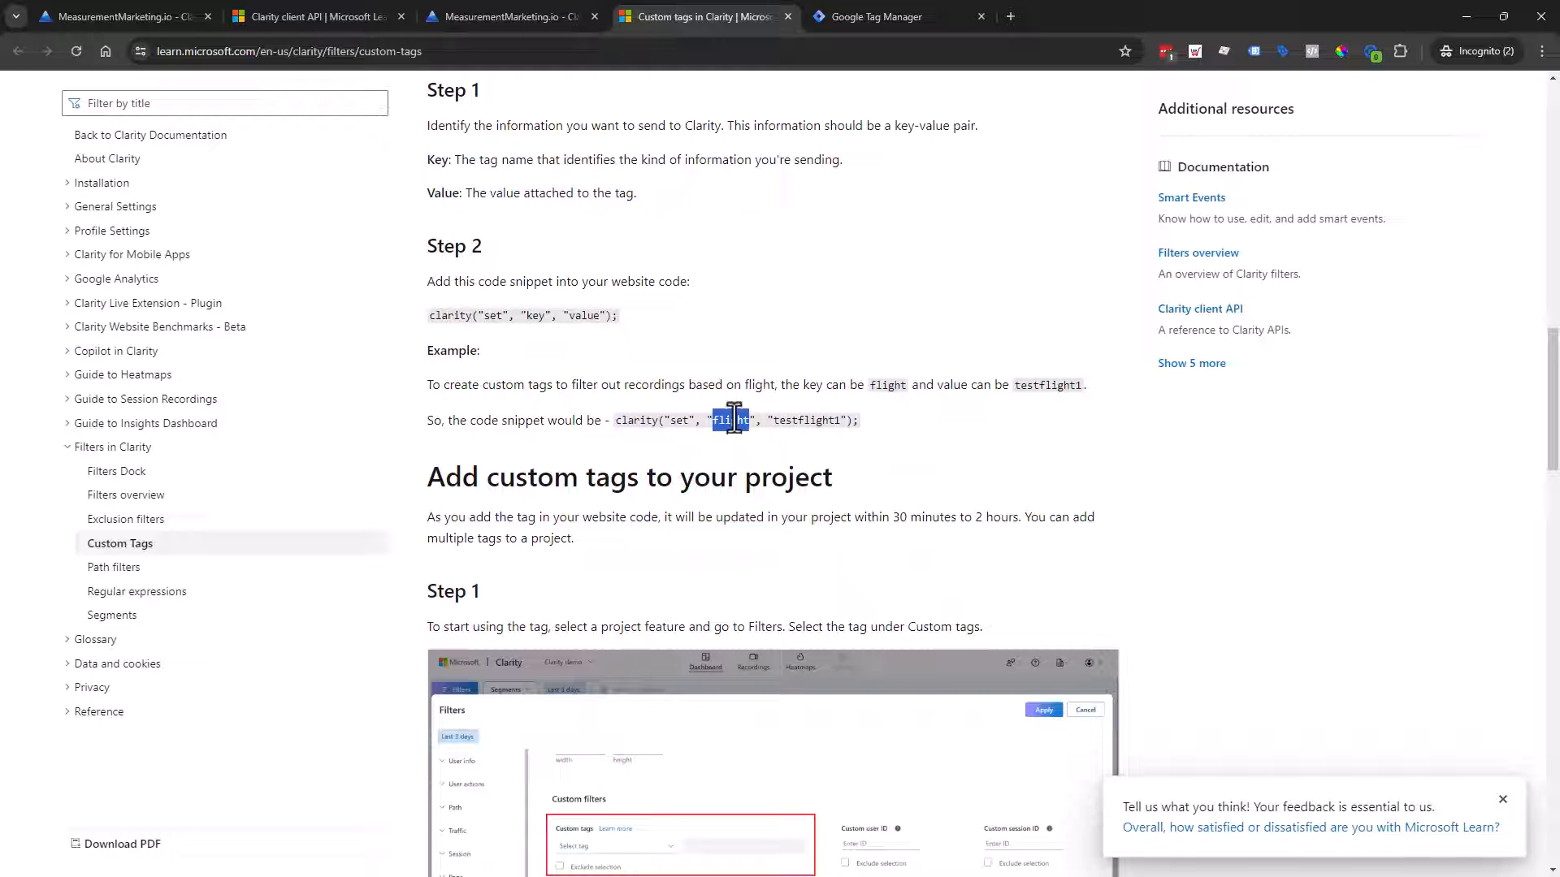
{"action": "double_click", "coordinate": [822, 426]}
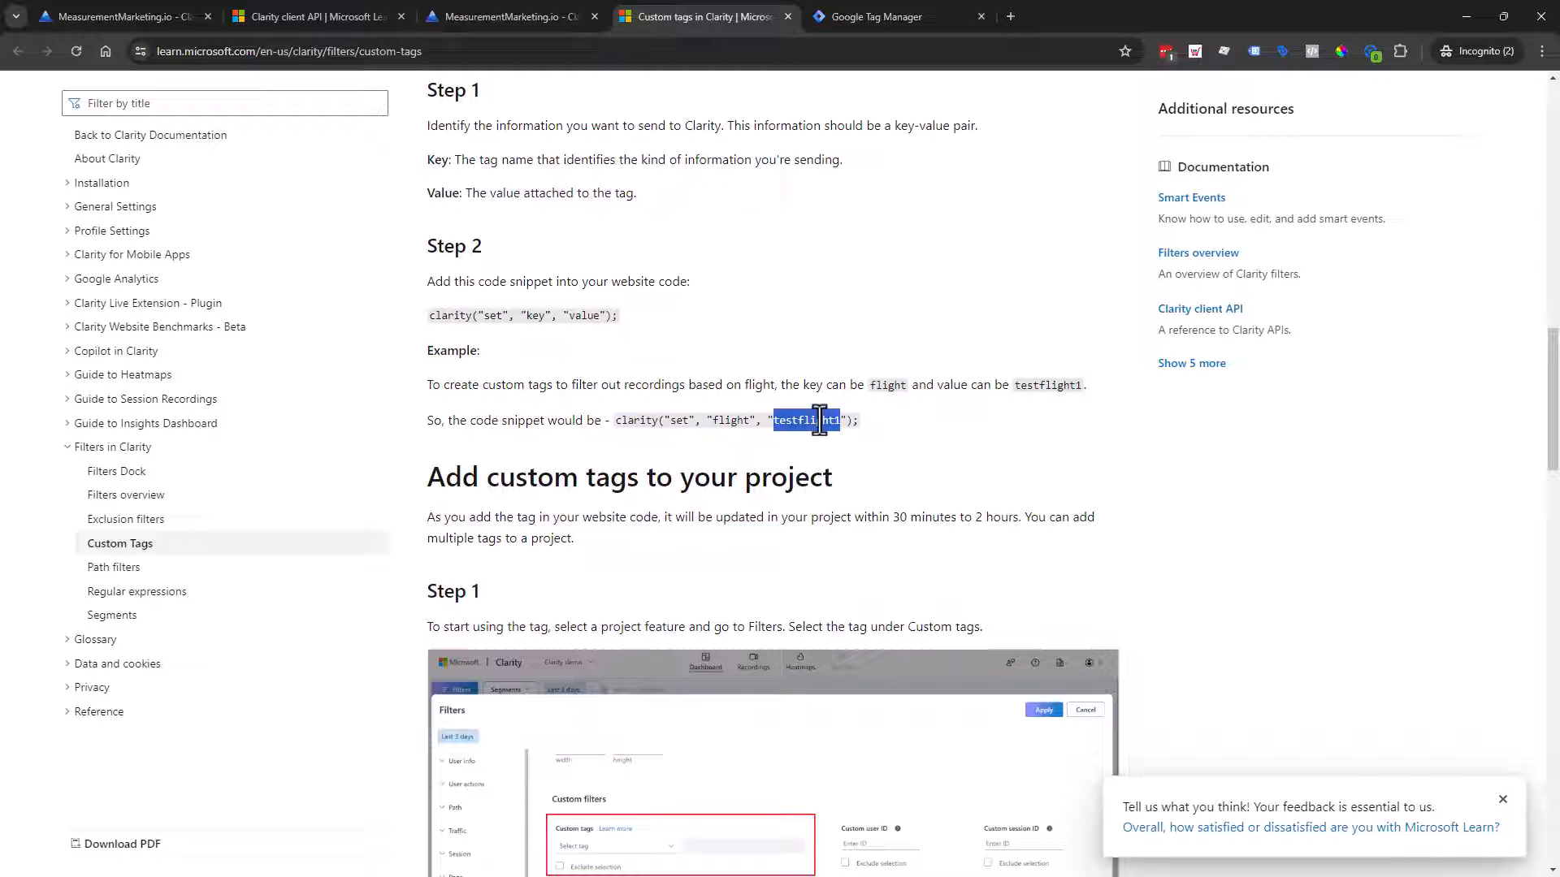
{"action": "double_click", "coordinate": [734, 420]}
{"action": "double_click", "coordinate": [834, 420]}
{"action": "left_click", "coordinate": [732, 422]}
Step: Rename the Custom HTML tag to 'Clarity - testing' and save it without a trigger
{"action": "left_click", "coordinate": [861, 9]}
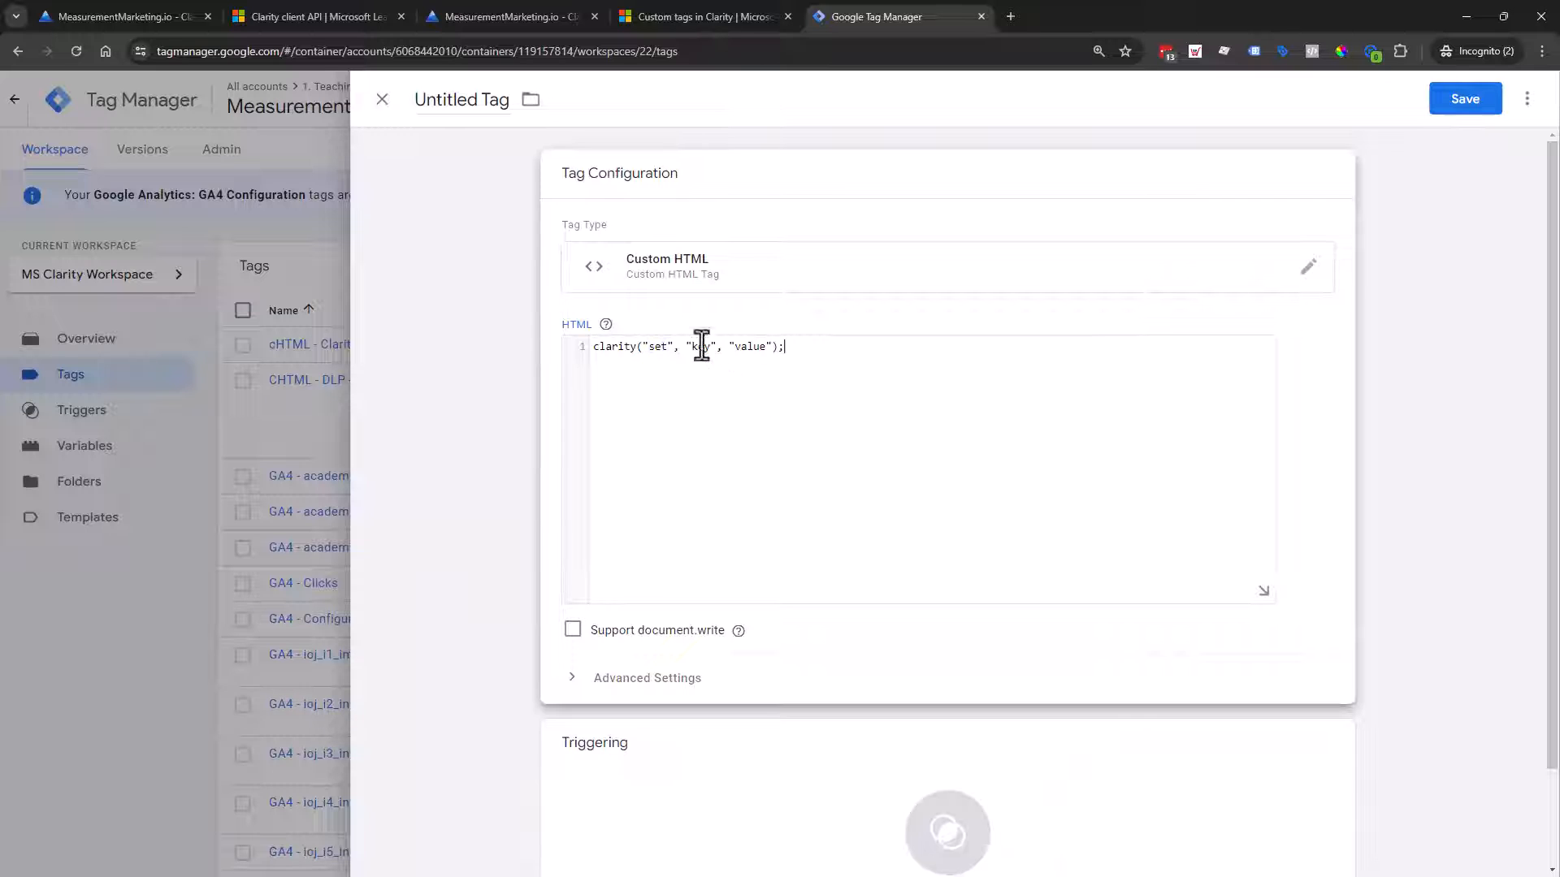
{"action": "left_click_drag", "start_coordinate": [695, 346], "coordinate": [704, 354]}
{"action": "left_click", "coordinate": [468, 110]}
{"action": "type", "text": "Clarity - tes"}
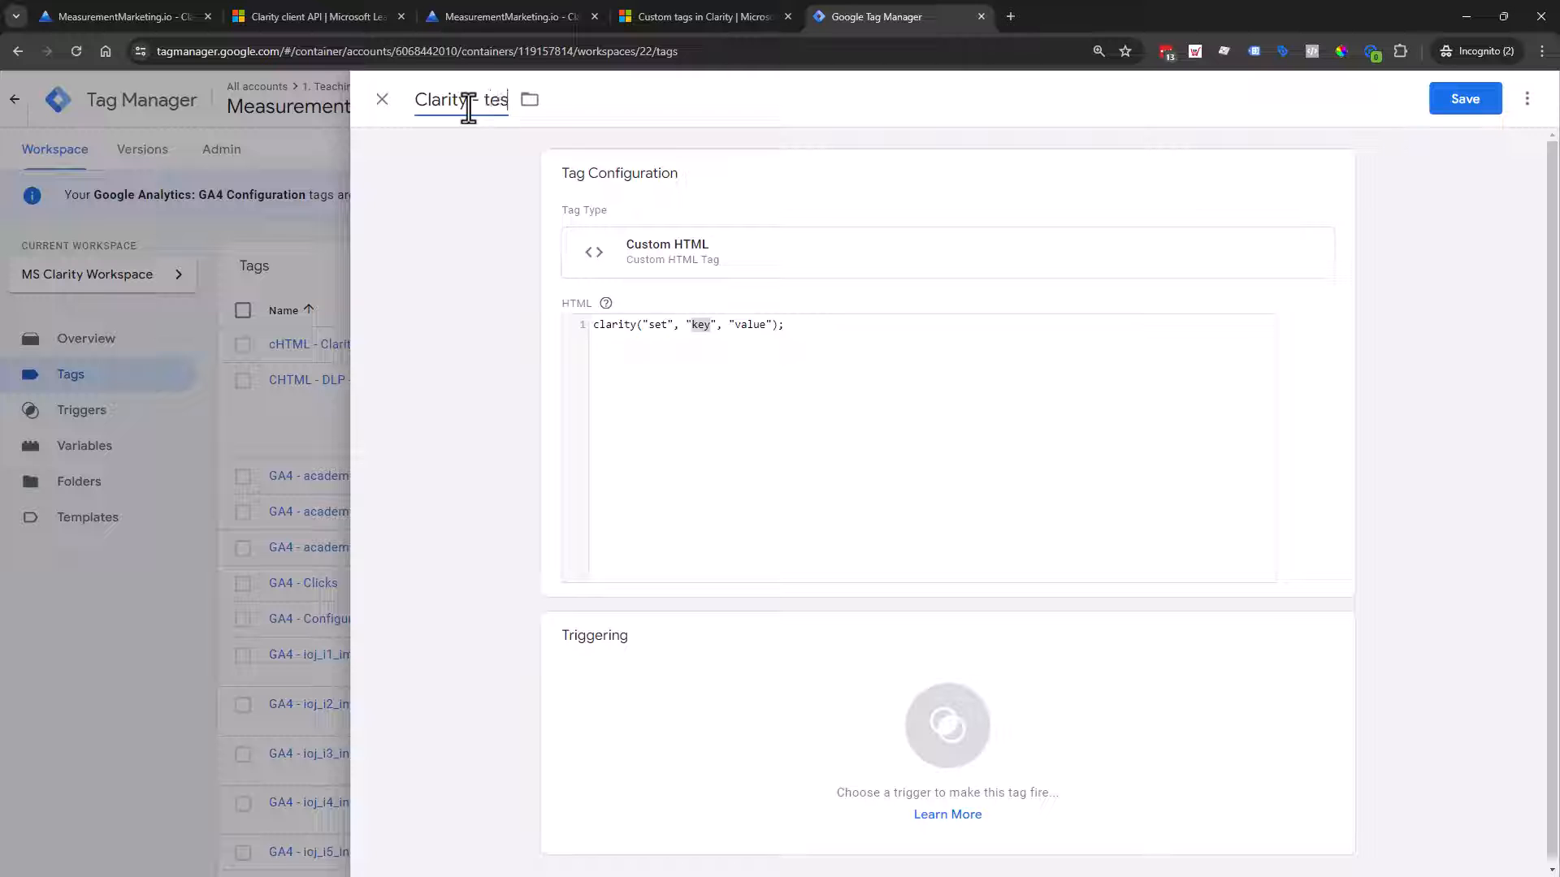
{"action": "type", "text": "ting"}
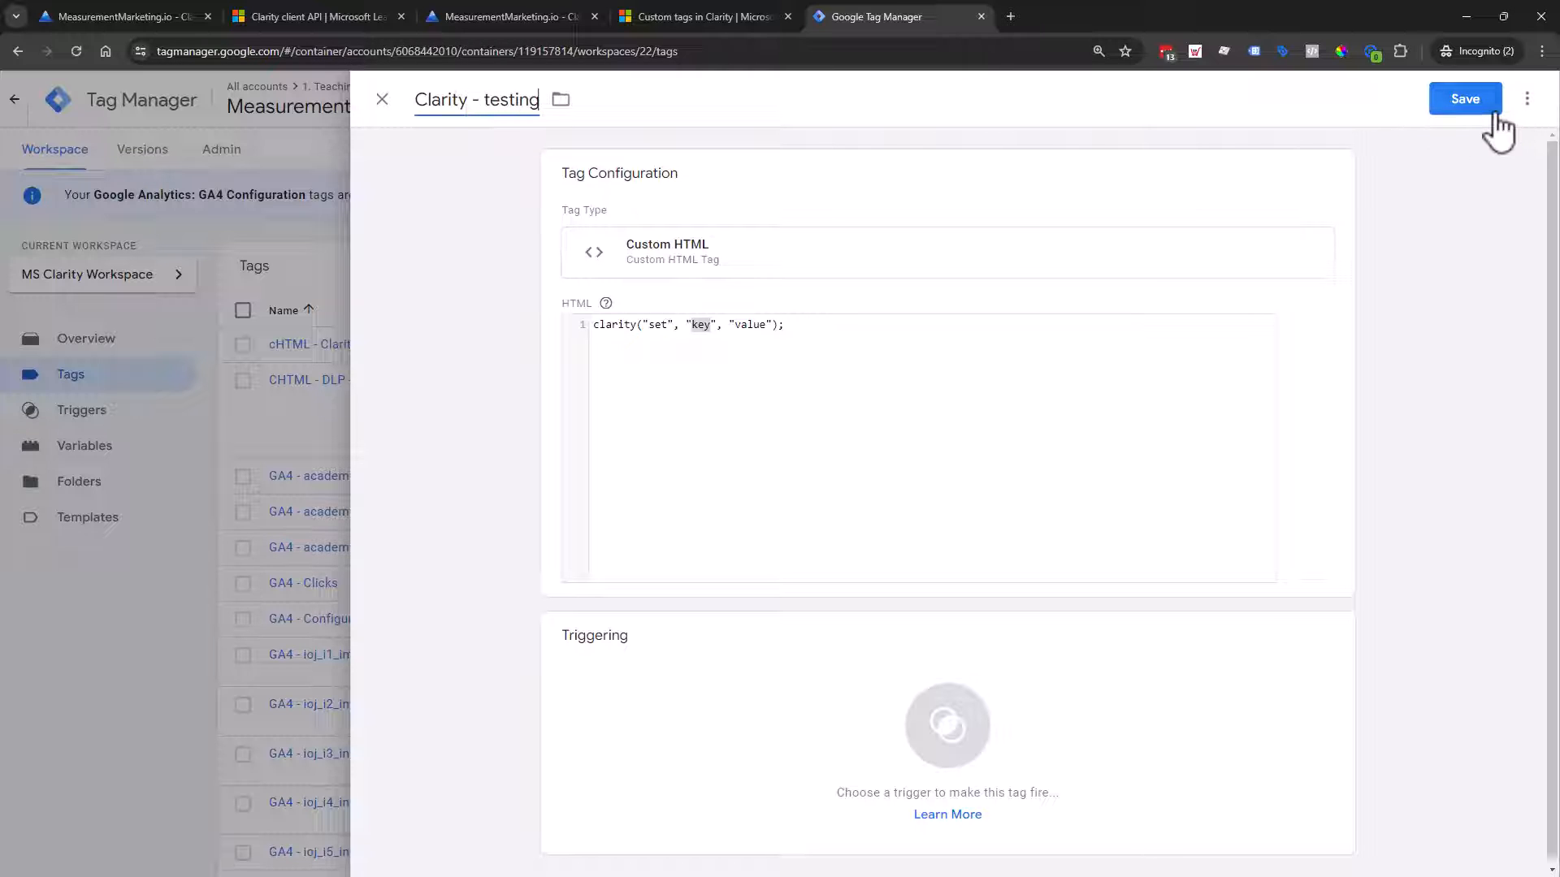
{"action": "left_click", "coordinate": [1487, 106]}
{"action": "left_click", "coordinate": [860, 311]}
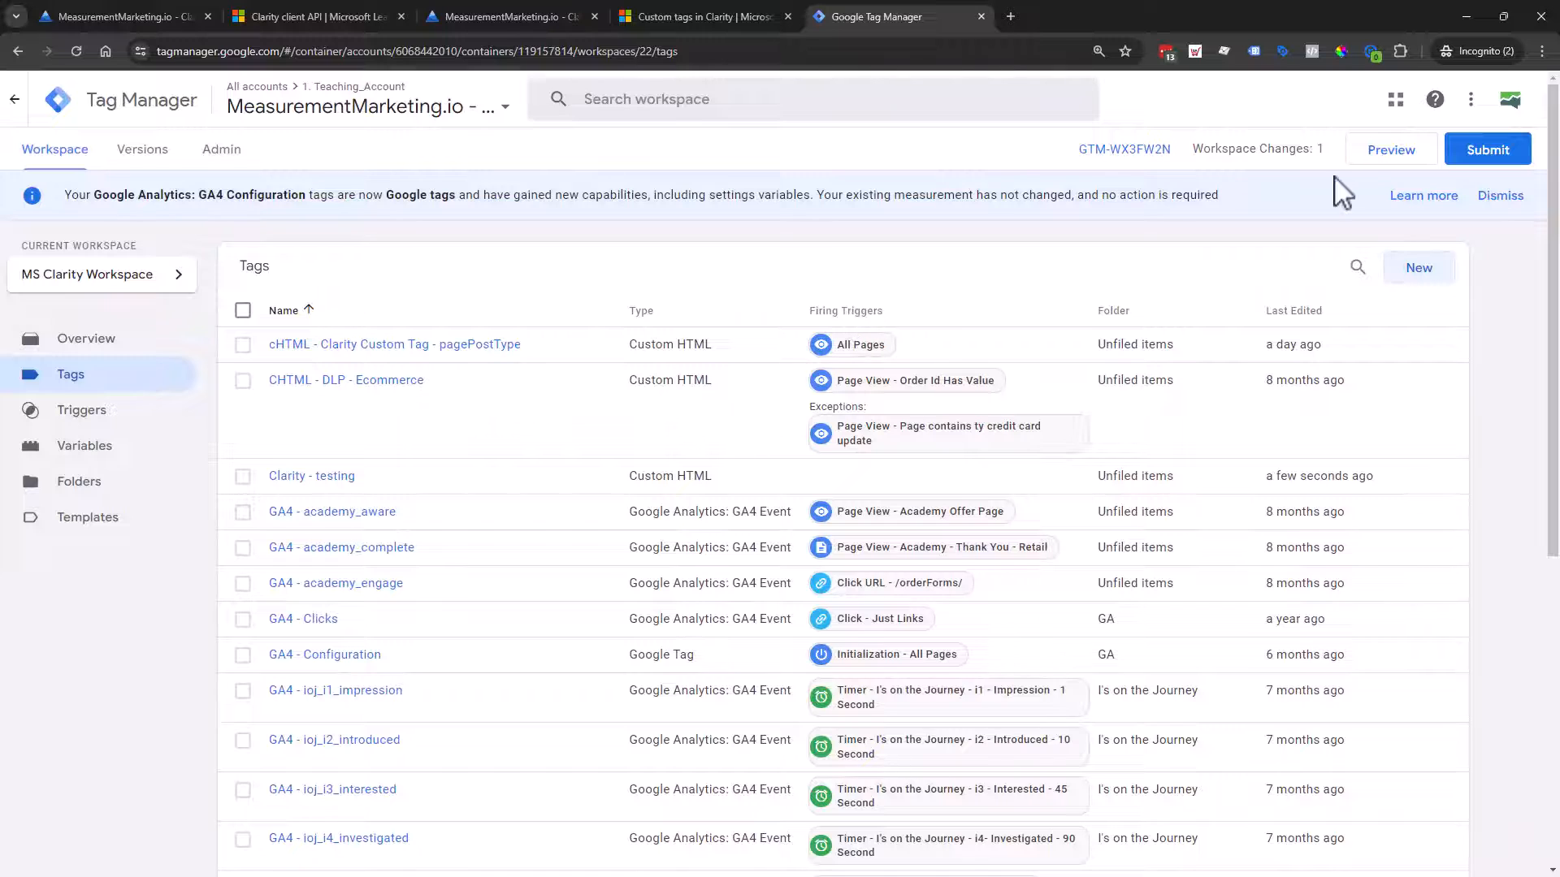
{"action": "left_click", "coordinate": [1391, 154]}
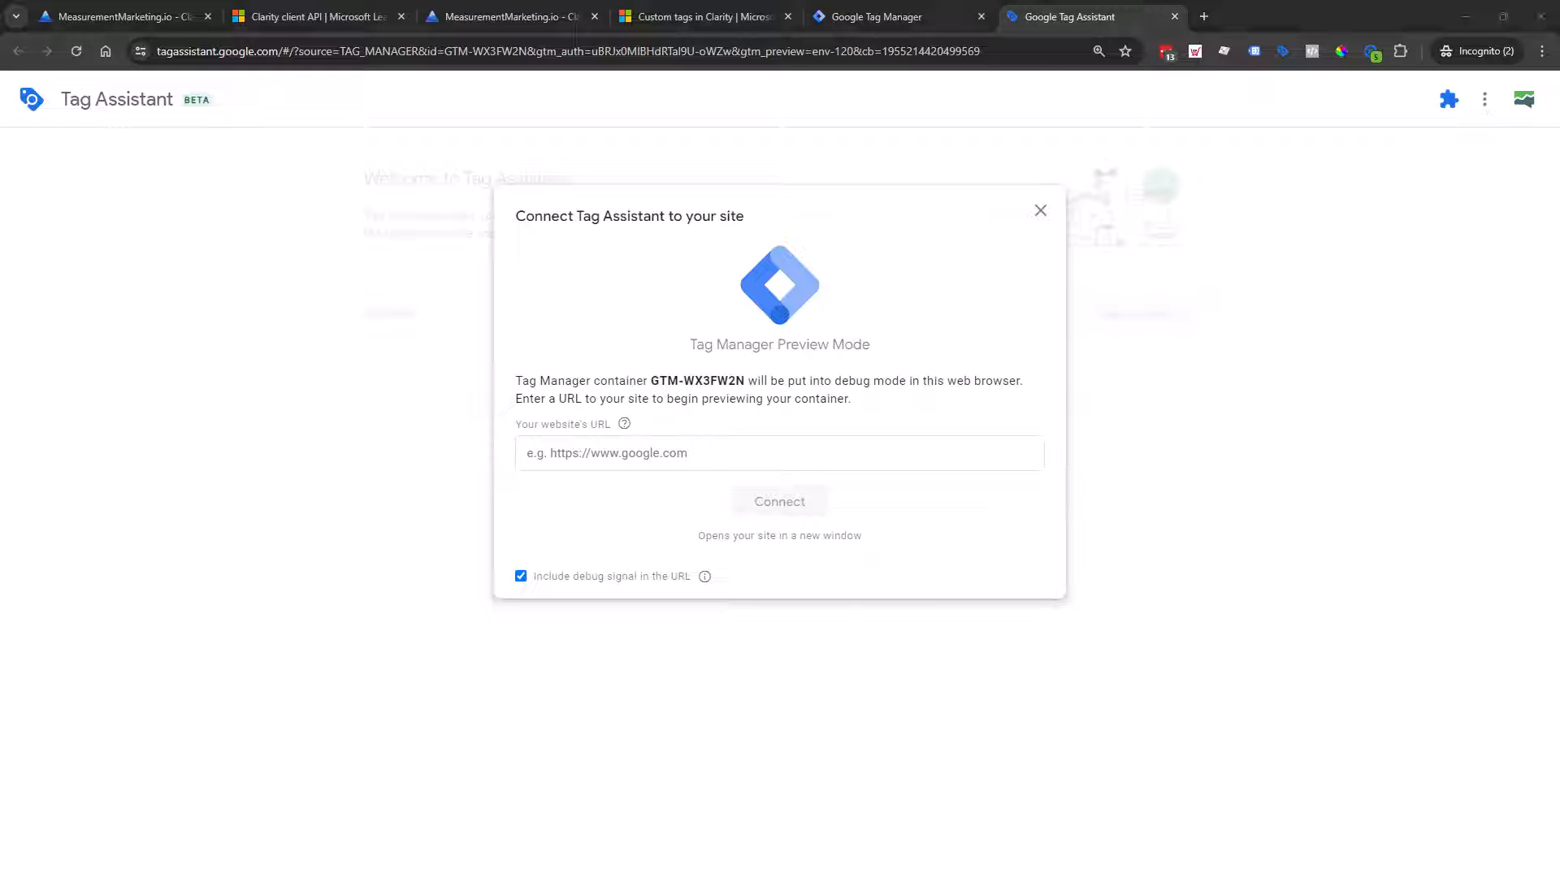
{"action": "left_click", "coordinate": [783, 461]}
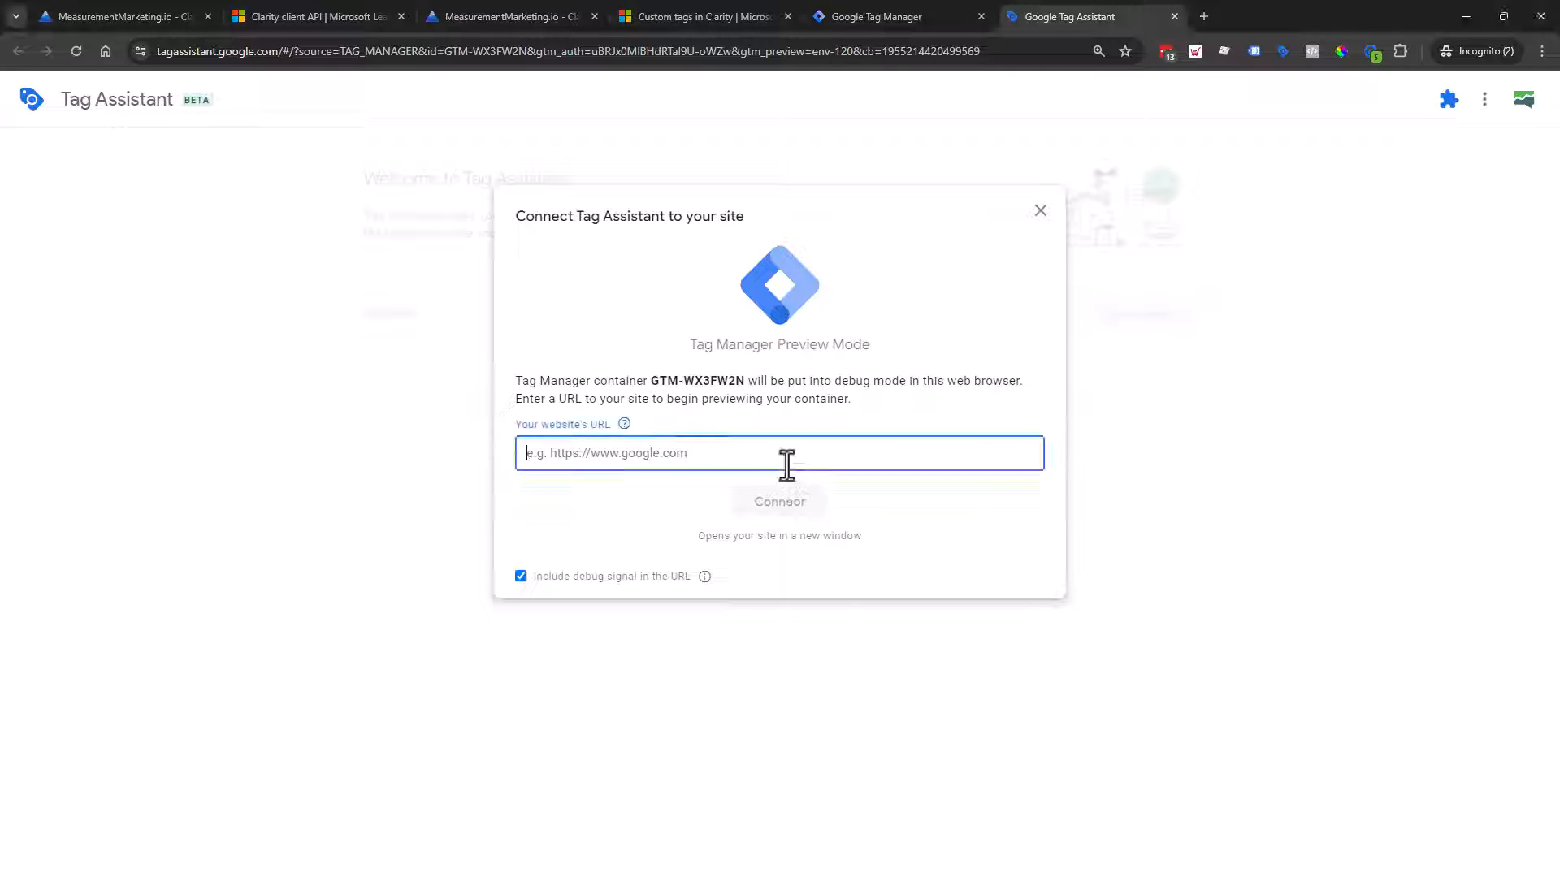
{"action": "type", "text": "https://measurementmarketing.io/"}
{"action": "left_click", "coordinate": [820, 513]}
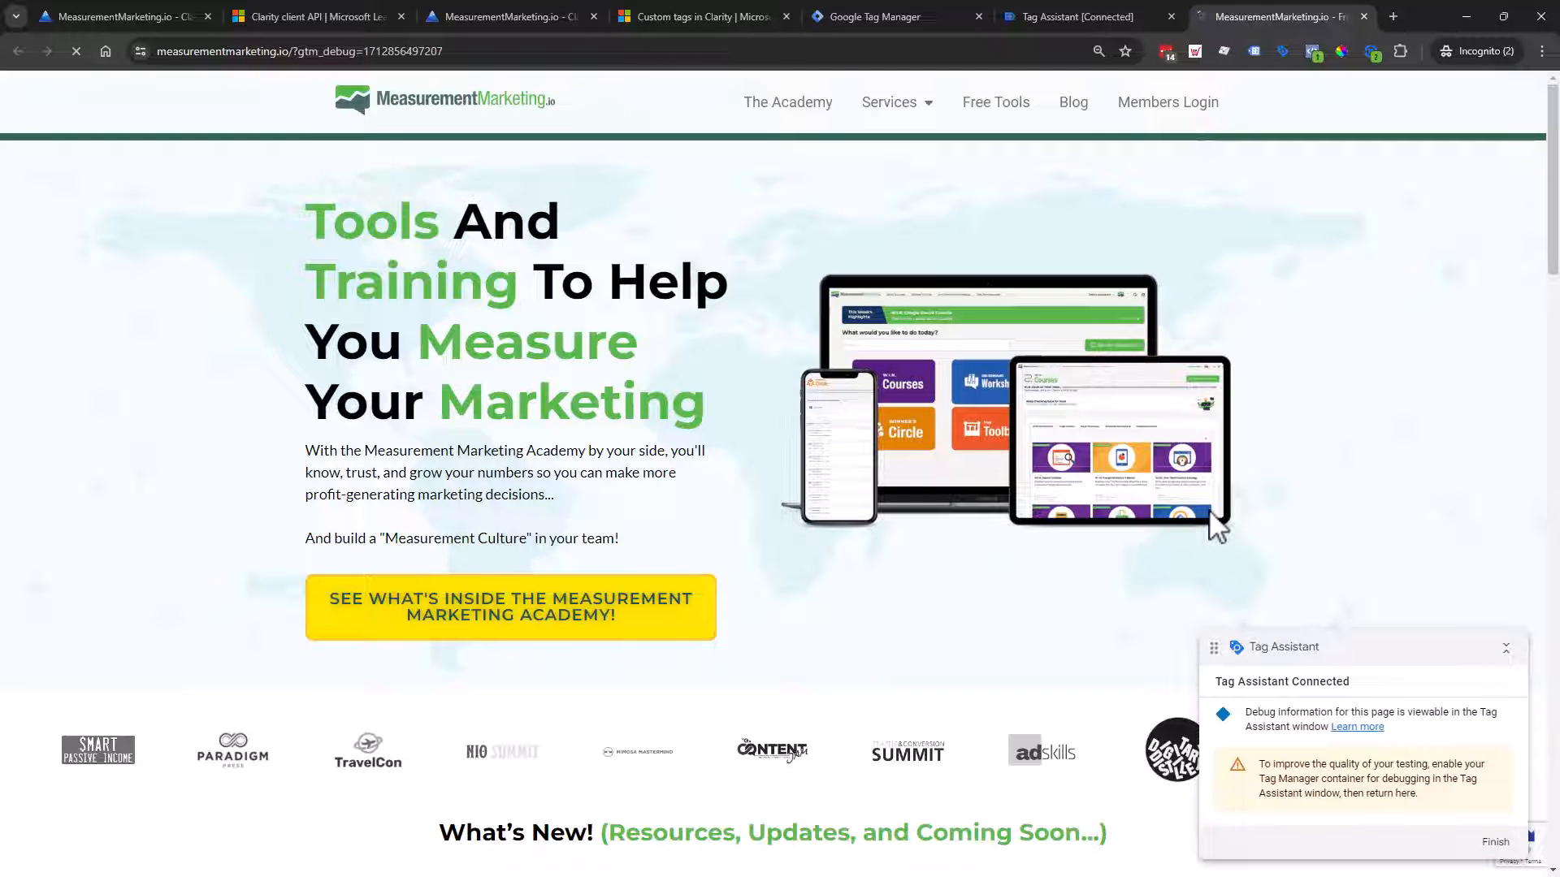
Step: Dismiss the connection notice and show the MeasurementMarketing.io page's fired tags, including the pagePostType Clarity tag
{"action": "left_click", "coordinate": [1068, 18]}
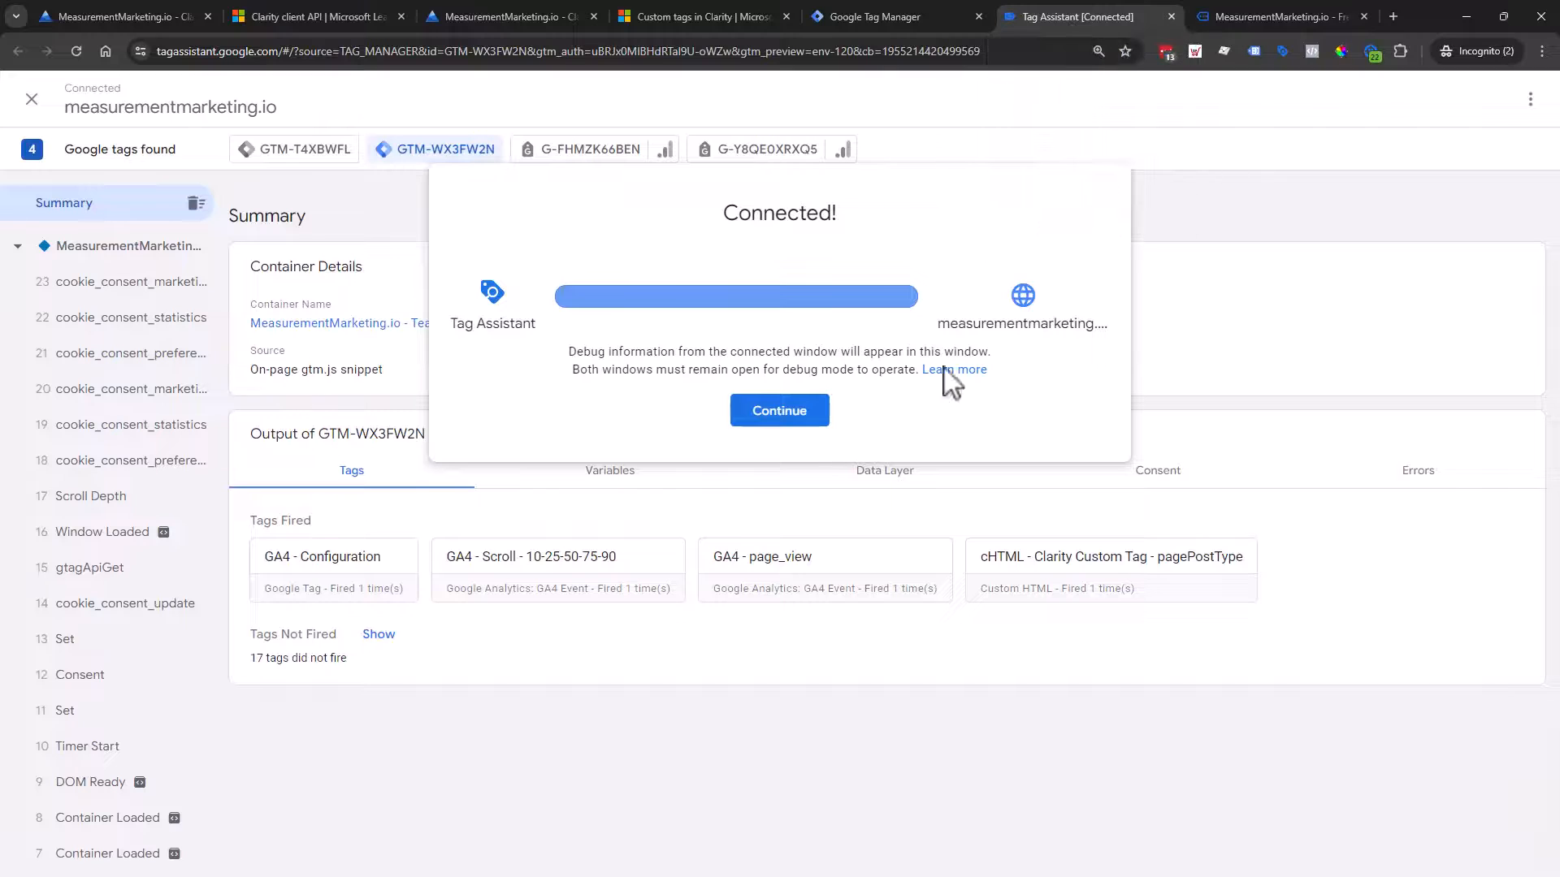
{"action": "left_click", "coordinate": [773, 415]}
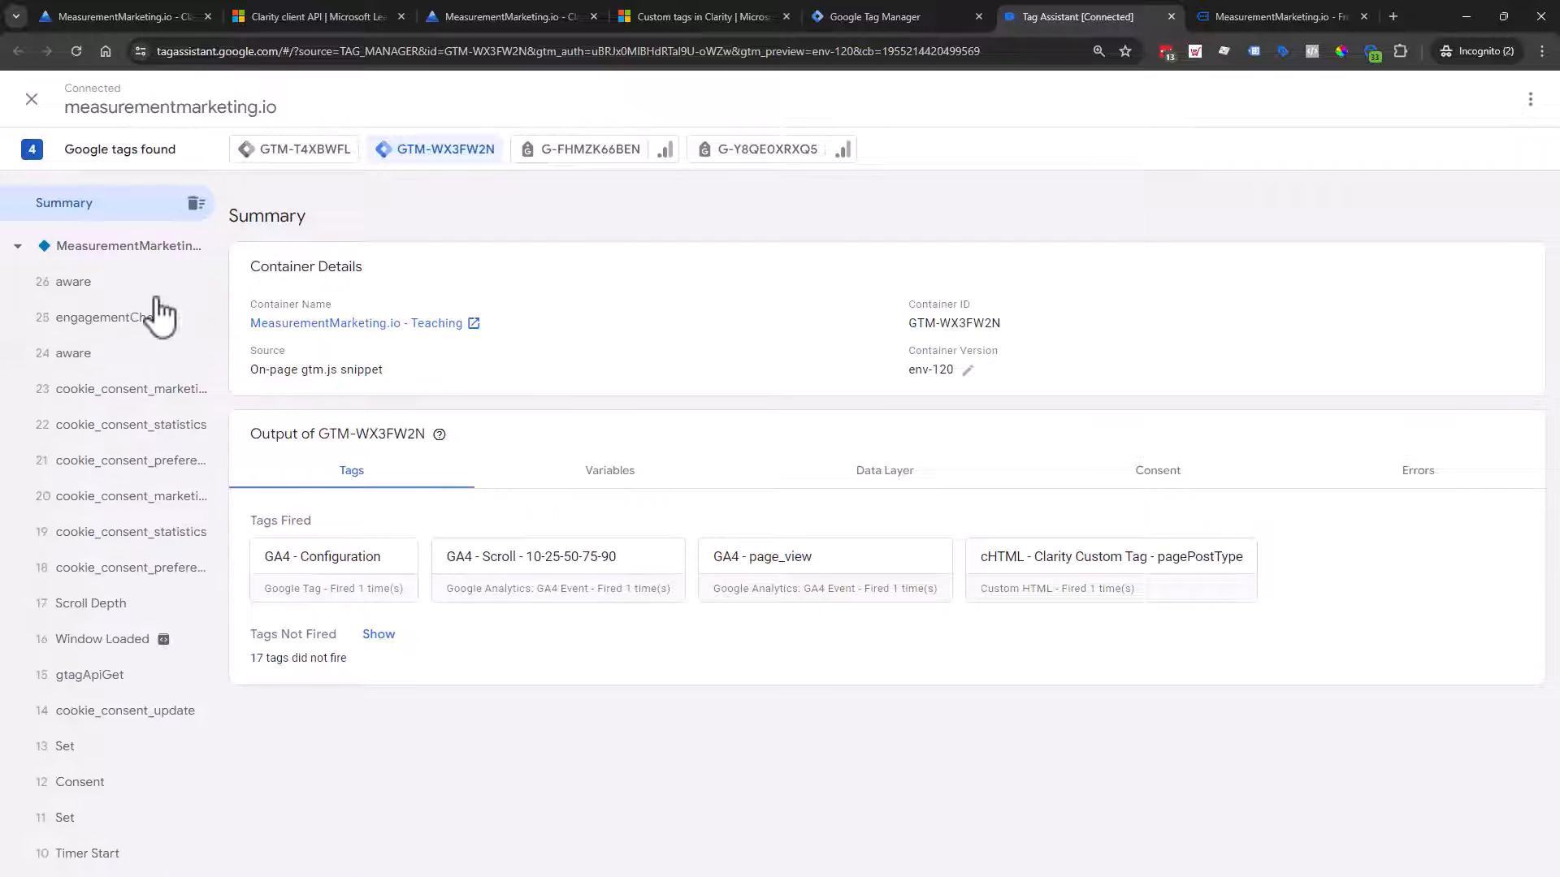
{"action": "left_click", "coordinate": [144, 248]}
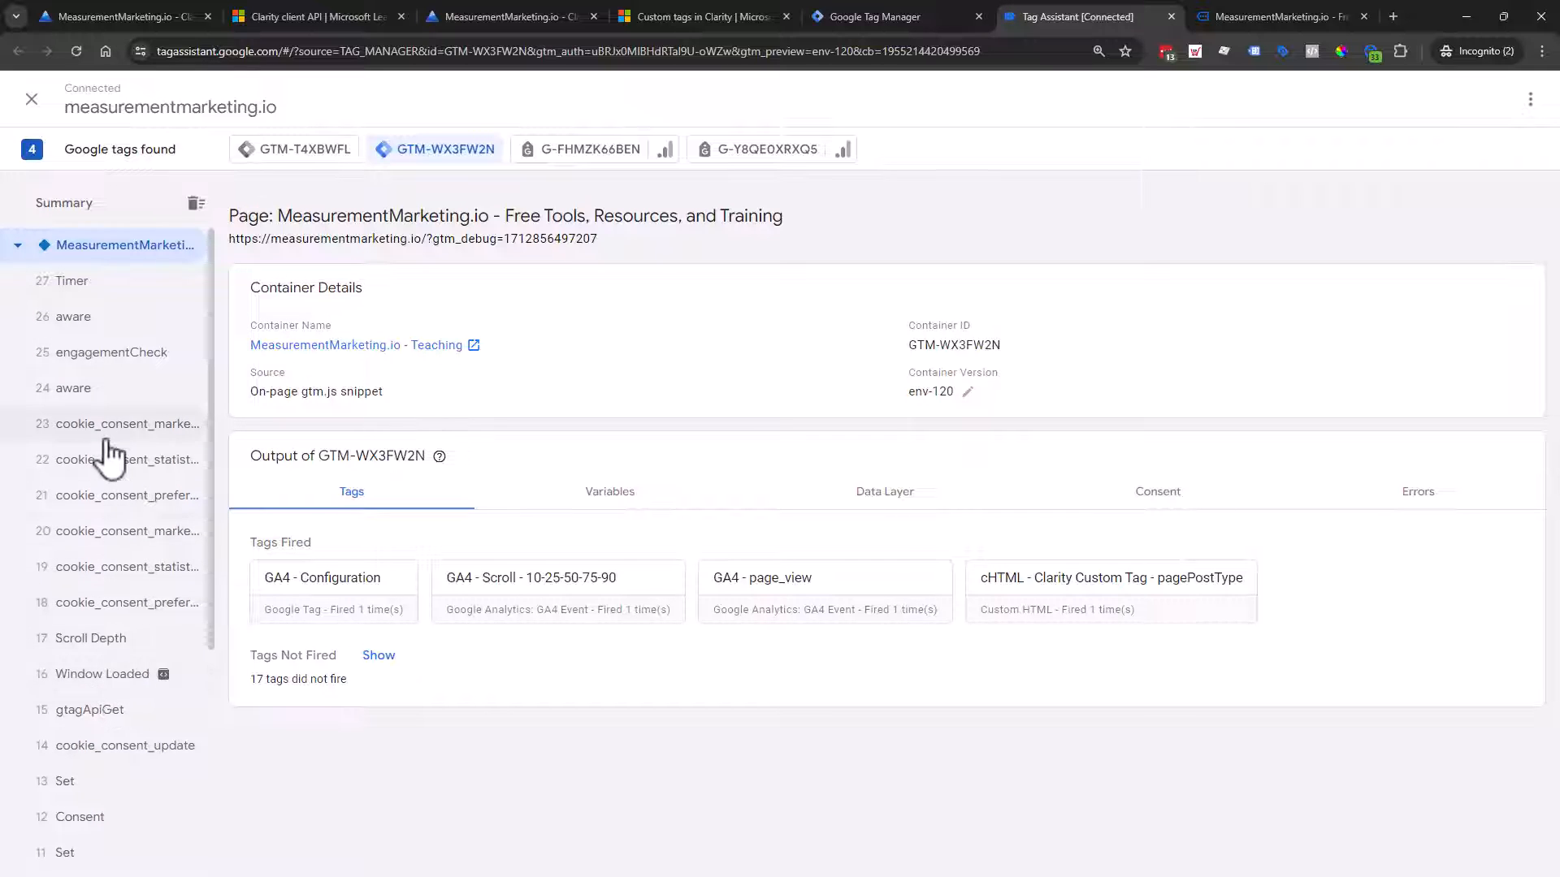
Step: Inspect the Container Loaded event's Variables and Data Layer, showing pagePostType 'frontpage'
{"action": "scroll", "coordinate": [105, 452], "scroll_direction": "down", "scroll_amount": 3}
{"action": "scroll", "coordinate": [114, 480], "scroll_direction": "down", "scroll_amount": 1}
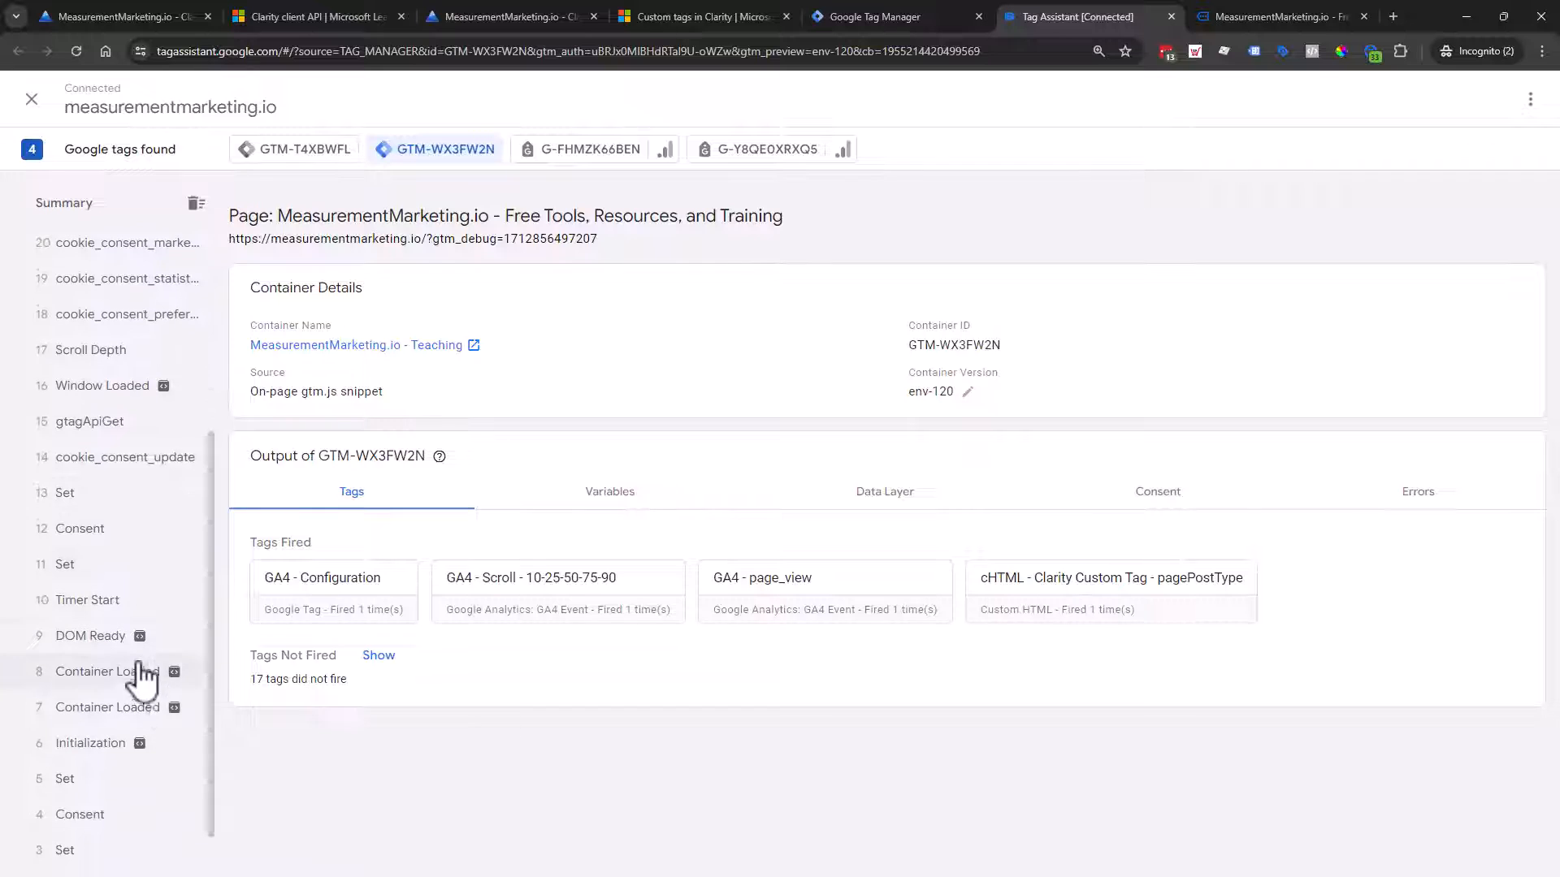
{"action": "left_click", "coordinate": [114, 671]}
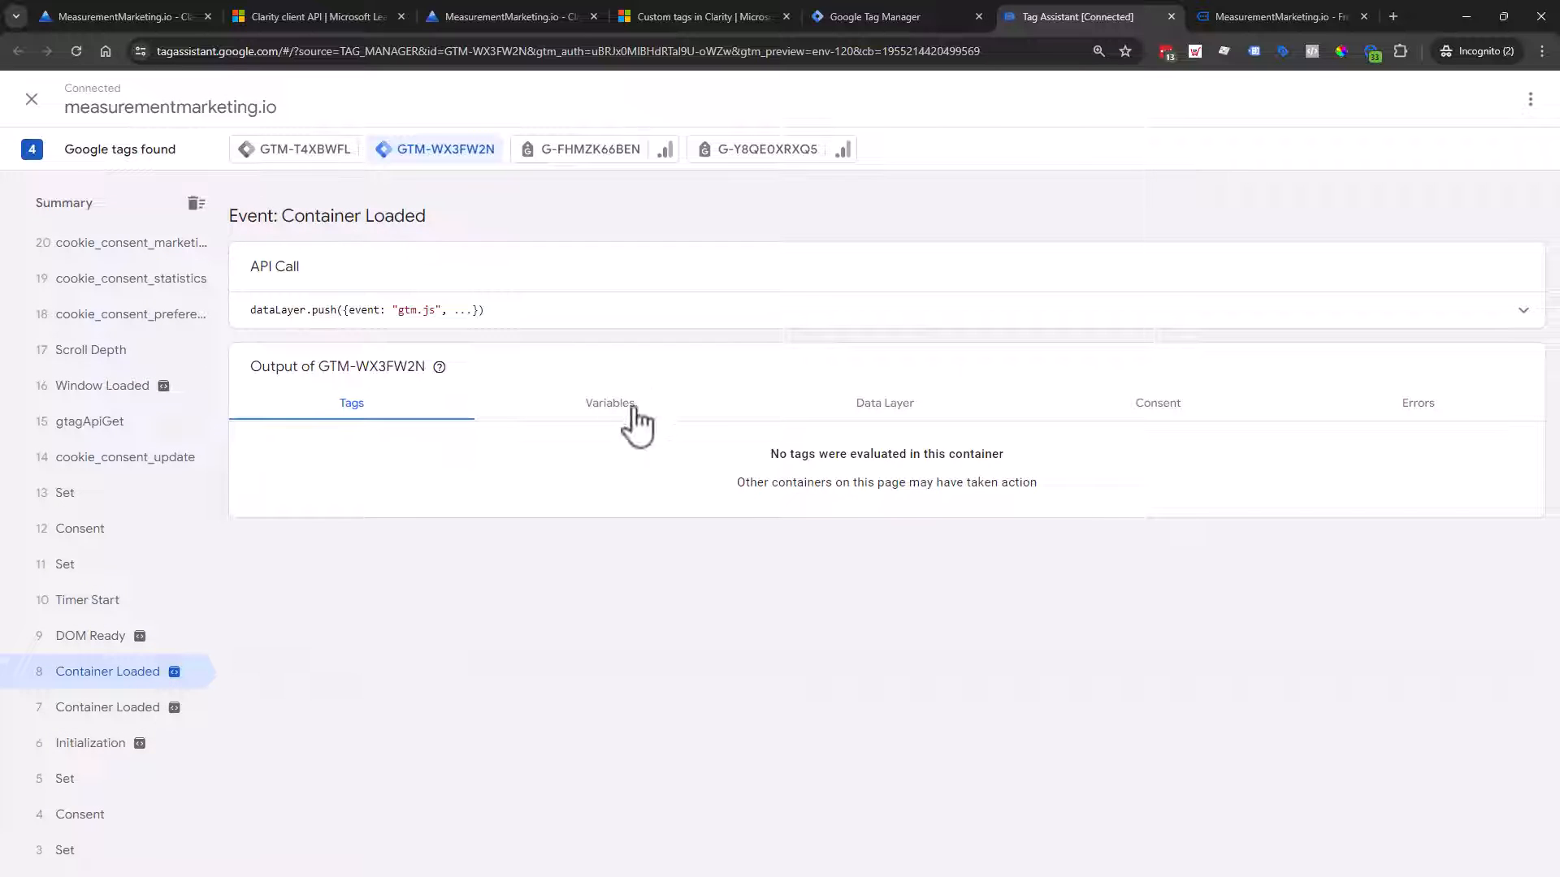
{"action": "left_click", "coordinate": [638, 413]}
{"action": "scroll", "coordinate": [870, 342], "scroll_direction": "down", "scroll_amount": 1}
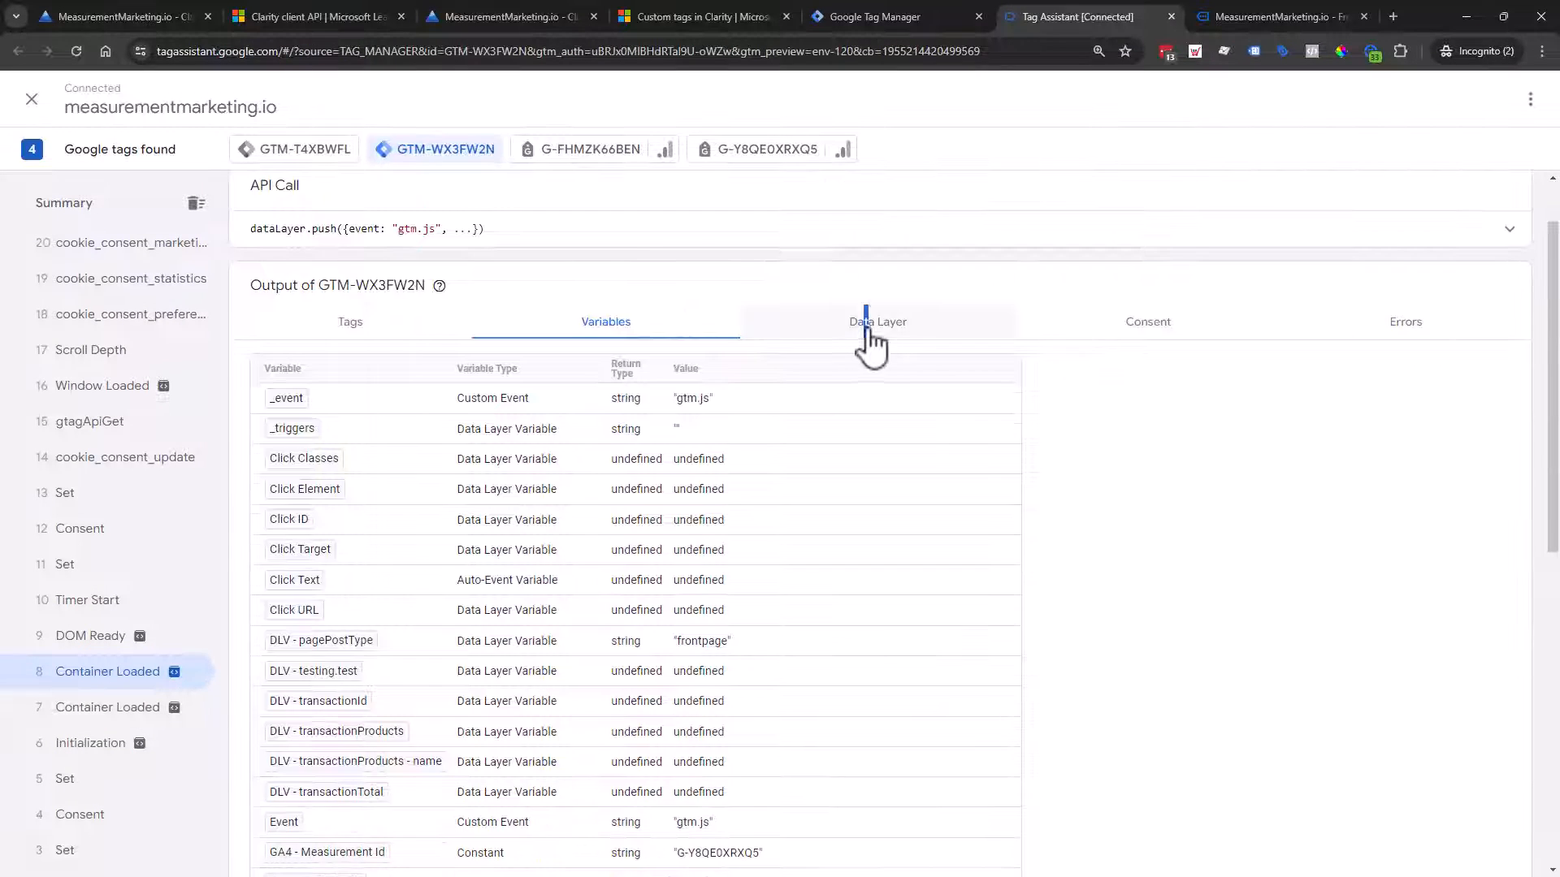
{"action": "left_click", "coordinate": [866, 323]}
{"action": "scroll", "coordinate": [428, 488], "scroll_direction": "down", "scroll_amount": 2}
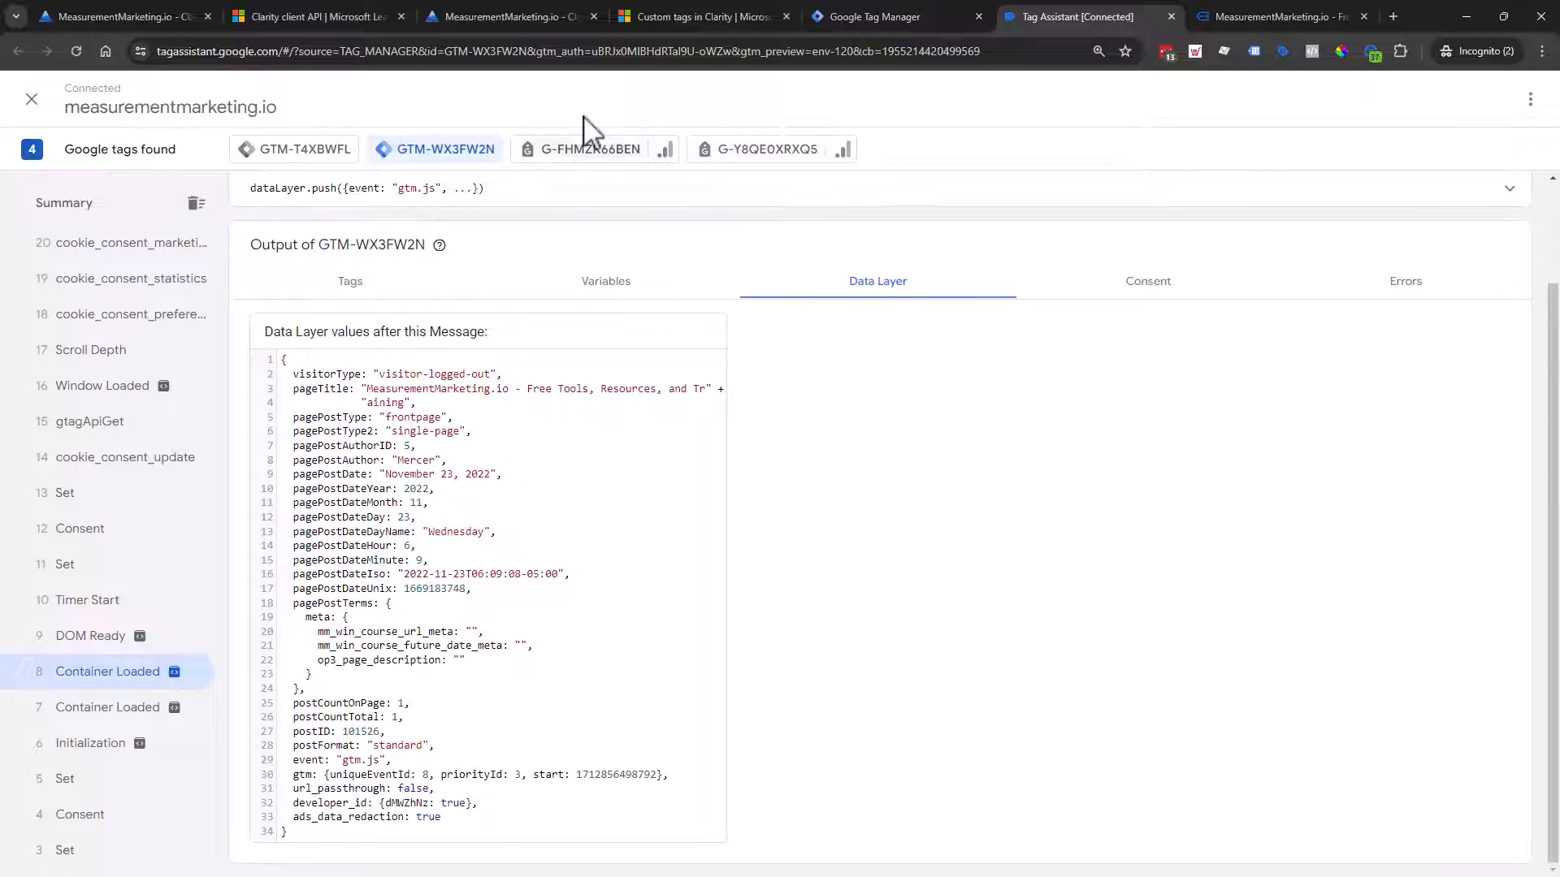
Step: In Clarity Filters, add a pagePostType custom-tag filter with the value post
{"action": "left_click", "coordinate": [442, 16]}
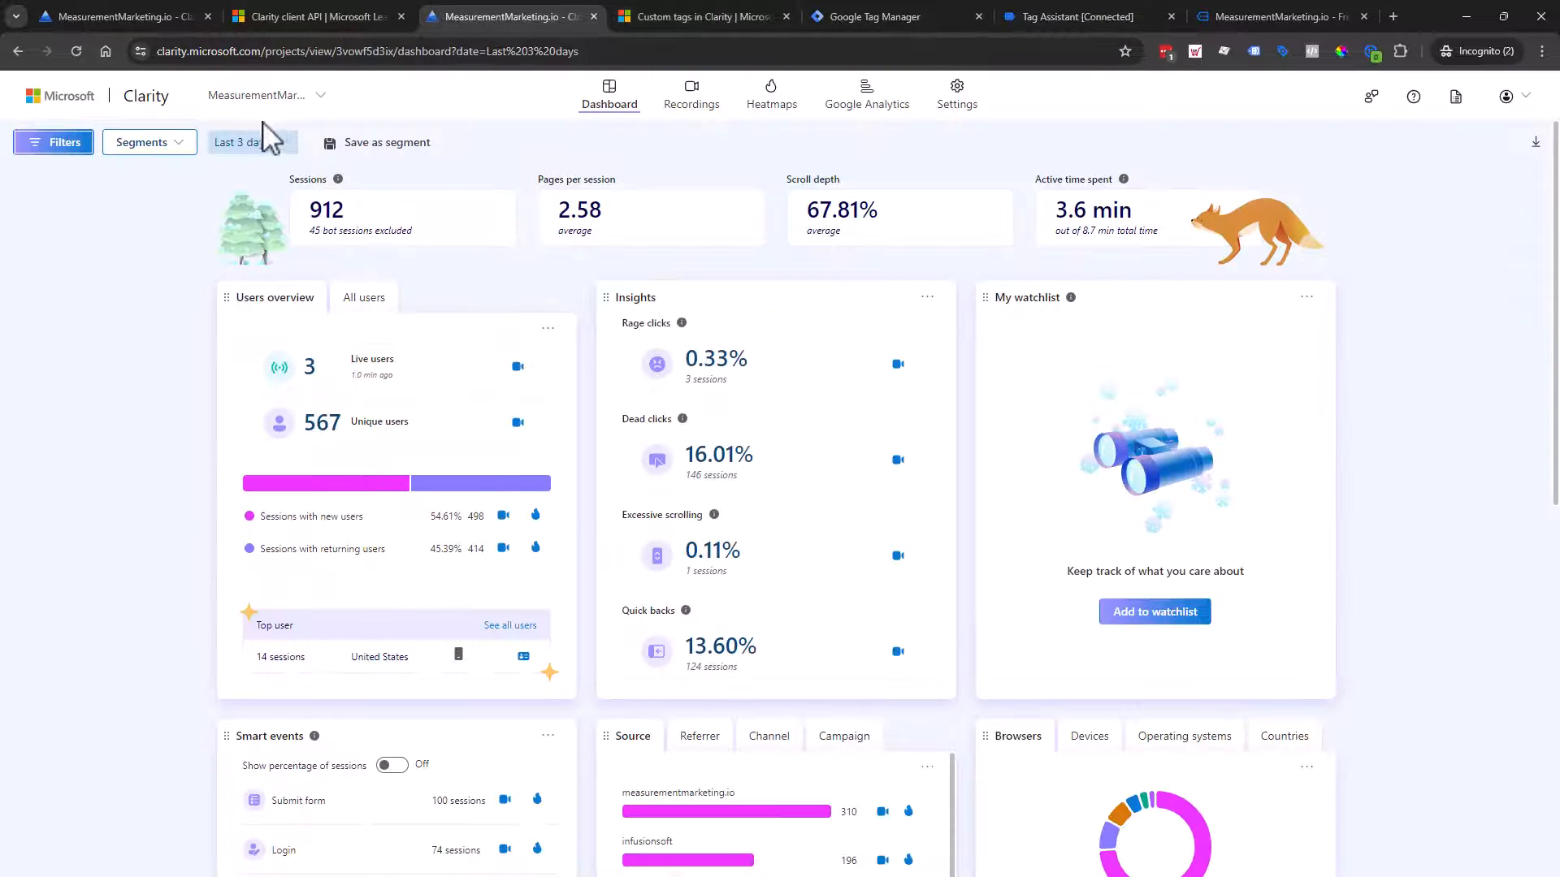
{"action": "left_click", "coordinate": [67, 145]}
{"action": "scroll", "coordinate": [410, 524], "scroll_direction": "down", "scroll_amount": 15}
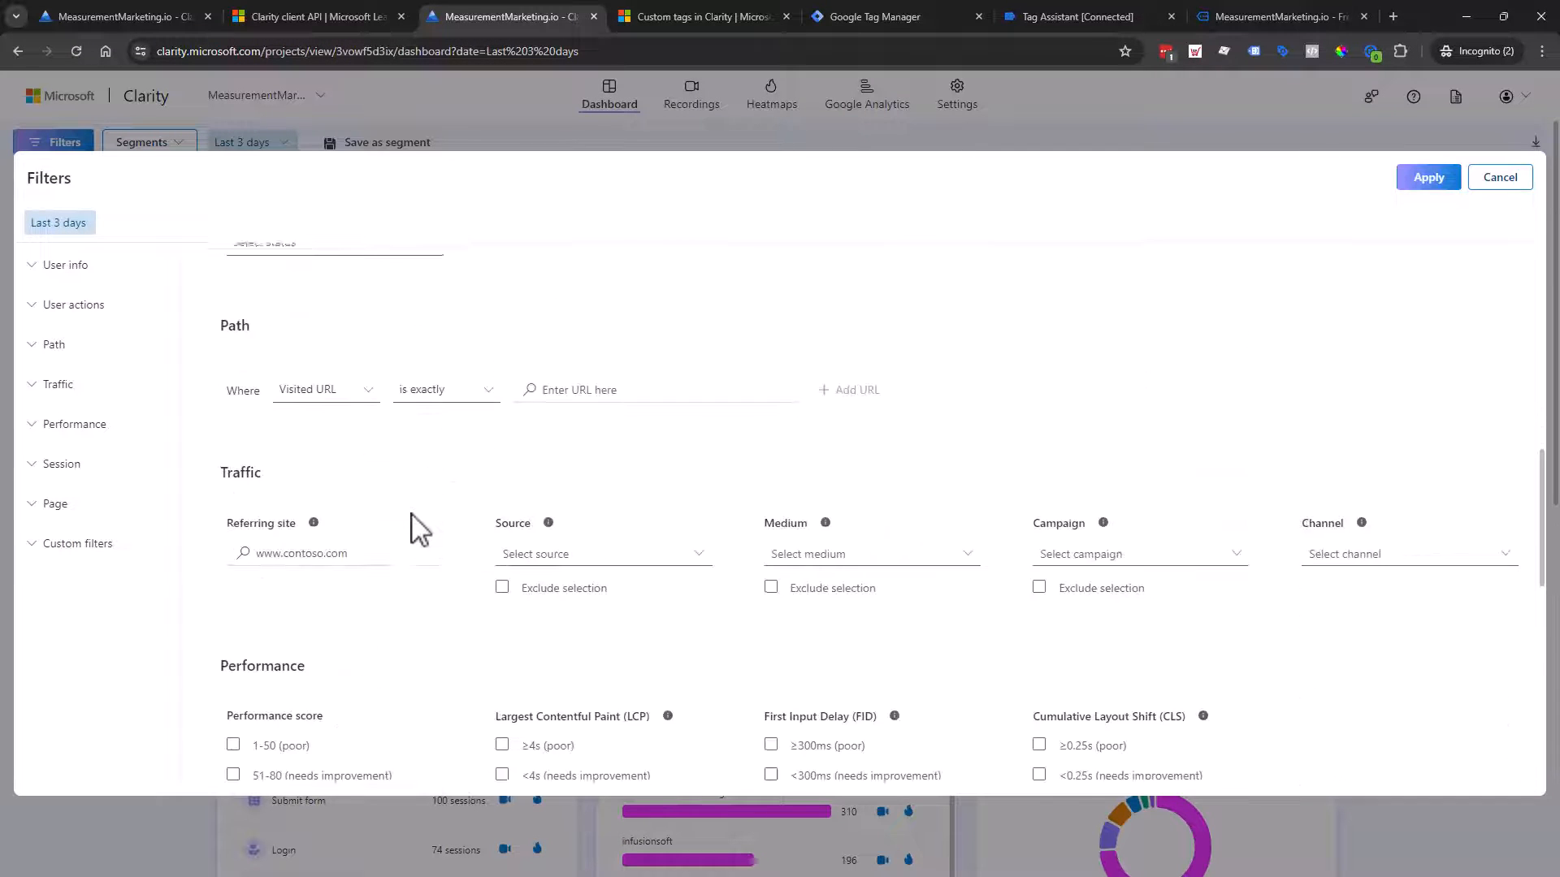
{"action": "scroll", "coordinate": [325, 620], "scroll_direction": "down", "scroll_amount": 2}
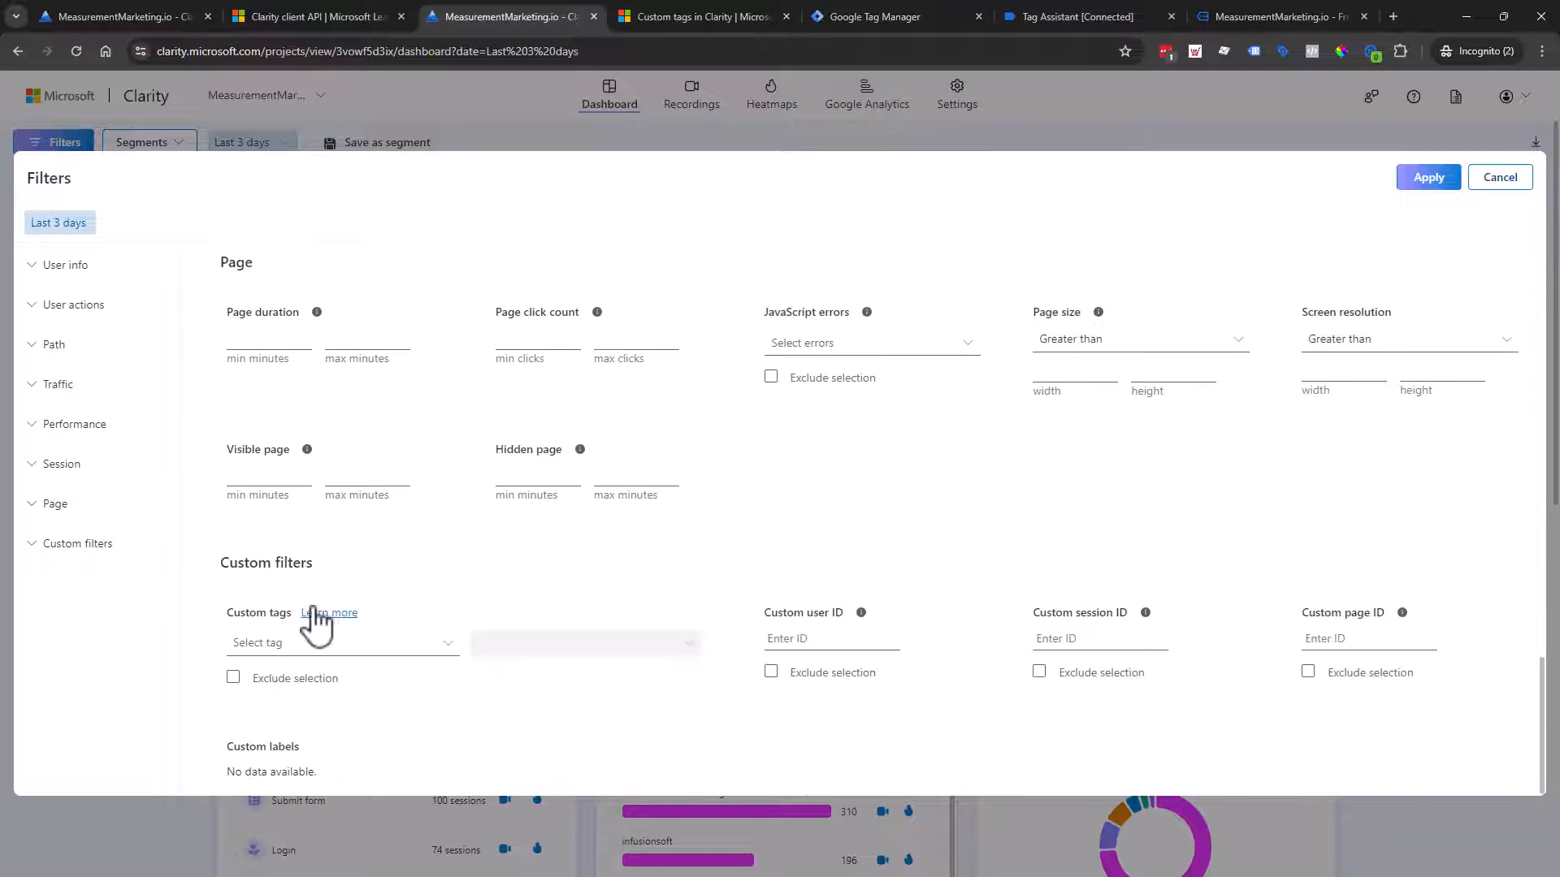
{"action": "left_click", "coordinate": [438, 646]}
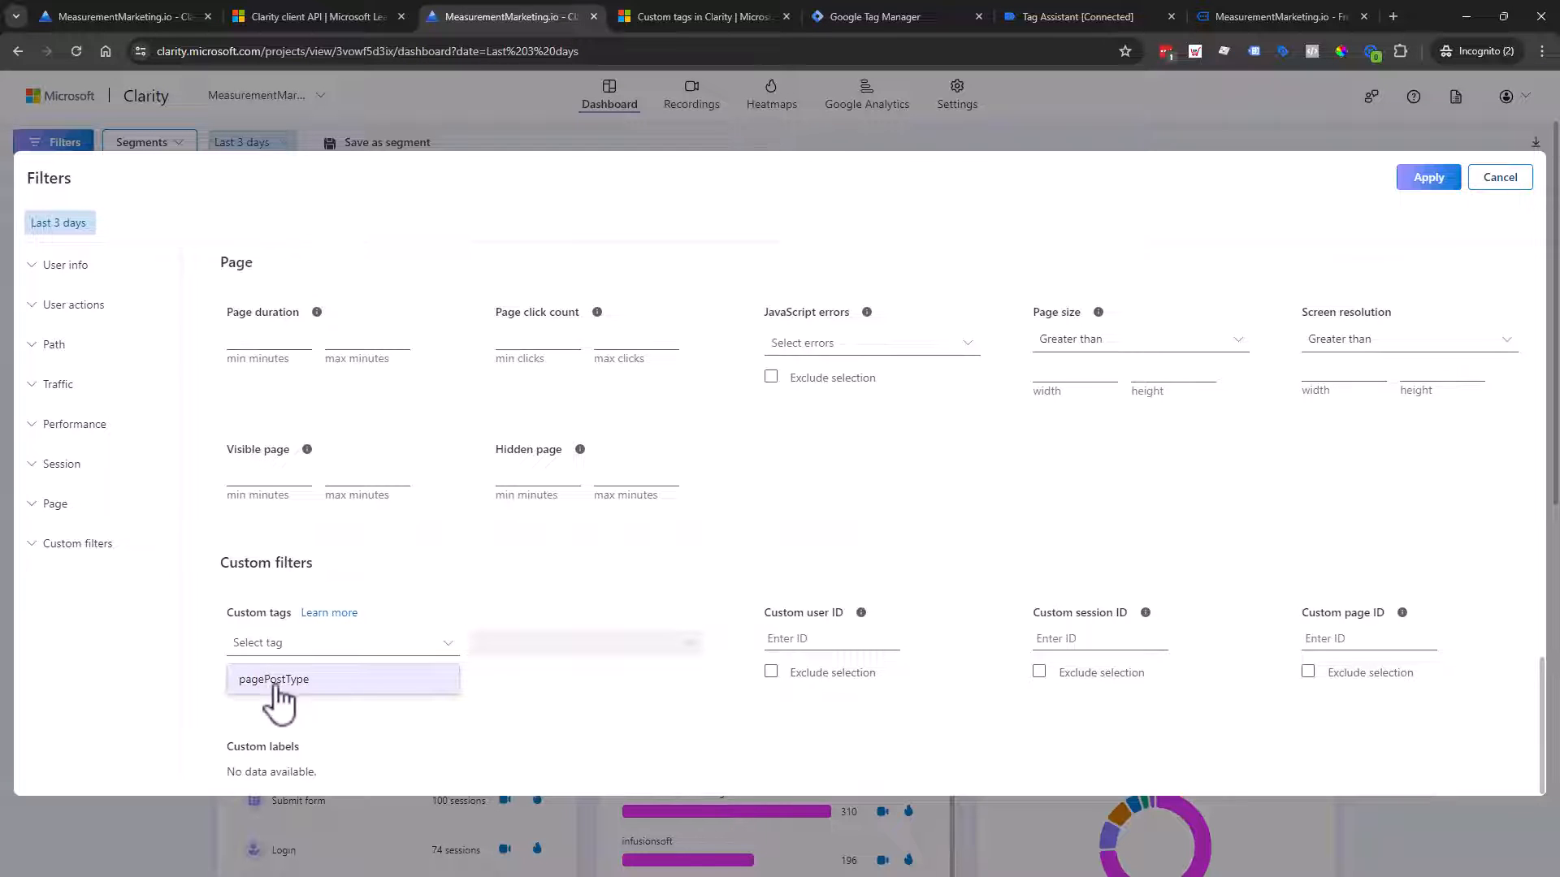
{"action": "left_click", "coordinate": [358, 680]}
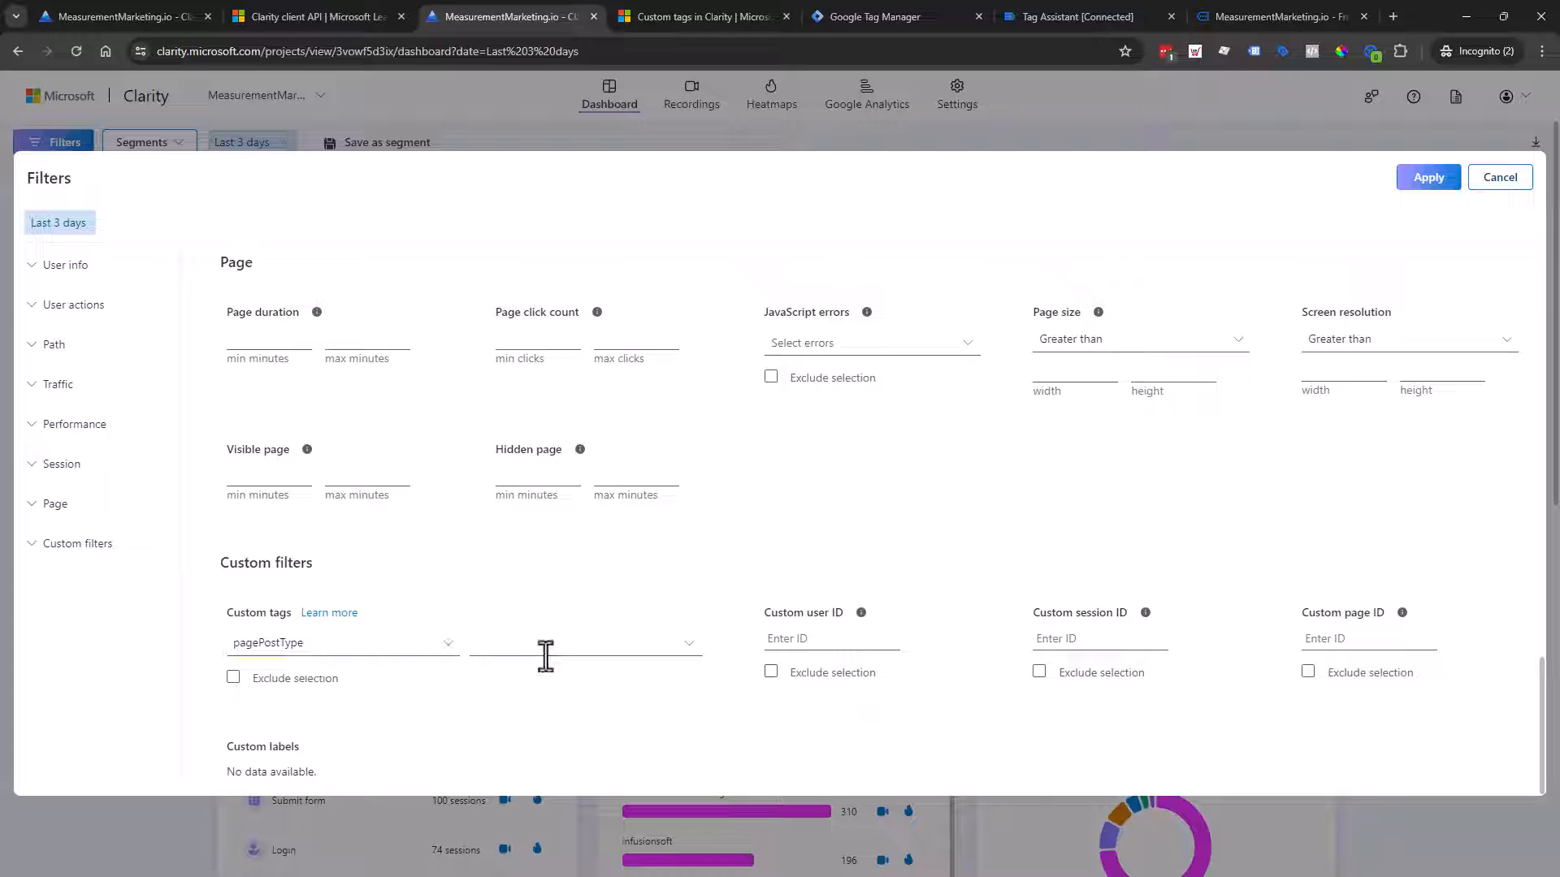
{"action": "left_click", "coordinate": [691, 645]}
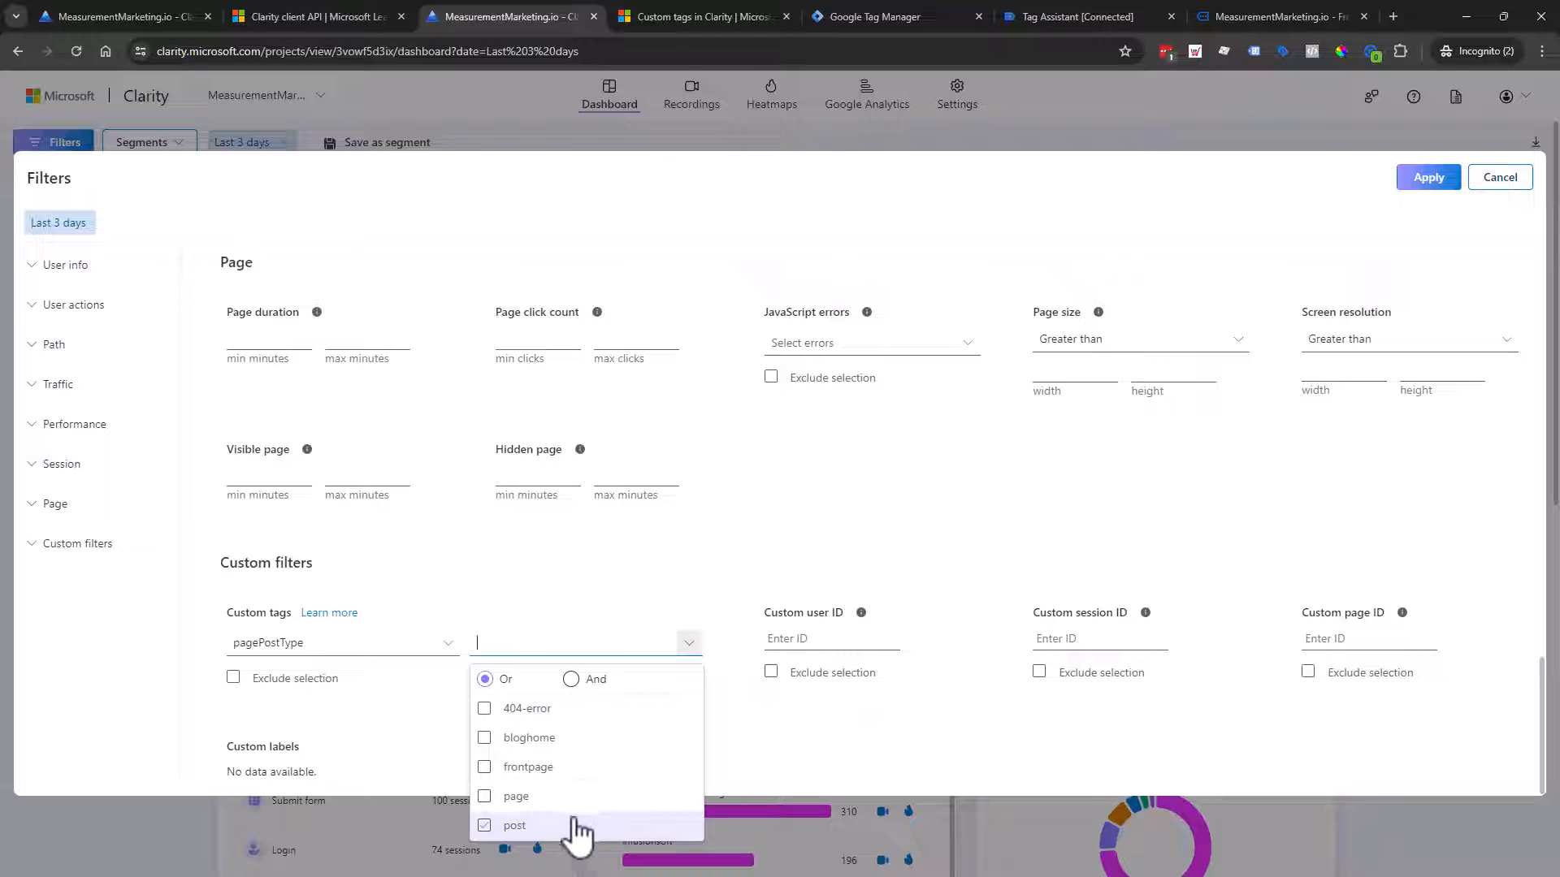
{"action": "left_click", "coordinate": [485, 825]}
{"action": "left_click", "coordinate": [359, 771]}
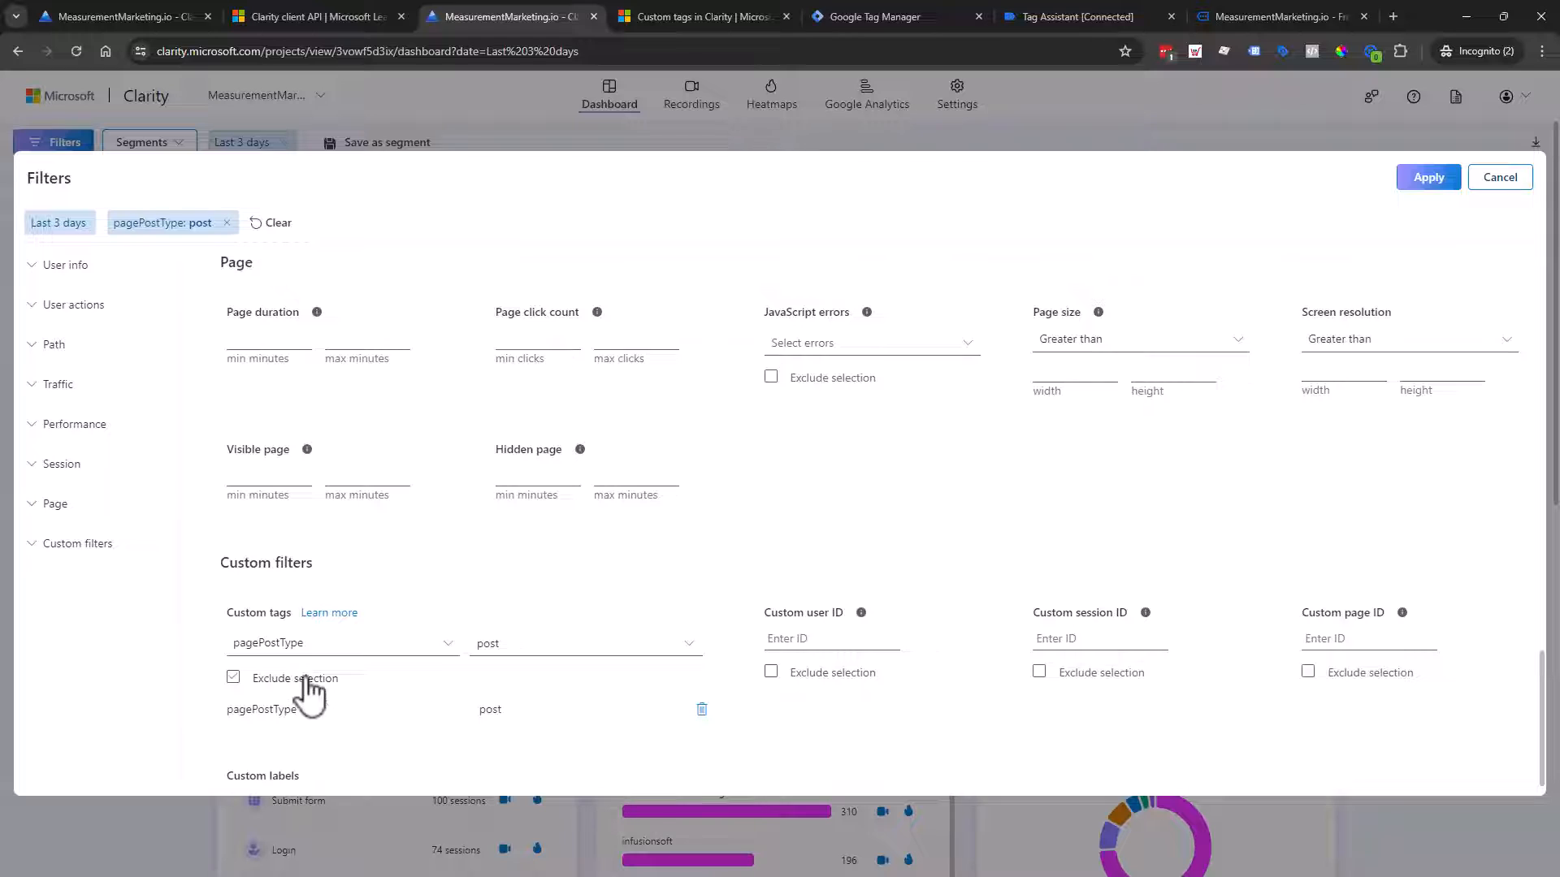
Step: Recheck the custom tag choices, then go back to Tag Assistant's Data Layer view
{"action": "left_click", "coordinate": [372, 655]}
{"action": "left_click", "coordinate": [326, 742]}
{"action": "left_click", "coordinate": [671, 645]}
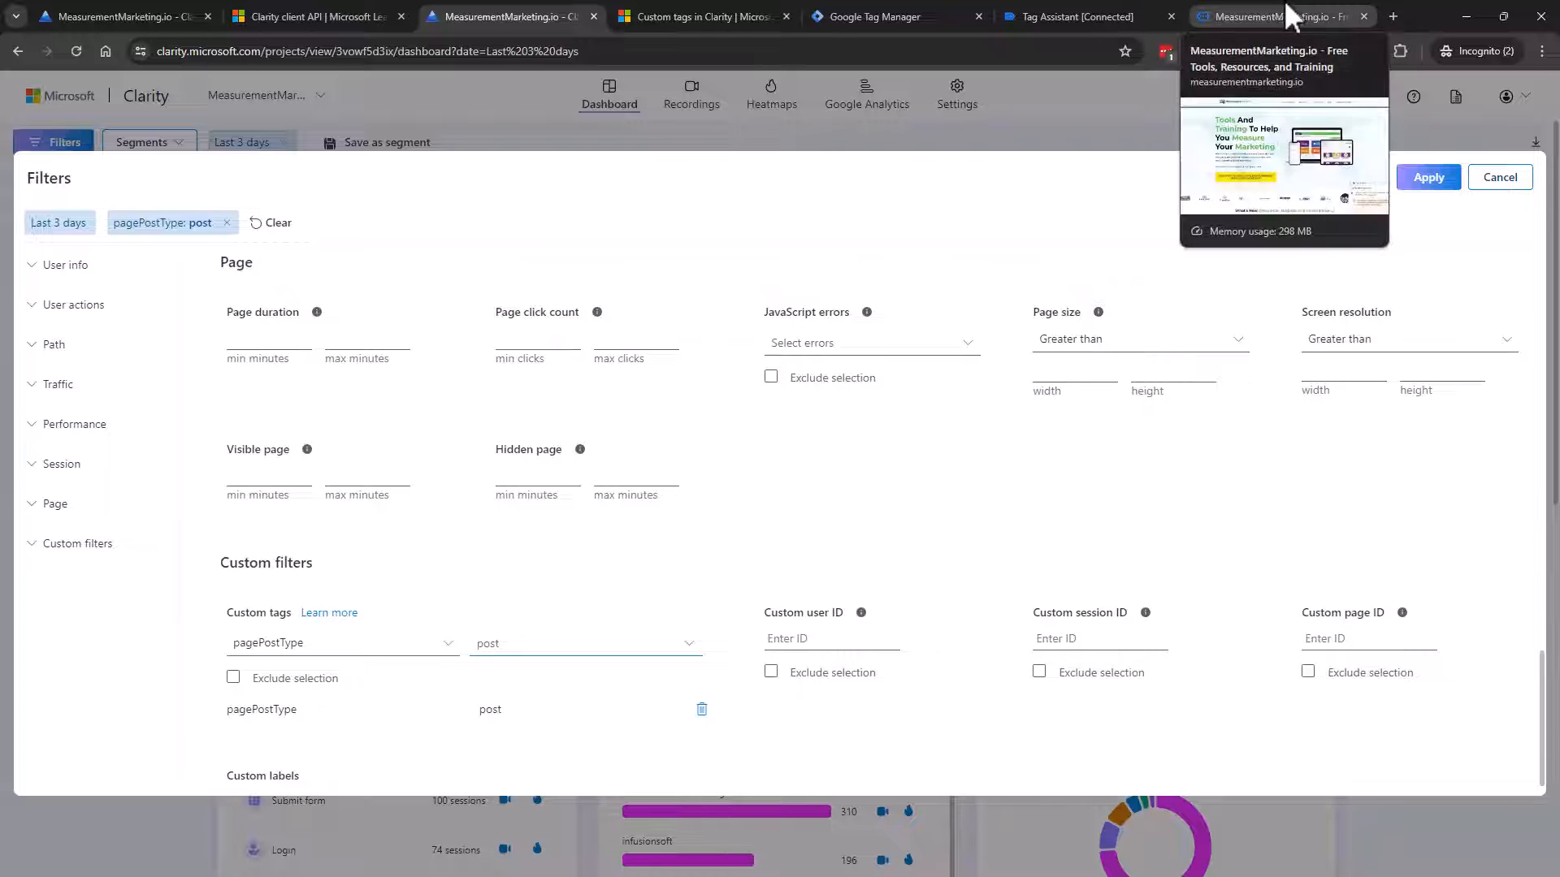
{"action": "left_click", "coordinate": [1071, 16]}
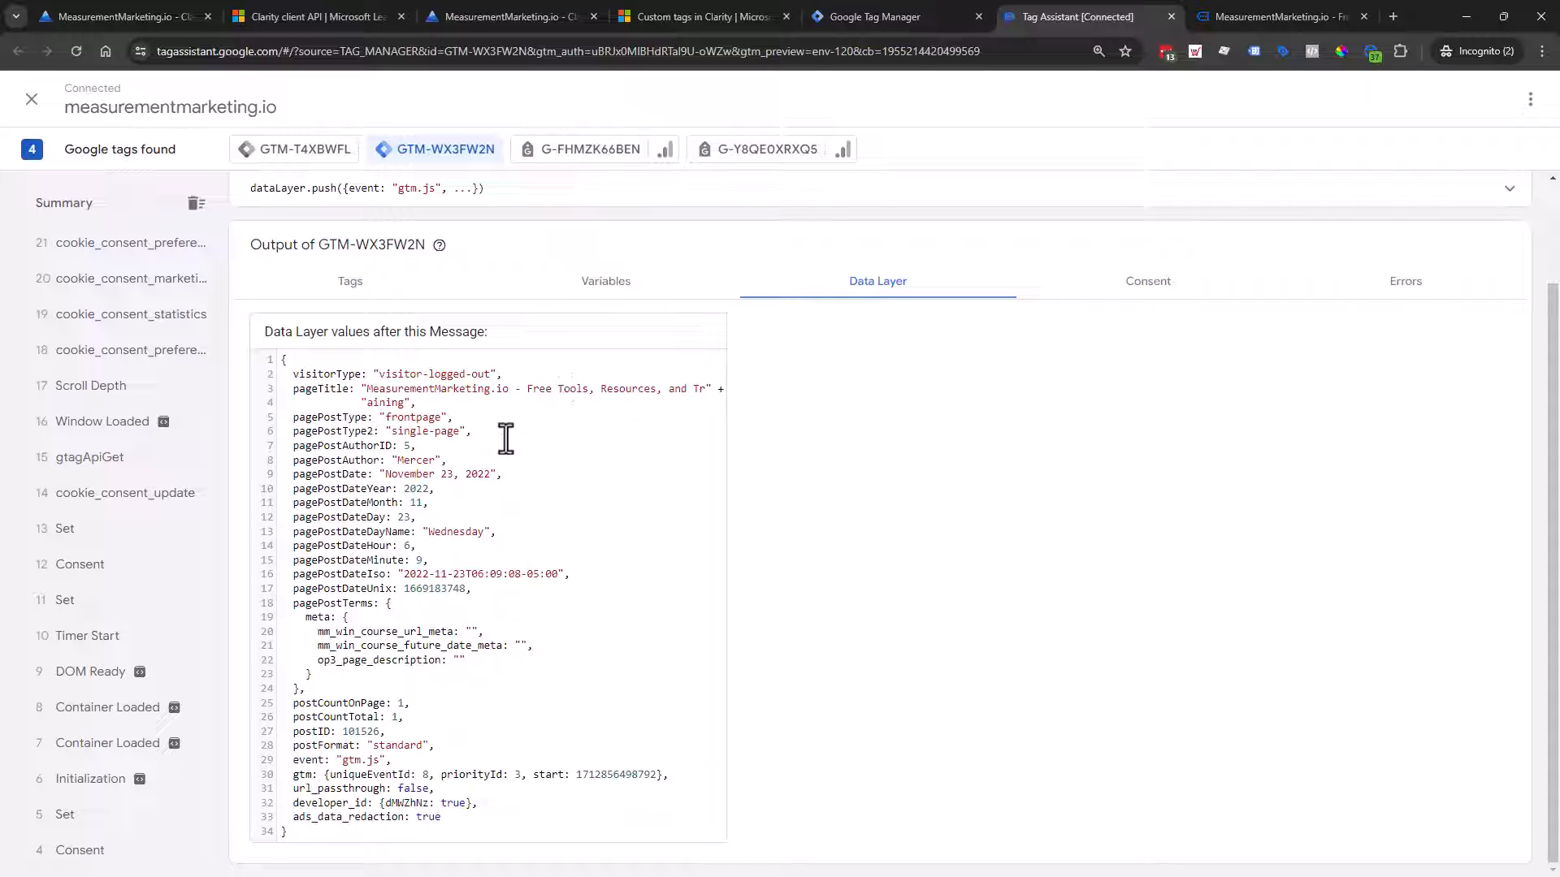
Step: Highlight the page data layer values, scroll through the Container Loaded variables, then return to the Tags list
{"action": "left_click_drag", "start_coordinate": [332, 402], "coordinate": [463, 589]}
{"action": "left_click", "coordinate": [605, 291]}
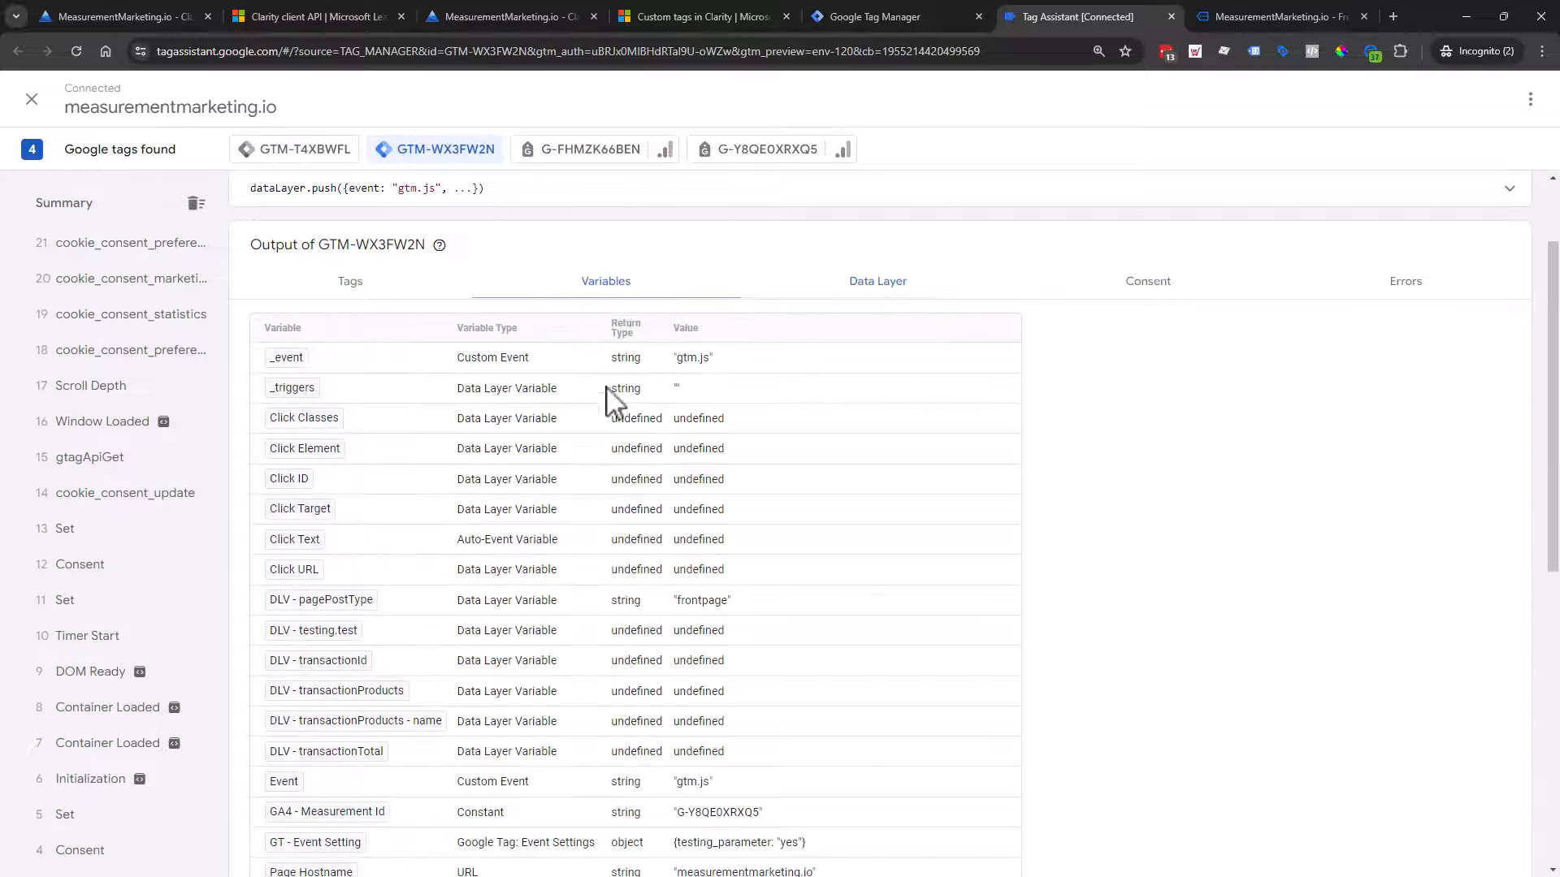
{"action": "scroll", "coordinate": [568, 568], "scroll_direction": "down", "scroll_amount": 4}
{"action": "scroll", "coordinate": [533, 432], "scroll_direction": "down", "scroll_amount": 3}
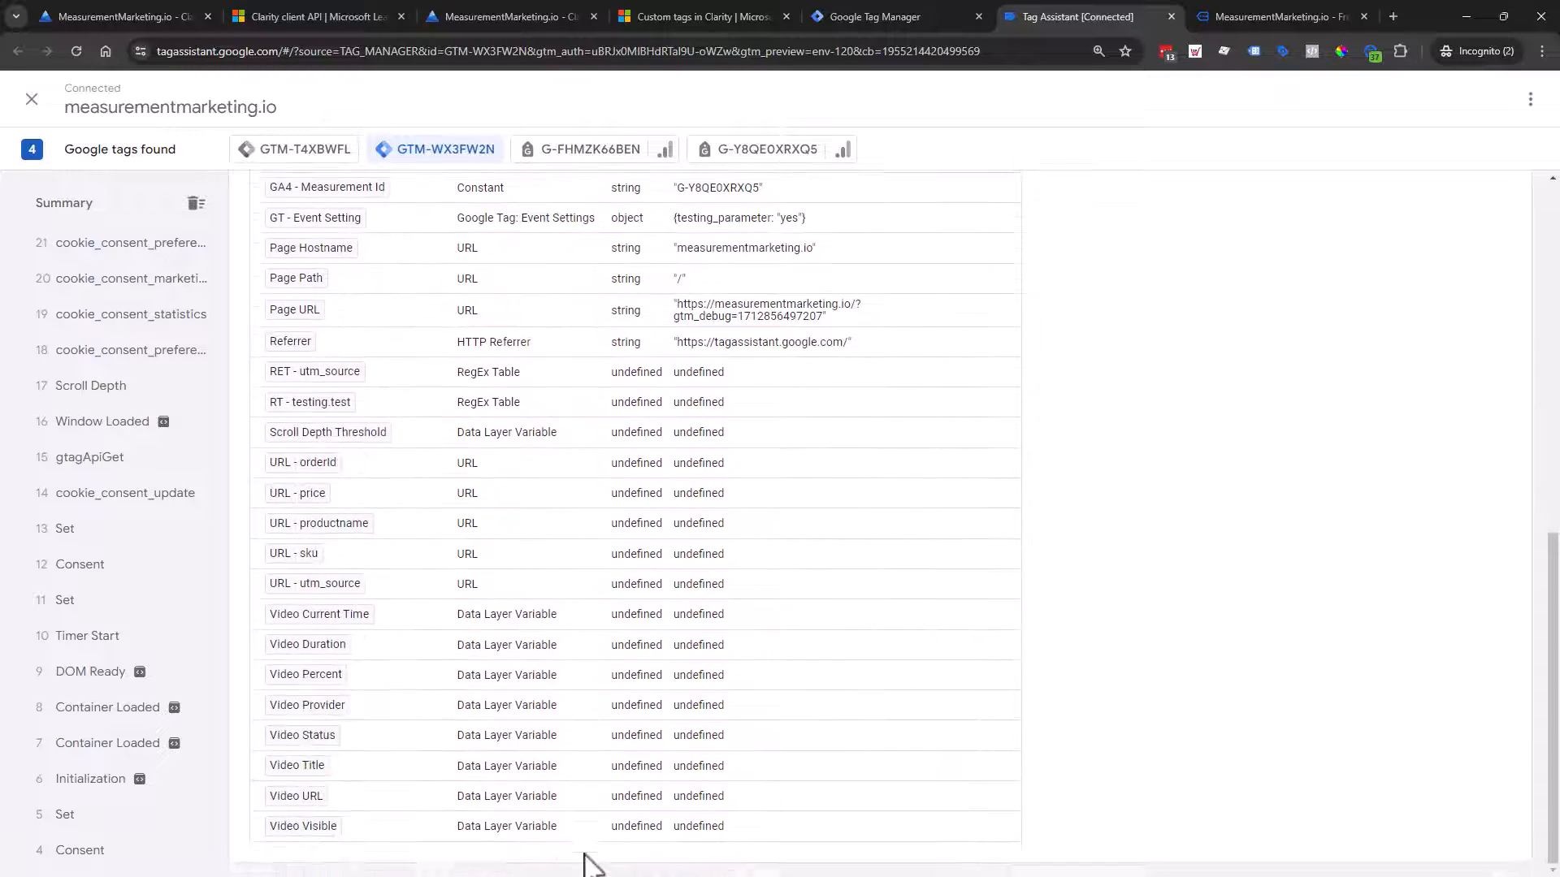
{"action": "scroll", "coordinate": [620, 529], "scroll_direction": "up", "scroll_amount": 6}
{"action": "scroll", "coordinate": [700, 457], "scroll_direction": "up", "scroll_amount": 5}
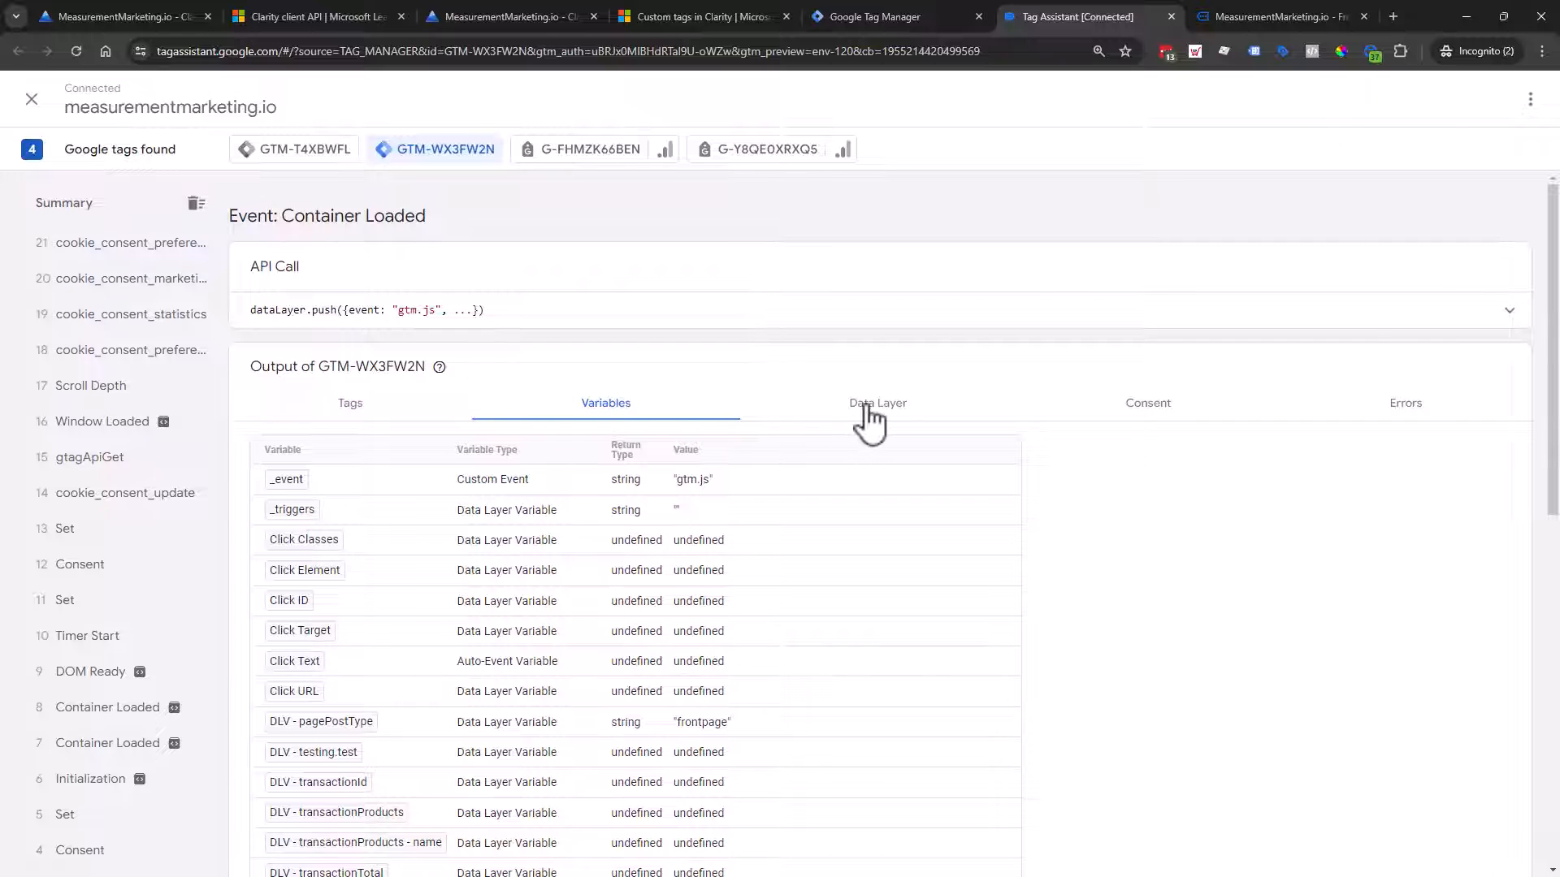
{"action": "scroll", "coordinate": [845, 439], "scroll_direction": "down", "scroll_amount": 1}
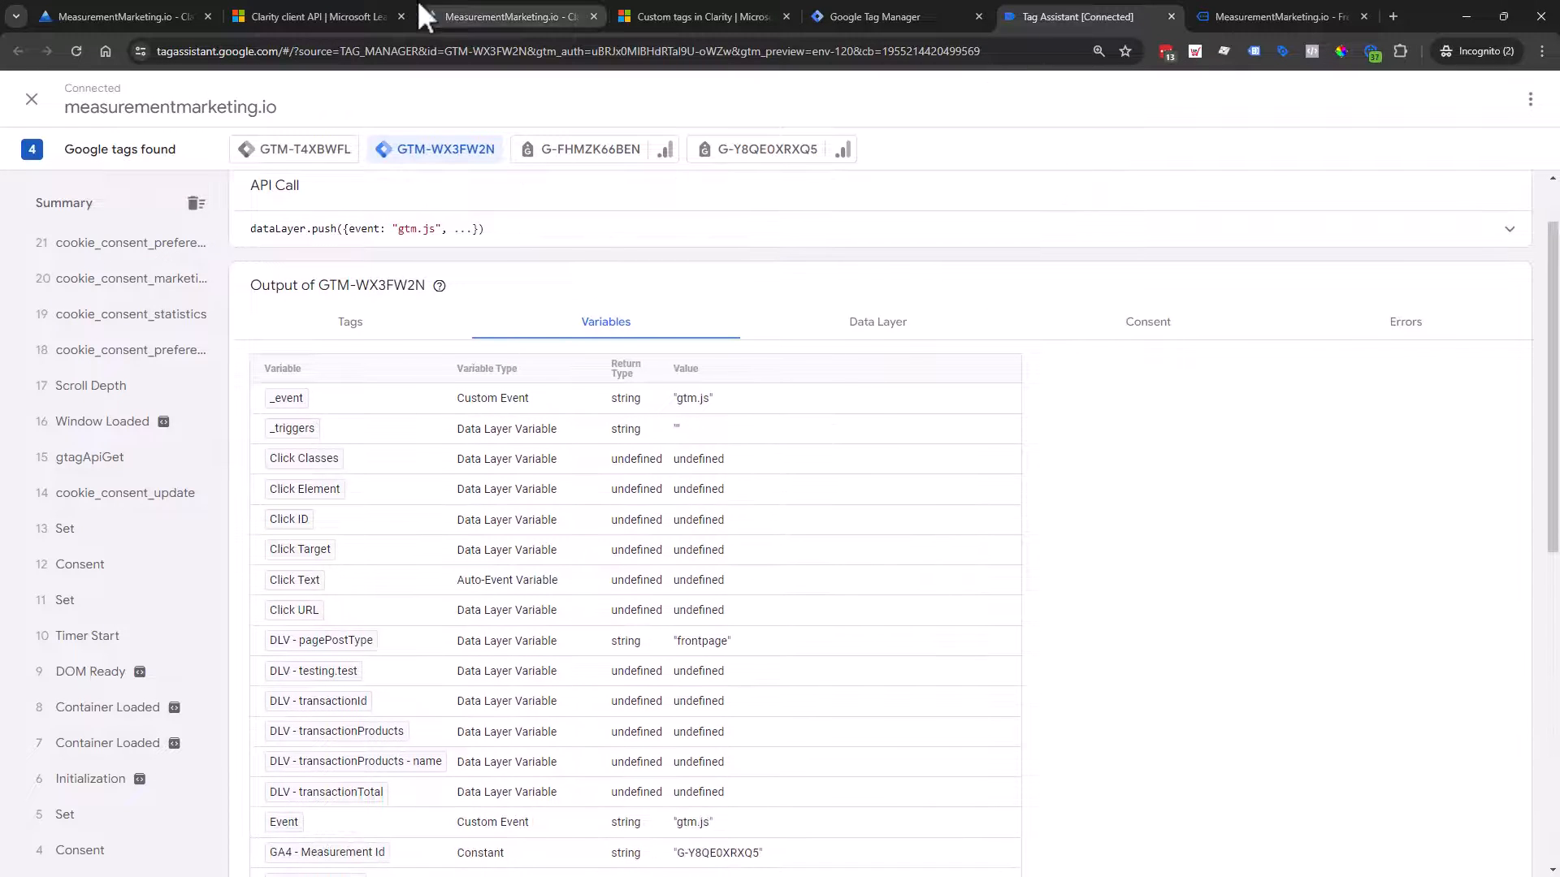
{"action": "left_click", "coordinate": [908, 6]}
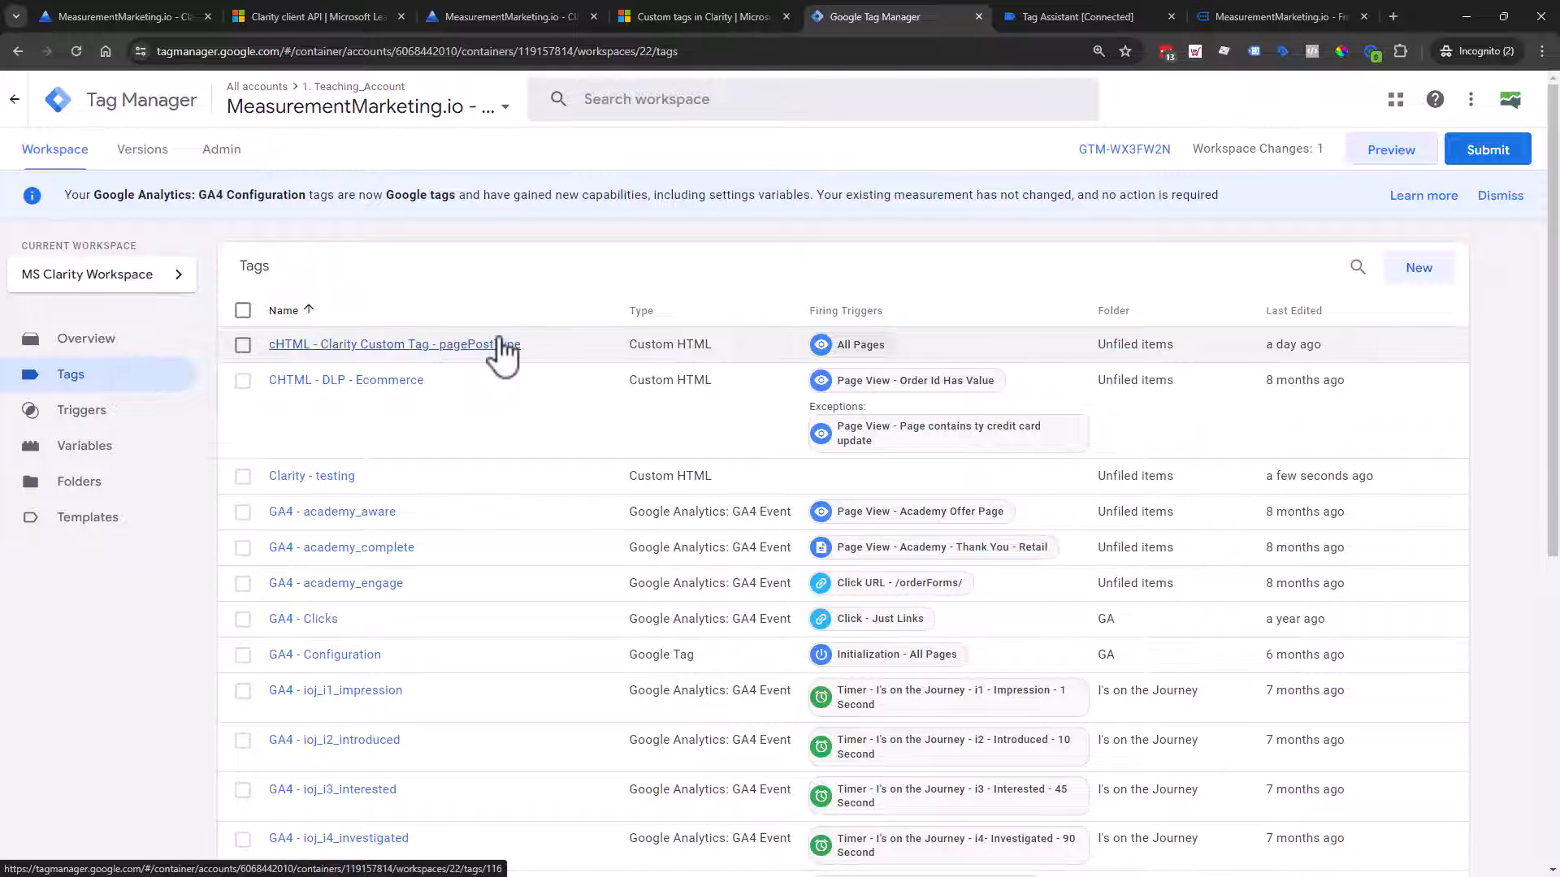
Step: Review the cHTML - Clarity Custom Tag - pagePostType tag, then return to Tag Assistant's variables output
{"action": "left_click", "coordinate": [421, 345]}
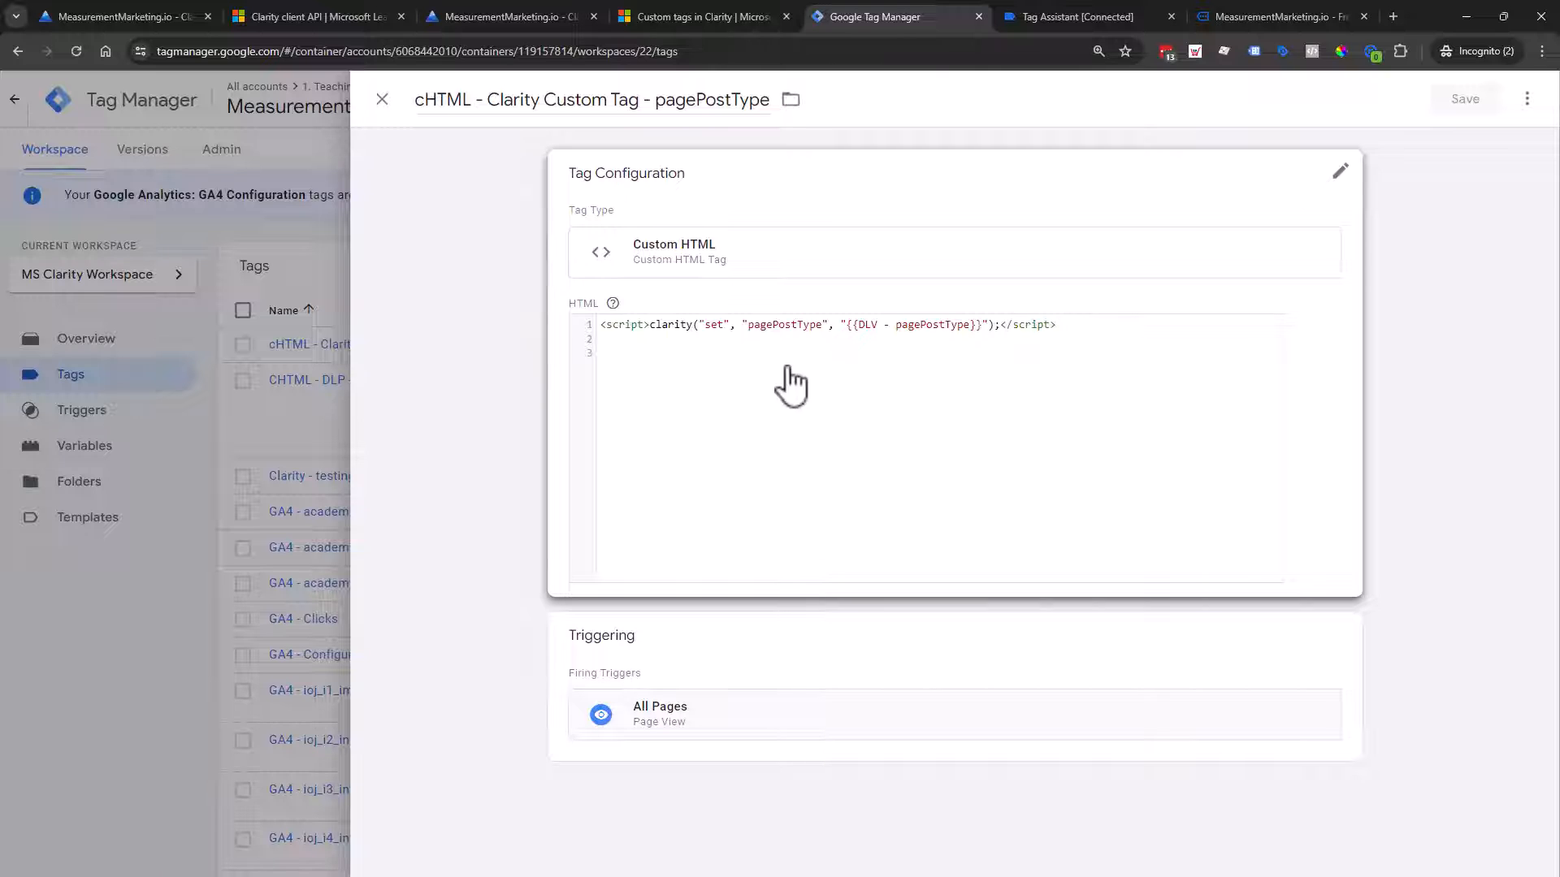
{"action": "left_click", "coordinate": [382, 99]}
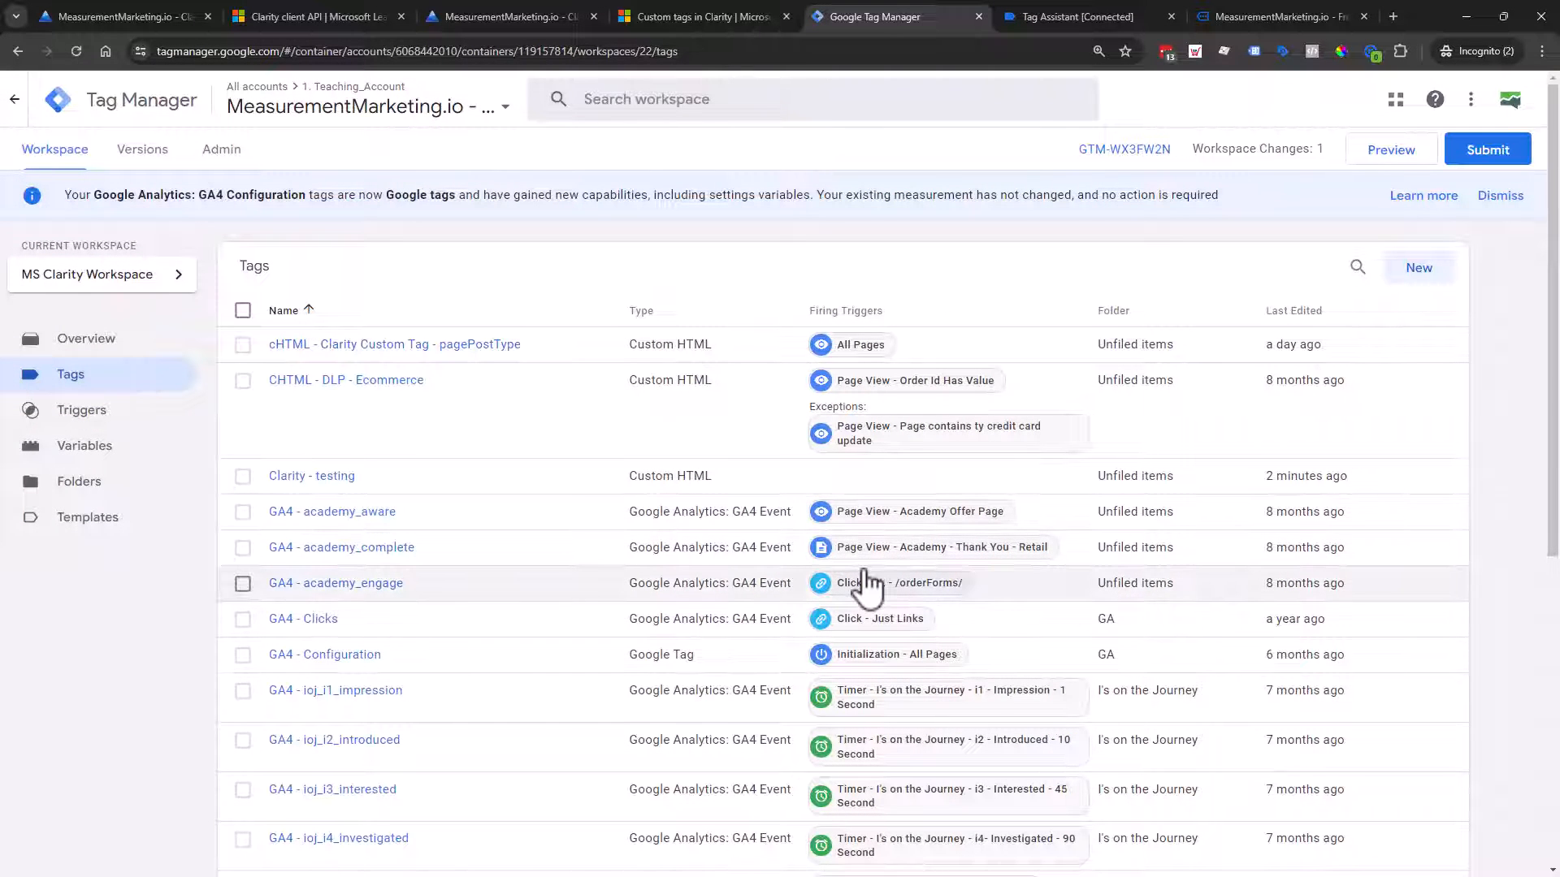
{"action": "scroll", "coordinate": [329, 560], "scroll_direction": "down", "scroll_amount": 6}
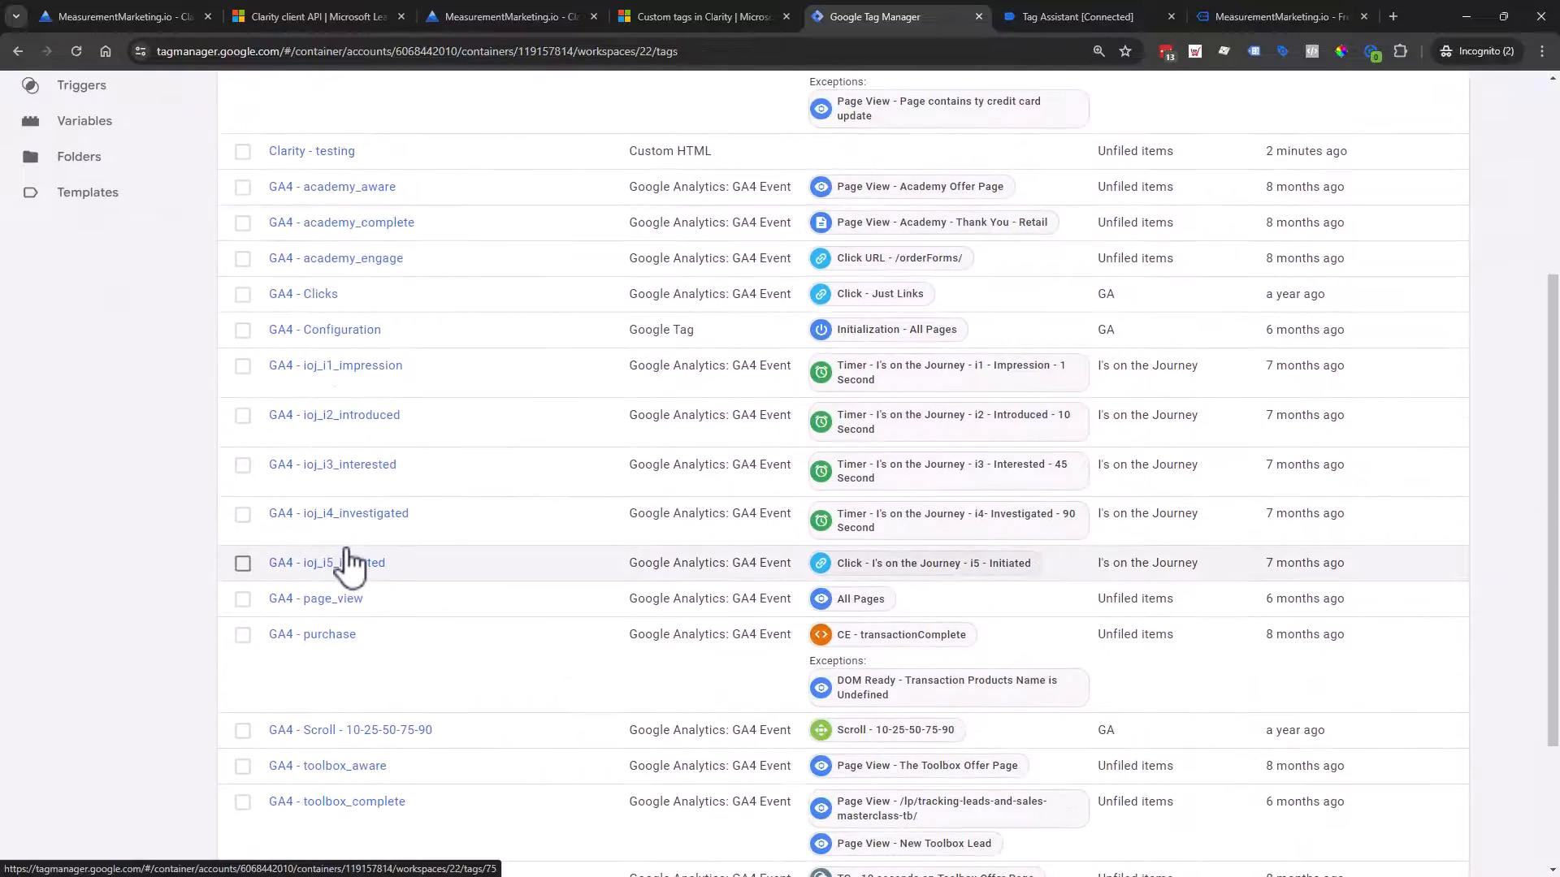
{"action": "scroll", "coordinate": [220, 505], "scroll_direction": "up", "scroll_amount": 2}
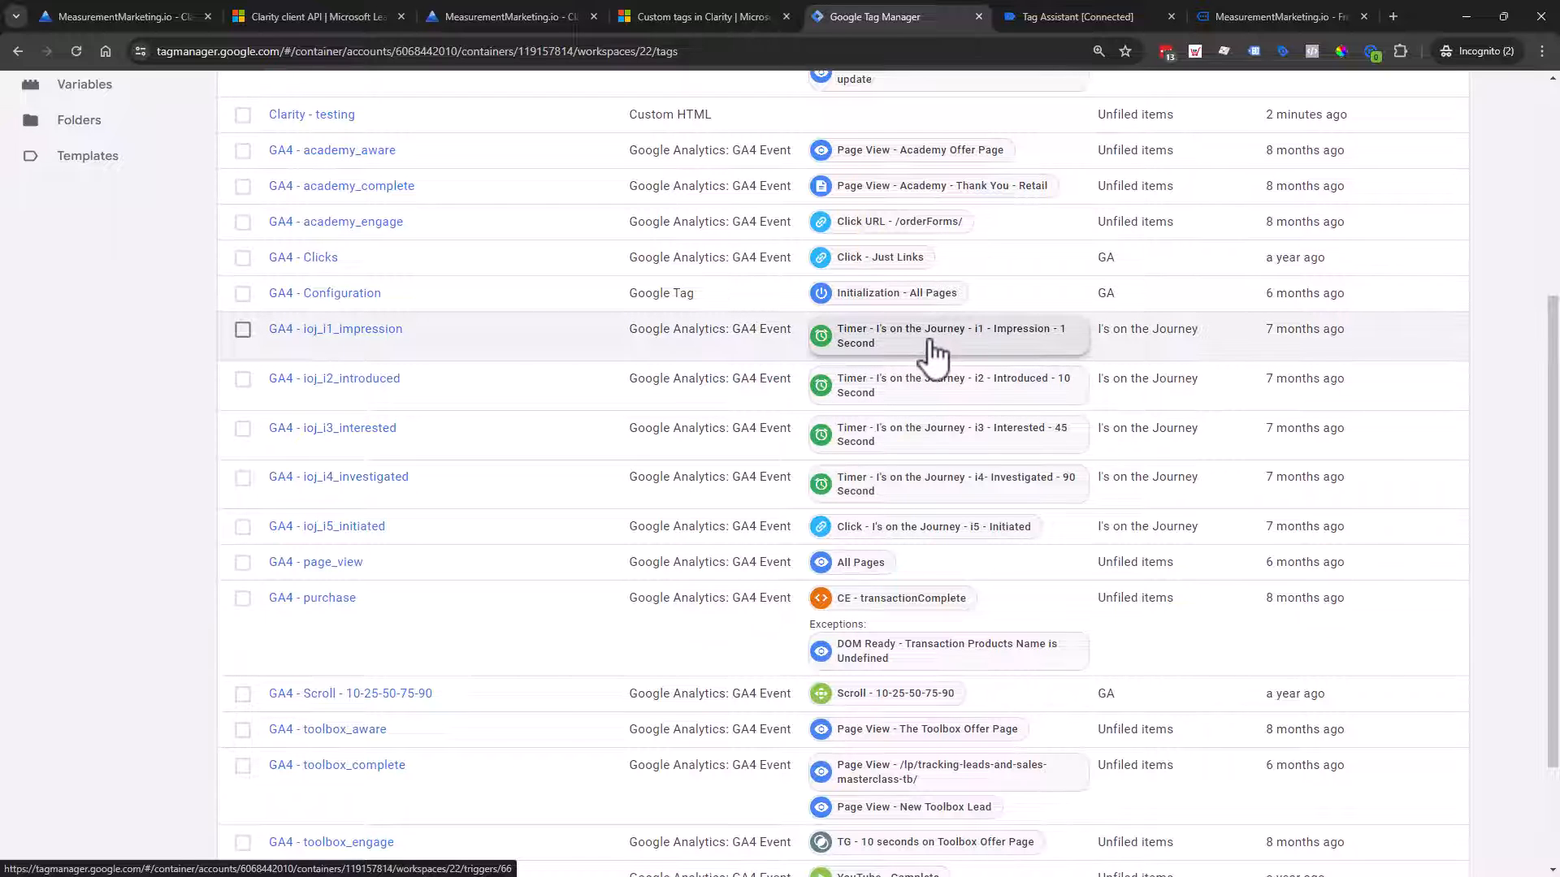
{"action": "scroll", "coordinate": [934, 351], "scroll_direction": "up", "scroll_amount": 4}
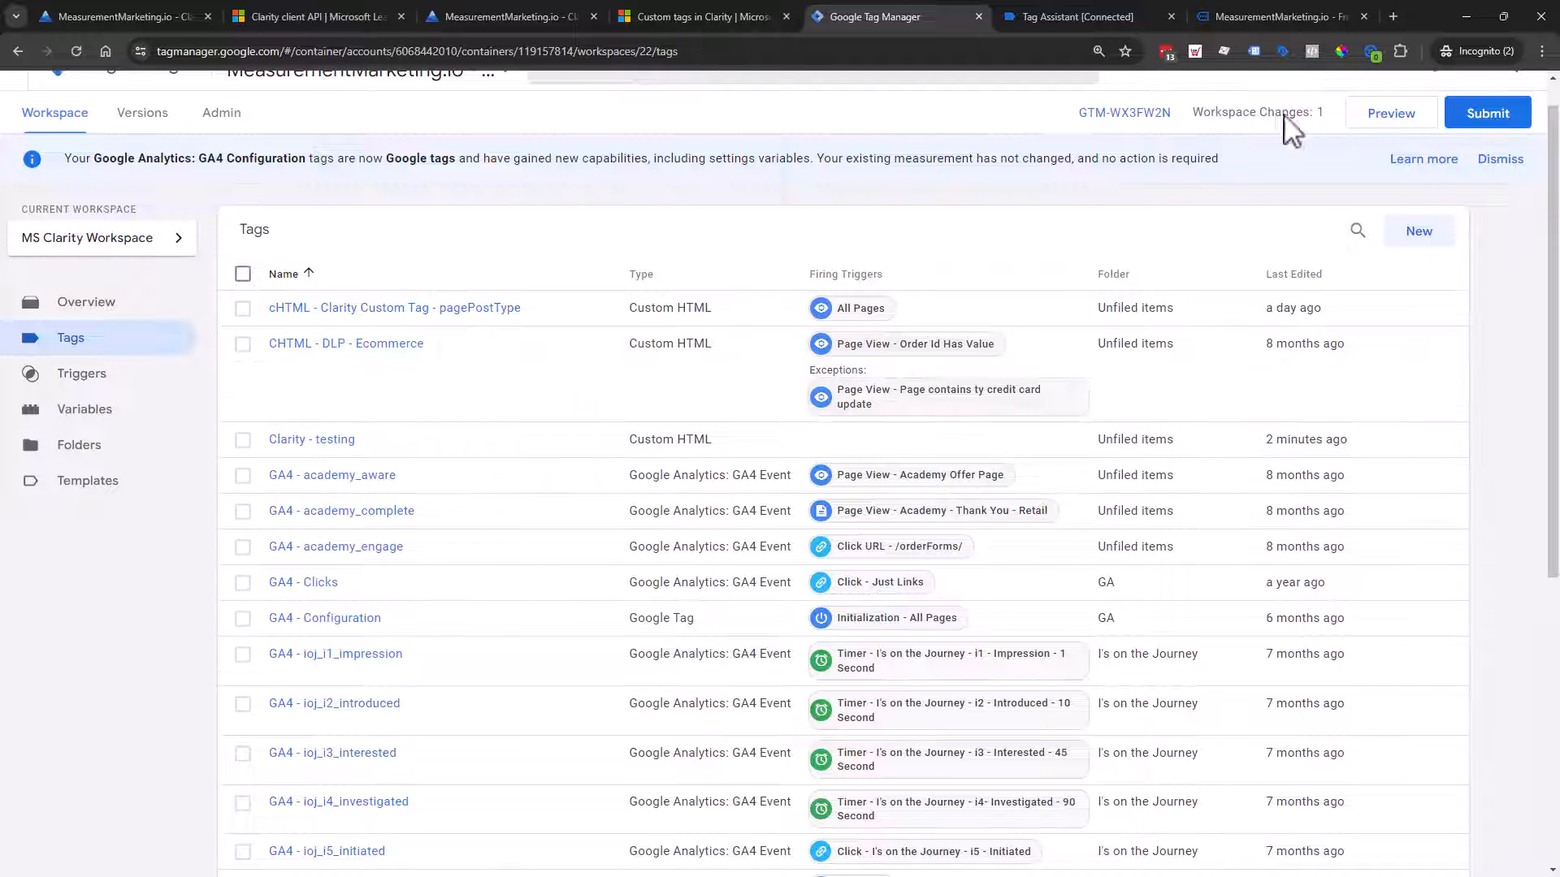
{"action": "left_click", "coordinate": [1057, 11]}
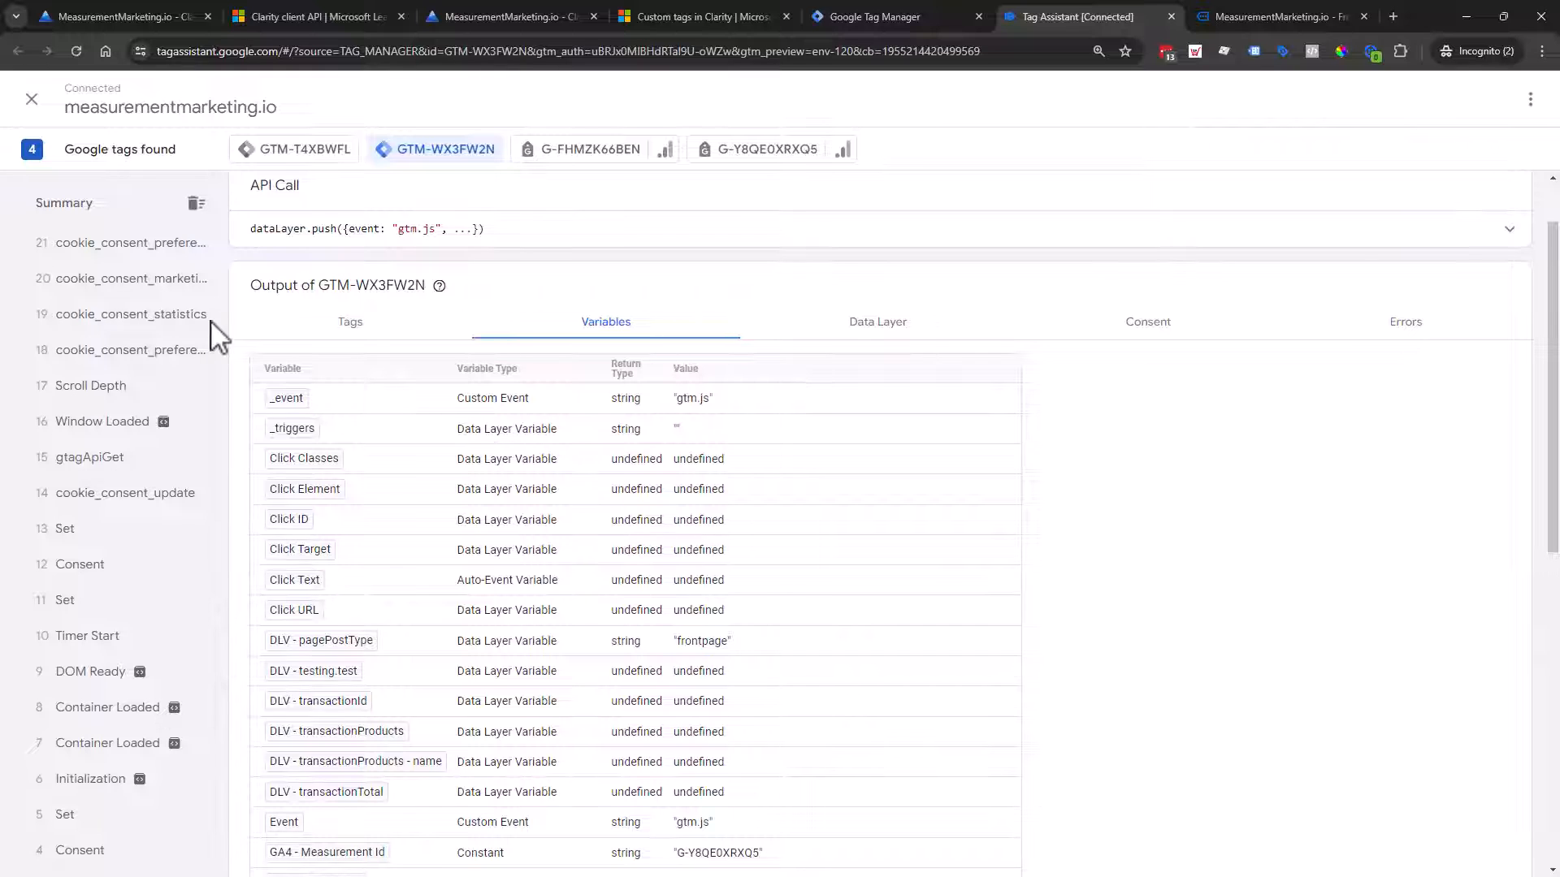
Step: Select the pagePostAuthor key in the Data Layer listing and copy it for use in Tag Manager
{"action": "left_click", "coordinate": [877, 328]}
{"action": "left_click", "coordinate": [529, 541]}
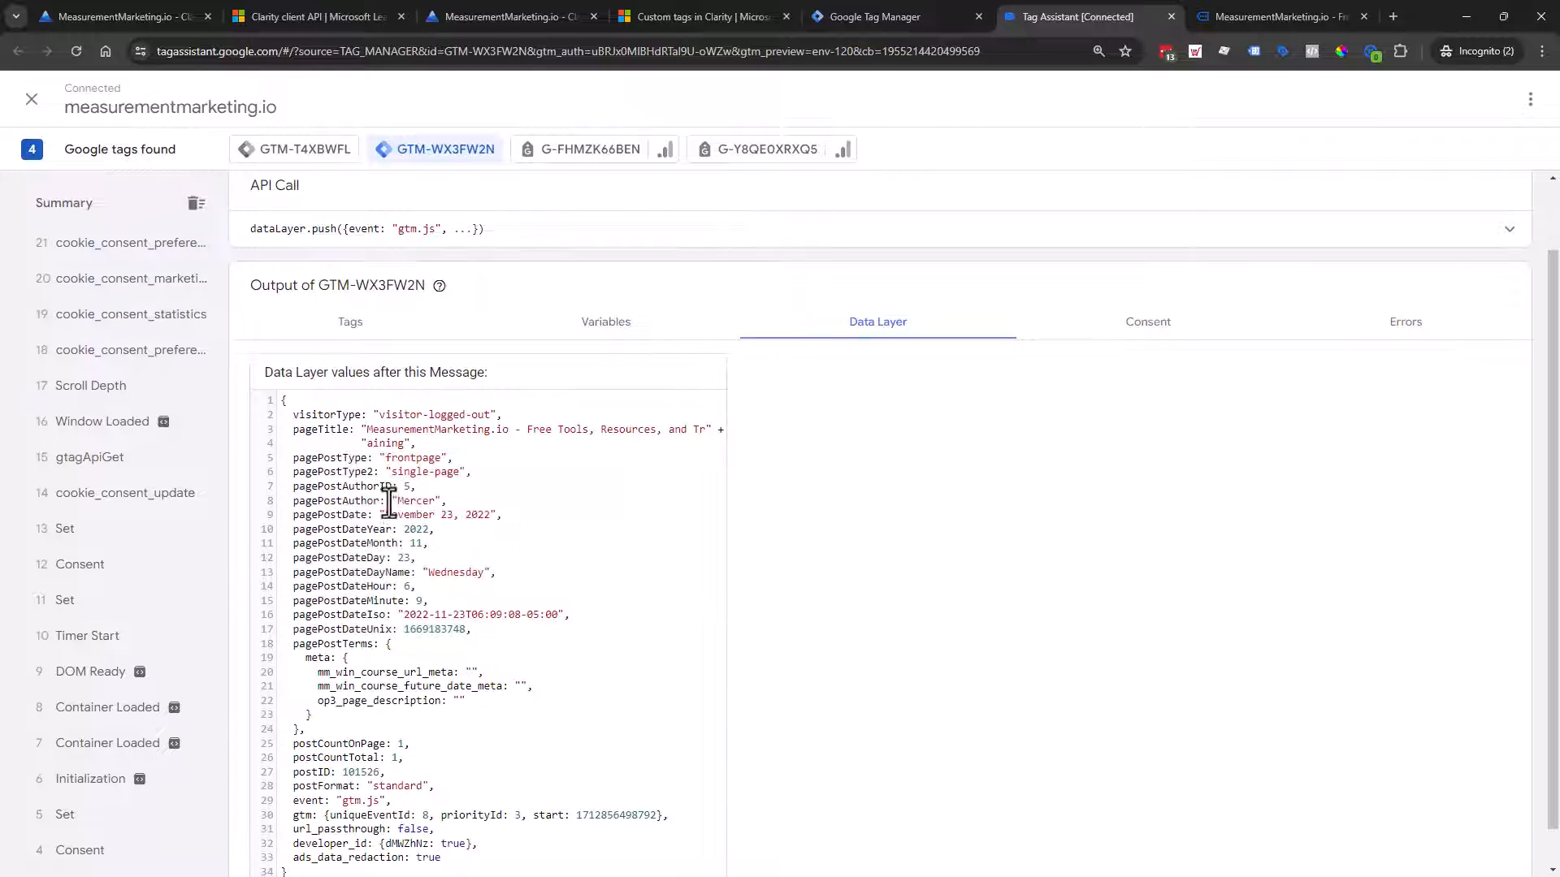
{"action": "left_click_drag", "start_coordinate": [394, 489], "coordinate": [301, 490]}
{"action": "left_click", "coordinate": [304, 500]}
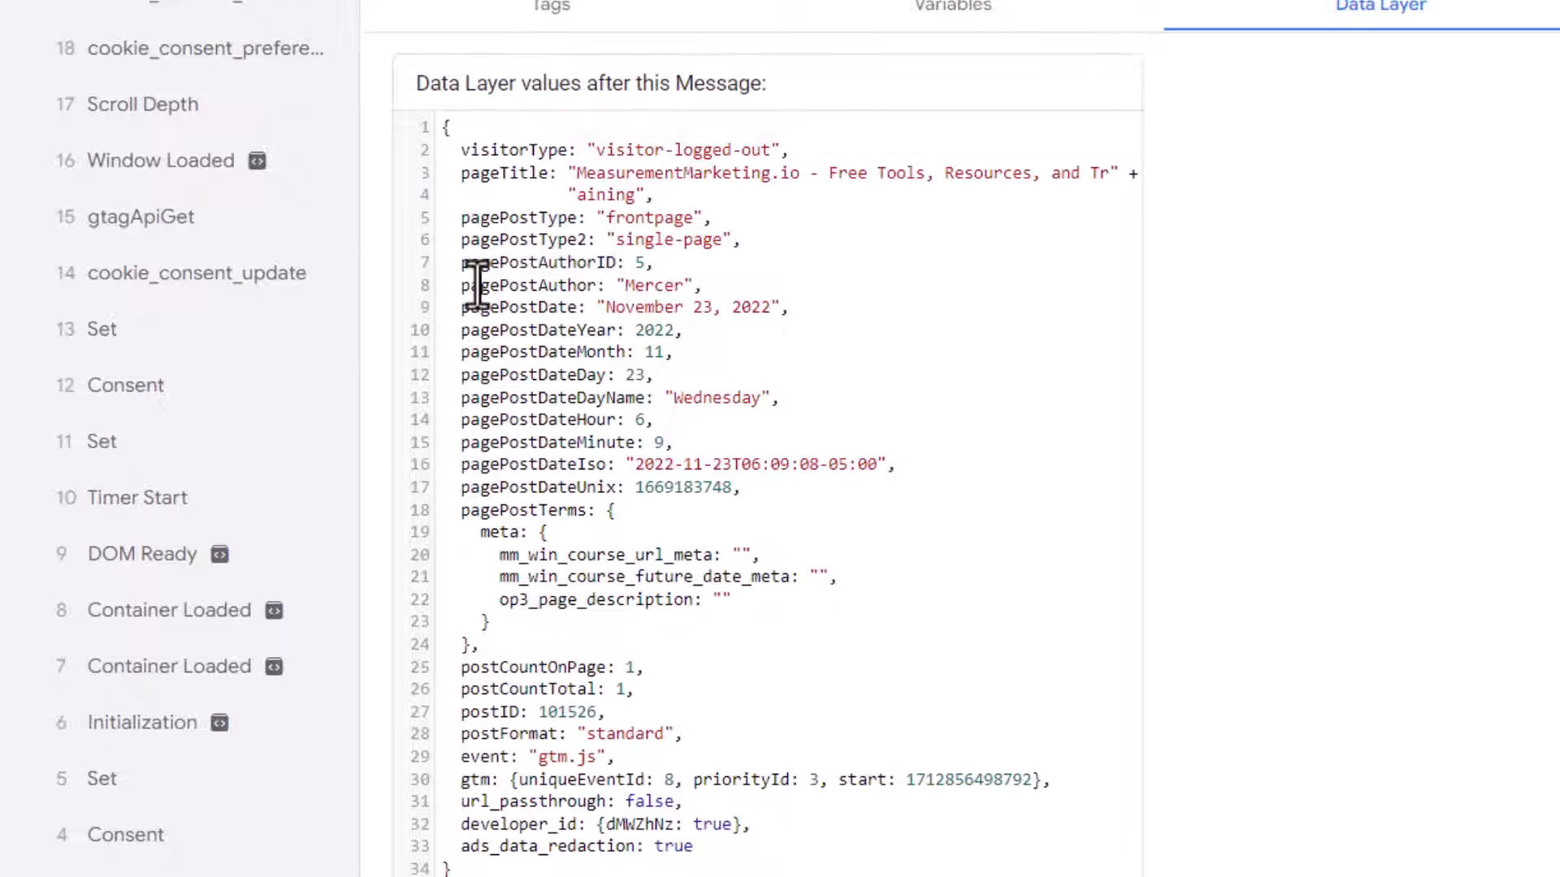
{"action": "left_click_drag", "start_coordinate": [460, 284], "coordinate": [594, 284]}
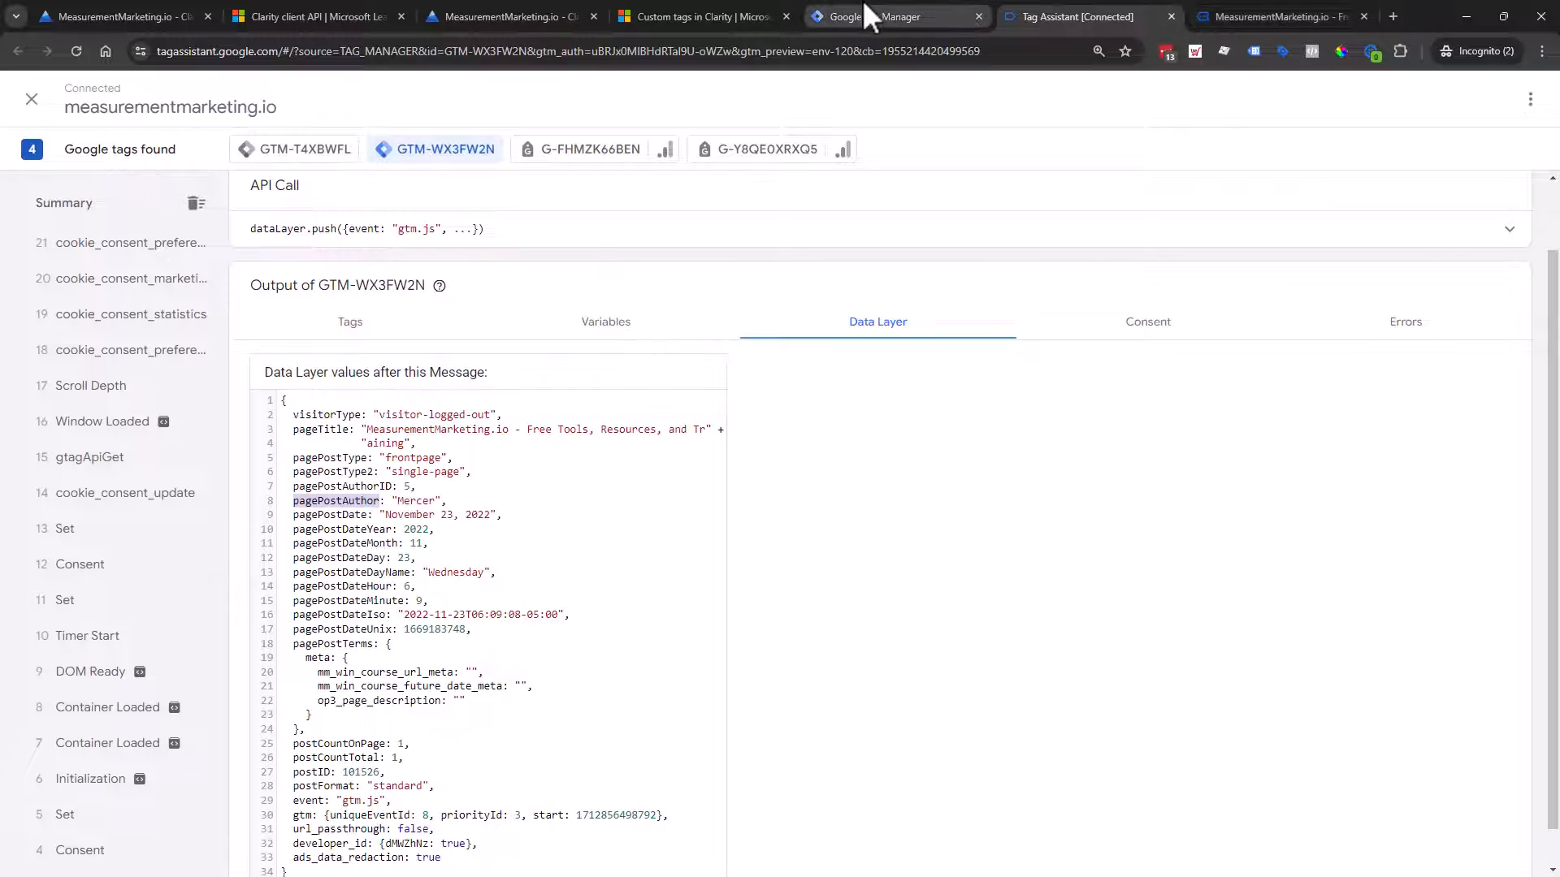
{"action": "left_click", "coordinate": [865, 6]}
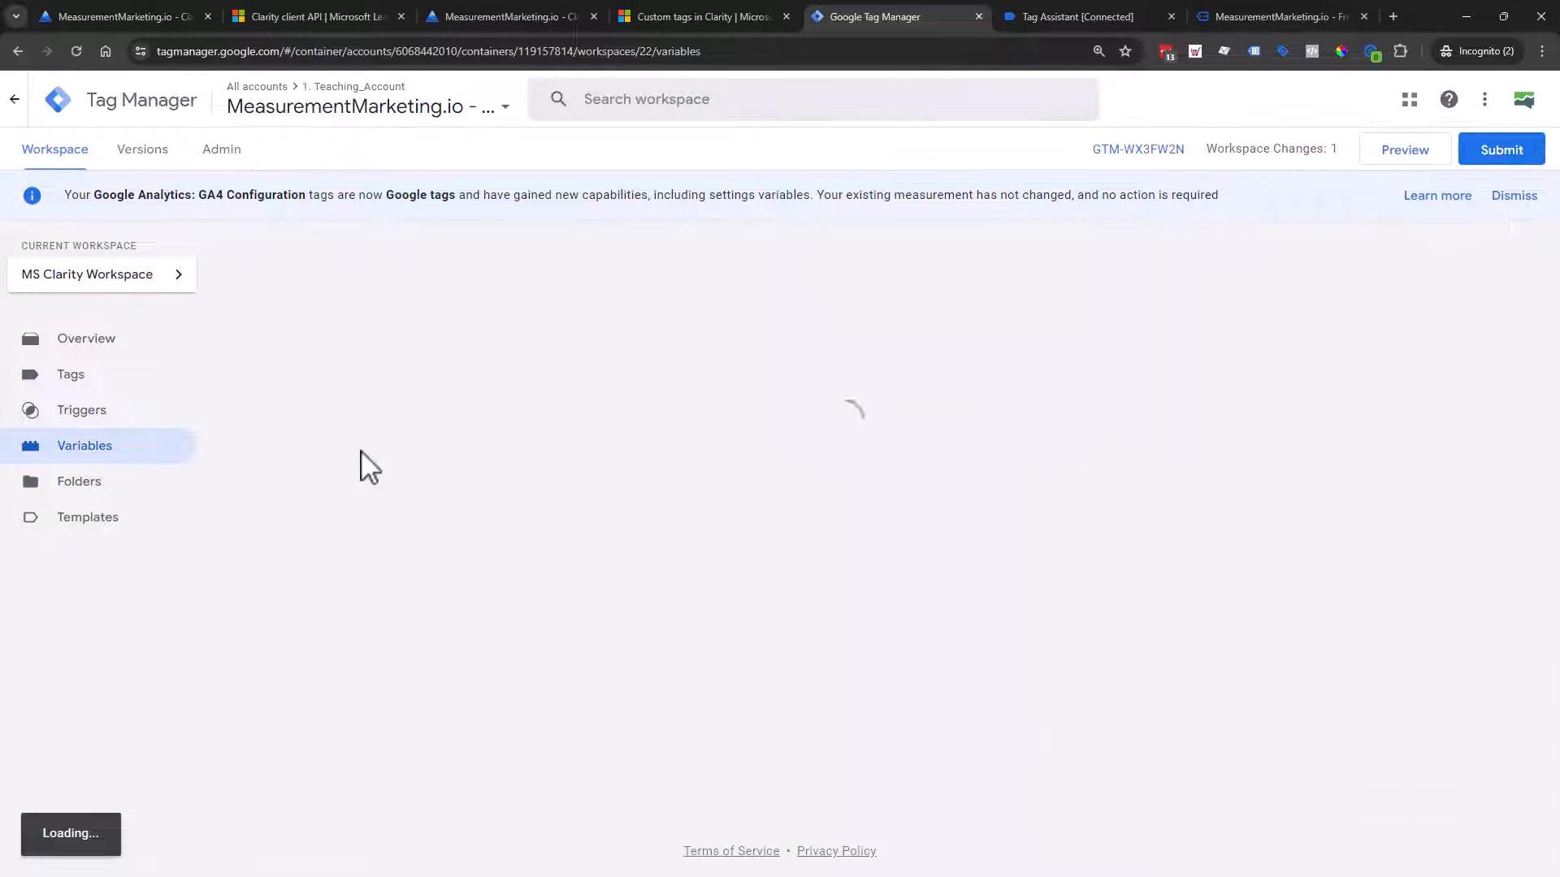
Step: Start a new user-defined variable of type Data Layer Variable, after rechecking the preview's data layer
{"action": "scroll", "coordinate": [1048, 362], "scroll_direction": "down", "scroll_amount": 8}
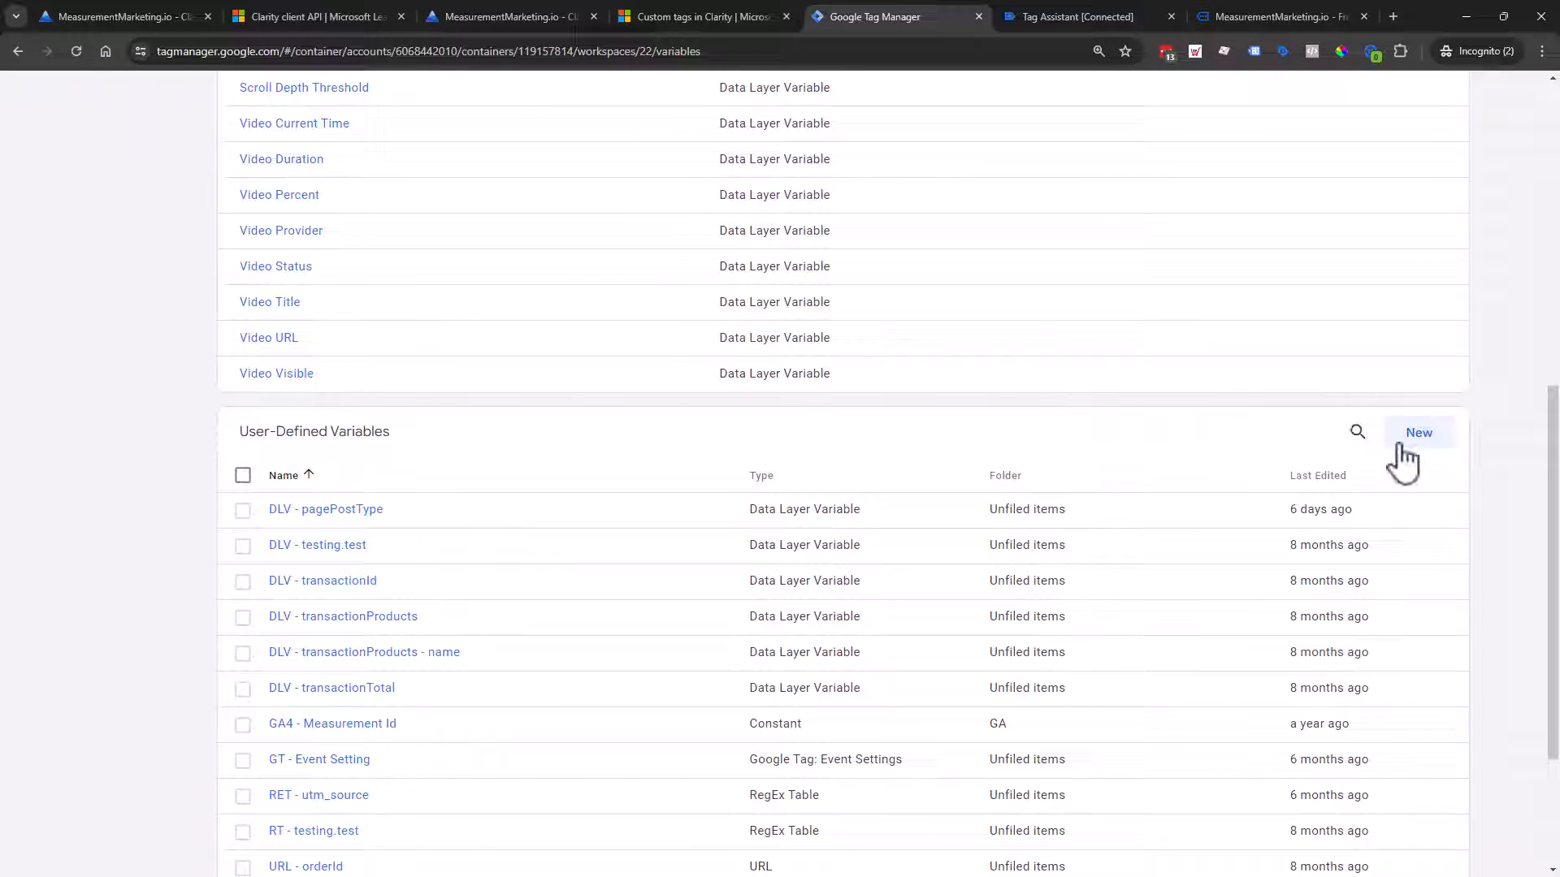
{"action": "left_click", "coordinate": [1435, 443]}
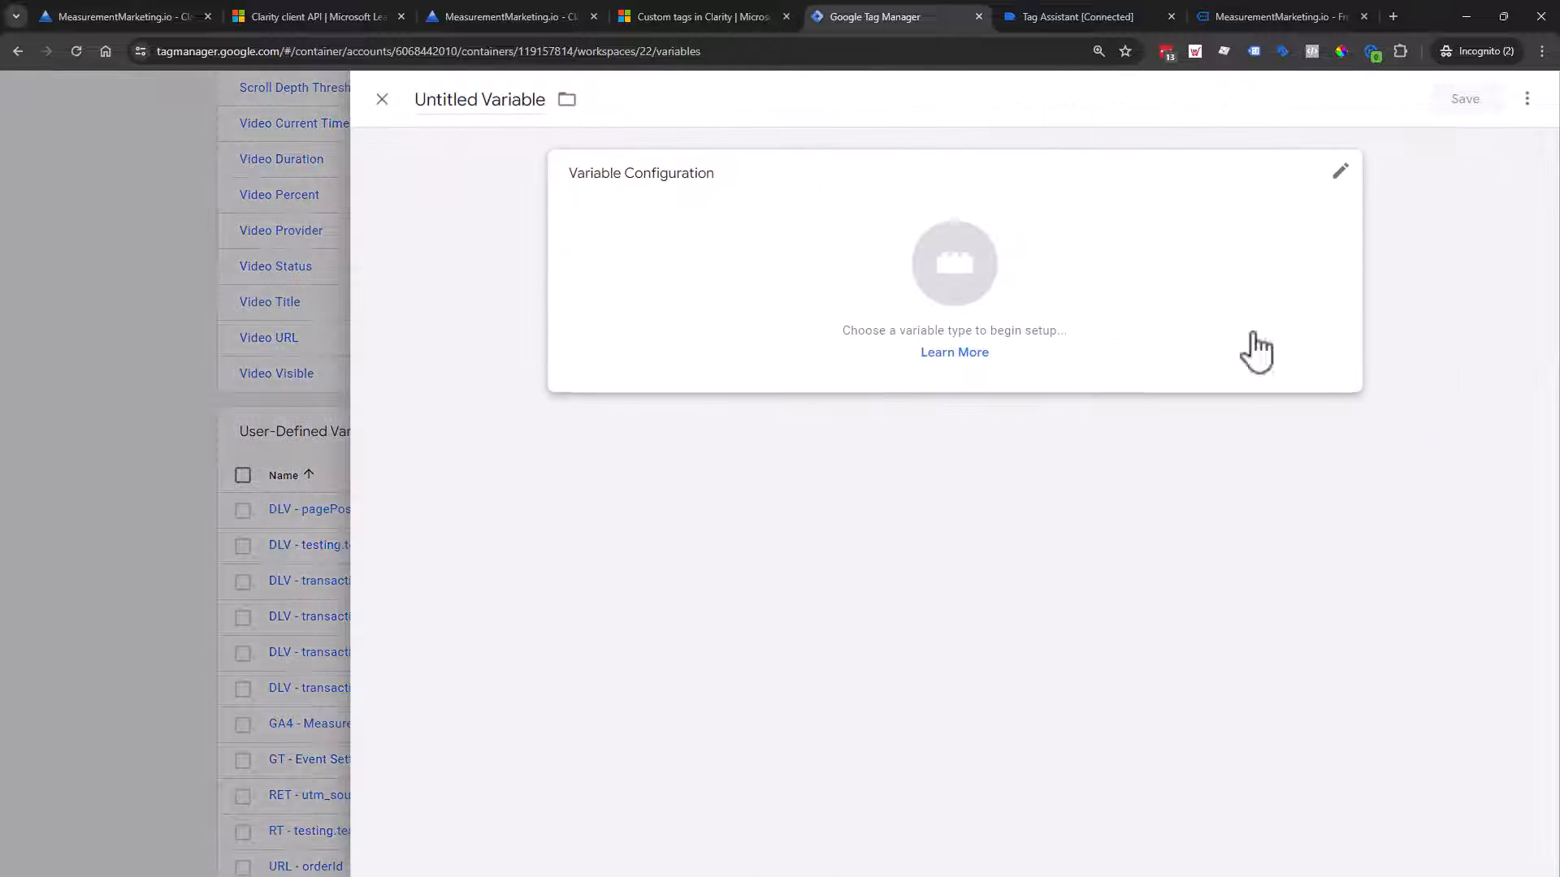
{"action": "left_click", "coordinate": [987, 290]}
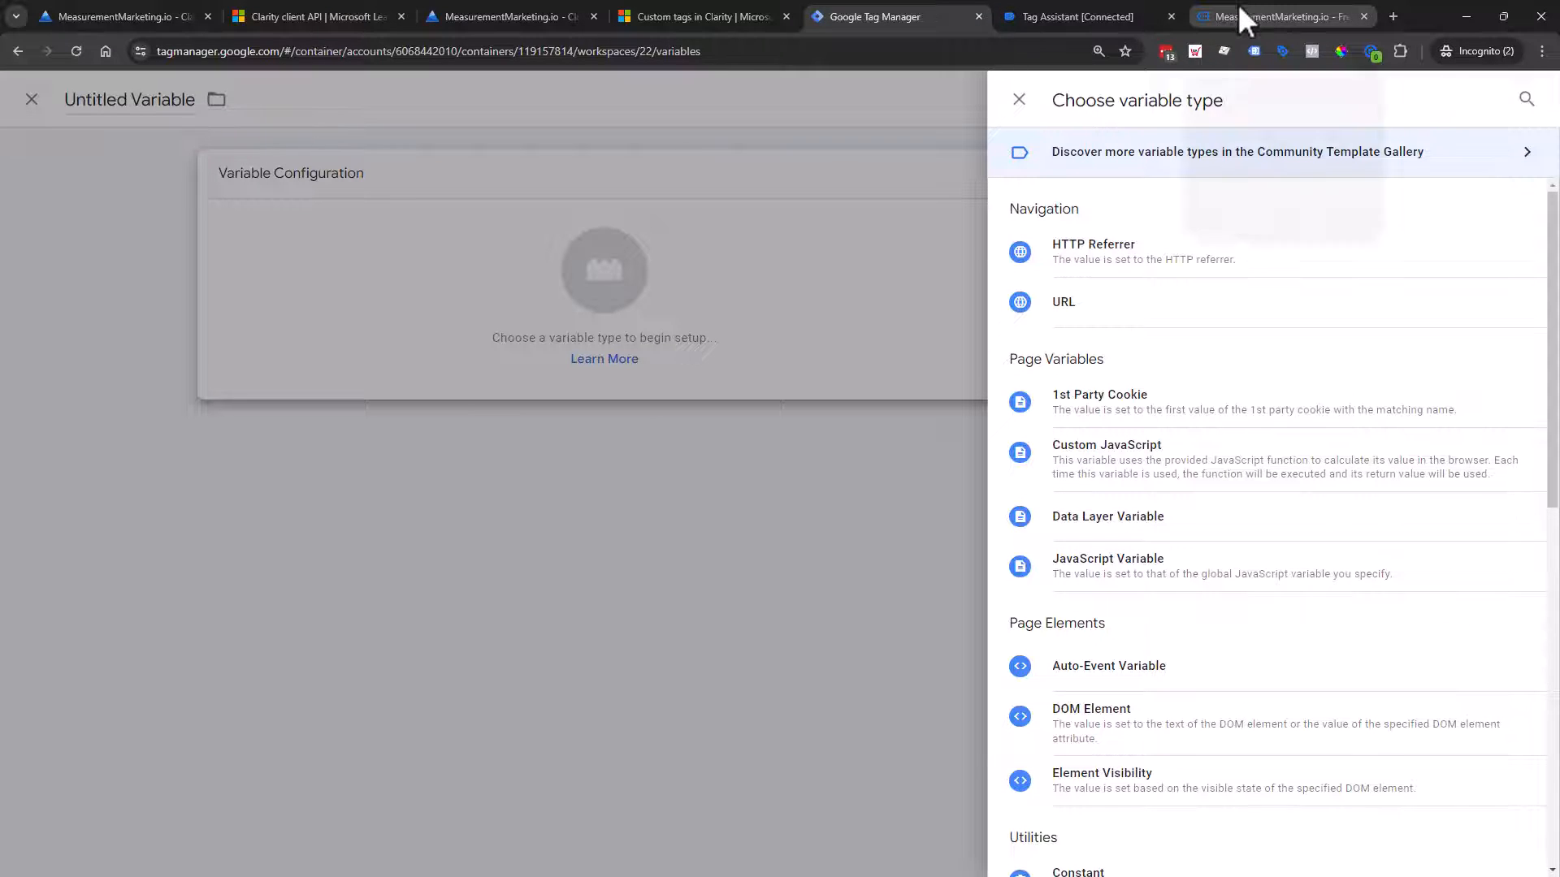
{"action": "left_click", "coordinate": [1162, 10]}
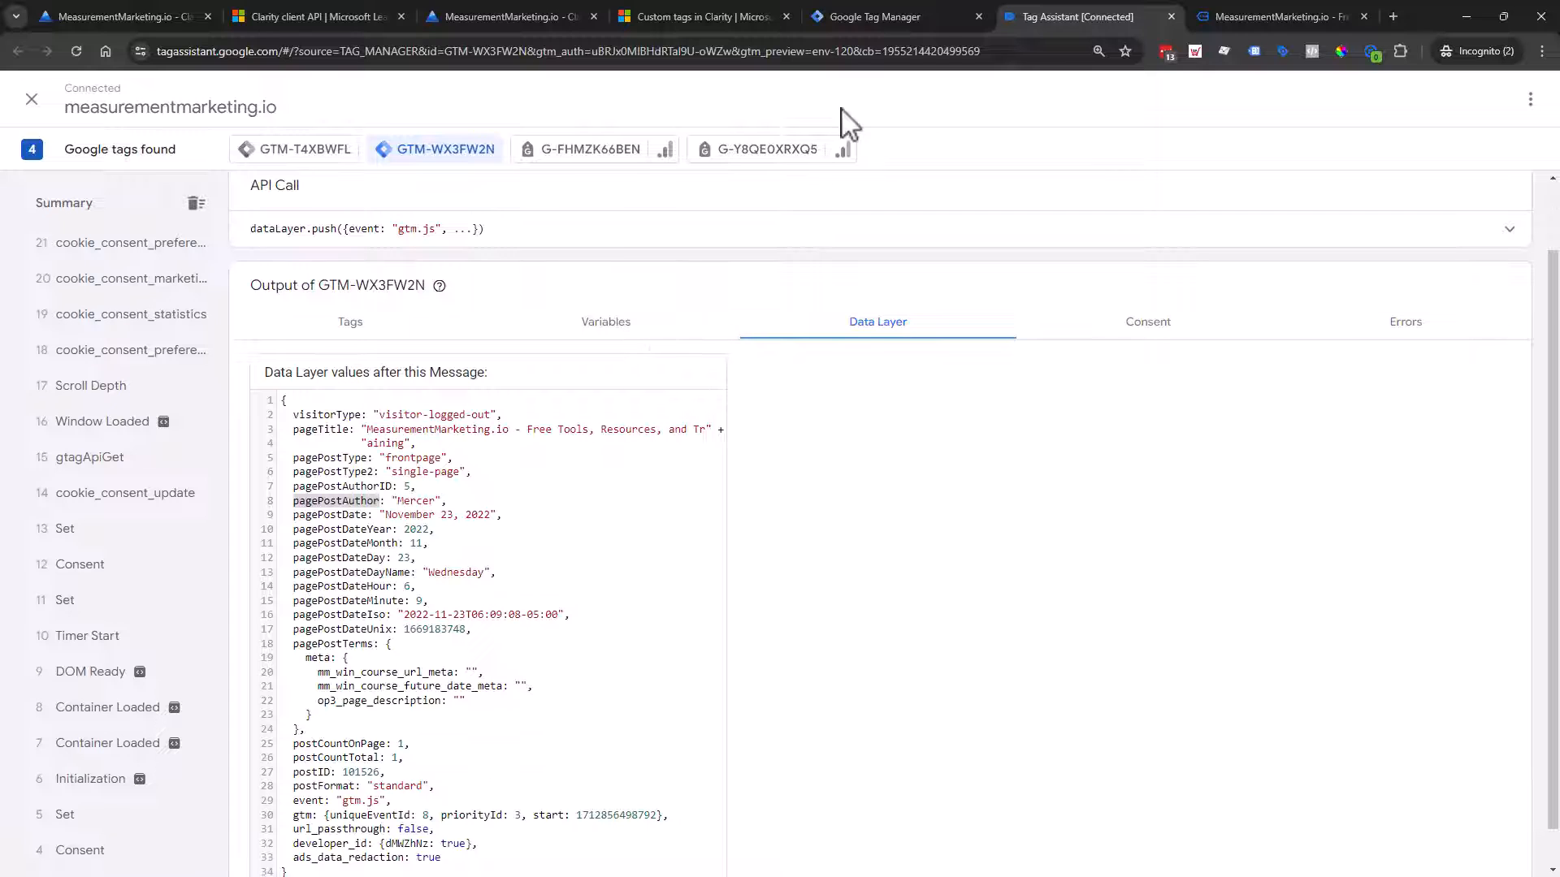
{"action": "left_click", "coordinate": [938, 16]}
{"action": "left_click", "coordinate": [1216, 528]}
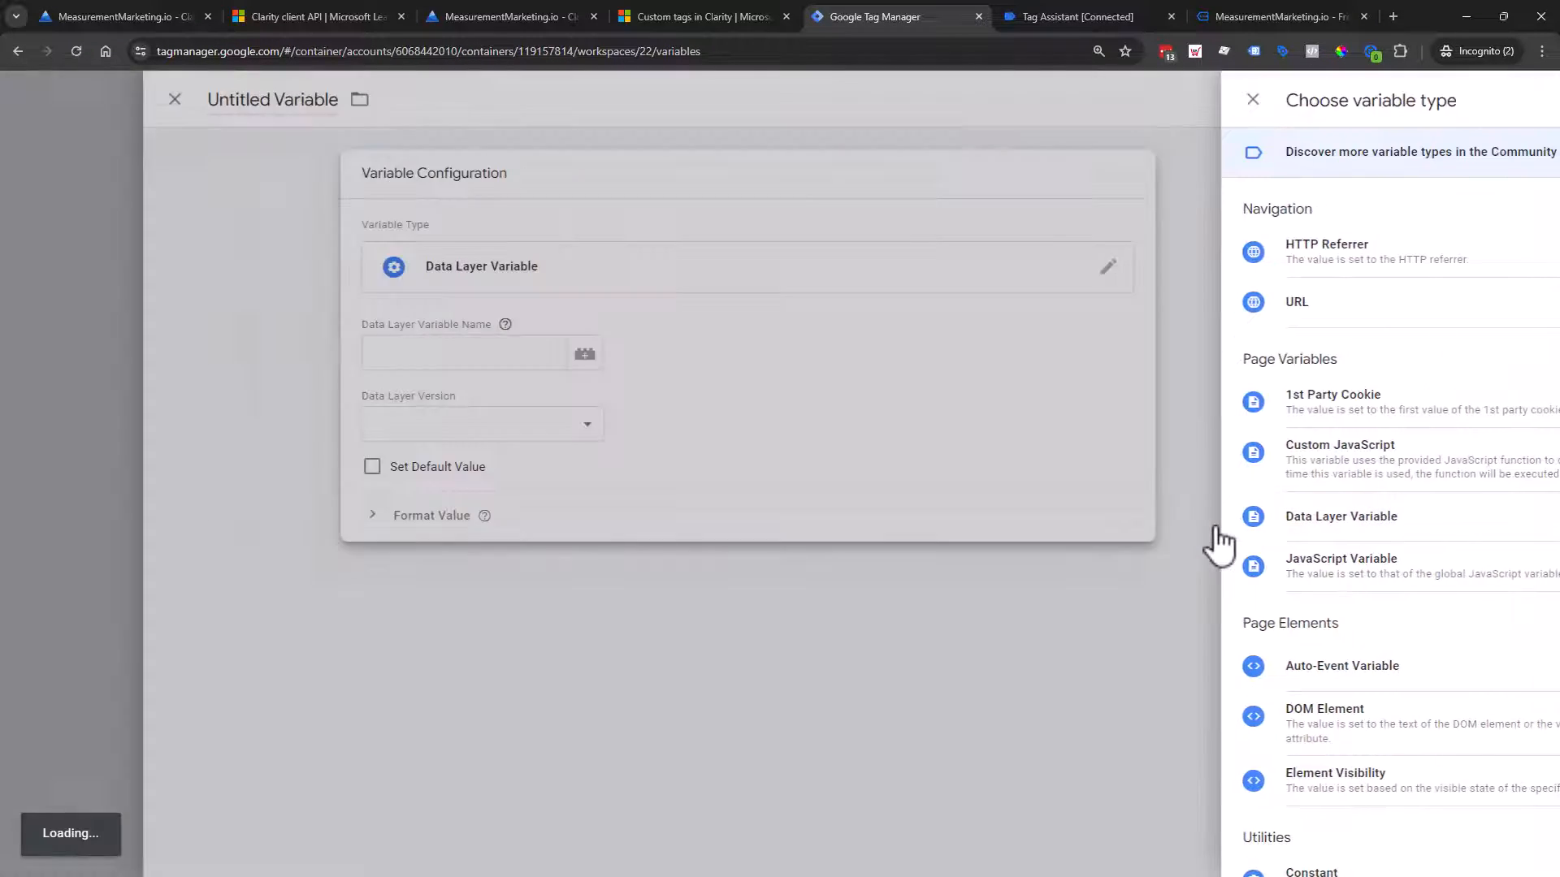
Step: Set the key to pagePostAuthor, name it 'DLV - pagePostAuthor' and save
{"action": "left_click", "coordinate": [663, 346]}
{"action": "type", "text": "pagePostAuthor"}
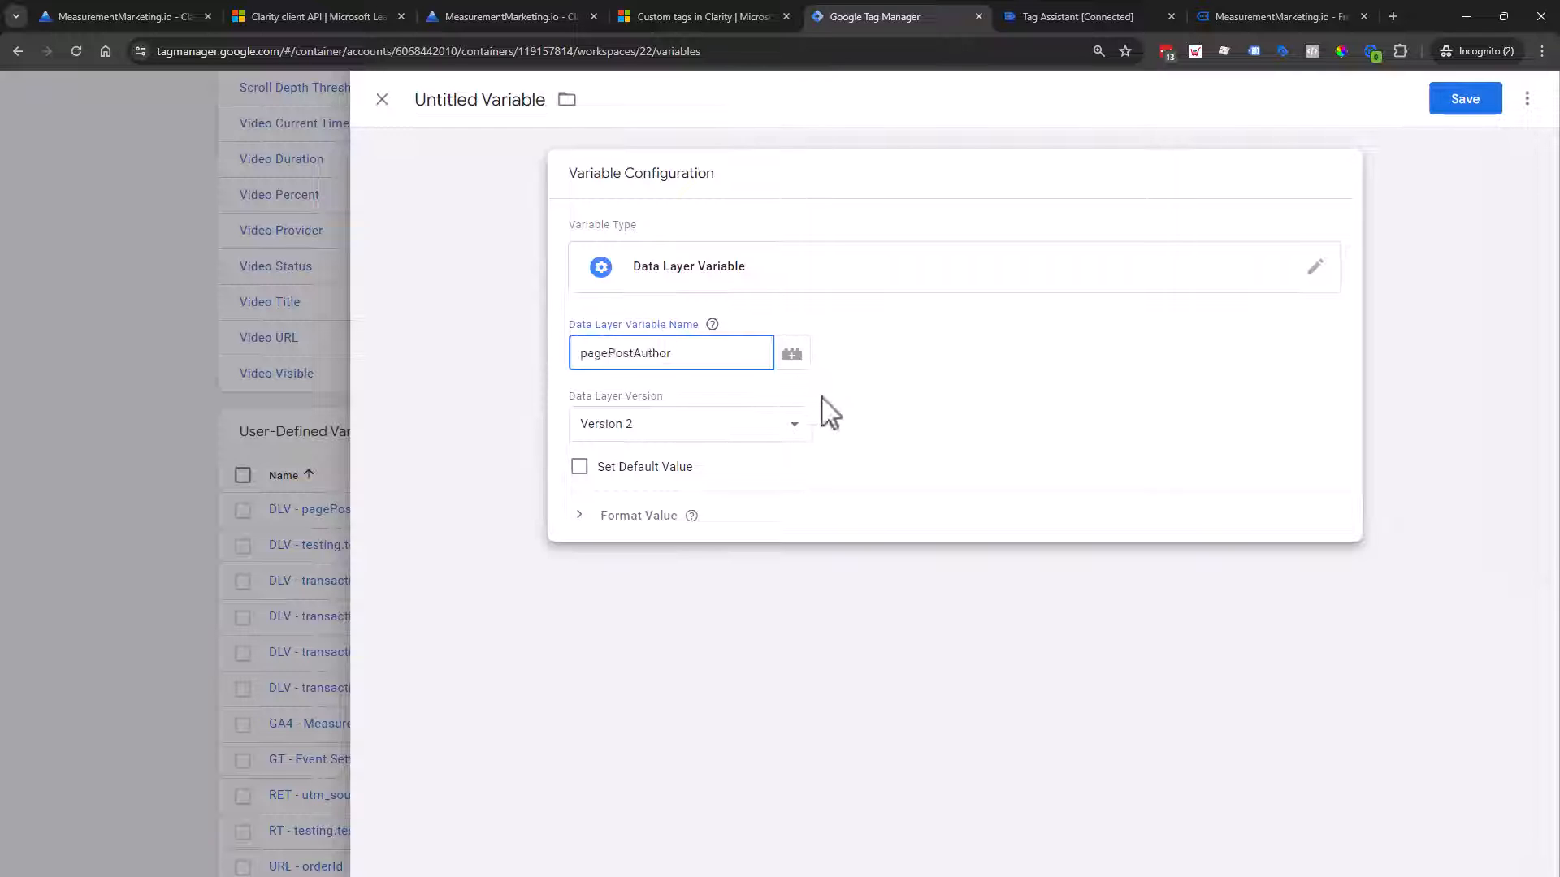
{"action": "triple_click", "coordinate": [483, 101]}
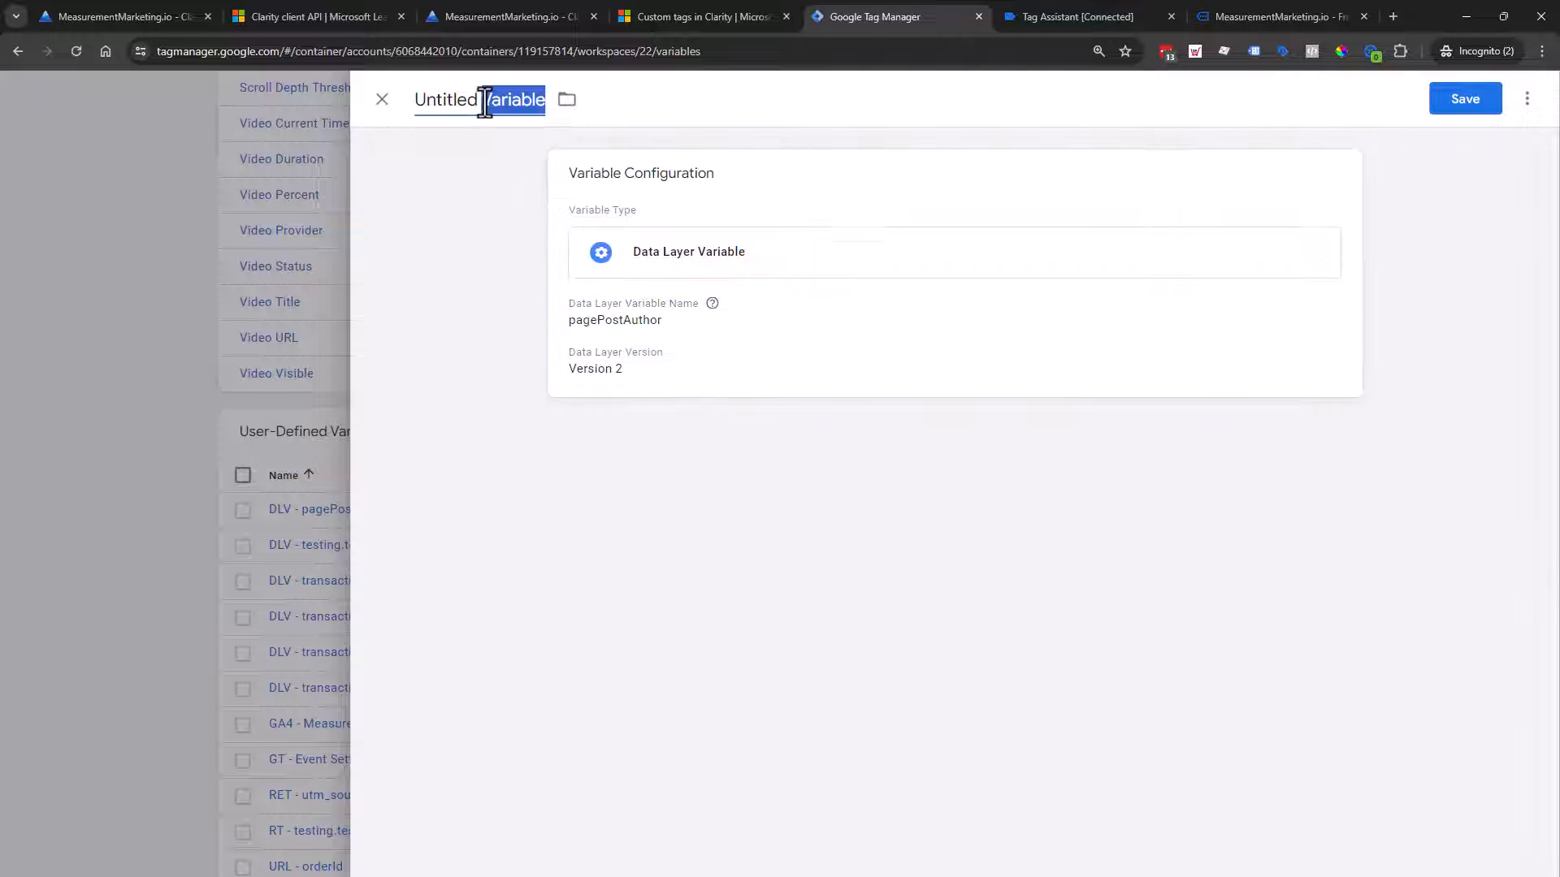
{"action": "type", "text": "DL"}
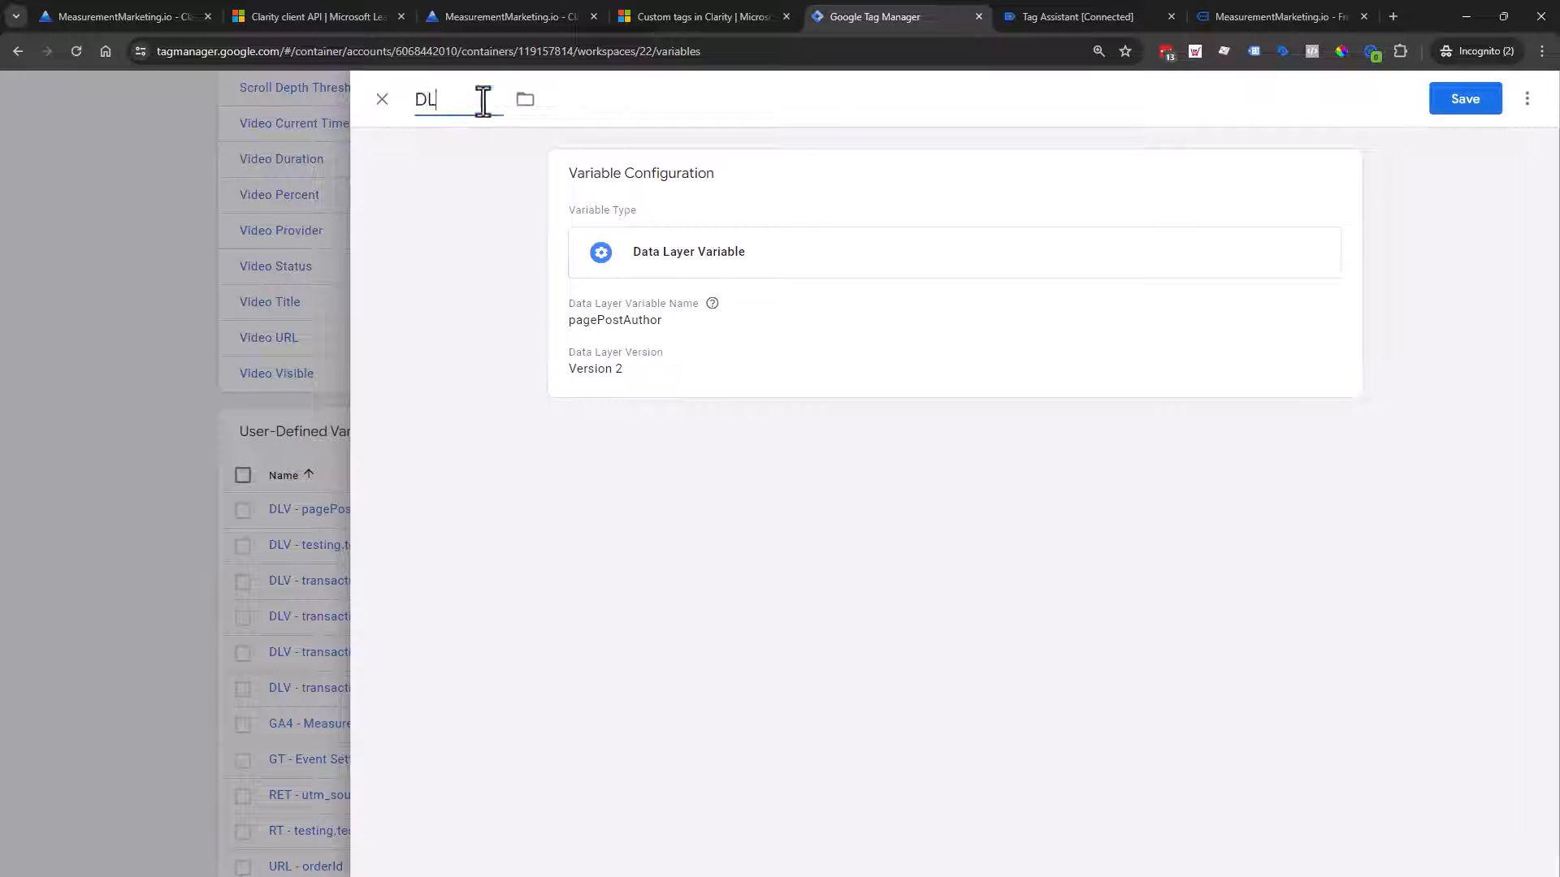
{"action": "type", "text": "V -"}
{"action": "type", "text": "pagePostAuthor"}
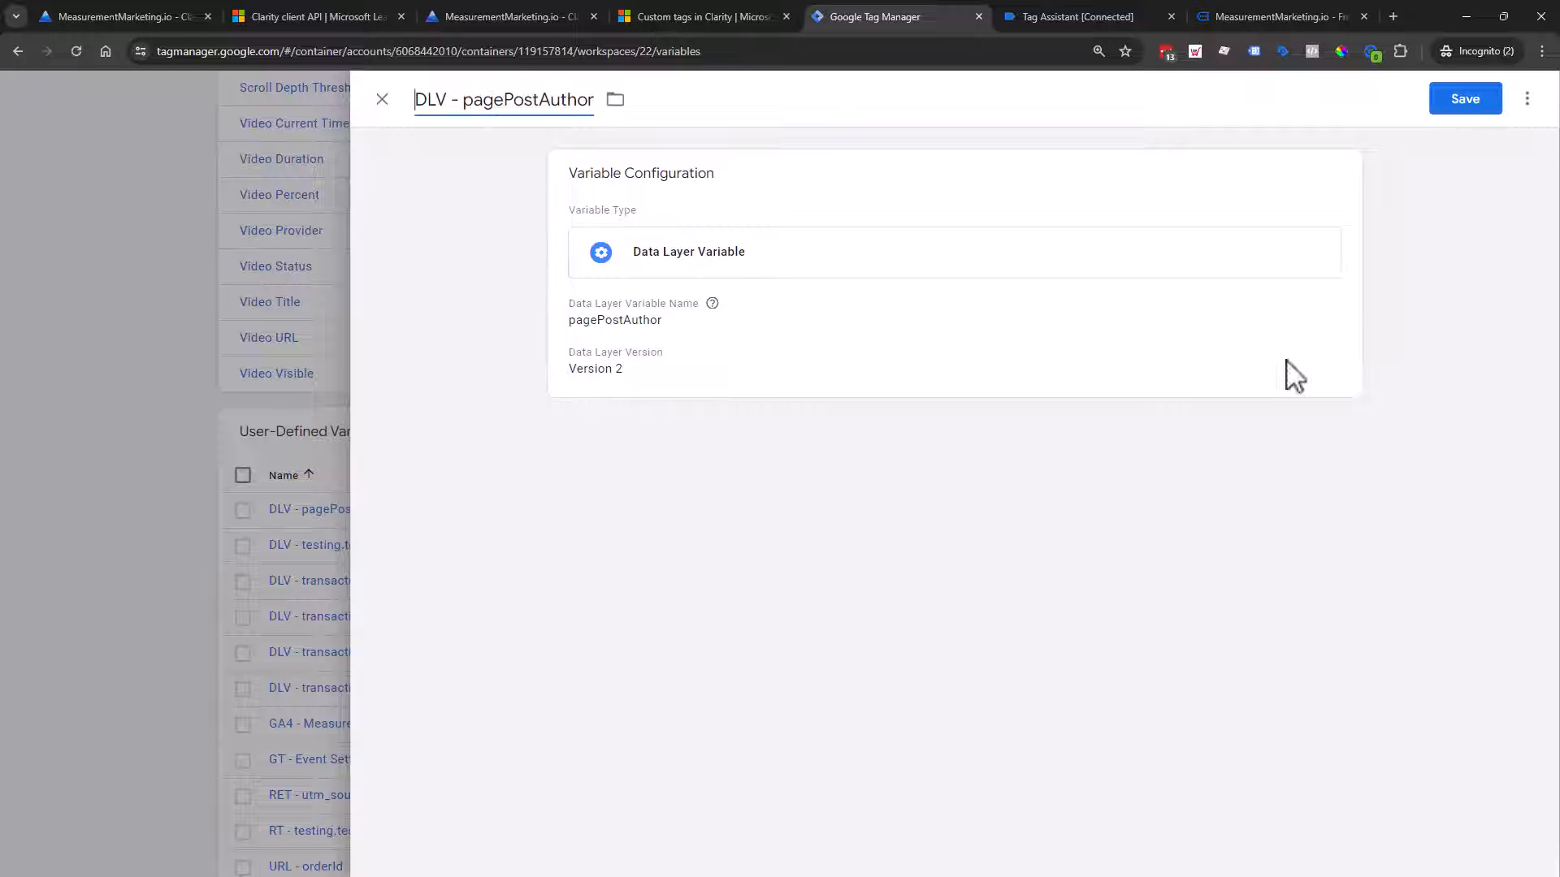
{"action": "left_click", "coordinate": [1484, 101]}
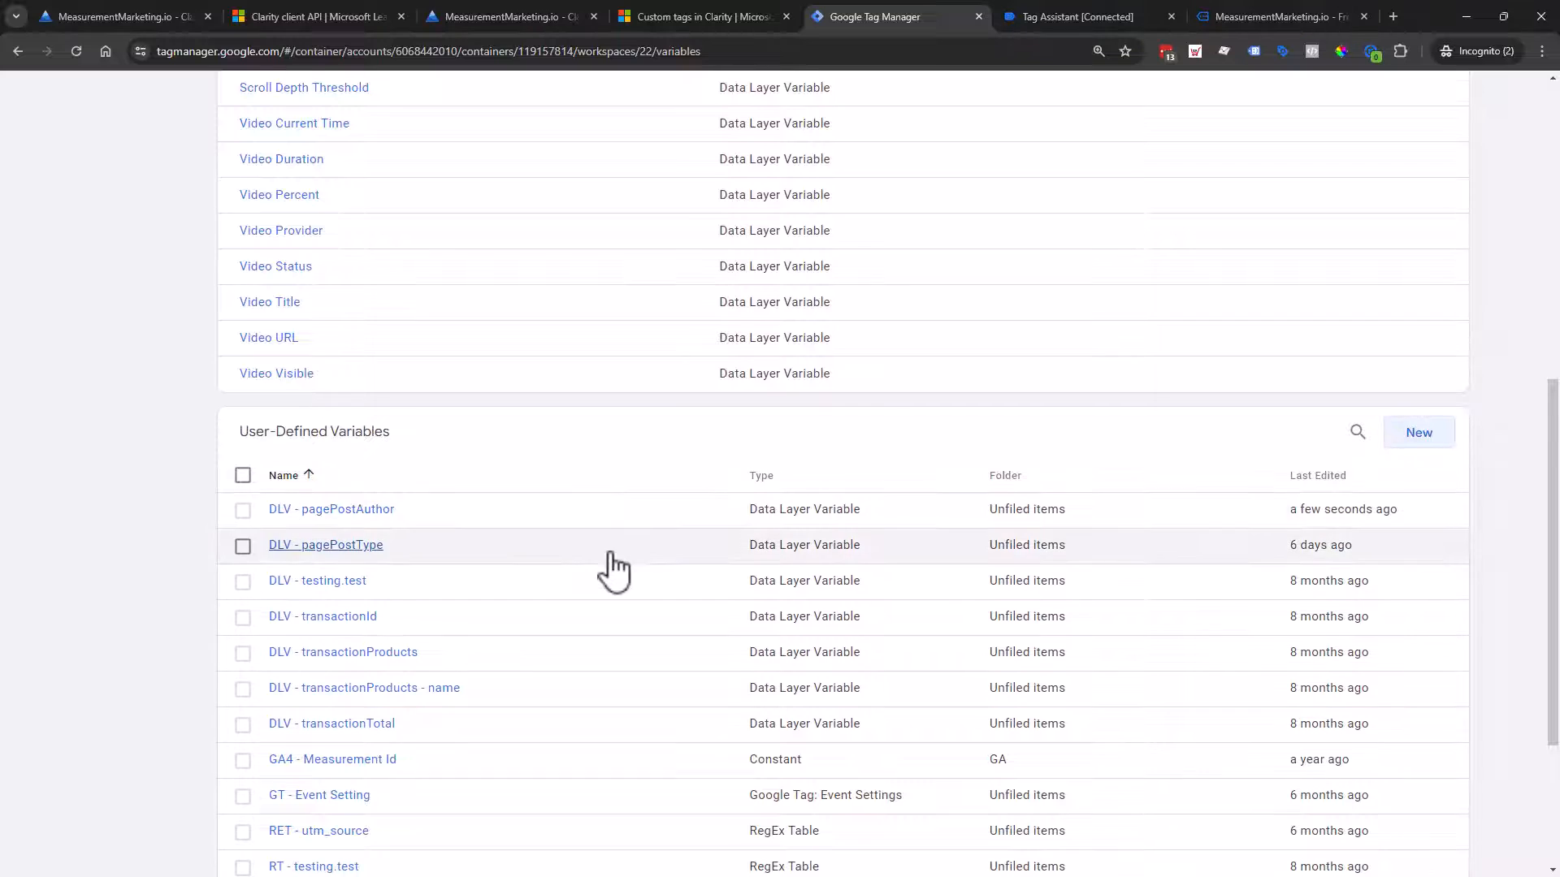
{"action": "scroll", "coordinate": [610, 568], "scroll_direction": "up", "scroll_amount": 8}
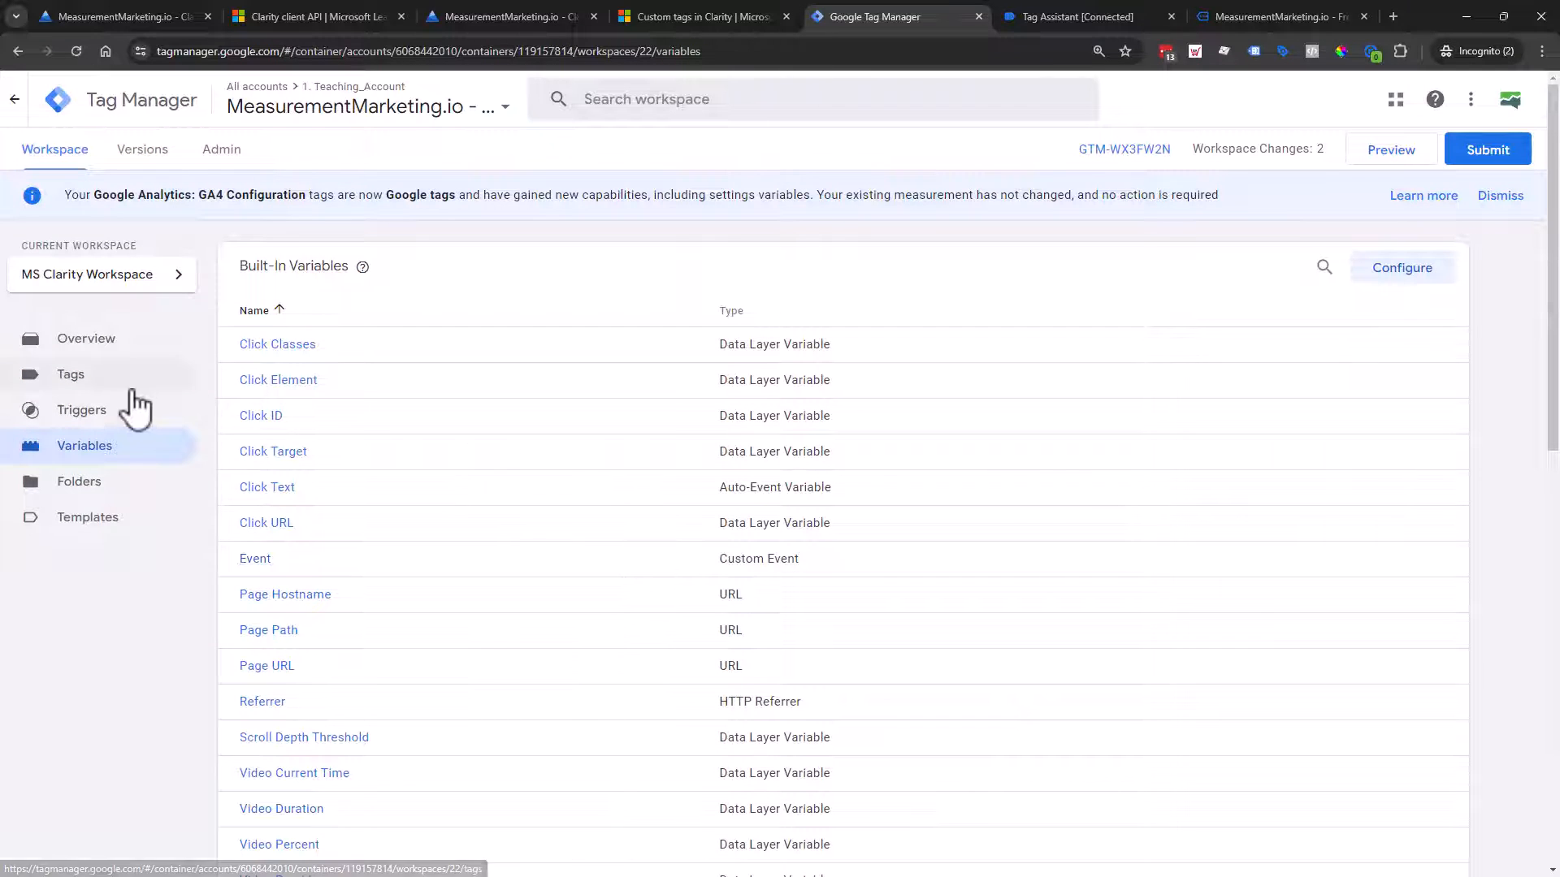
Step: Sort tags by last edited, newest first, and rename Clarity - testing to 'cHTML - Clarity pagePostAuthor'
{"action": "left_click", "coordinate": [127, 387]}
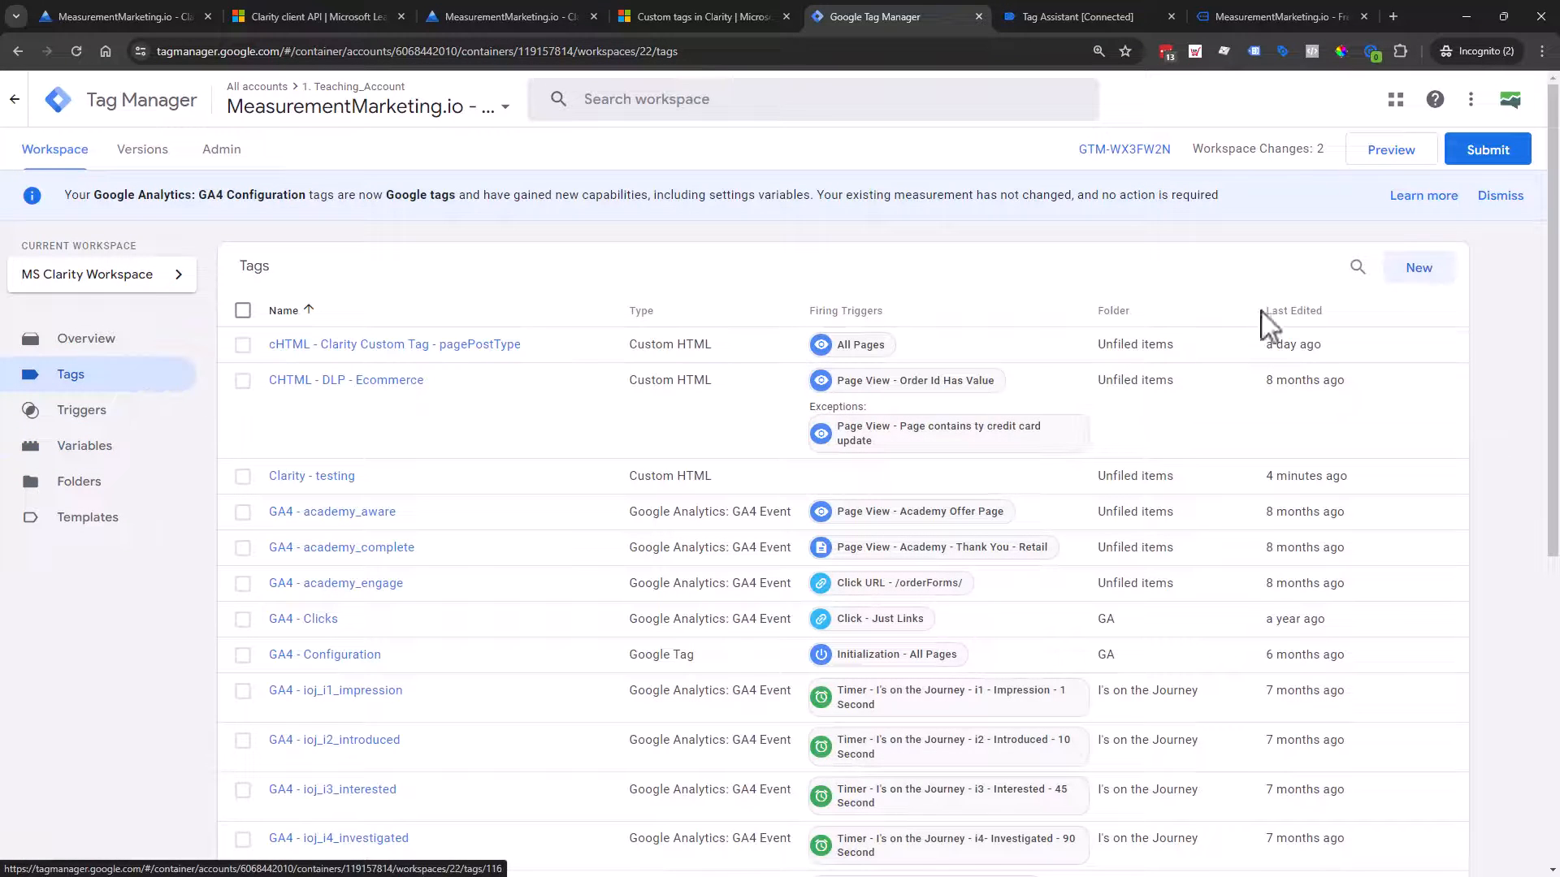
{"action": "left_click", "coordinate": [1290, 311]}
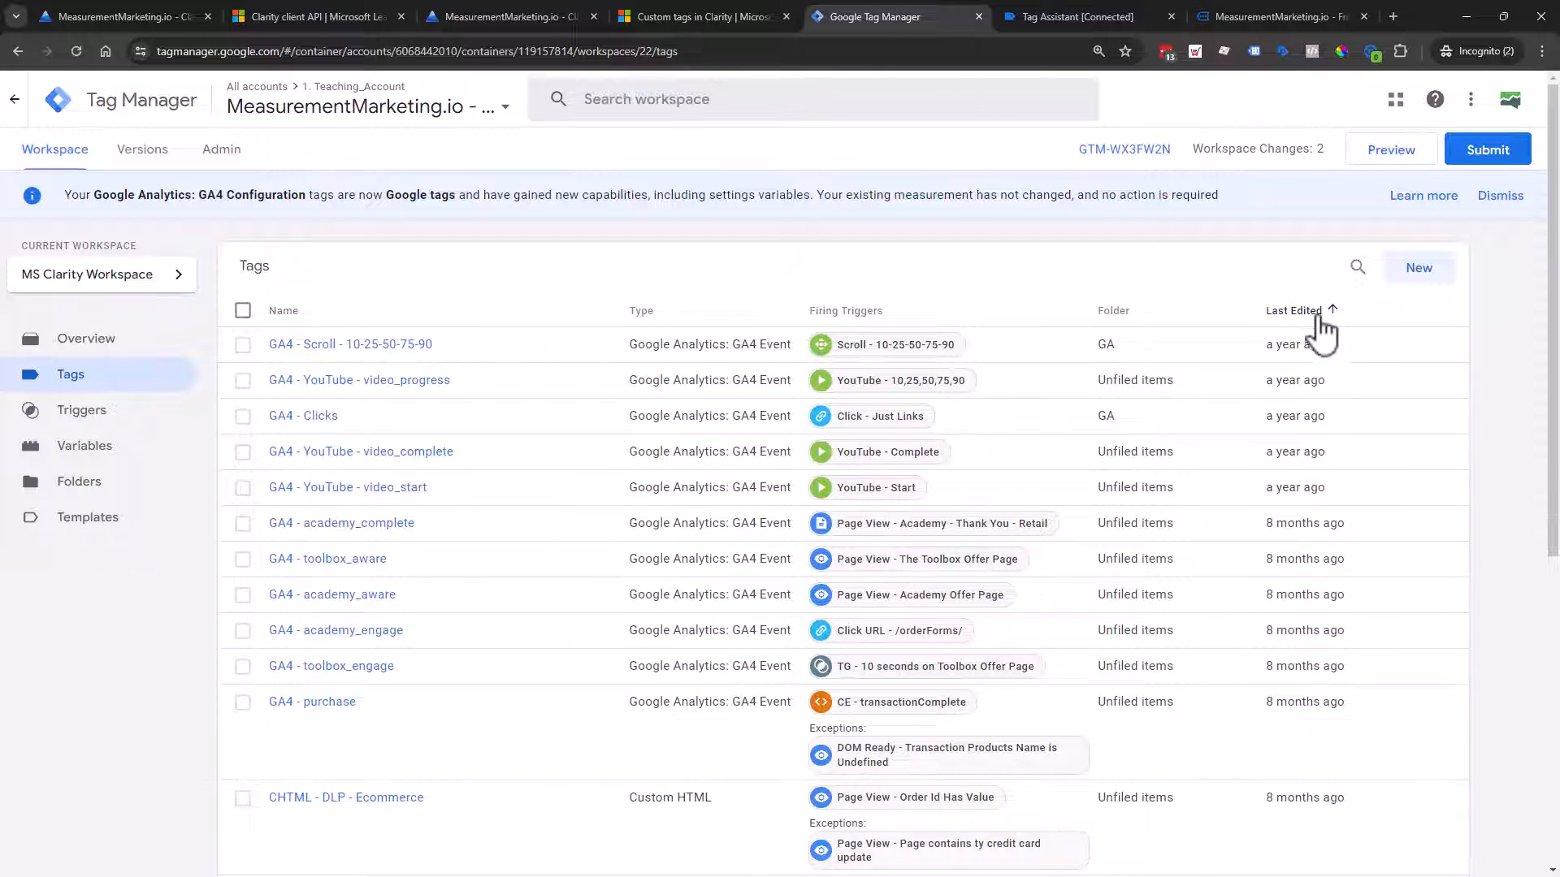
{"action": "left_click", "coordinate": [1320, 321]}
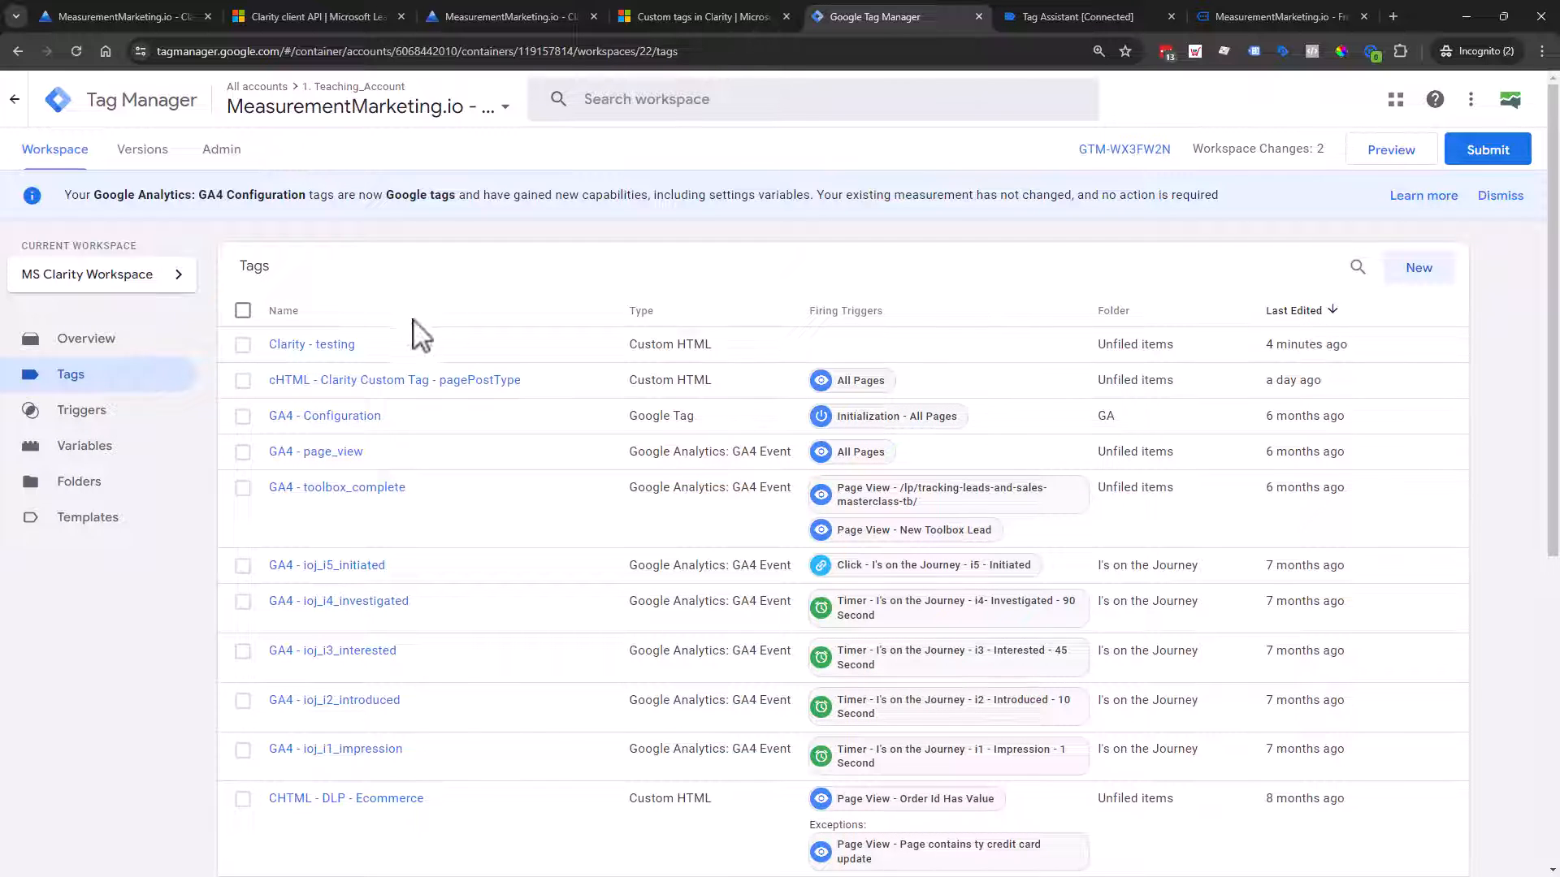
{"action": "left_click", "coordinate": [335, 348]}
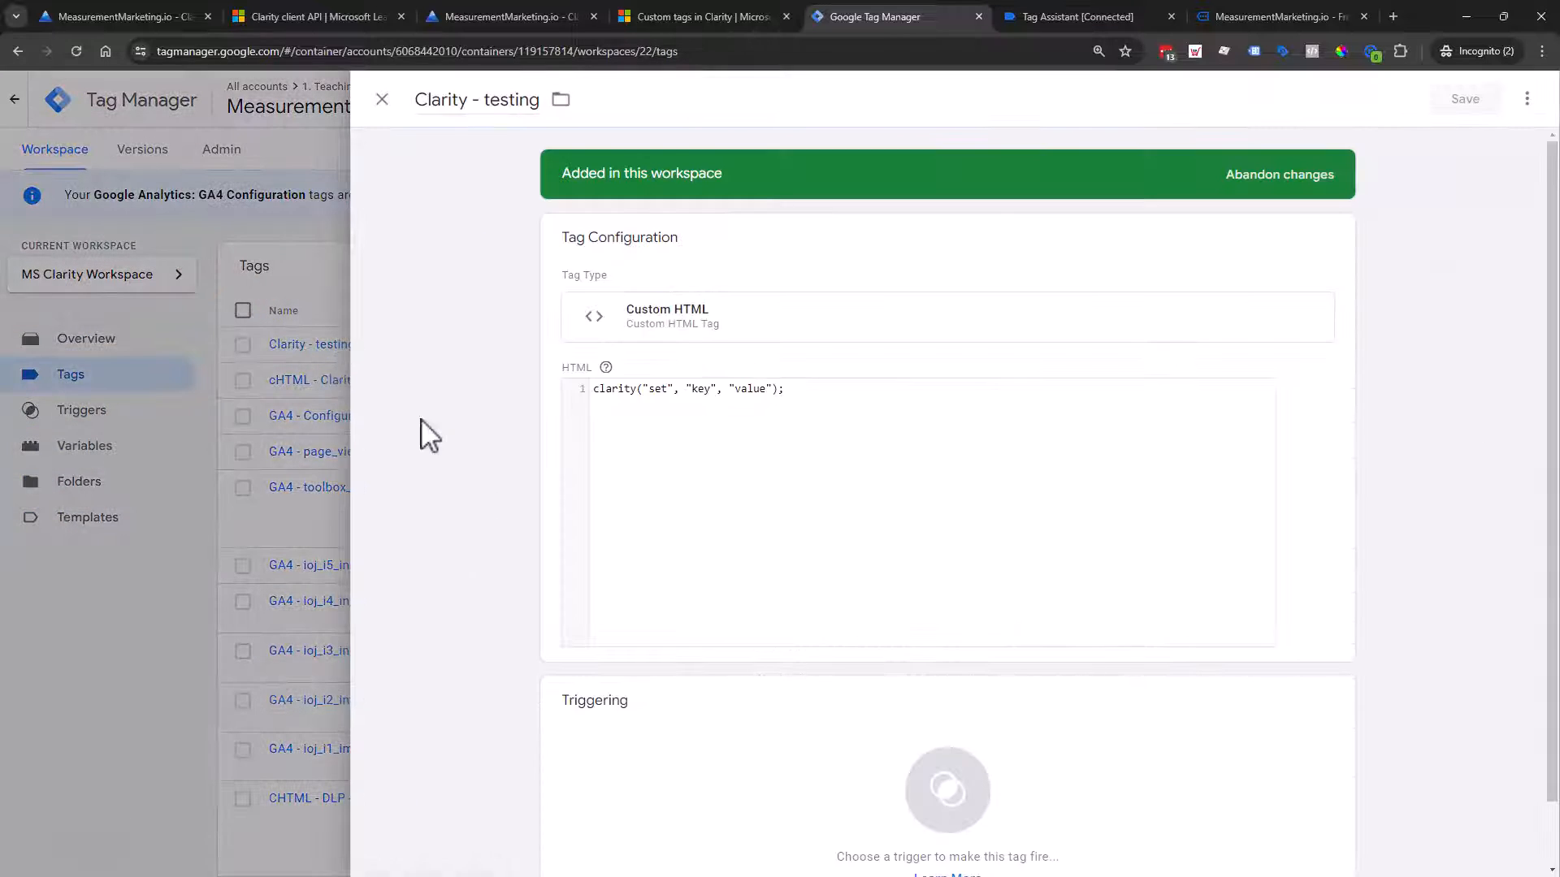
{"action": "left_click", "coordinate": [497, 101]}
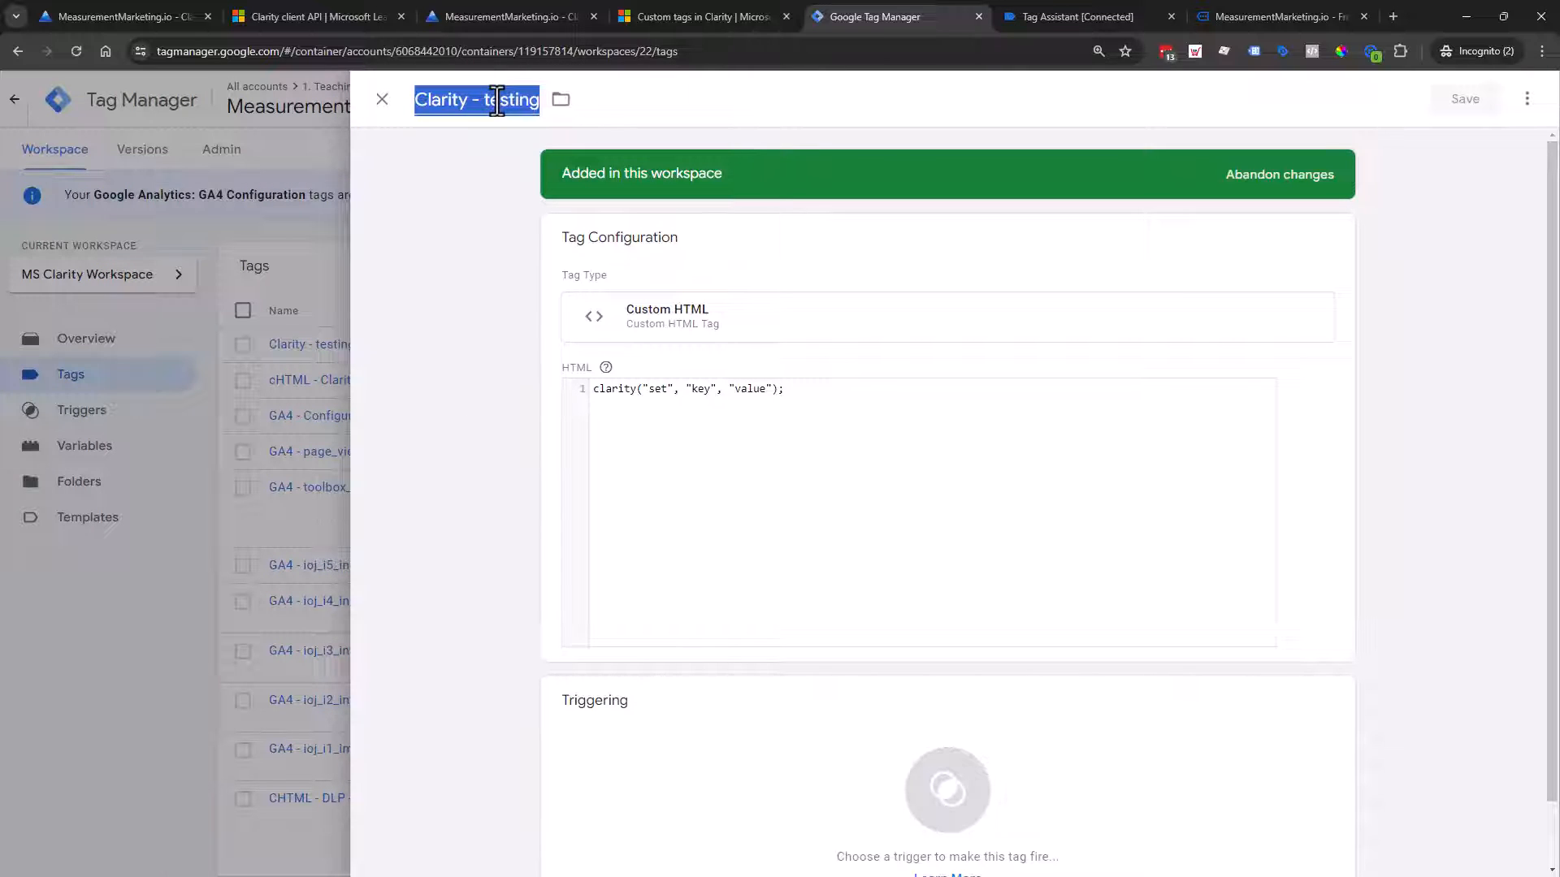
{"action": "type", "text": "cHTML - Clarity"}
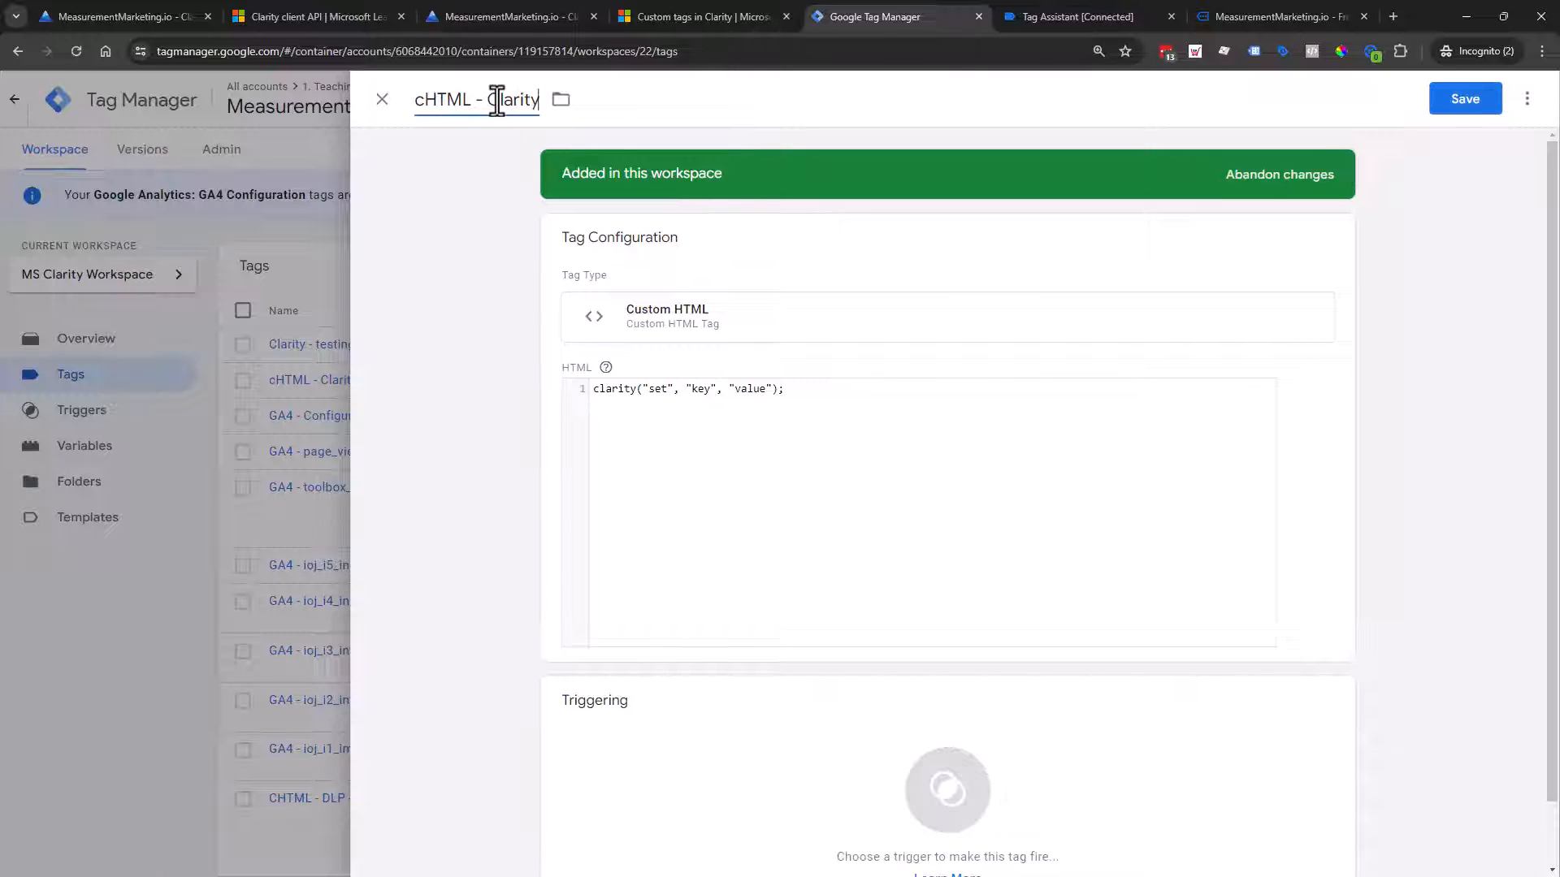
{"action": "type", "text": "pagePostAuthor"}
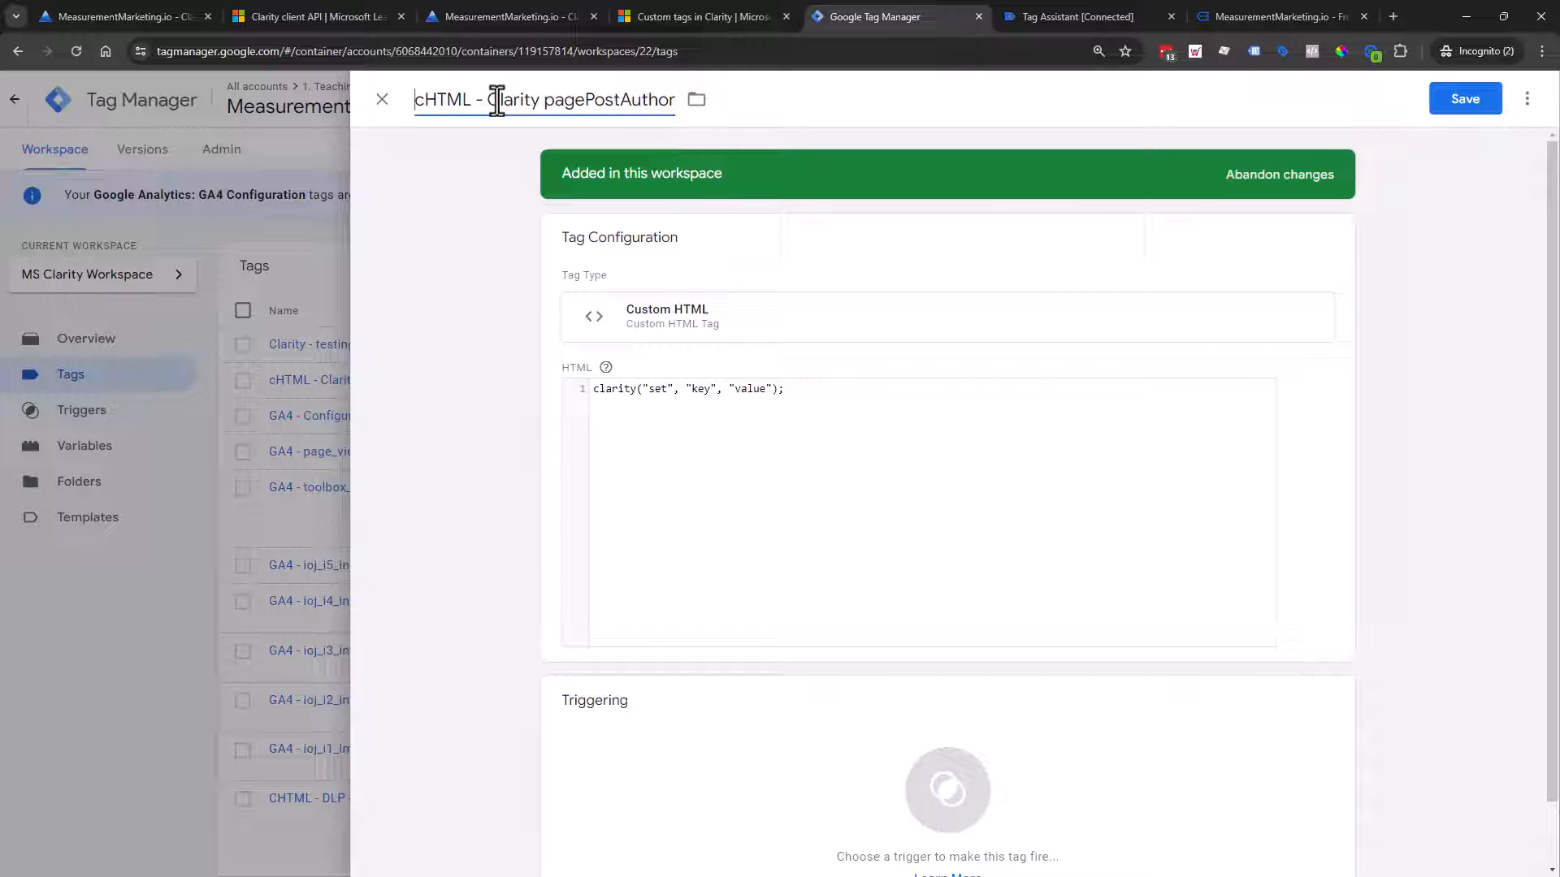
Step: Change the tag code's key to pagePostAuthor and insert {{DLV - pagePostAuthor}} as the value
{"action": "left_click", "coordinate": [677, 423]}
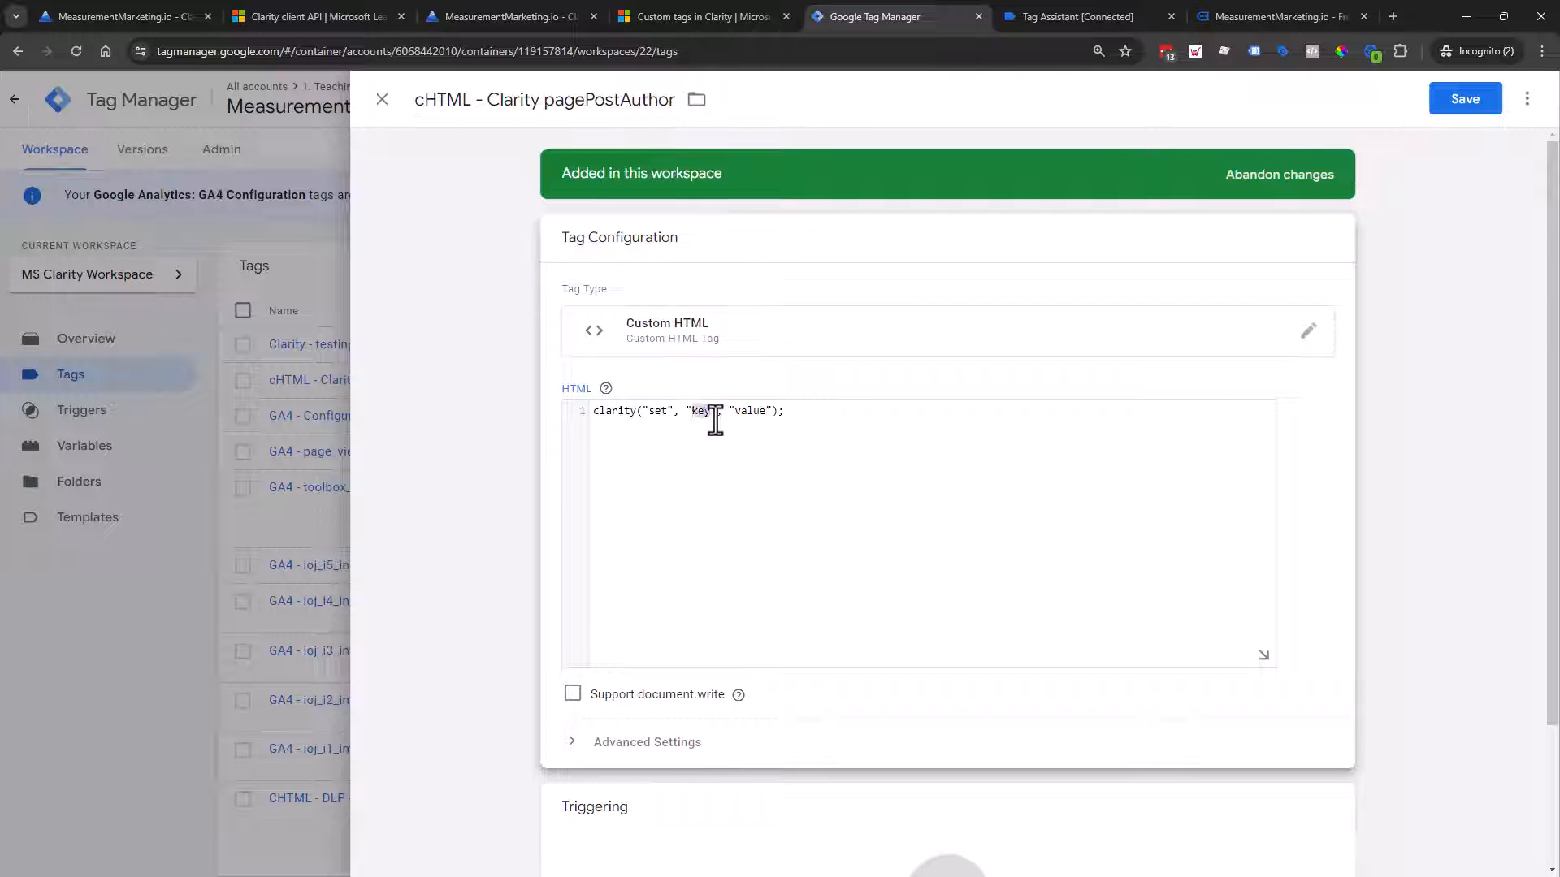
{"action": "type", "text": "pagePostAuthor"}
{"action": "type", "text": "{"}
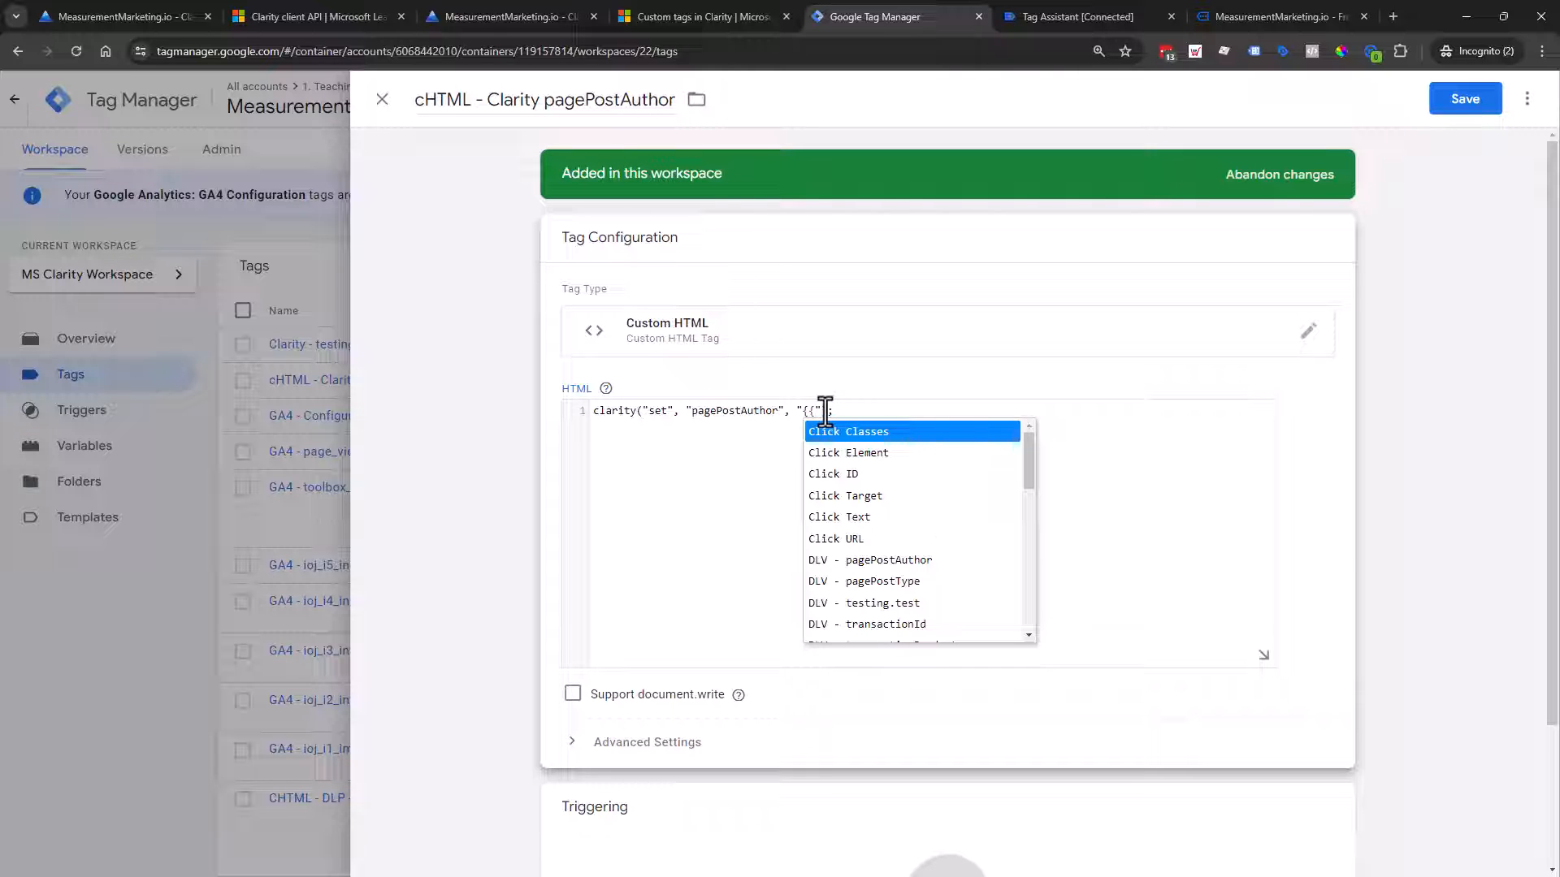
{"action": "left_click", "coordinate": [888, 560]}
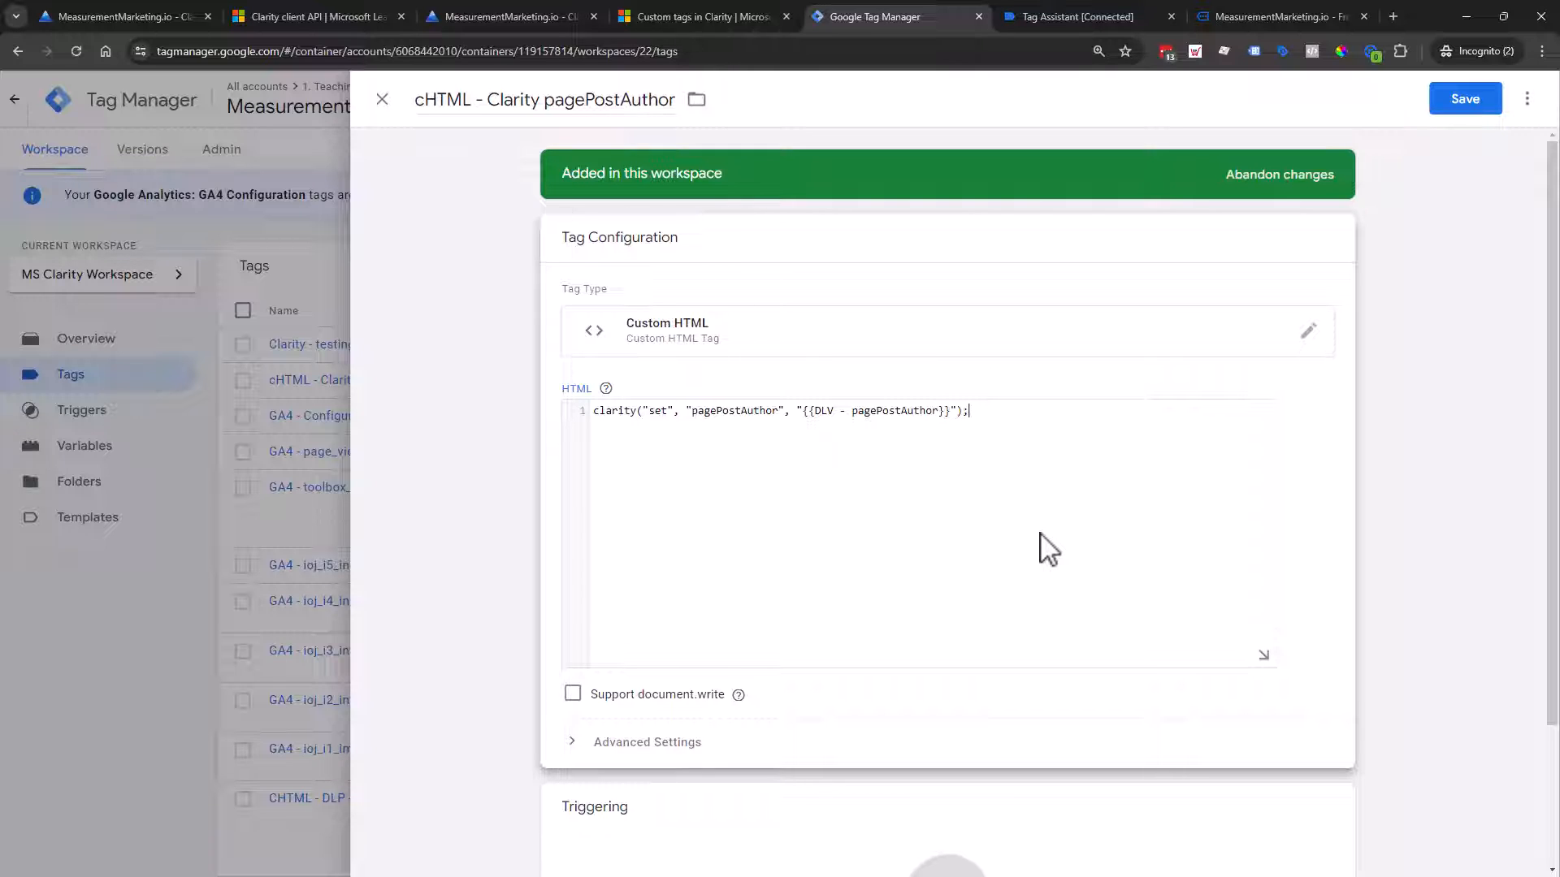
Step: Visit The Academy page on the MeasurementMarketing.io site in the debug session, then go back to the tag editor
{"action": "left_click", "coordinate": [1245, 13]}
{"action": "scroll", "coordinate": [845, 520], "scroll_direction": "down", "scroll_amount": 8}
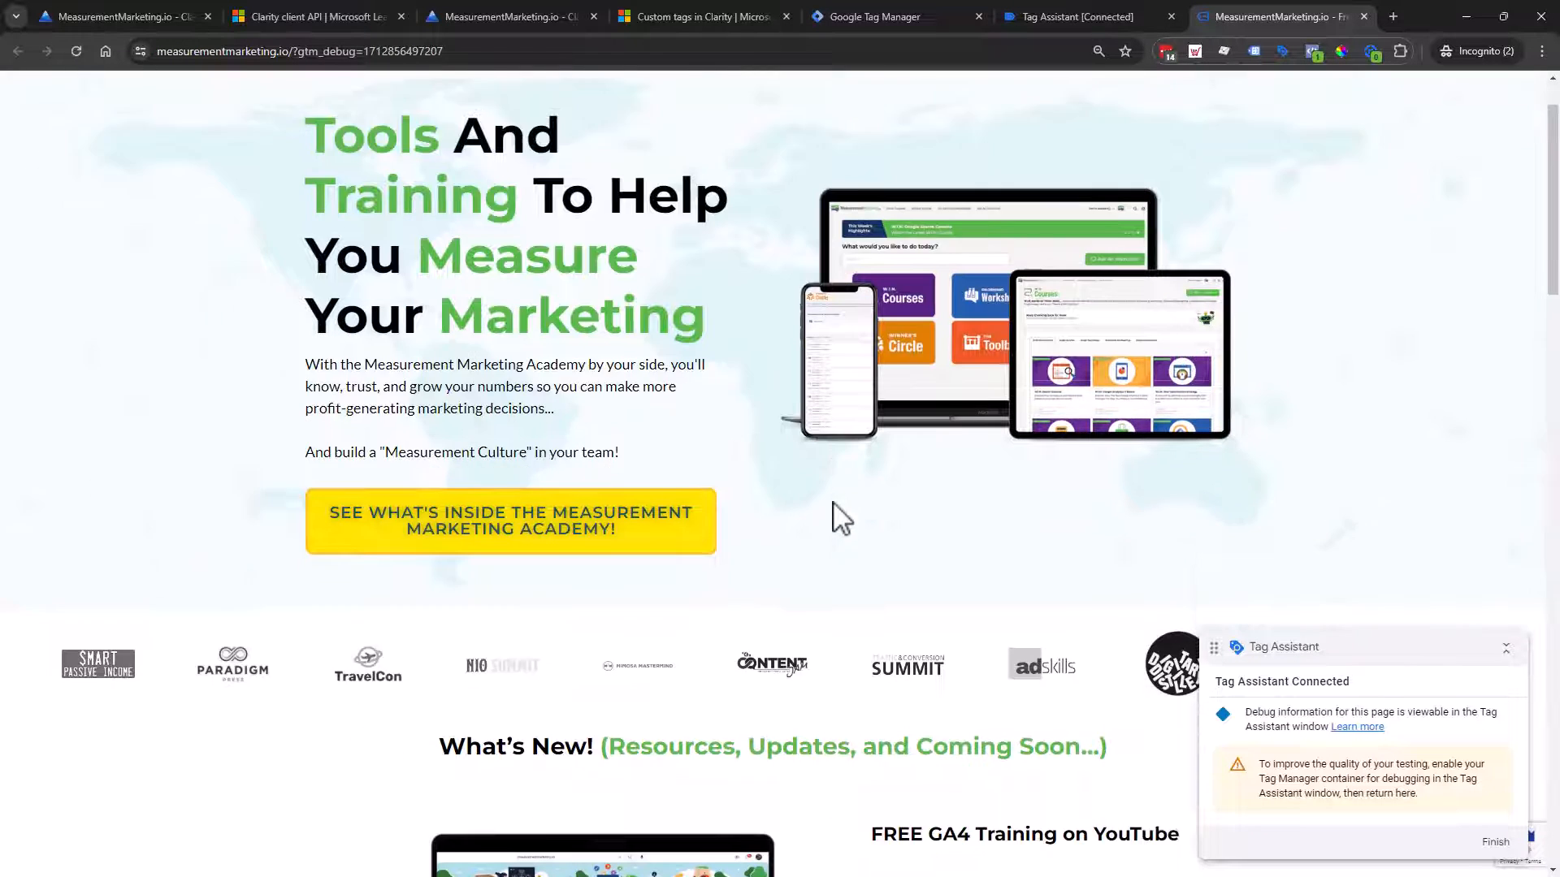
{"action": "scroll", "coordinate": [864, 536], "scroll_direction": "down", "scroll_amount": 4}
{"action": "scroll", "coordinate": [857, 533], "scroll_direction": "up", "scroll_amount": 10}
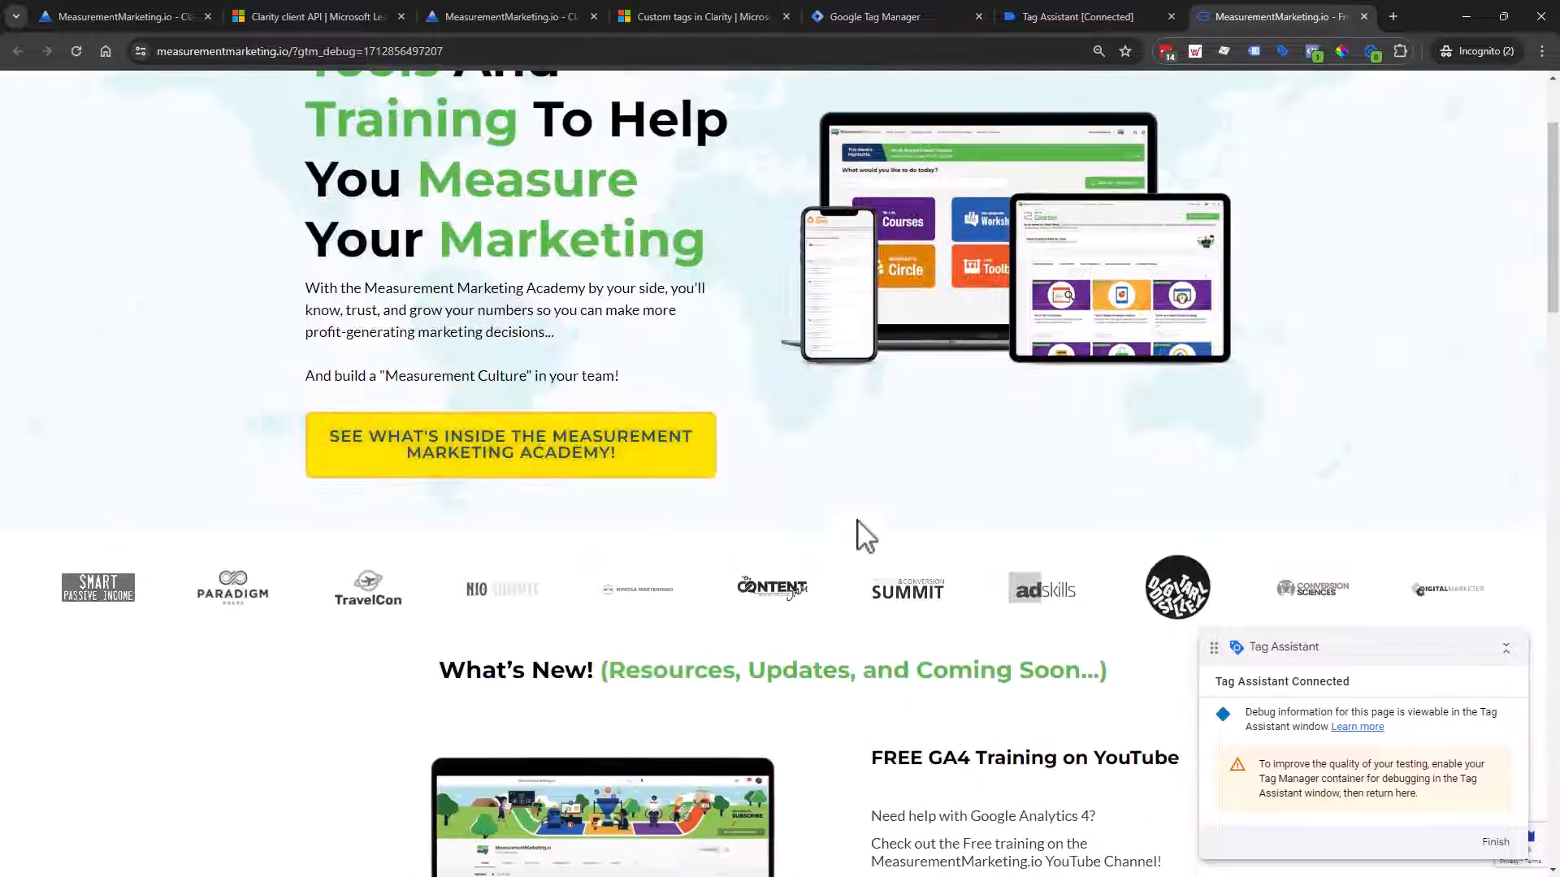
{"action": "scroll", "coordinate": [822, 428], "scroll_direction": "up", "scroll_amount": 2}
{"action": "left_click", "coordinate": [768, 105]}
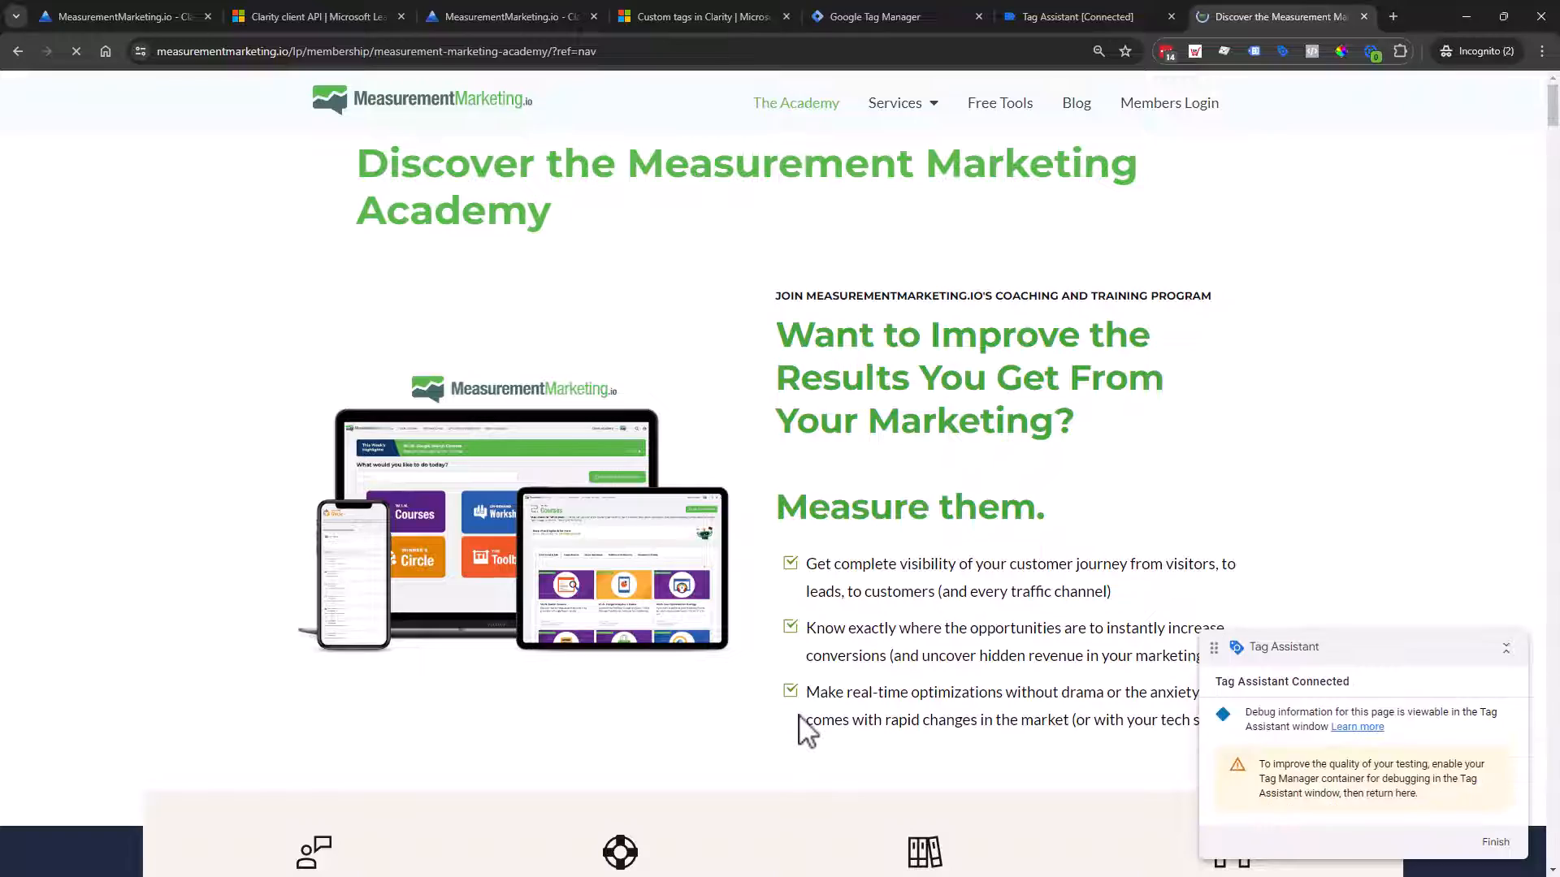
{"action": "scroll", "coordinate": [524, 820], "scroll_direction": "down", "scroll_amount": 15}
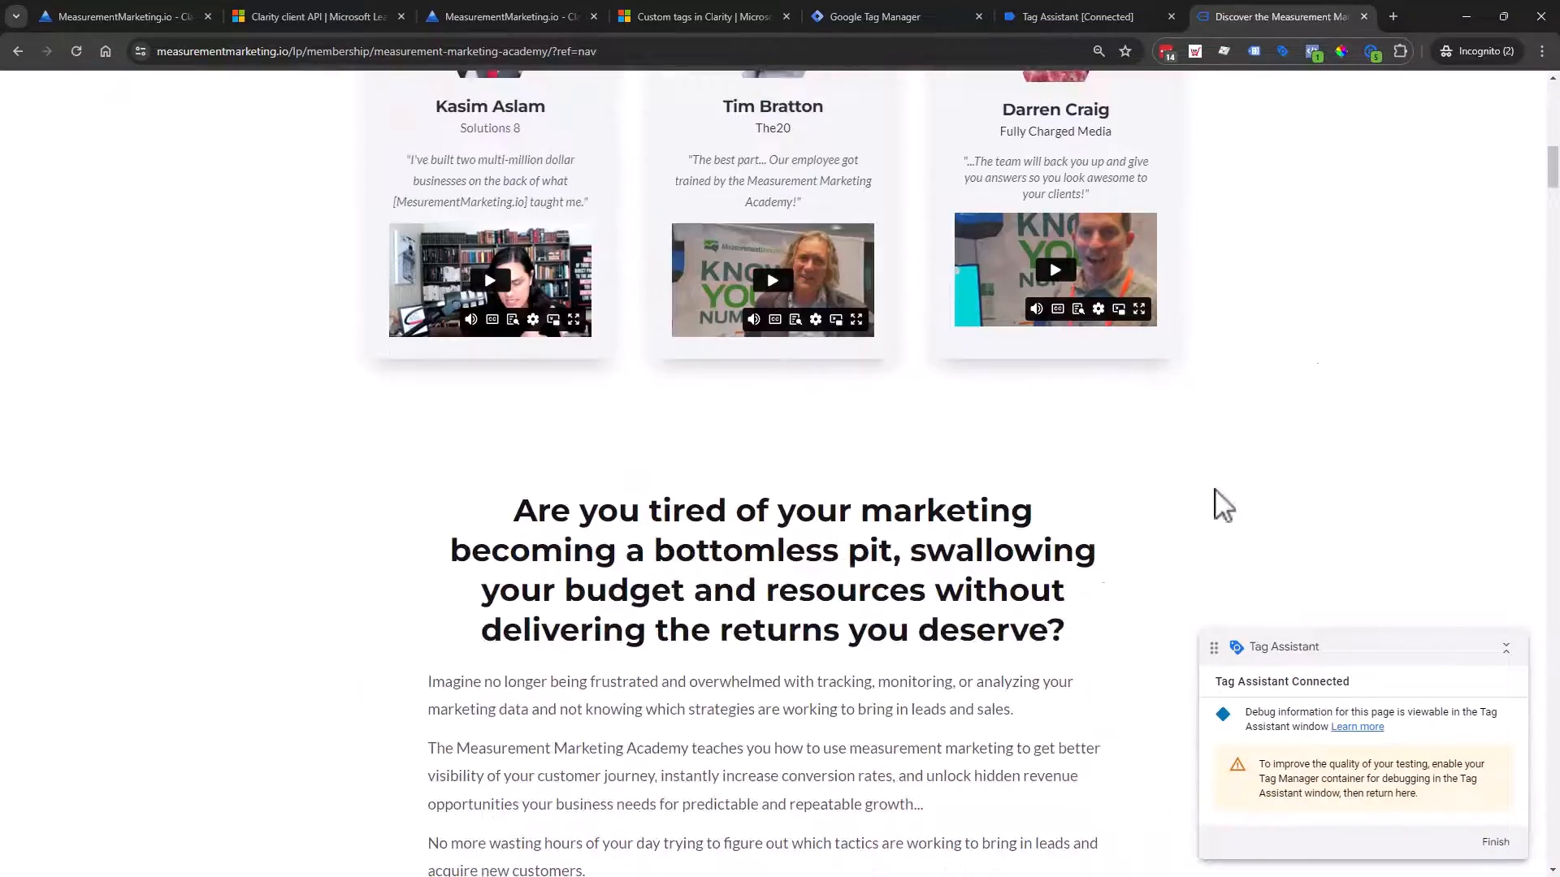
{"action": "left_click_drag", "start_coordinate": [1552, 174], "coordinate": [1521, 821]}
{"action": "scroll", "coordinate": [771, 455], "scroll_direction": "down", "scroll_amount": 2}
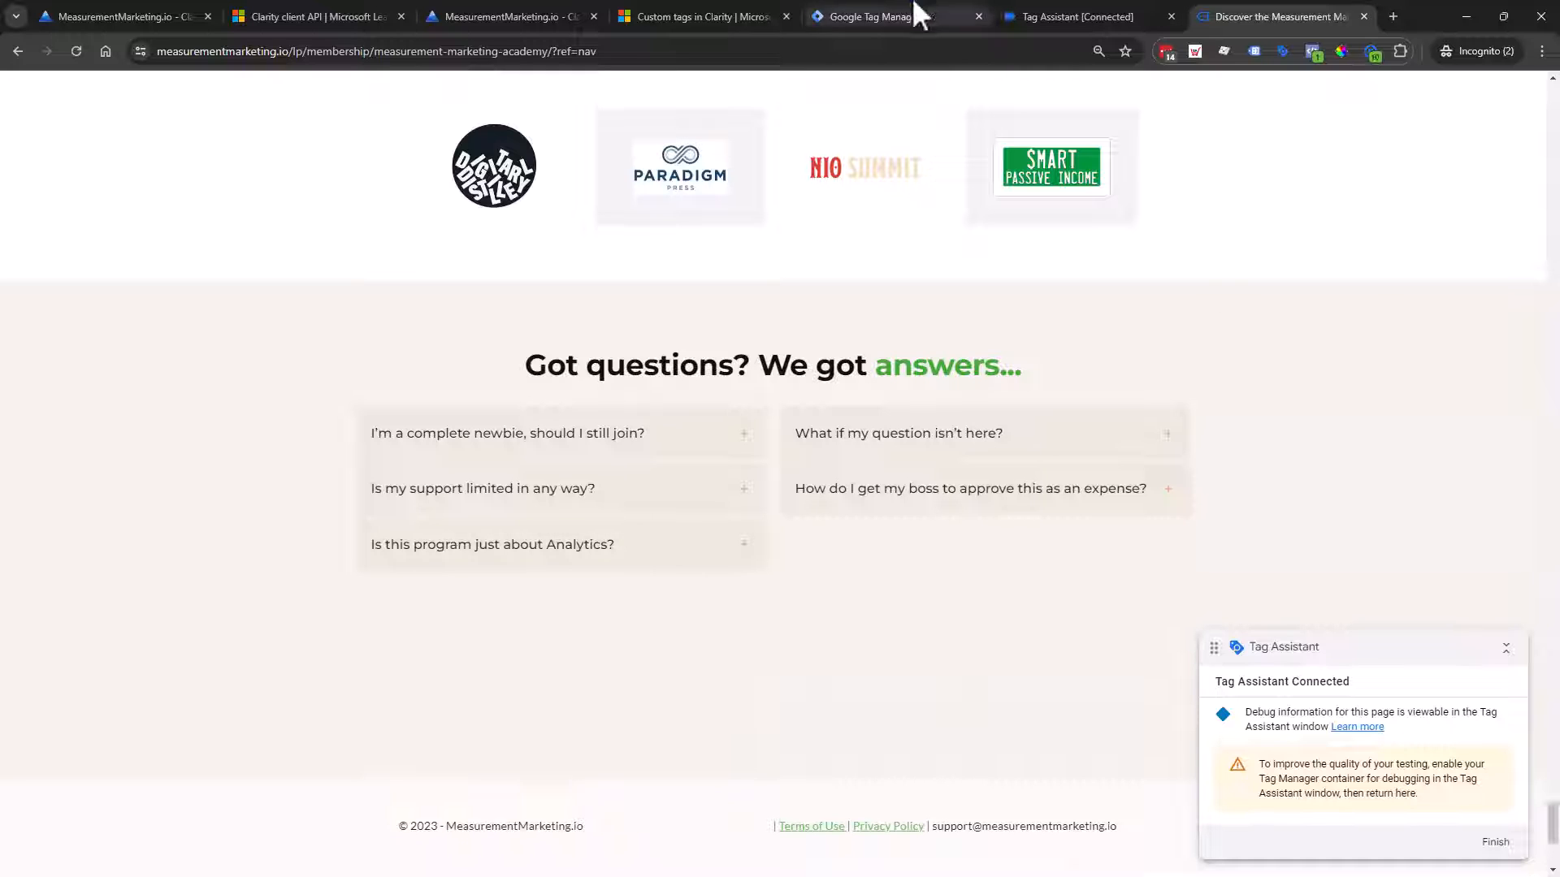
{"action": "left_click", "coordinate": [879, 14]}
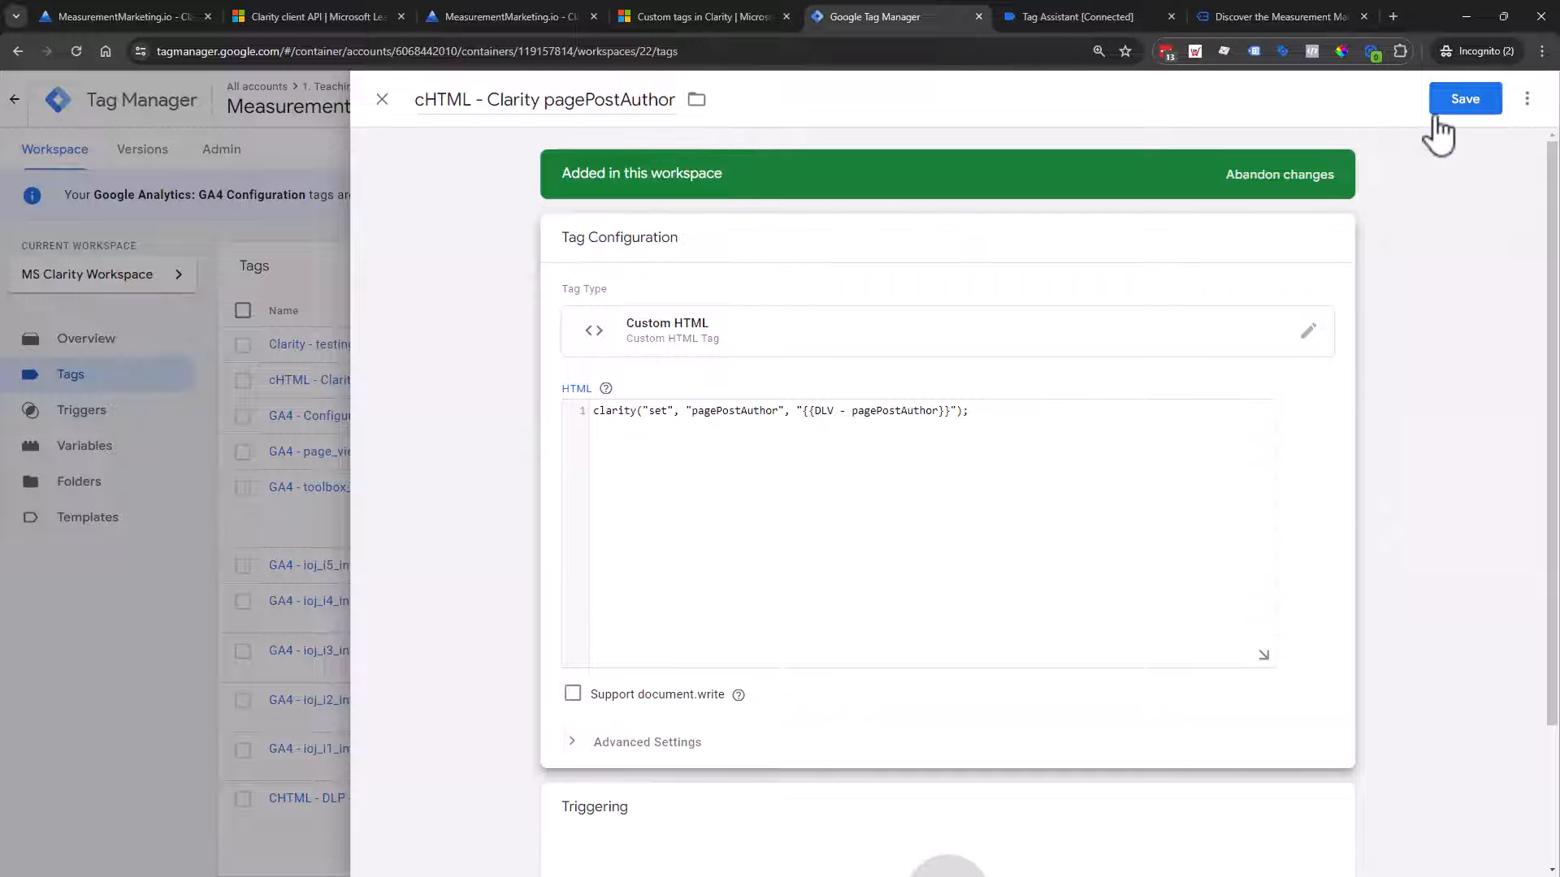
Step: Save the pagePostAuthor tag with an All Pages firing trigger, then reopen it to review
{"action": "left_click", "coordinate": [1456, 101]}
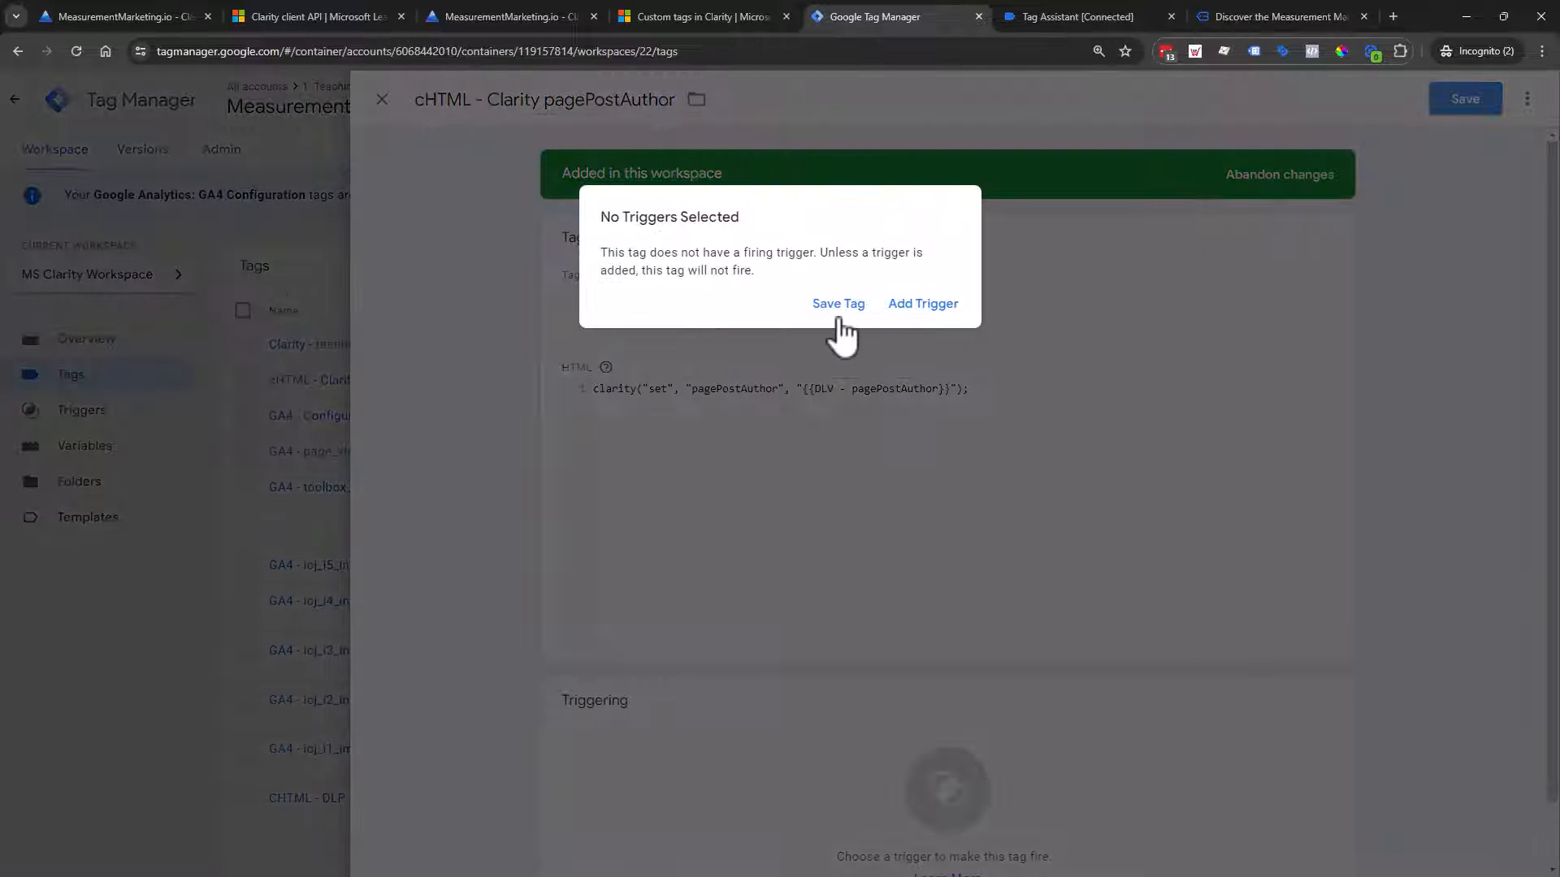
{"action": "left_click", "coordinate": [902, 308]}
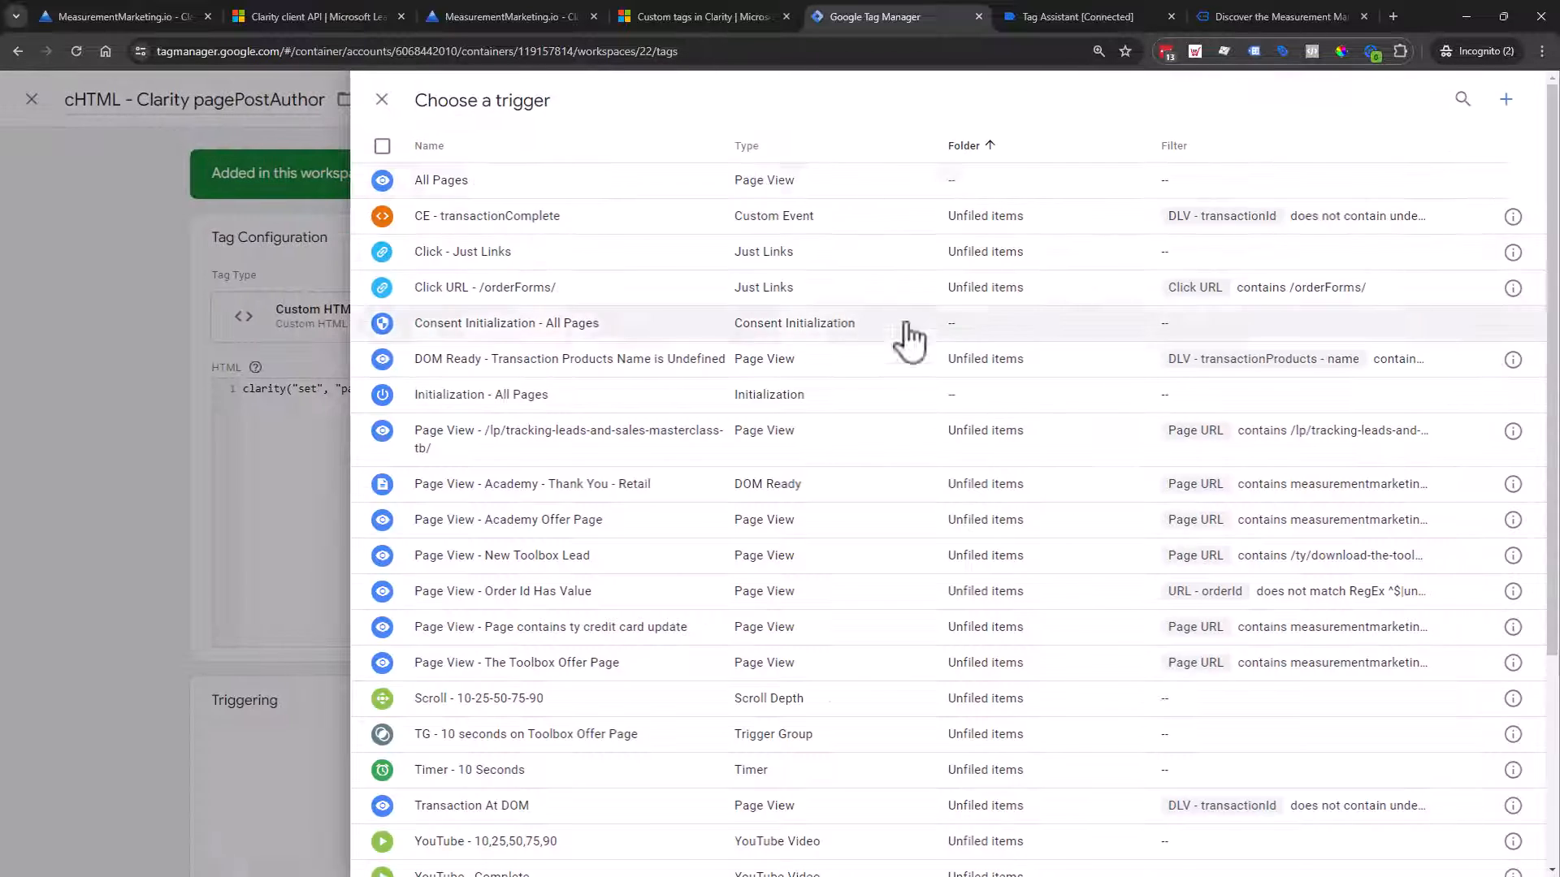
{"action": "left_click", "coordinate": [738, 174]}
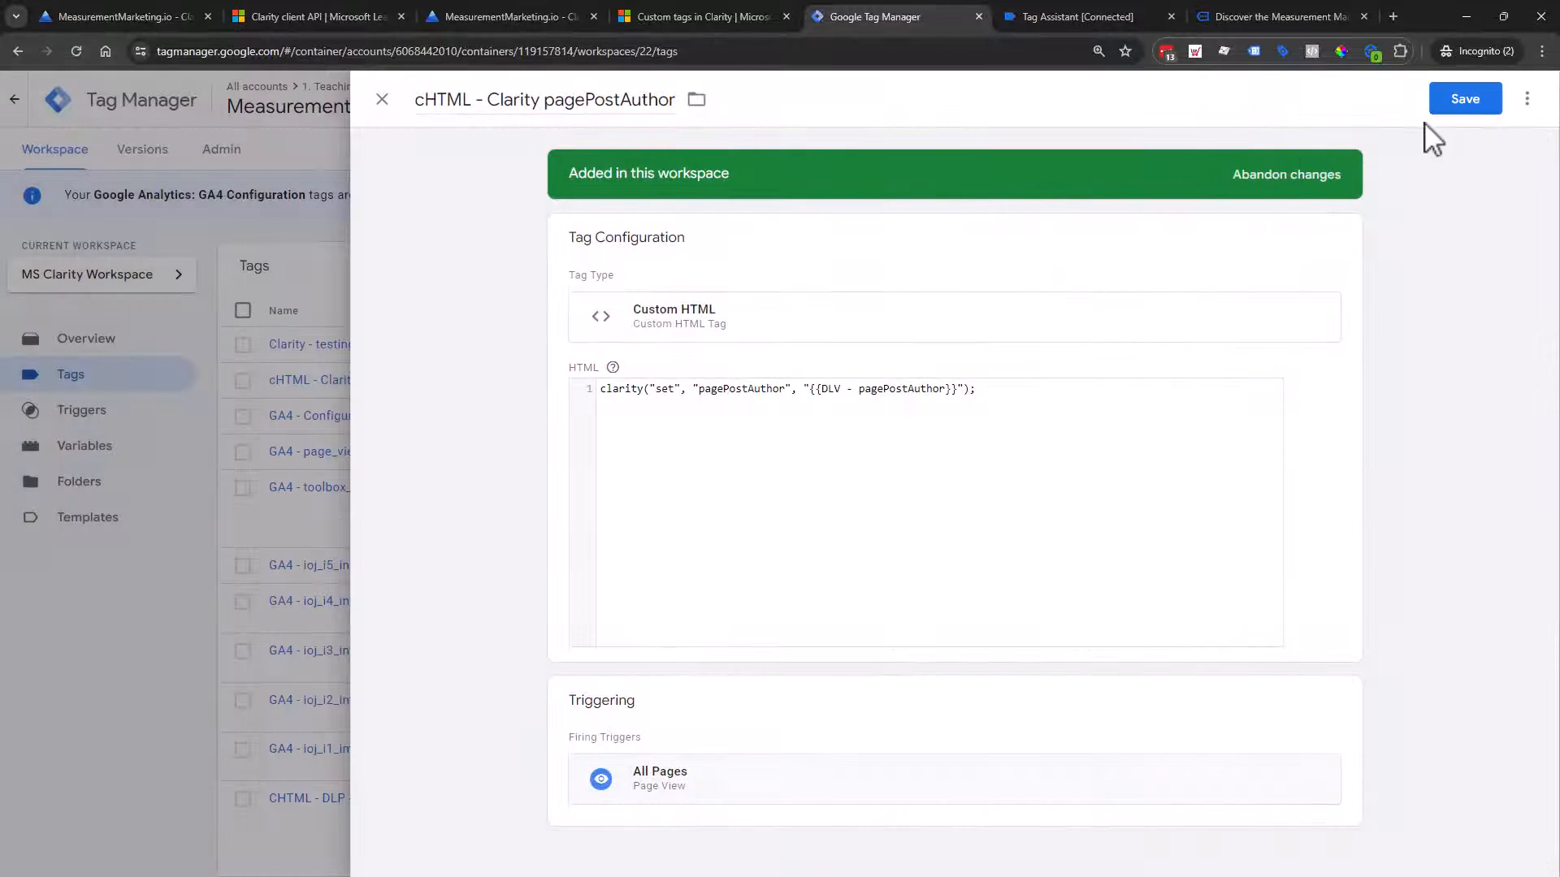
{"action": "left_click", "coordinate": [1450, 104]}
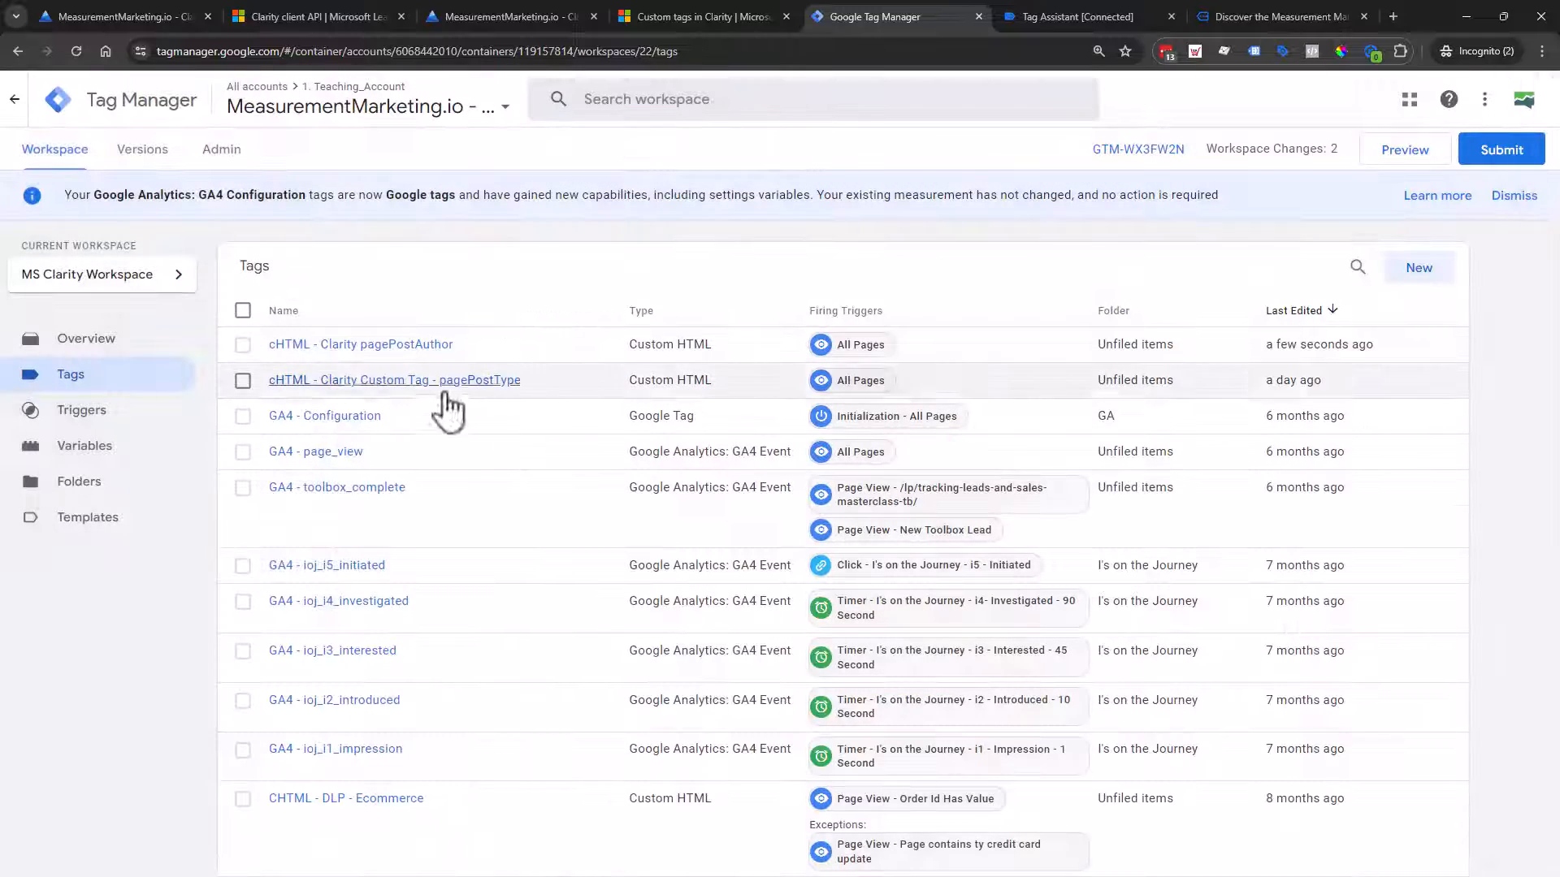
{"action": "left_click", "coordinate": [393, 356]}
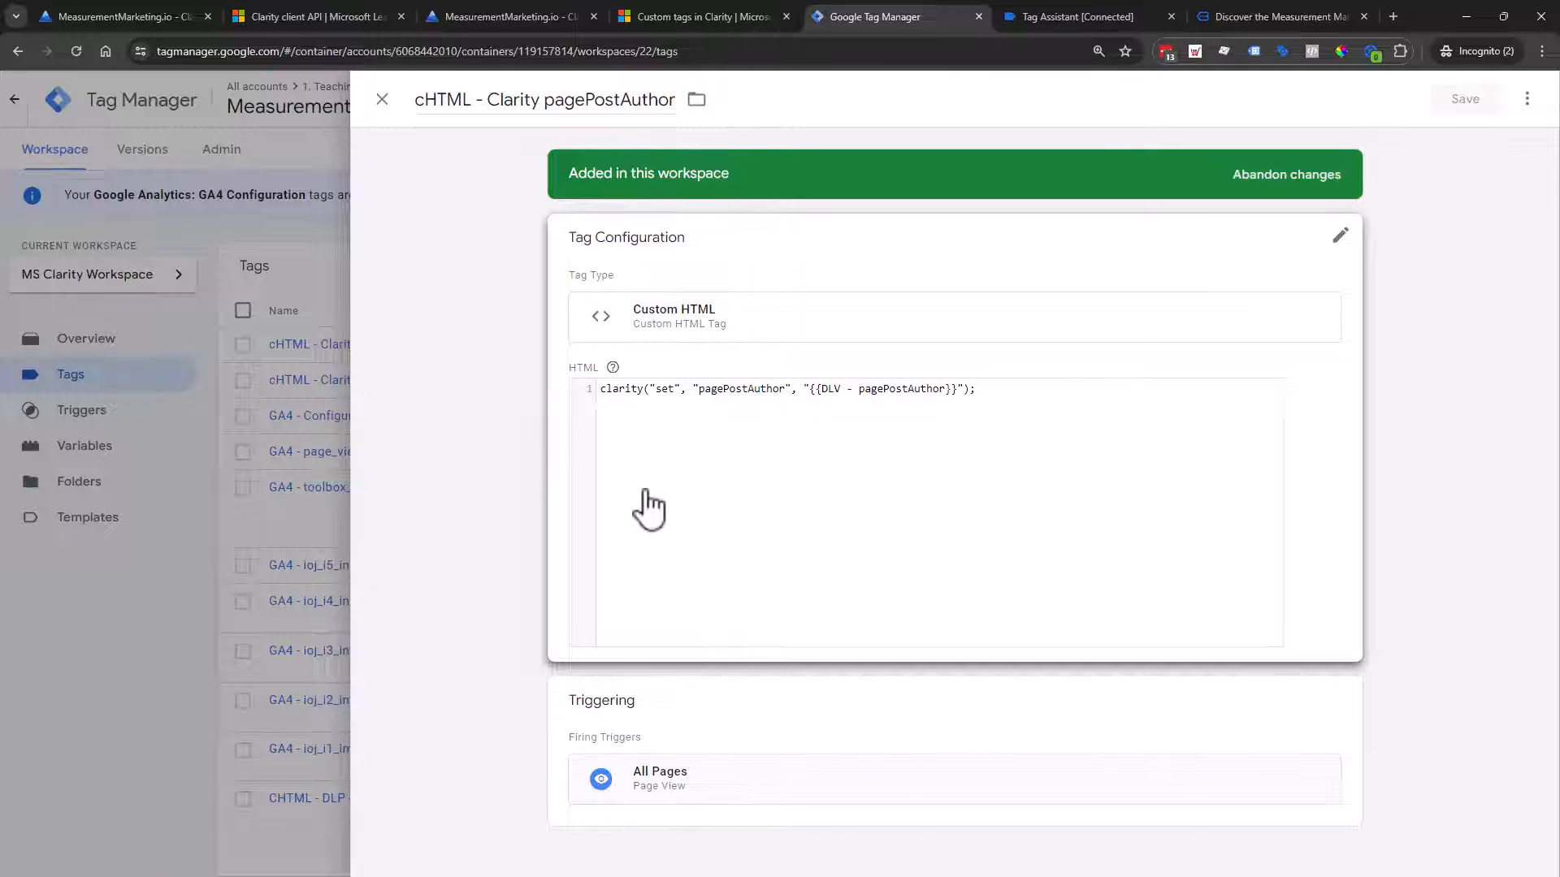
{"action": "left_click", "coordinate": [279, 459]}
Step: Reload the Academy page from the address bar in the debug session
{"action": "left_click", "coordinate": [1277, 17]}
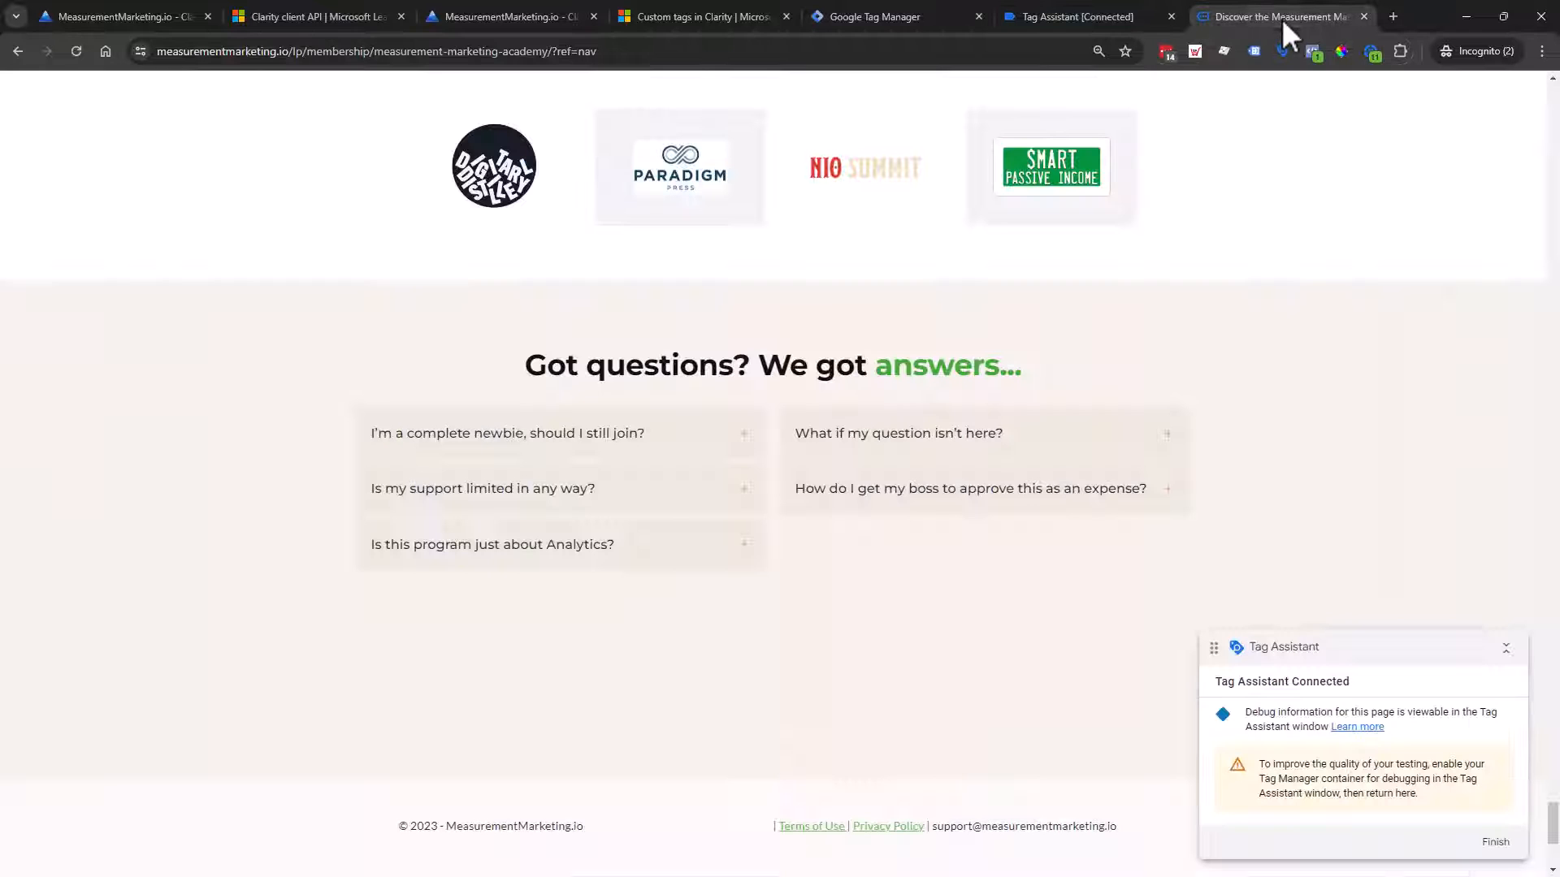
{"action": "left_click", "coordinate": [624, 57]}
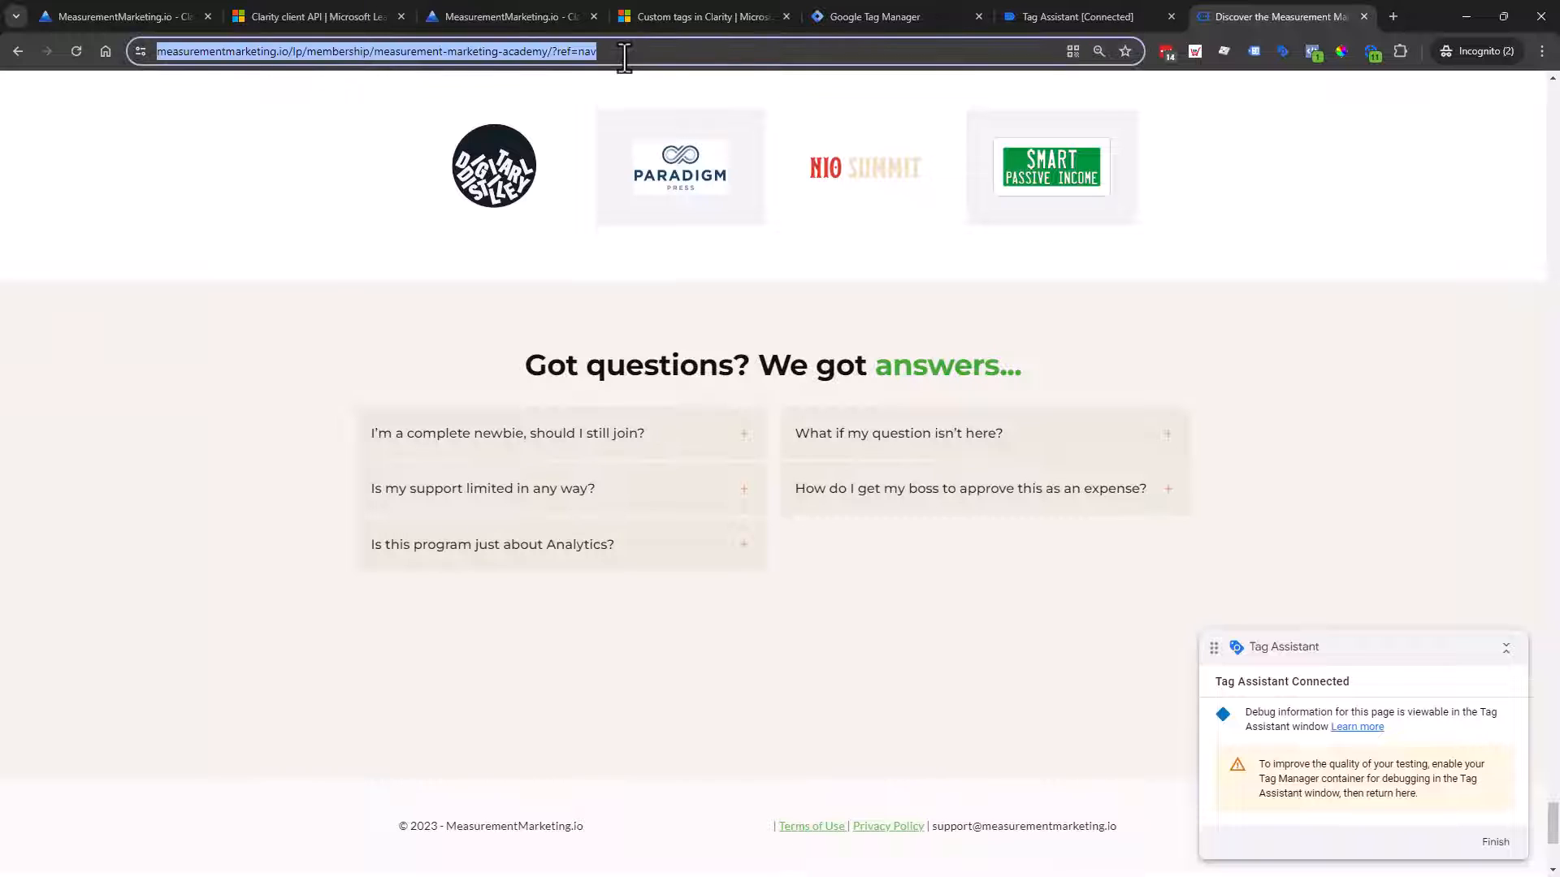
{"action": "left_click", "coordinate": [1152, 24]}
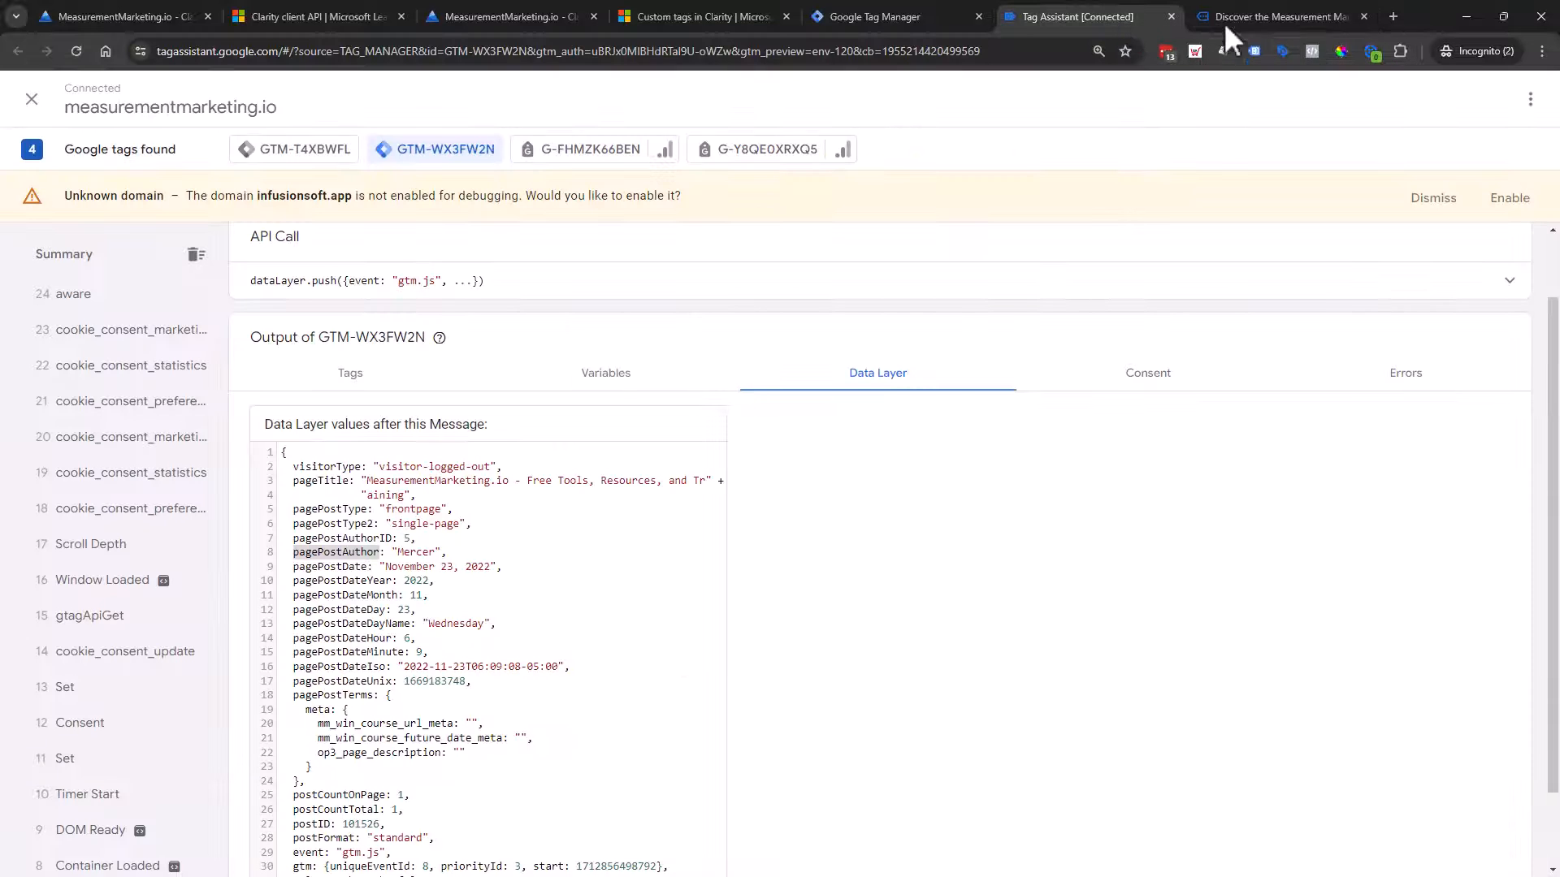
{"action": "left_click", "coordinate": [1293, 21]}
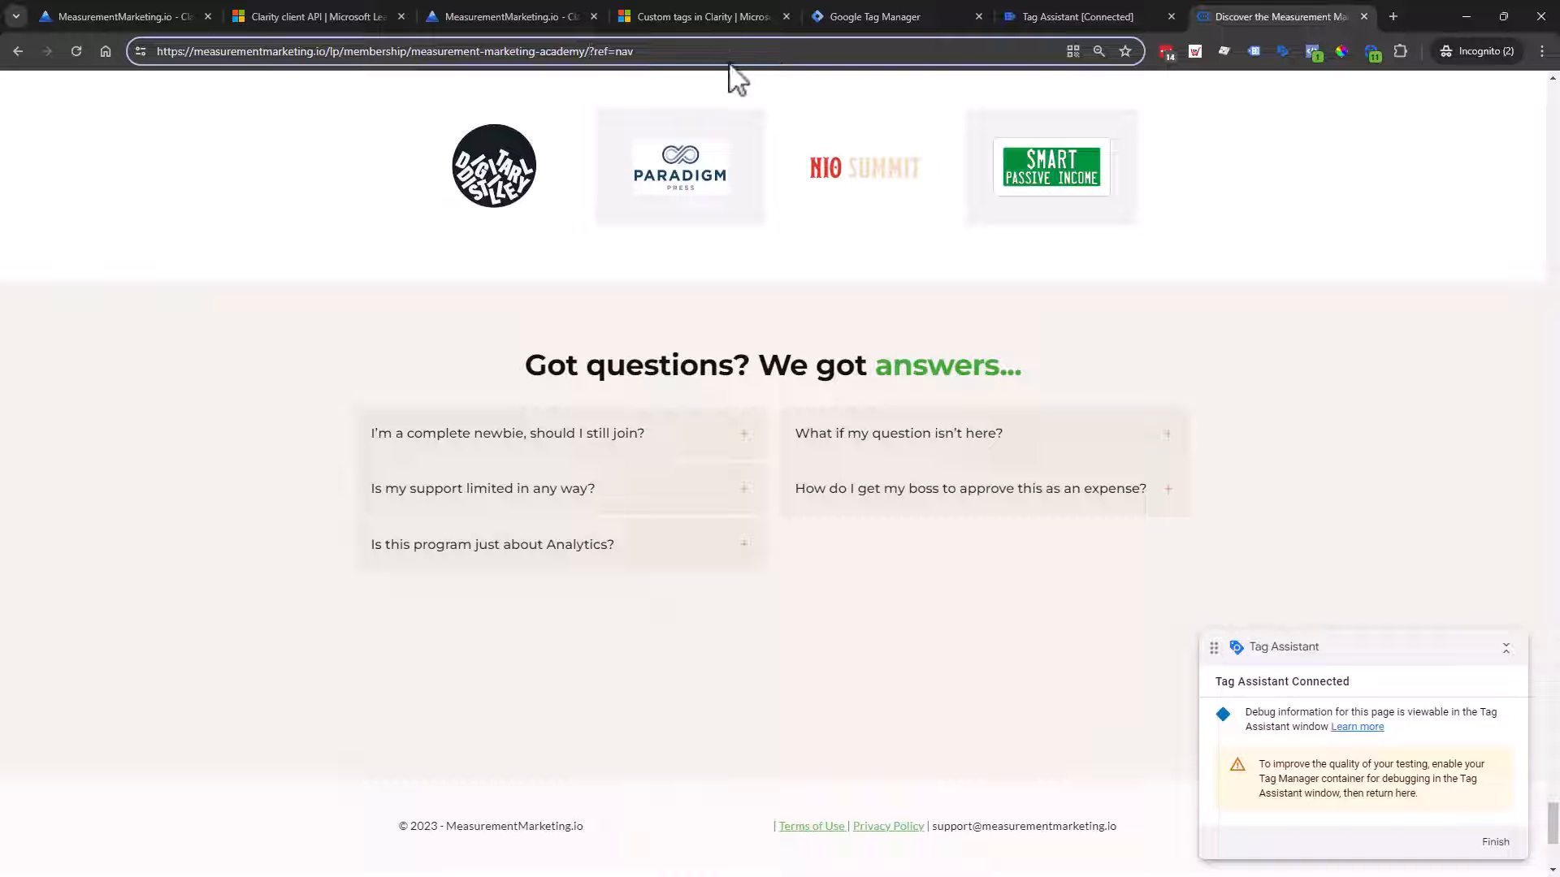
{"action": "key", "text": "Return"}
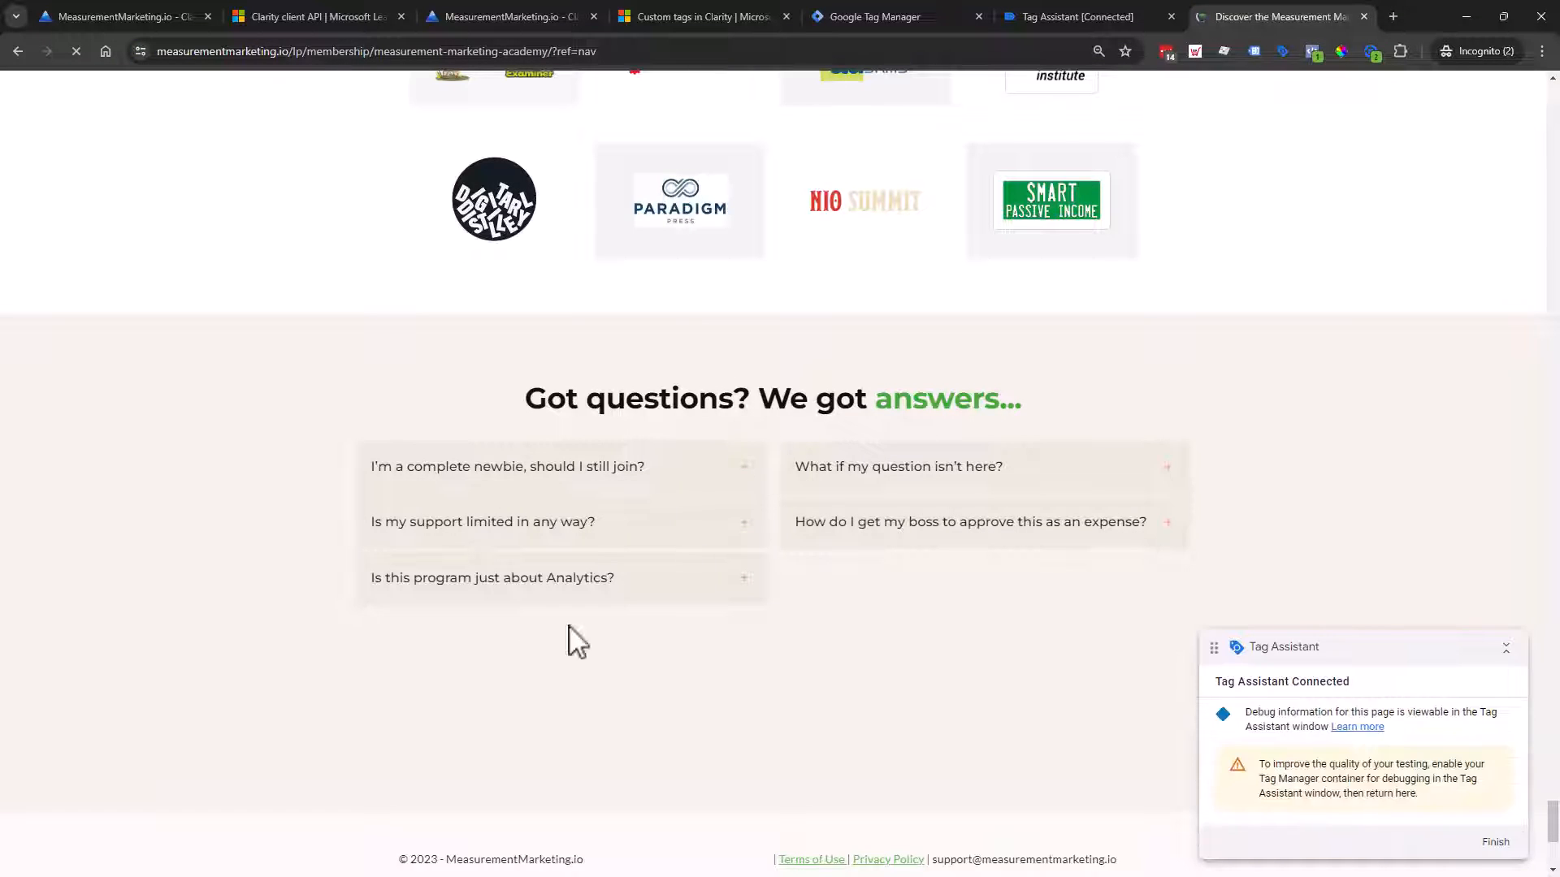
Step: Browse to Hire a Certified Measurement Marketer, check Tag Assistant's Data Layer, and open the pagePostAuthor tag
{"action": "scroll", "coordinate": [741, 787], "scroll_direction": "down", "scroll_amount": 5}
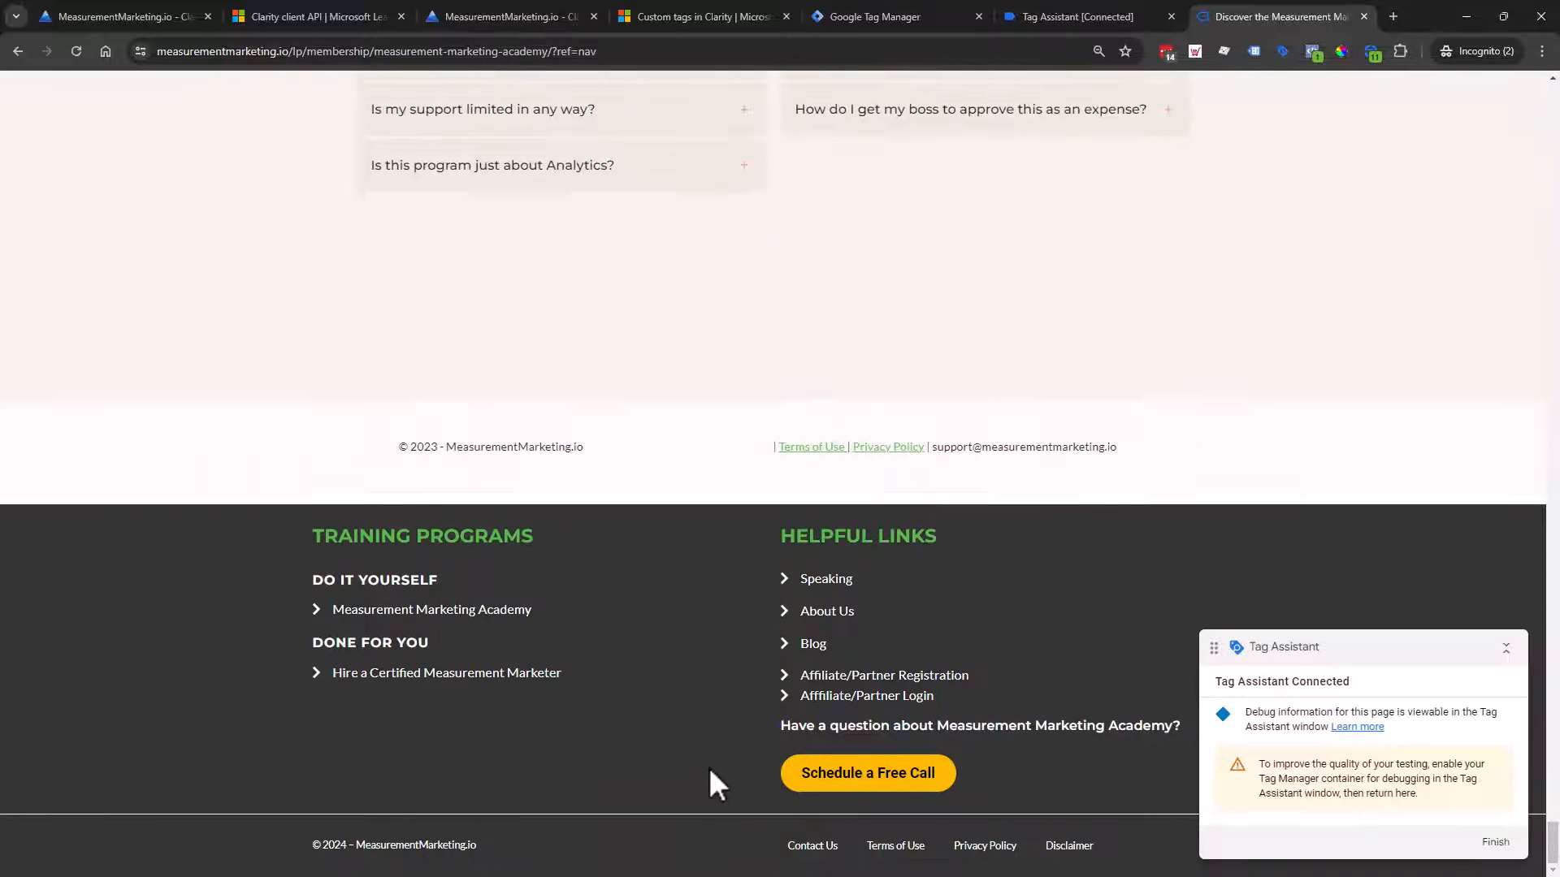
{"action": "key", "text": "ctrl+minus"}
{"action": "key", "text": "ctrl+minus"}
{"action": "key", "text": "ctrl+minus"}
{"action": "key", "text": "ctrl+minus"}
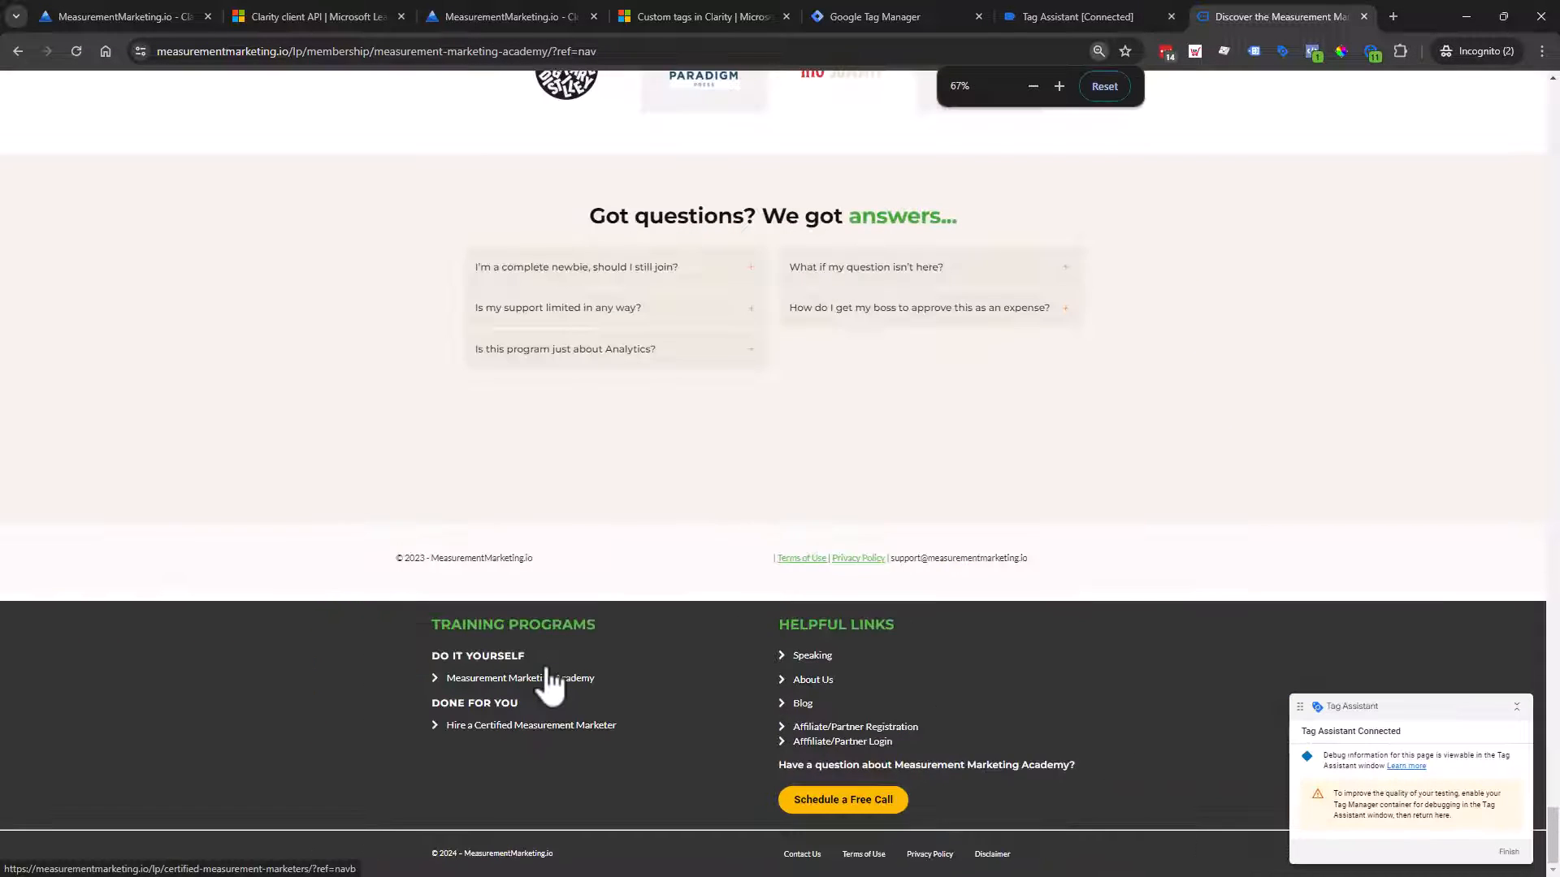
{"action": "scroll", "coordinate": [547, 685], "scroll_direction": "up", "scroll_amount": 9}
{"action": "scroll", "coordinate": [617, 616], "scroll_direction": "up", "scroll_amount": 7}
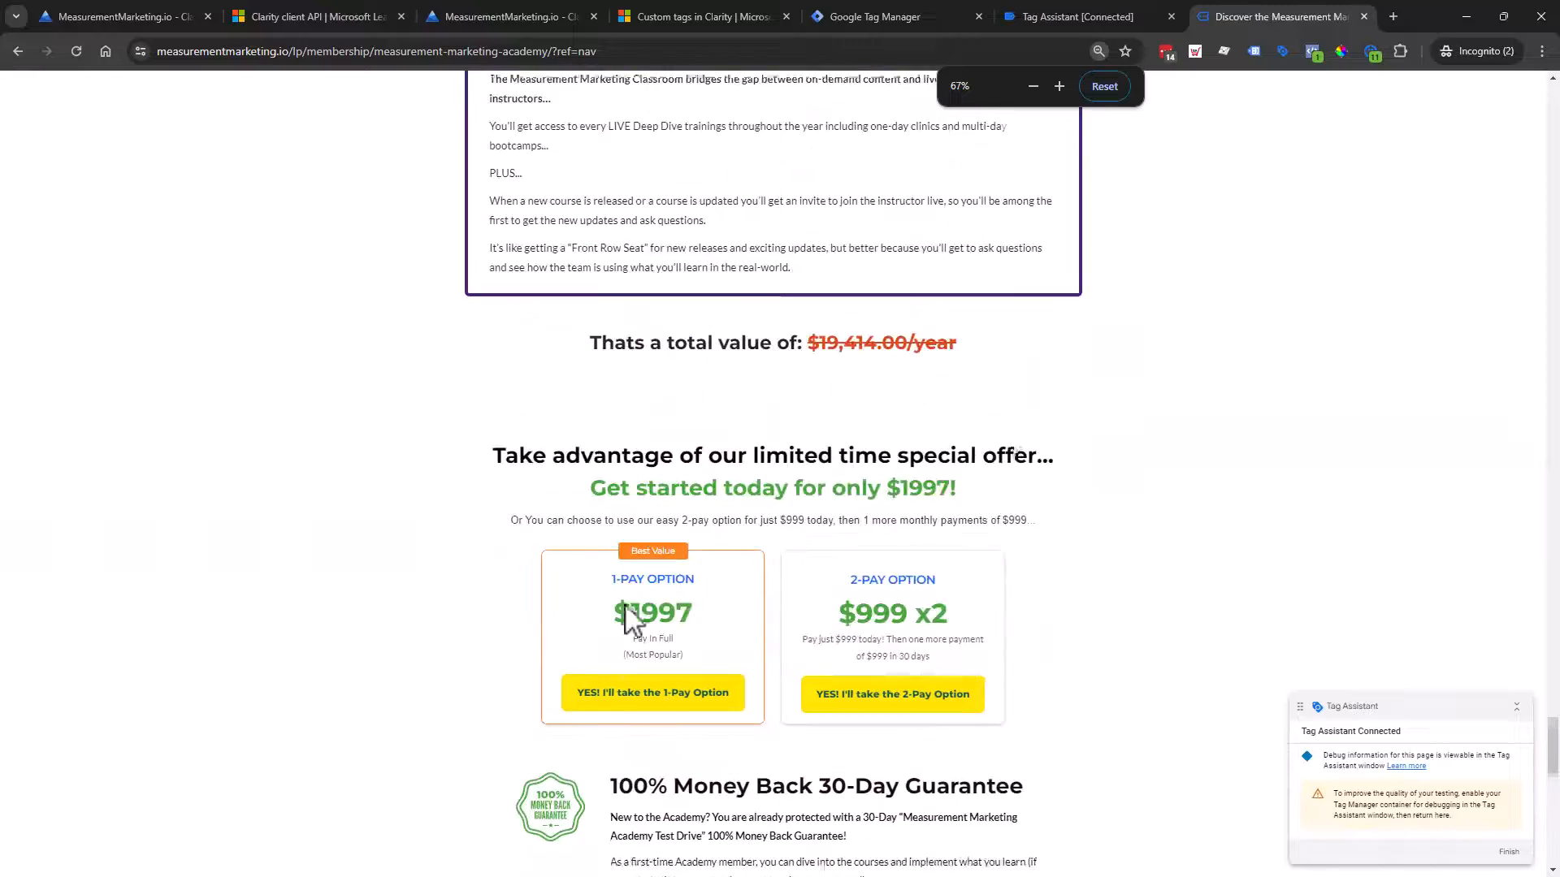
{"action": "left_click_drag", "start_coordinate": [1551, 748], "coordinate": [1481, 18]}
{"action": "left_click", "coordinate": [826, 105]}
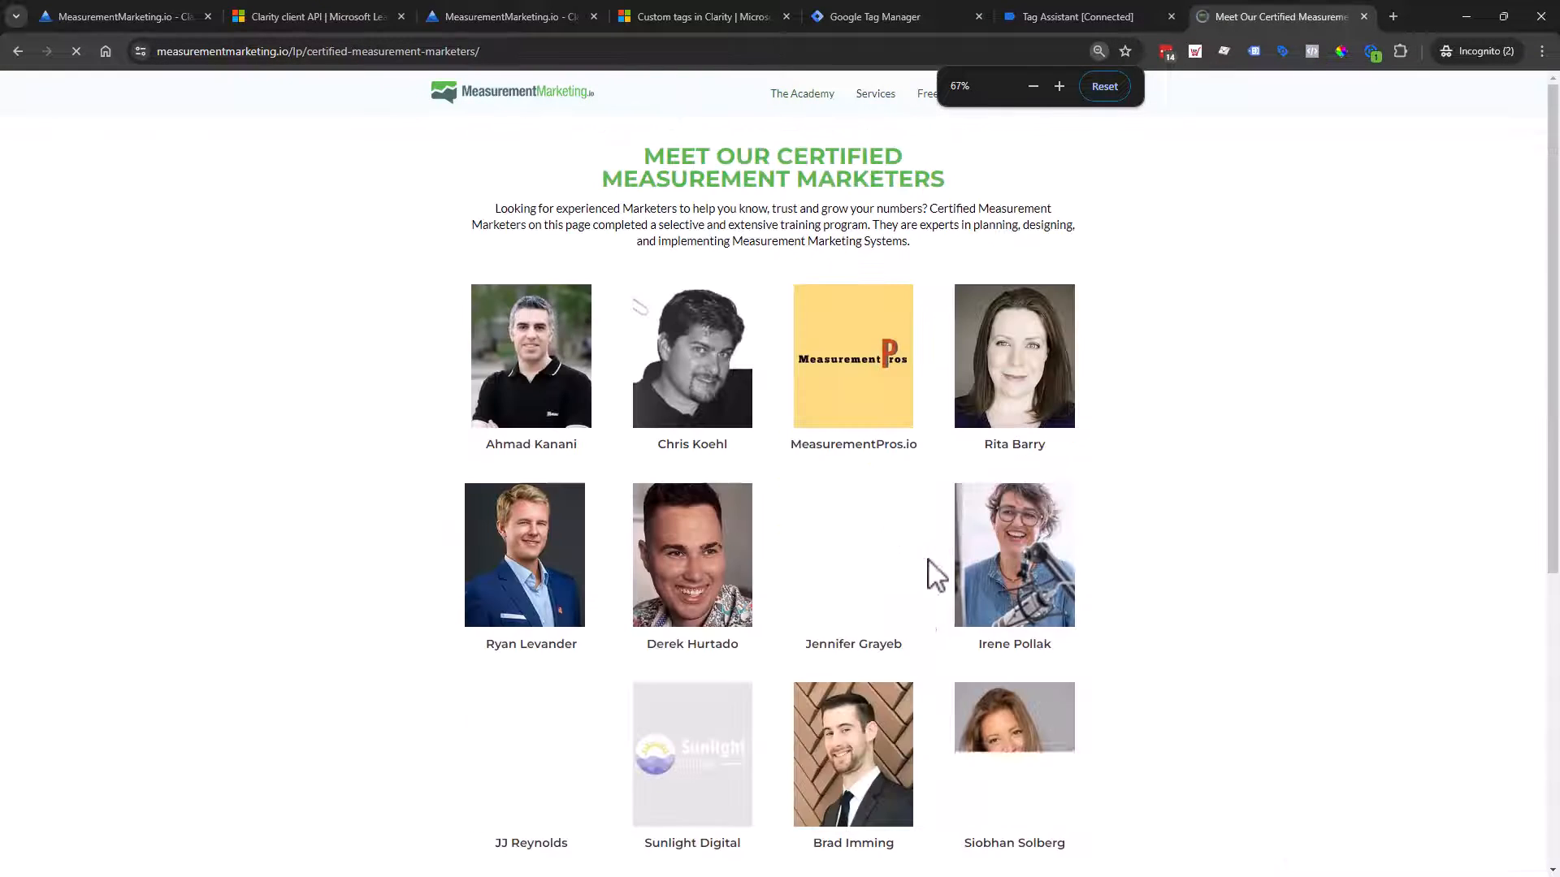
{"action": "scroll", "coordinate": [927, 601], "scroll_direction": "down", "scroll_amount": 6}
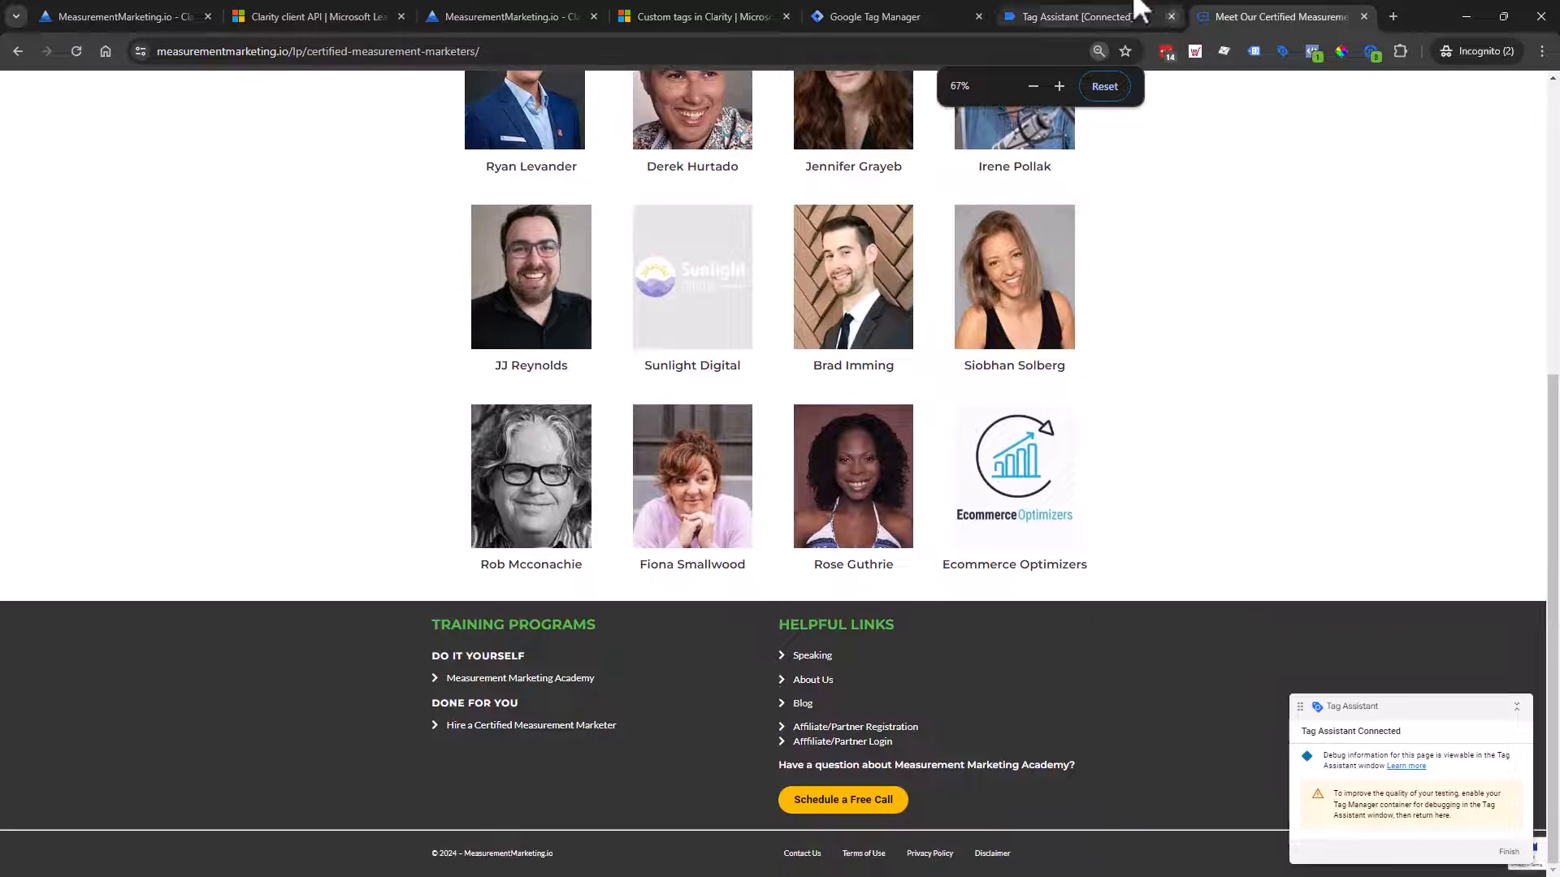
{"action": "left_click", "coordinate": [1011, 9]}
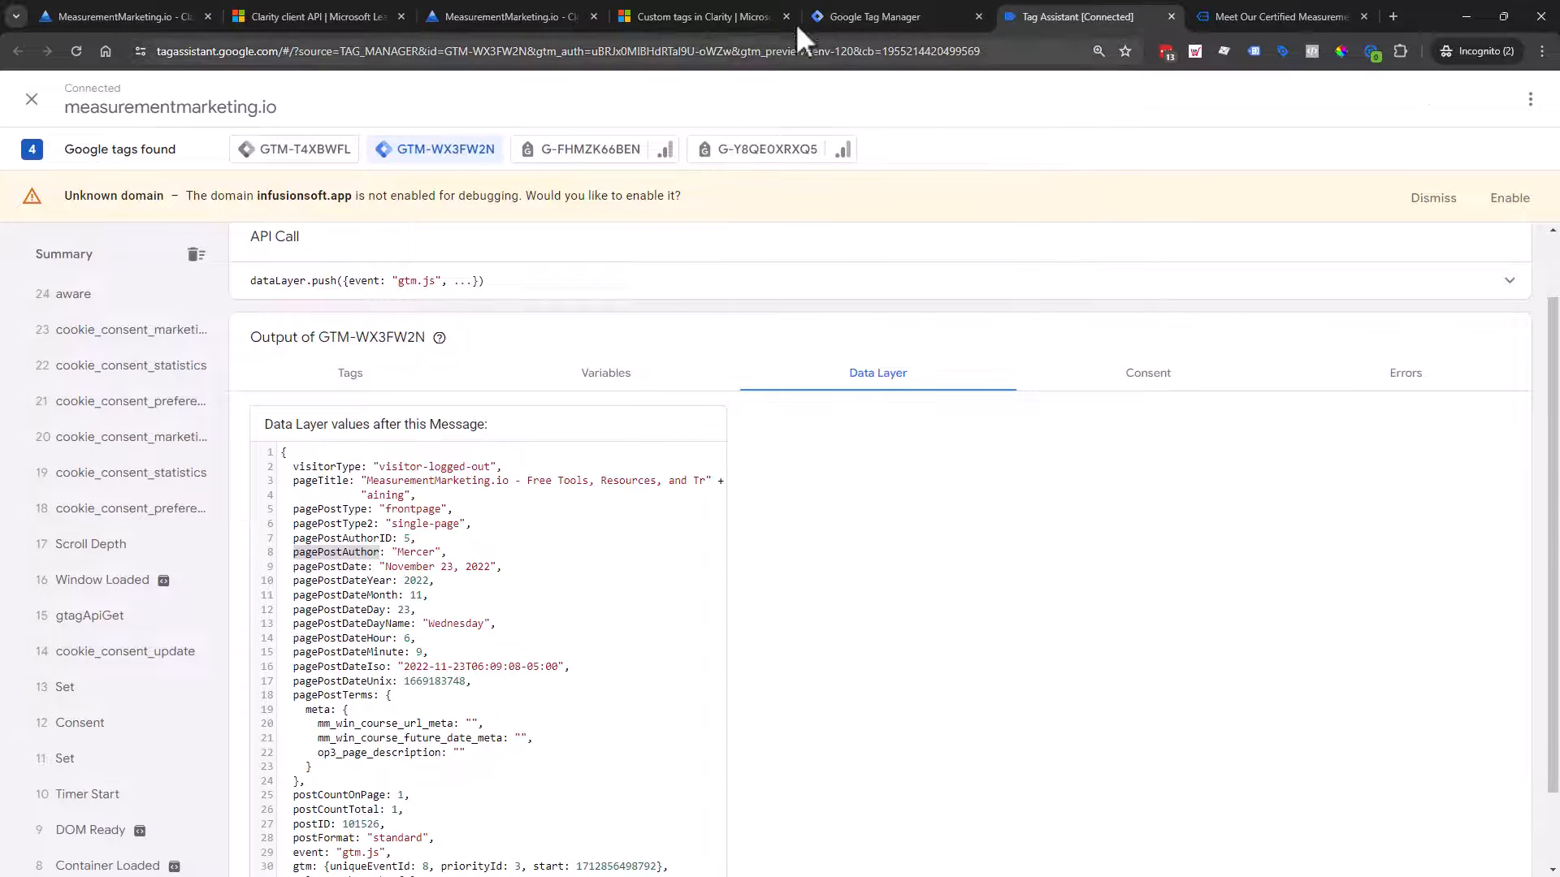
{"action": "left_click", "coordinate": [845, 18]}
{"action": "left_click", "coordinate": [344, 346]}
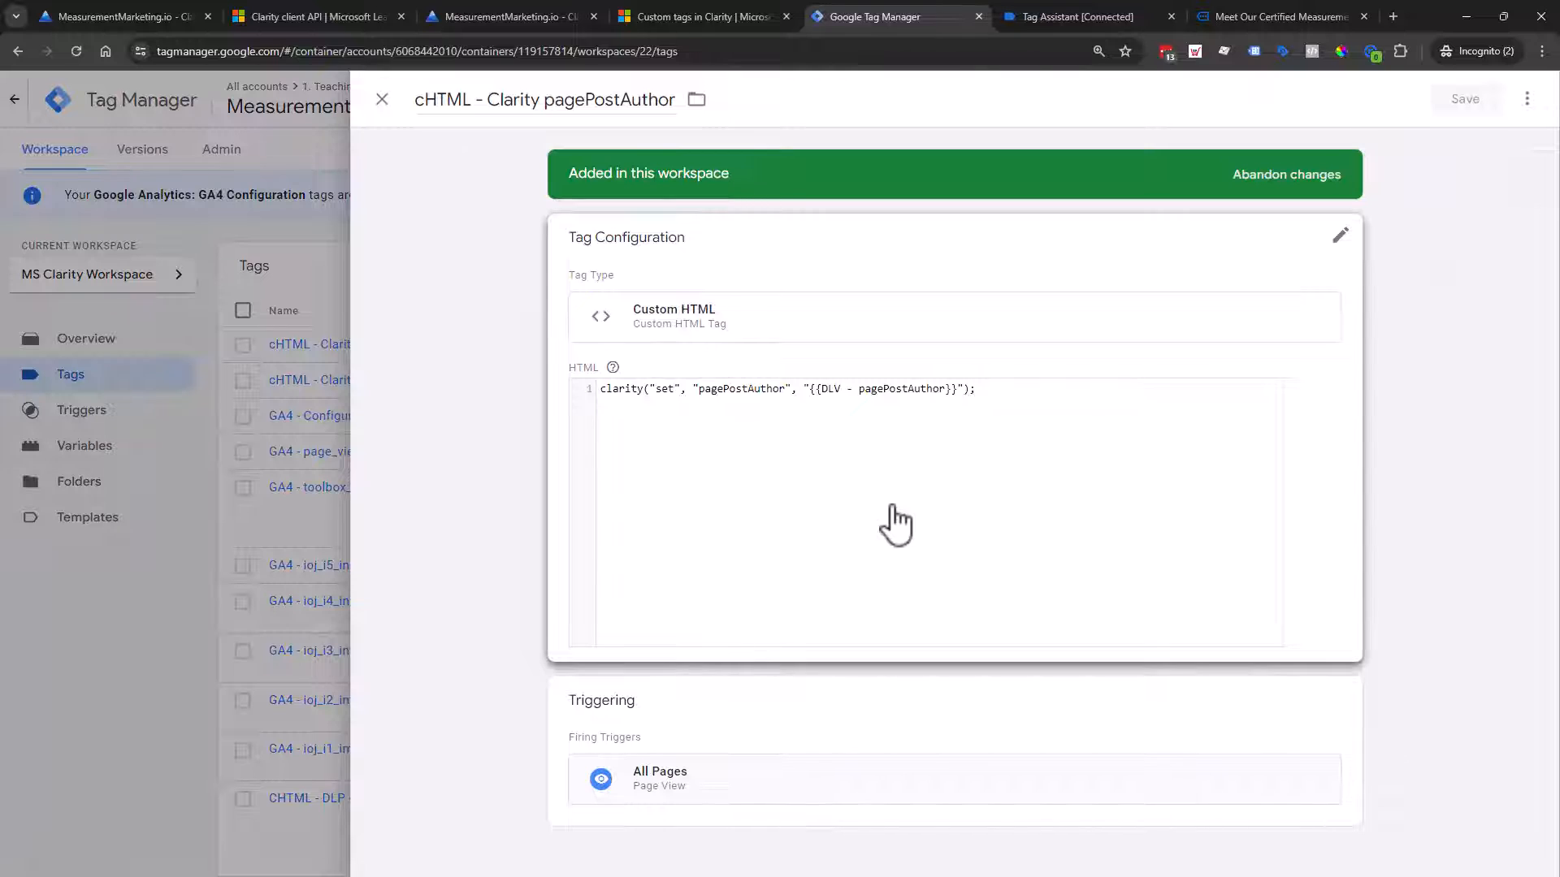
Step: Wrap the pagePostAuthor tag's clarity line in <script> and </script> tags and save
{"action": "left_click", "coordinate": [1056, 411]}
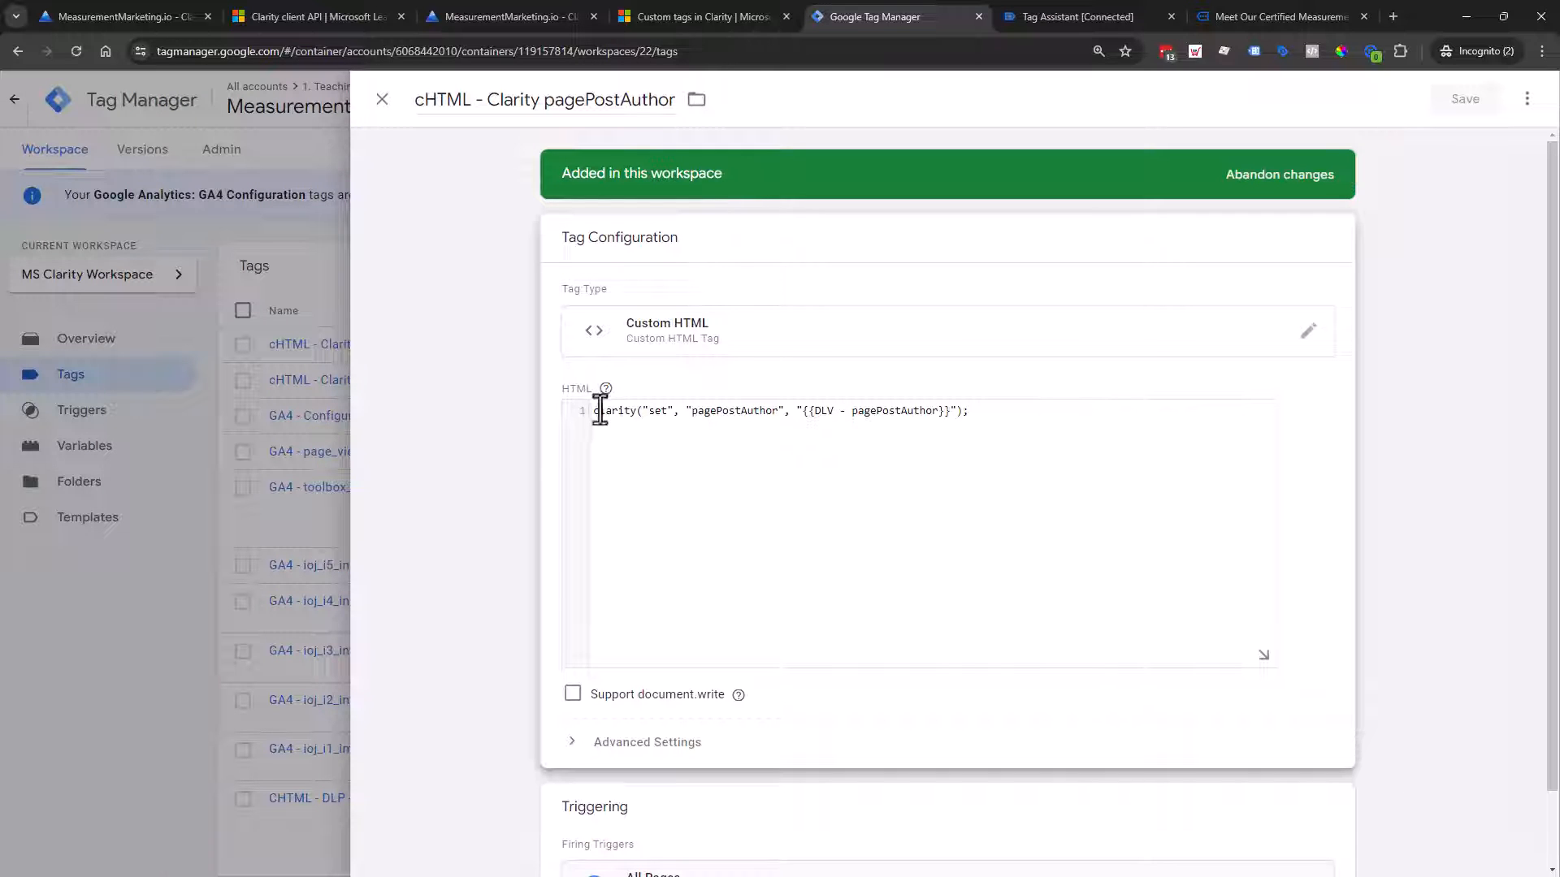
{"action": "left_click_drag", "start_coordinate": [597, 410], "coordinate": [1111, 441]}
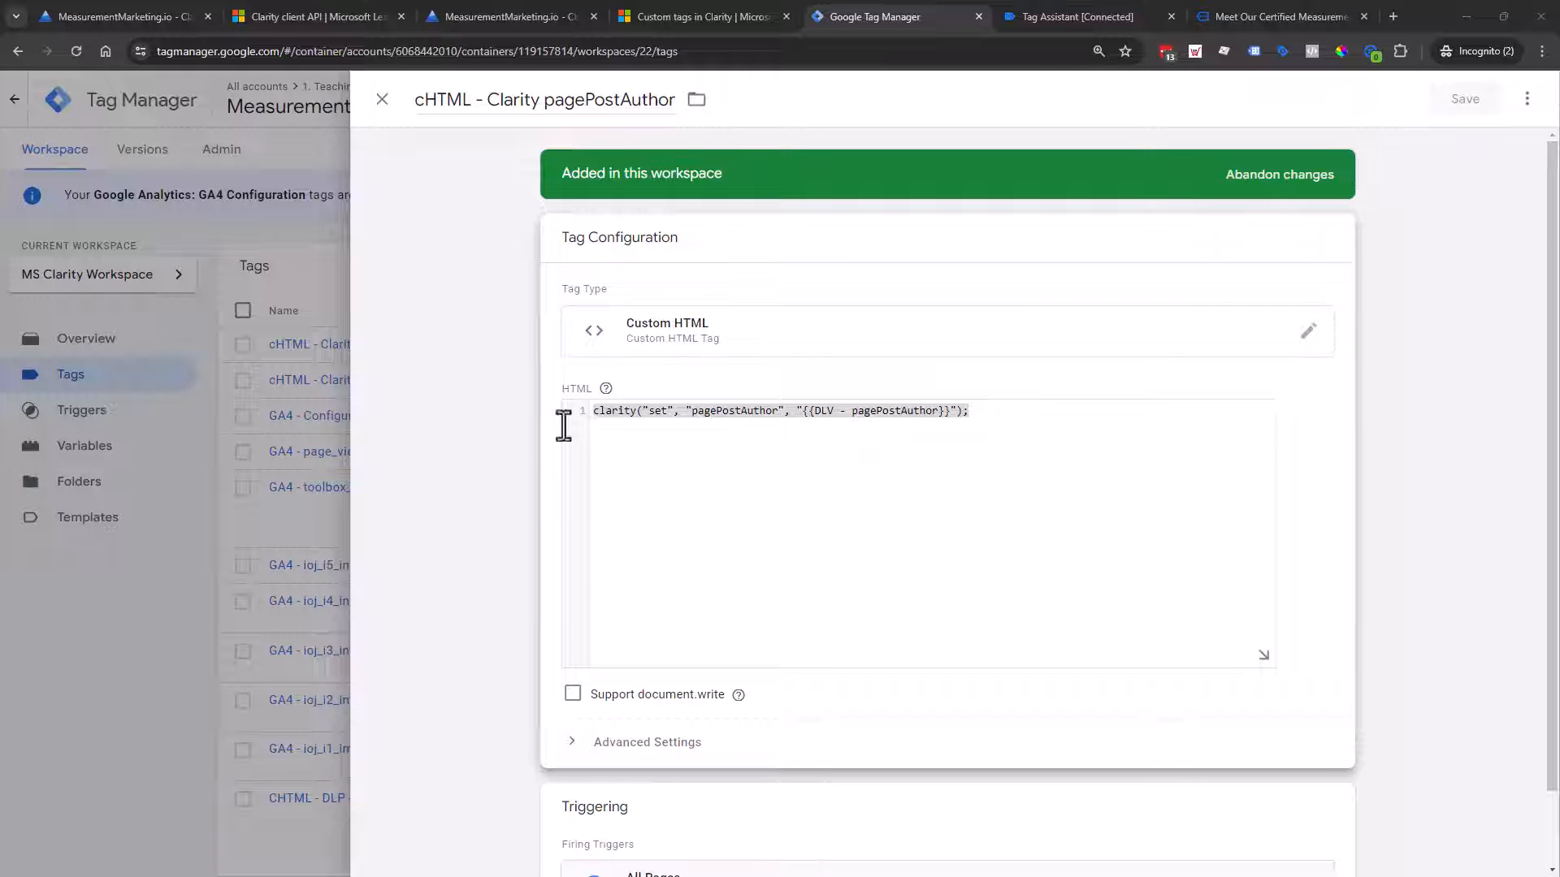
{"action": "left_click", "coordinate": [1033, 429]}
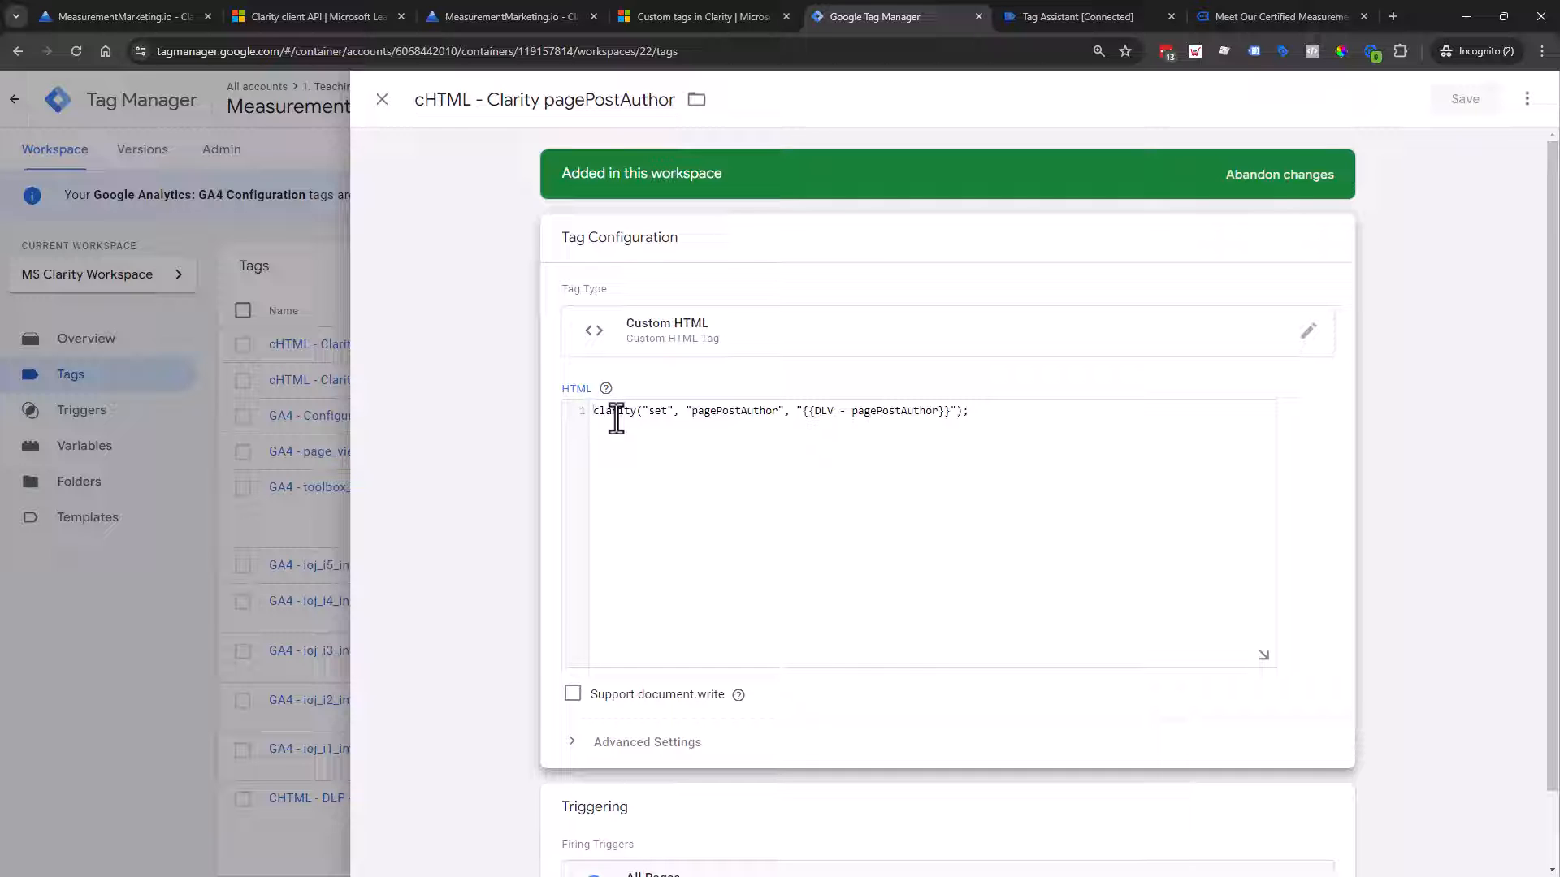
{"action": "type", "text": "<script>"}
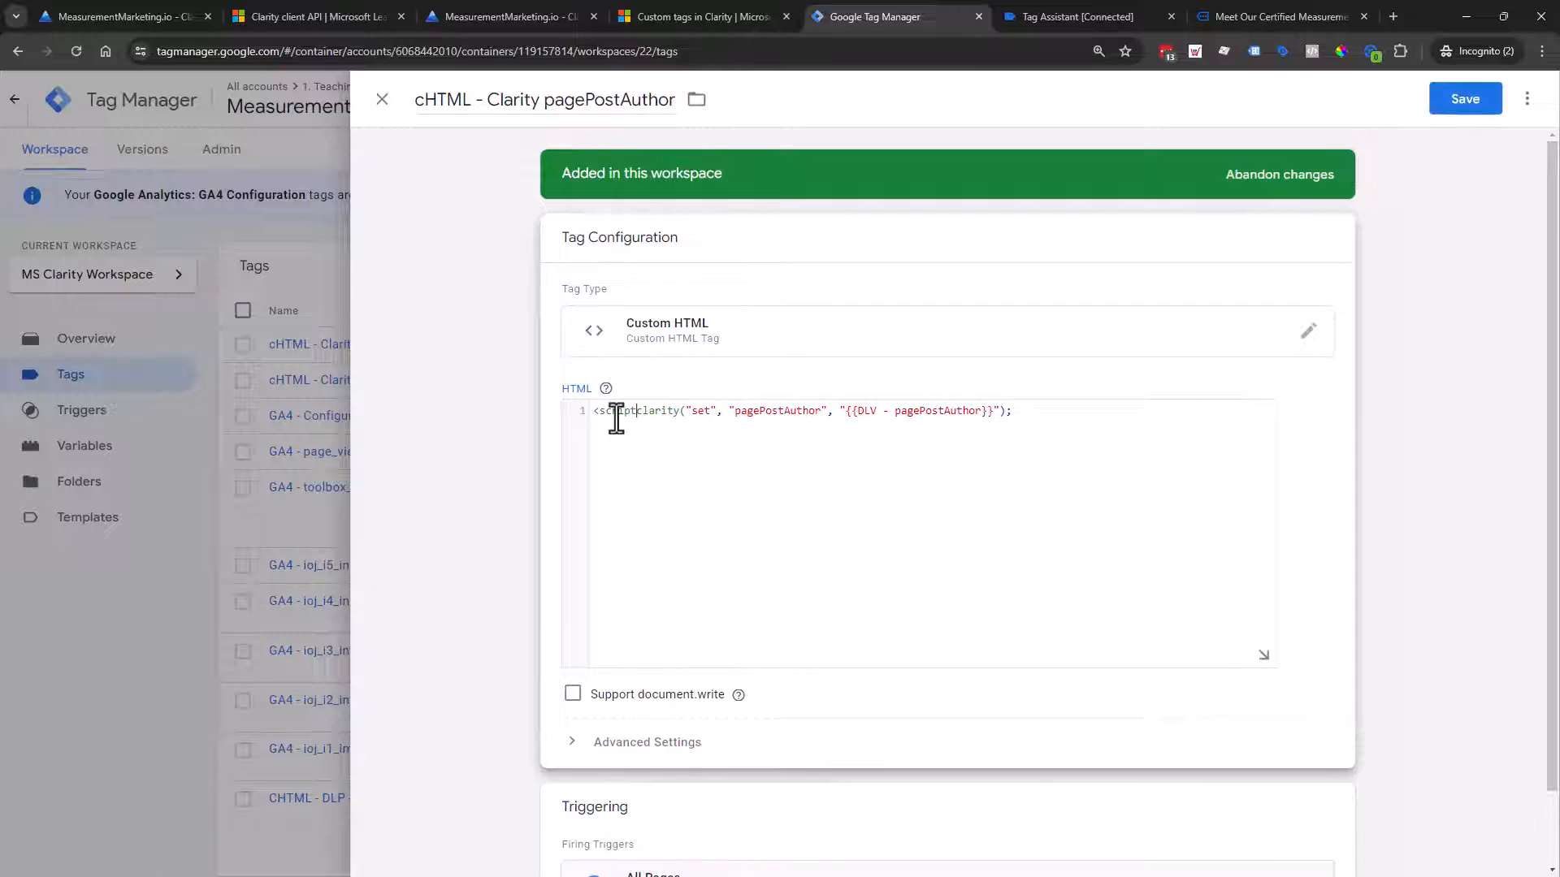
{"action": "type", "text": ">"}
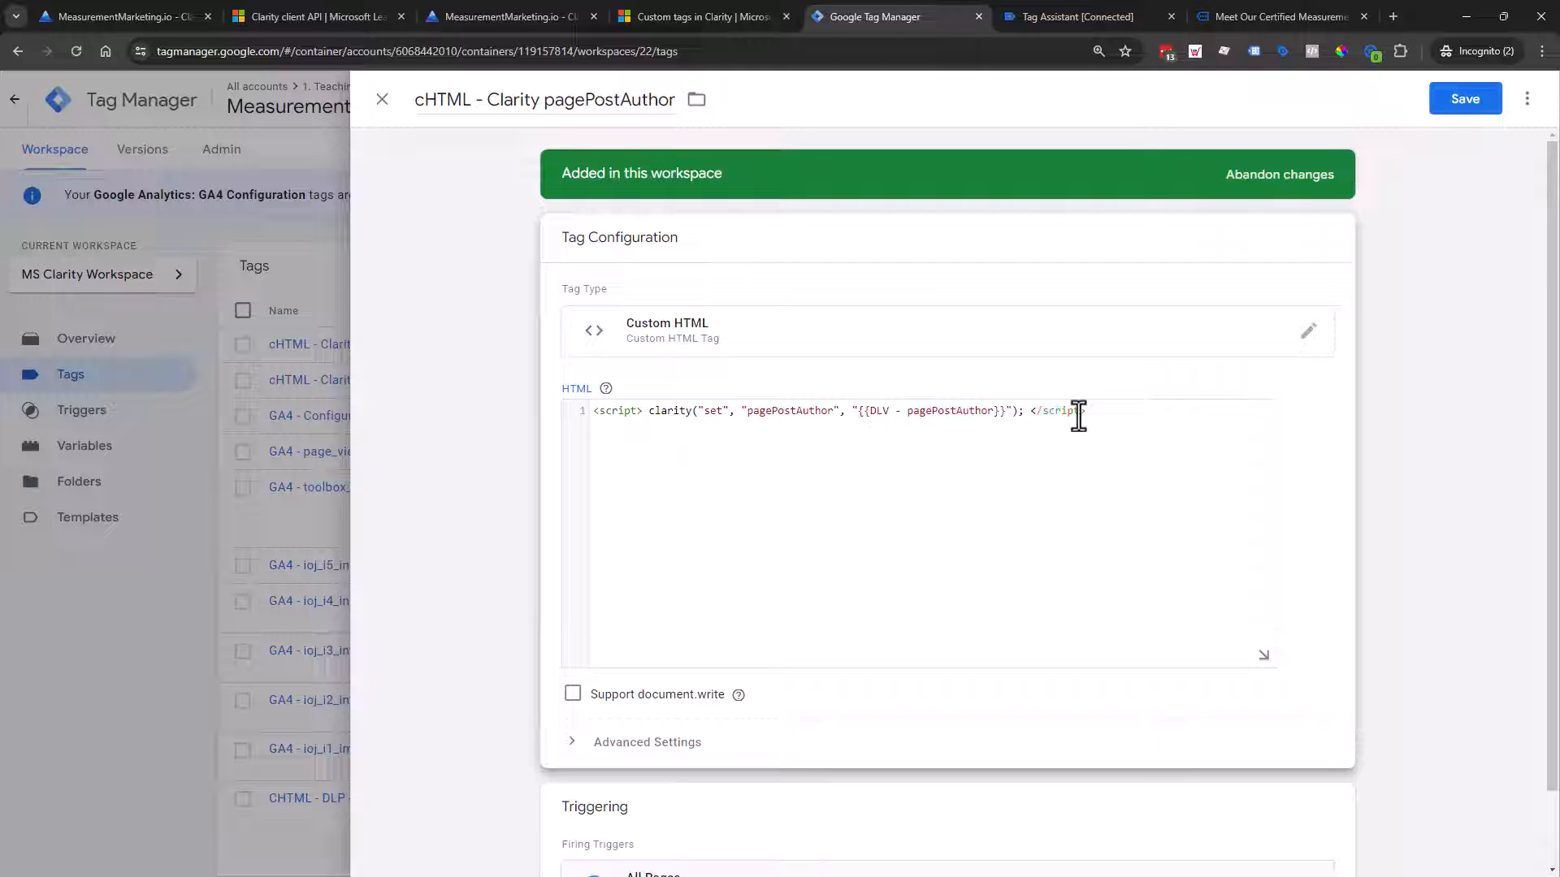
{"action": "double_click", "coordinate": [614, 411]}
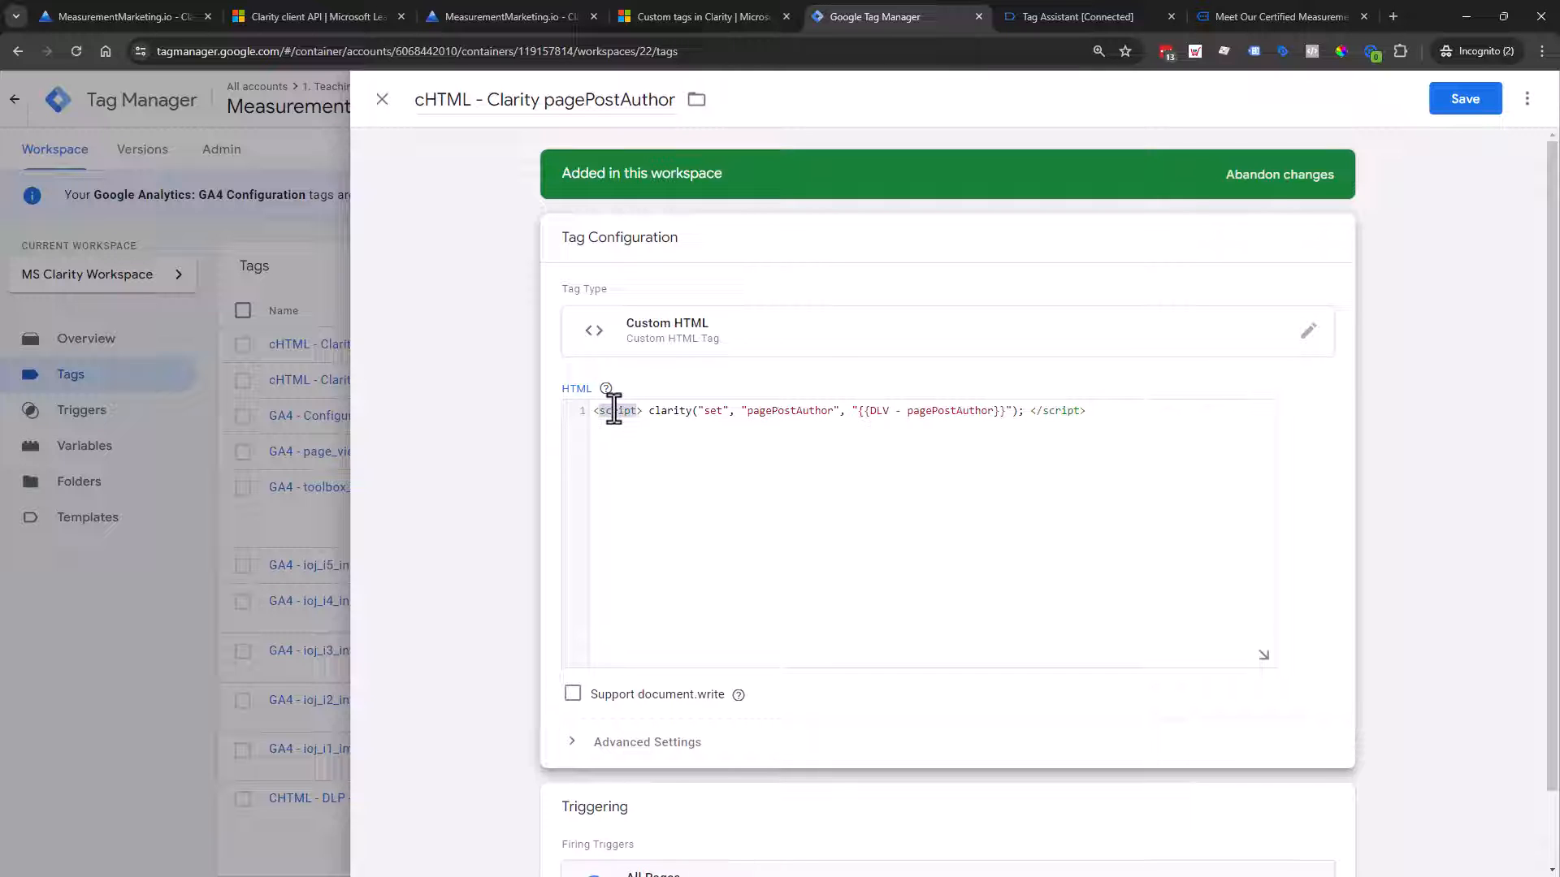
{"action": "left_click", "coordinate": [1037, 411]}
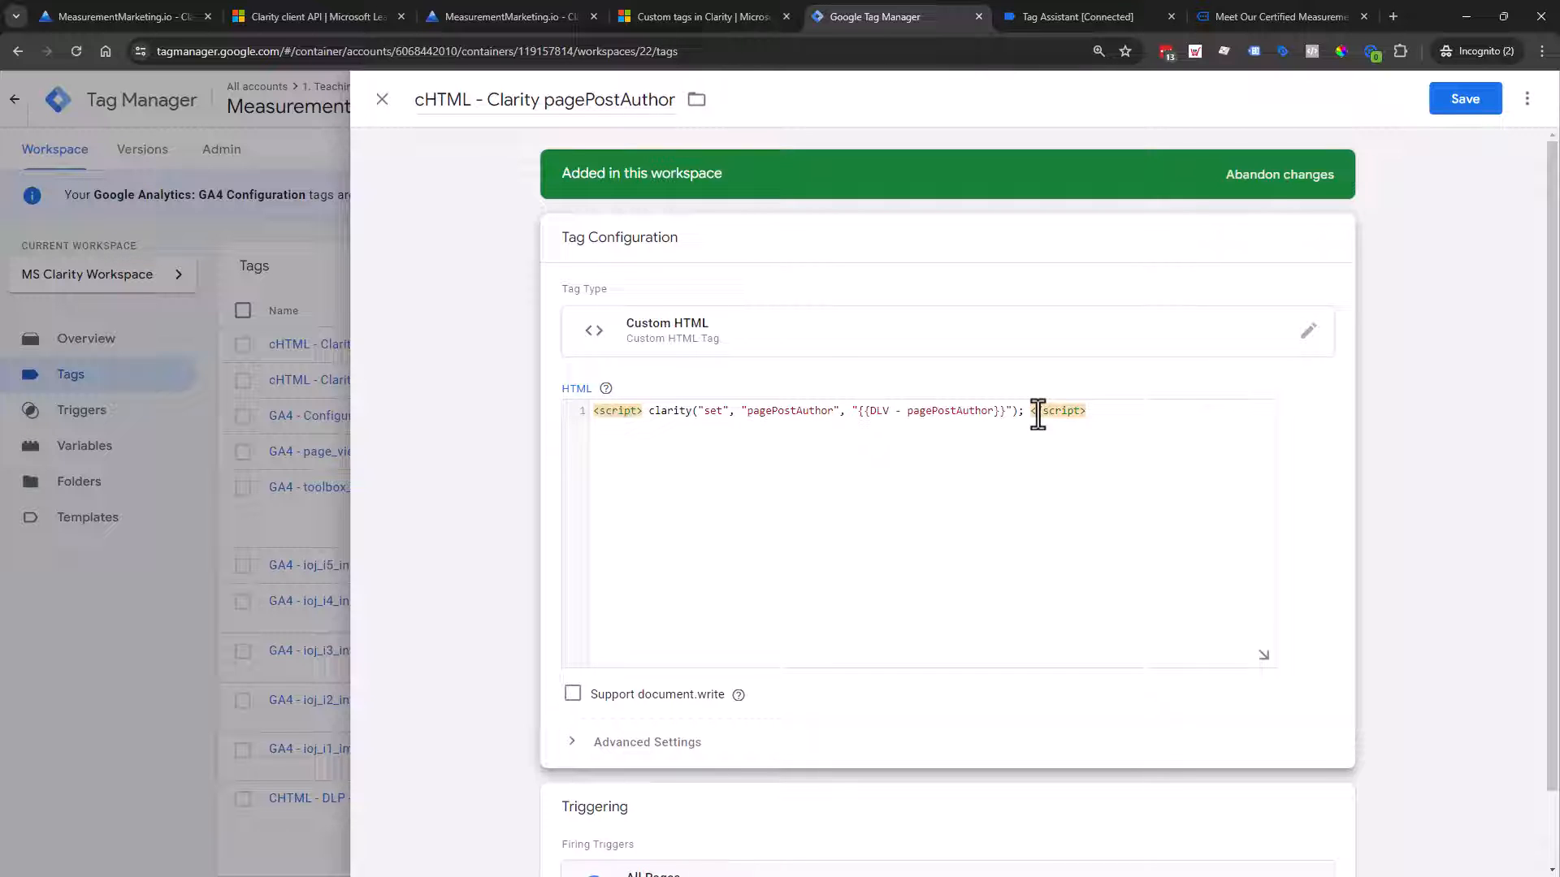
{"action": "left_click", "coordinate": [1478, 106]}
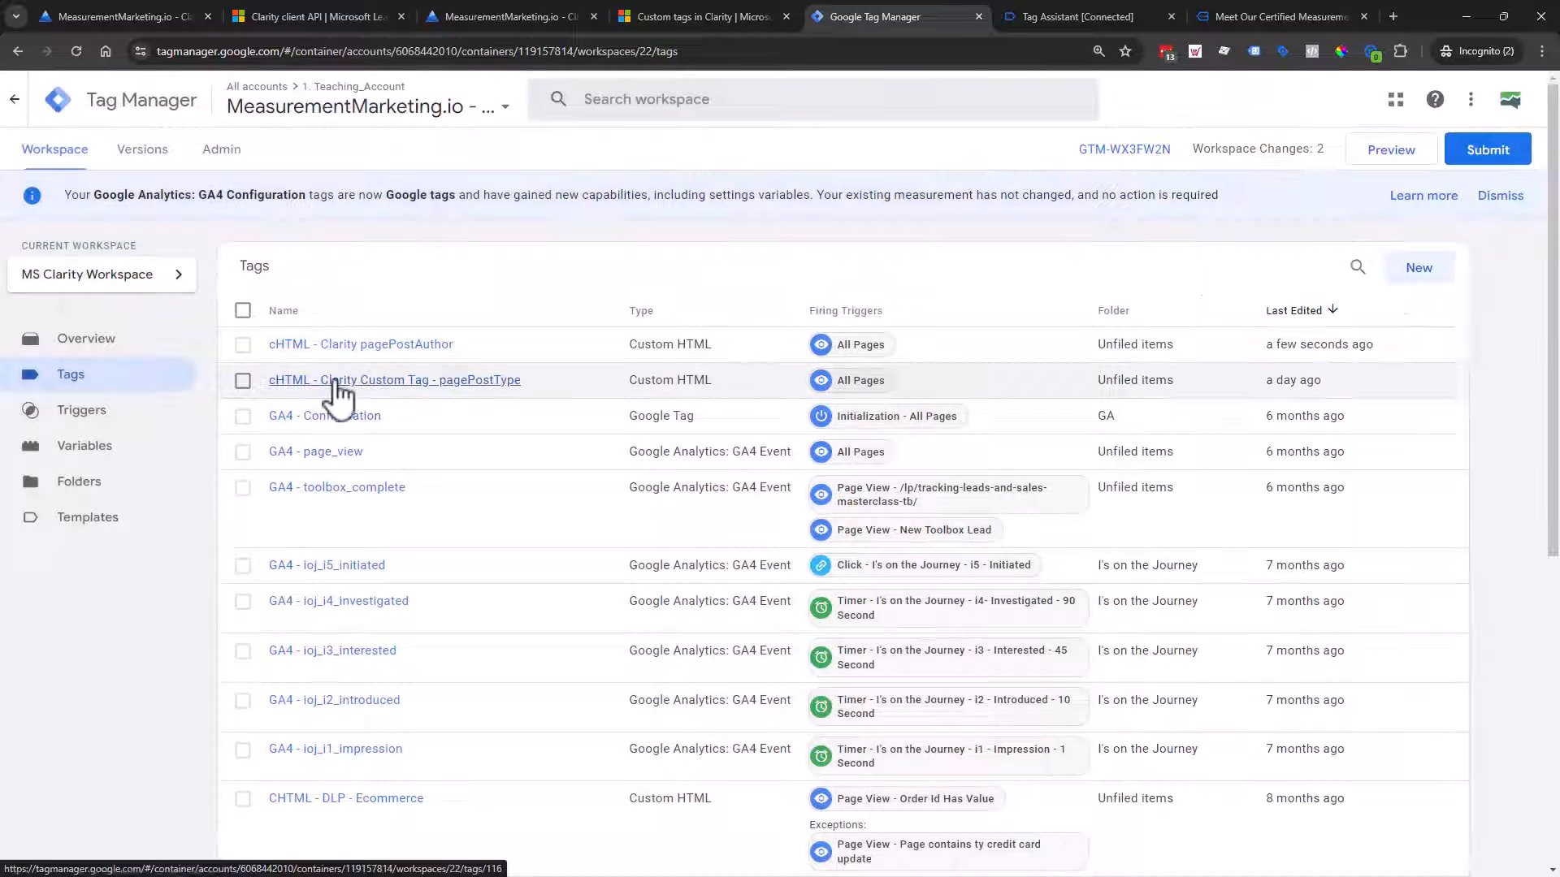
Step: Compare with the pagePostType tag's code, then view the Clarity custom tags documentation
{"action": "left_click", "coordinate": [336, 382]}
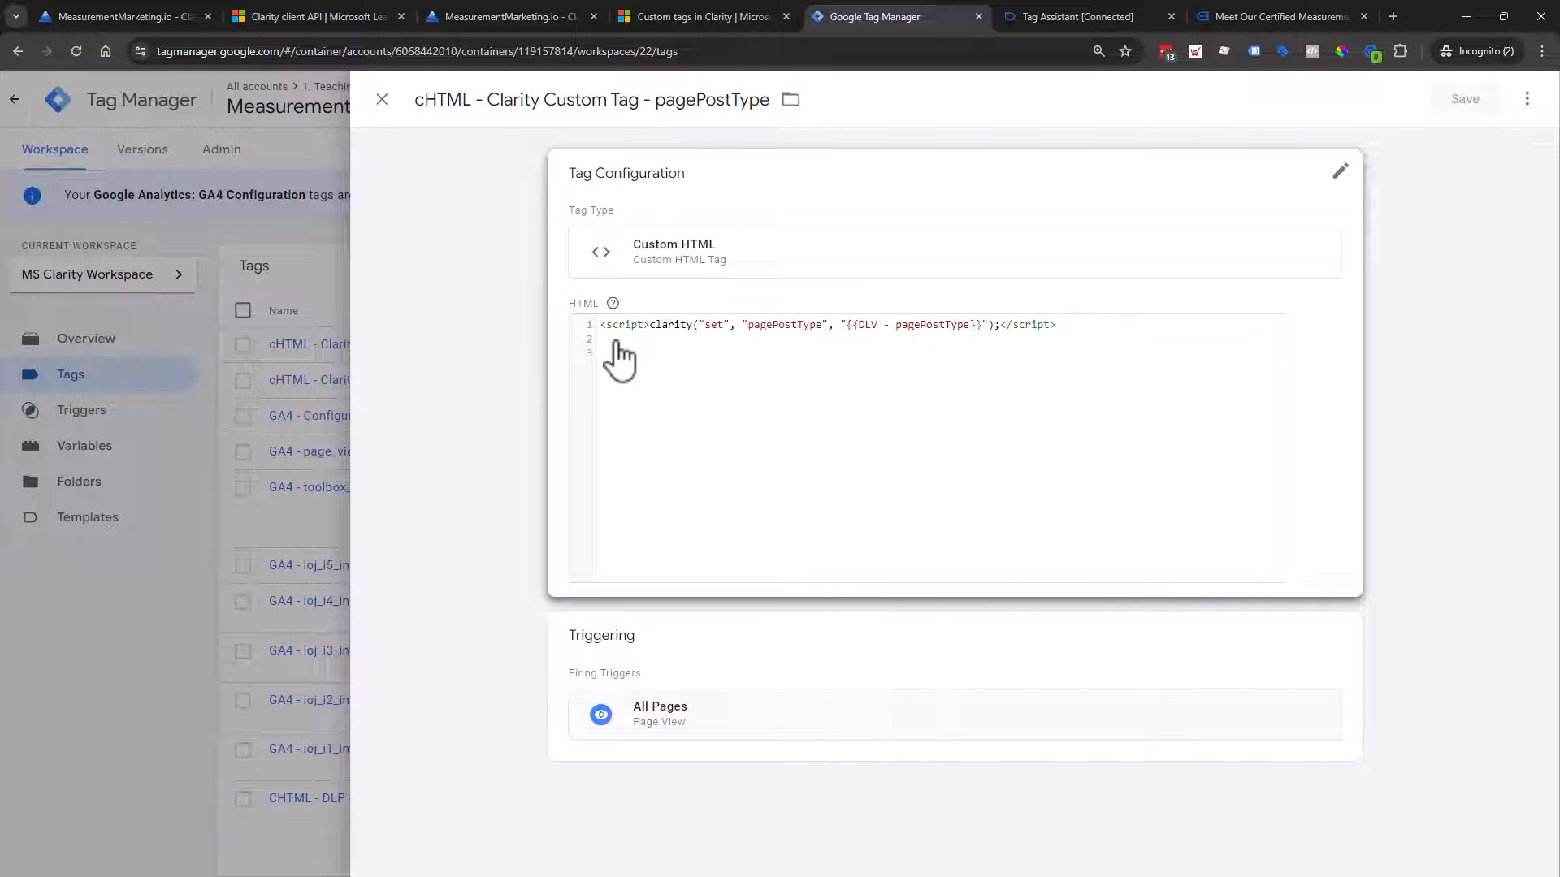
{"action": "left_click", "coordinate": [384, 101]}
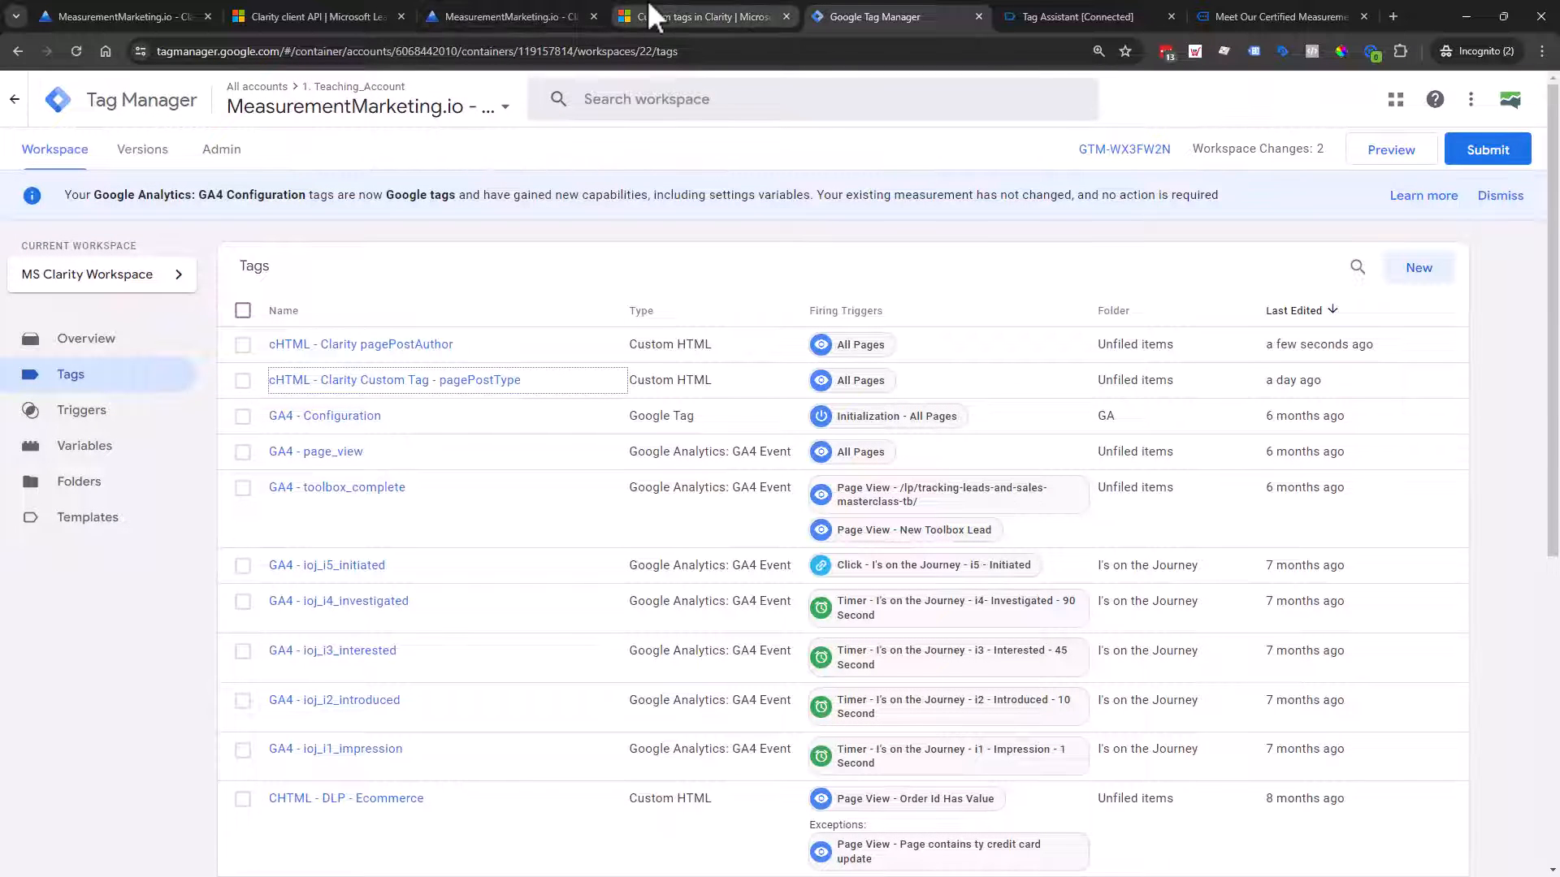
{"action": "left_click", "coordinate": [647, 6]}
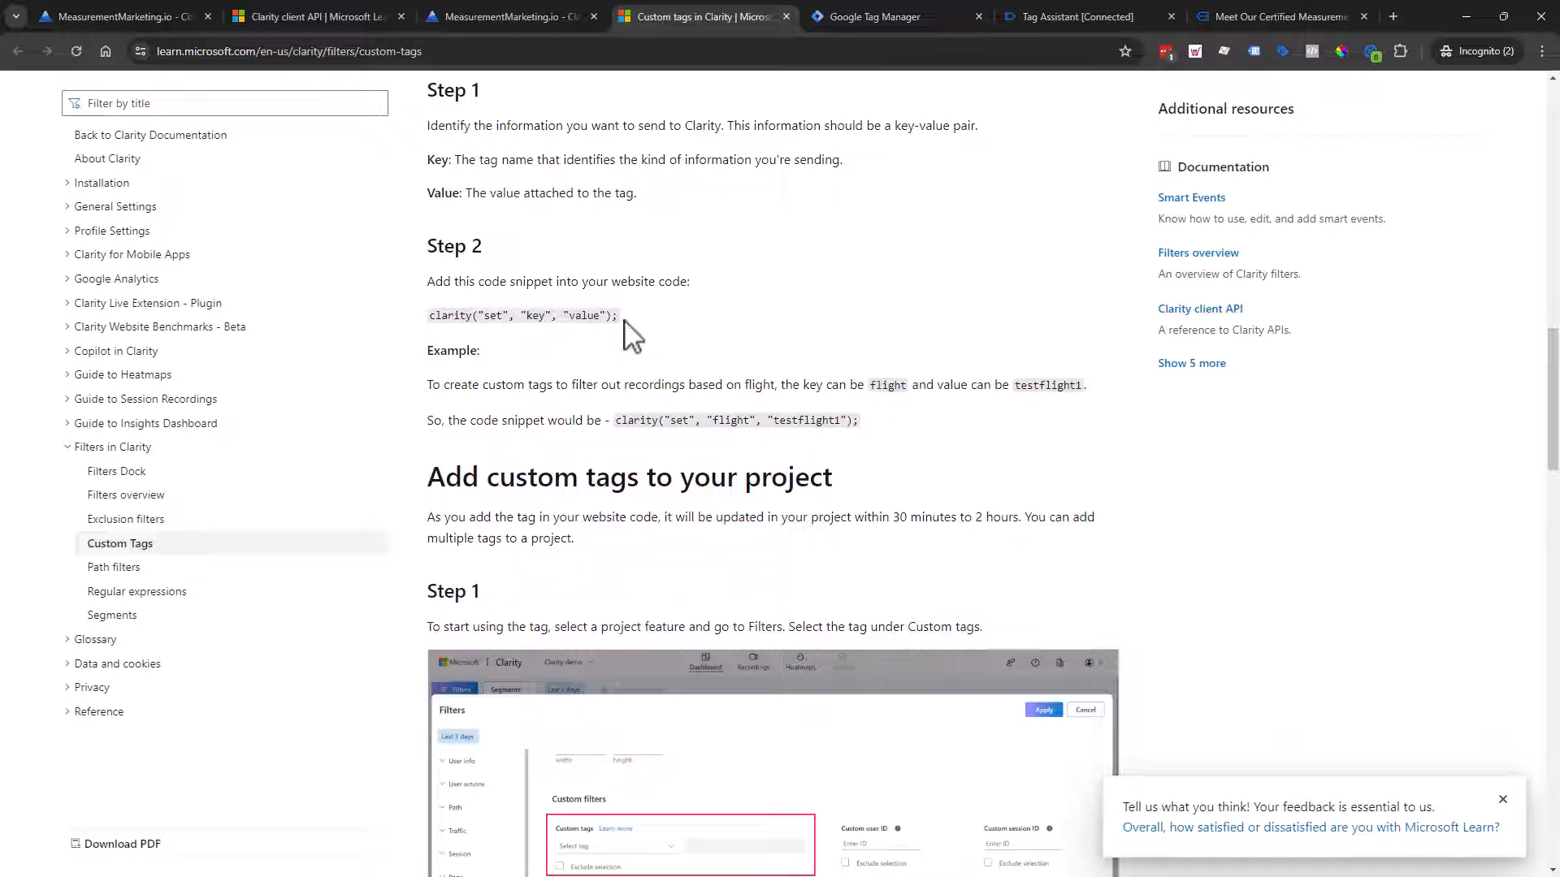
Step: View the shared Drive screenshot of clarity("set", "pagePostType", "page") in an incognito tab
{"action": "scroll", "coordinate": [734, 484], "scroll_direction": "down", "scroll_amount": 5}
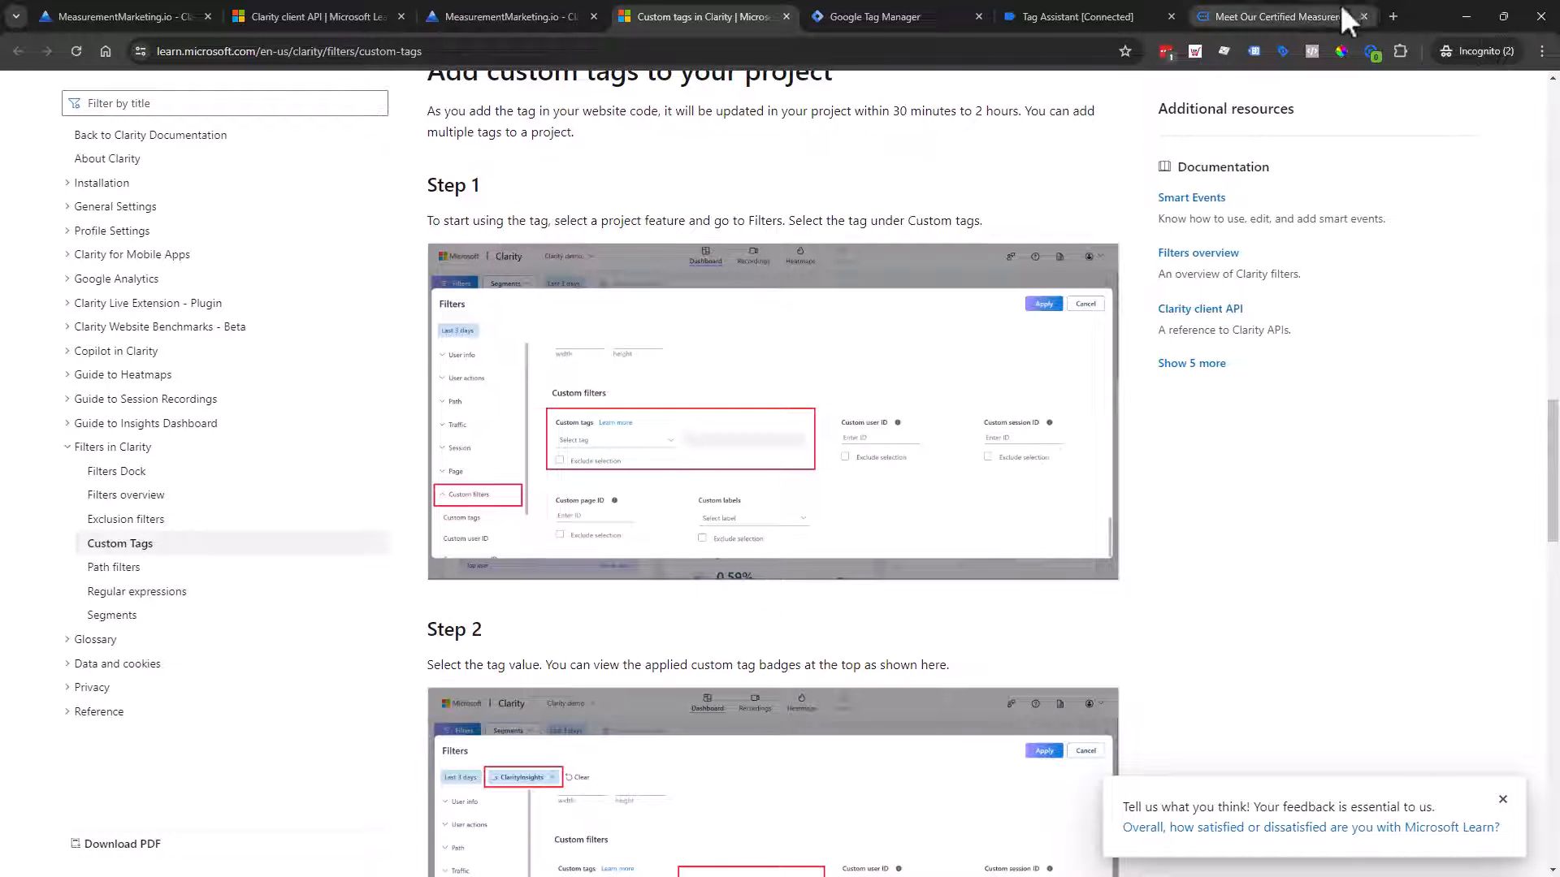
{"action": "left_click", "coordinate": [1392, 13]}
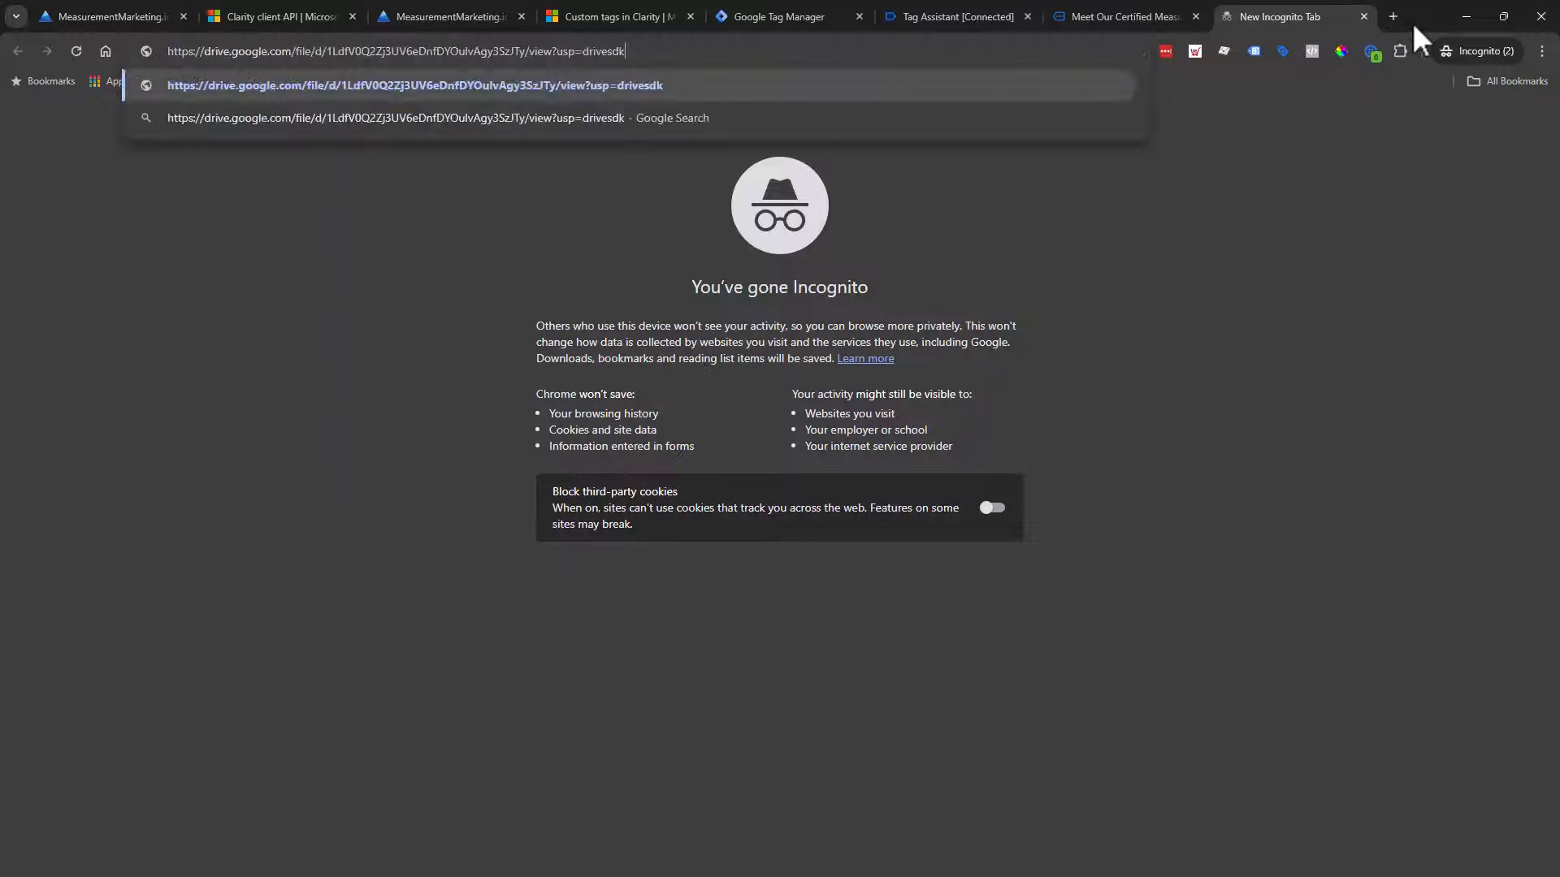
{"action": "key", "text": "Return"}
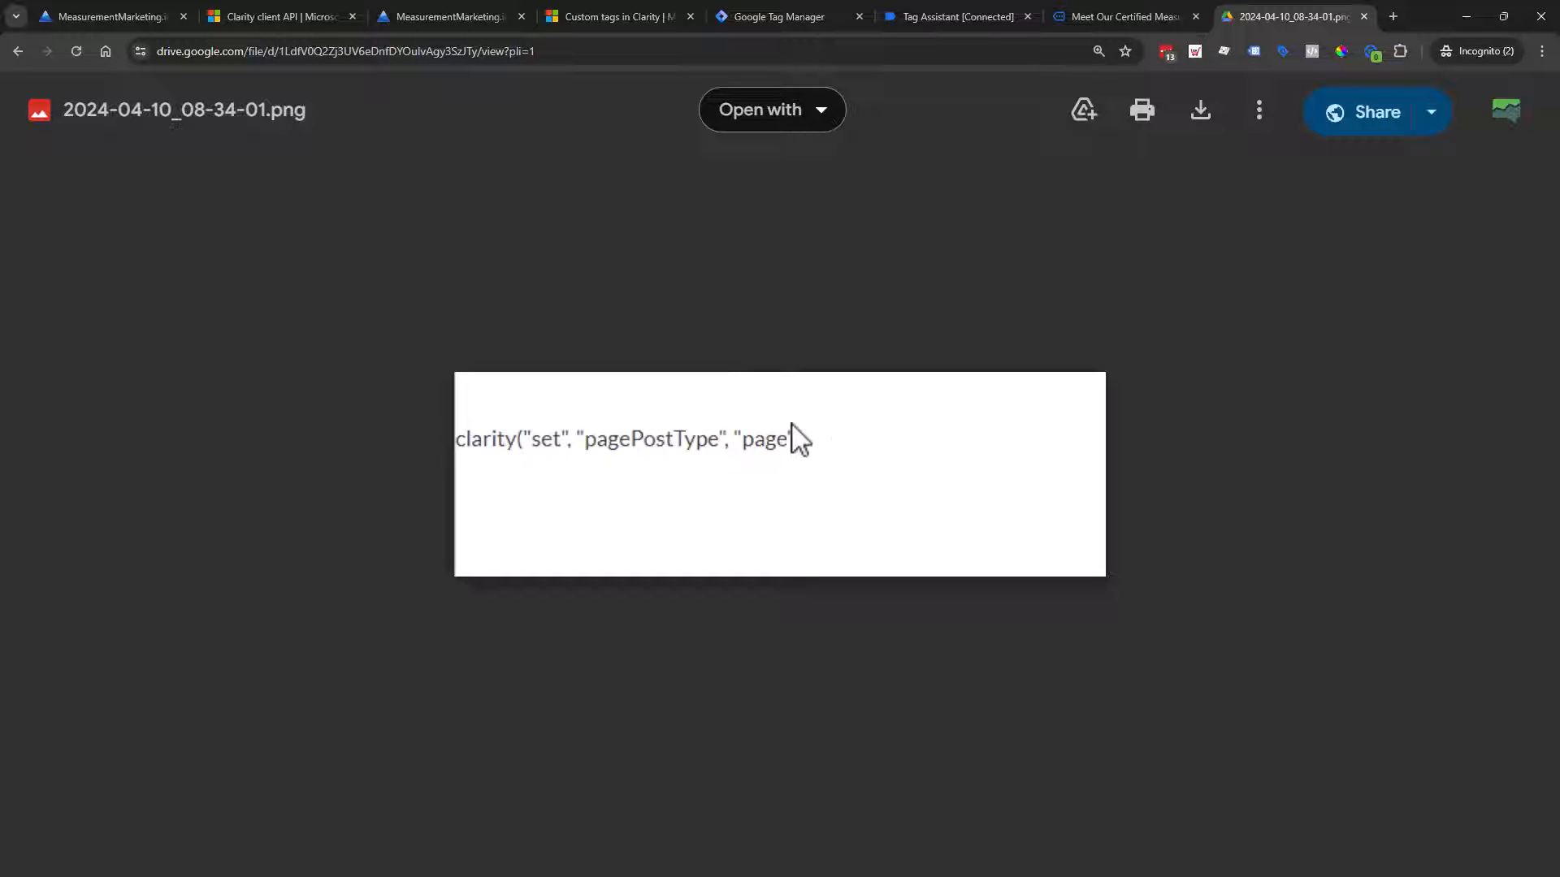
{"action": "left_click_drag", "start_coordinate": [797, 436], "coordinate": [703, 470]}
{"action": "left_click", "coordinate": [1364, 16]}
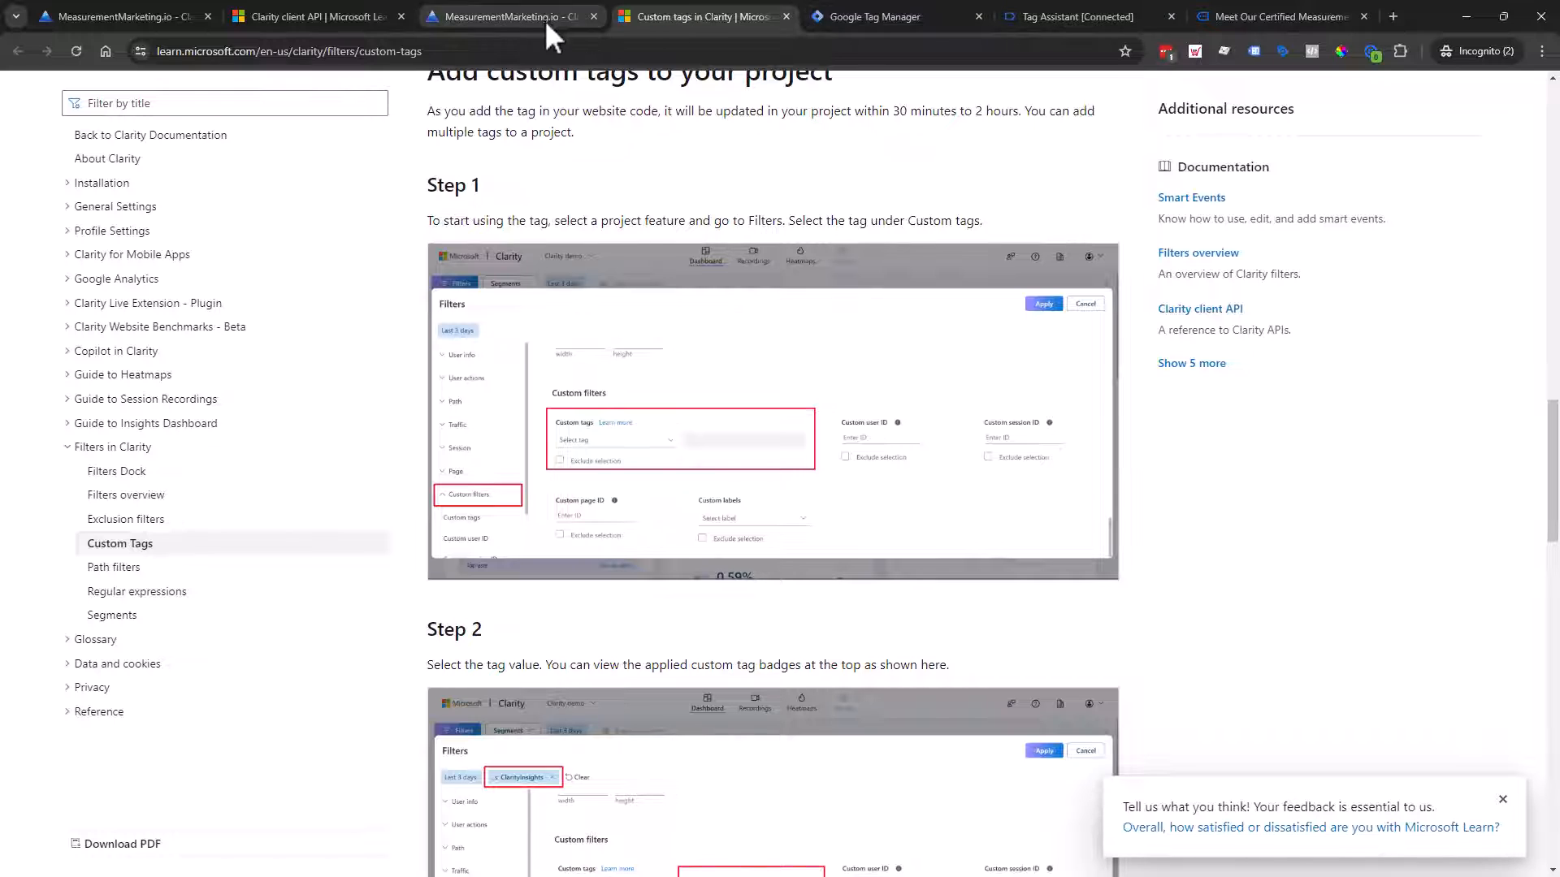
{"action": "left_click", "coordinate": [849, 16]}
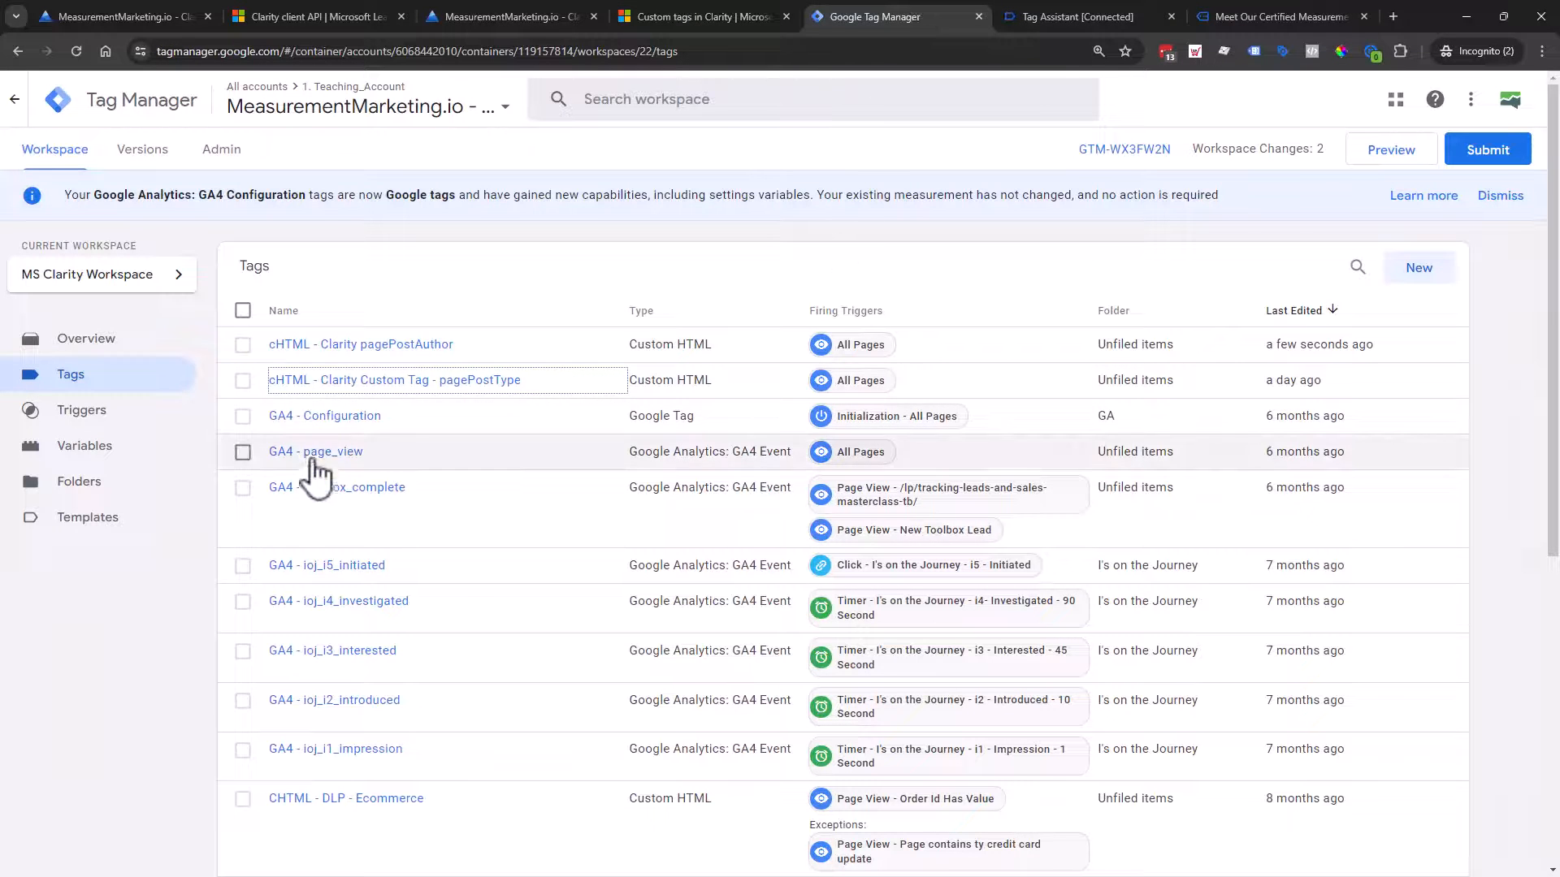
Step: Rename the author tag to 'cHTML - Clarity Custom Tag - pagePostAuthor' and save it
{"action": "left_click", "coordinate": [358, 346]}
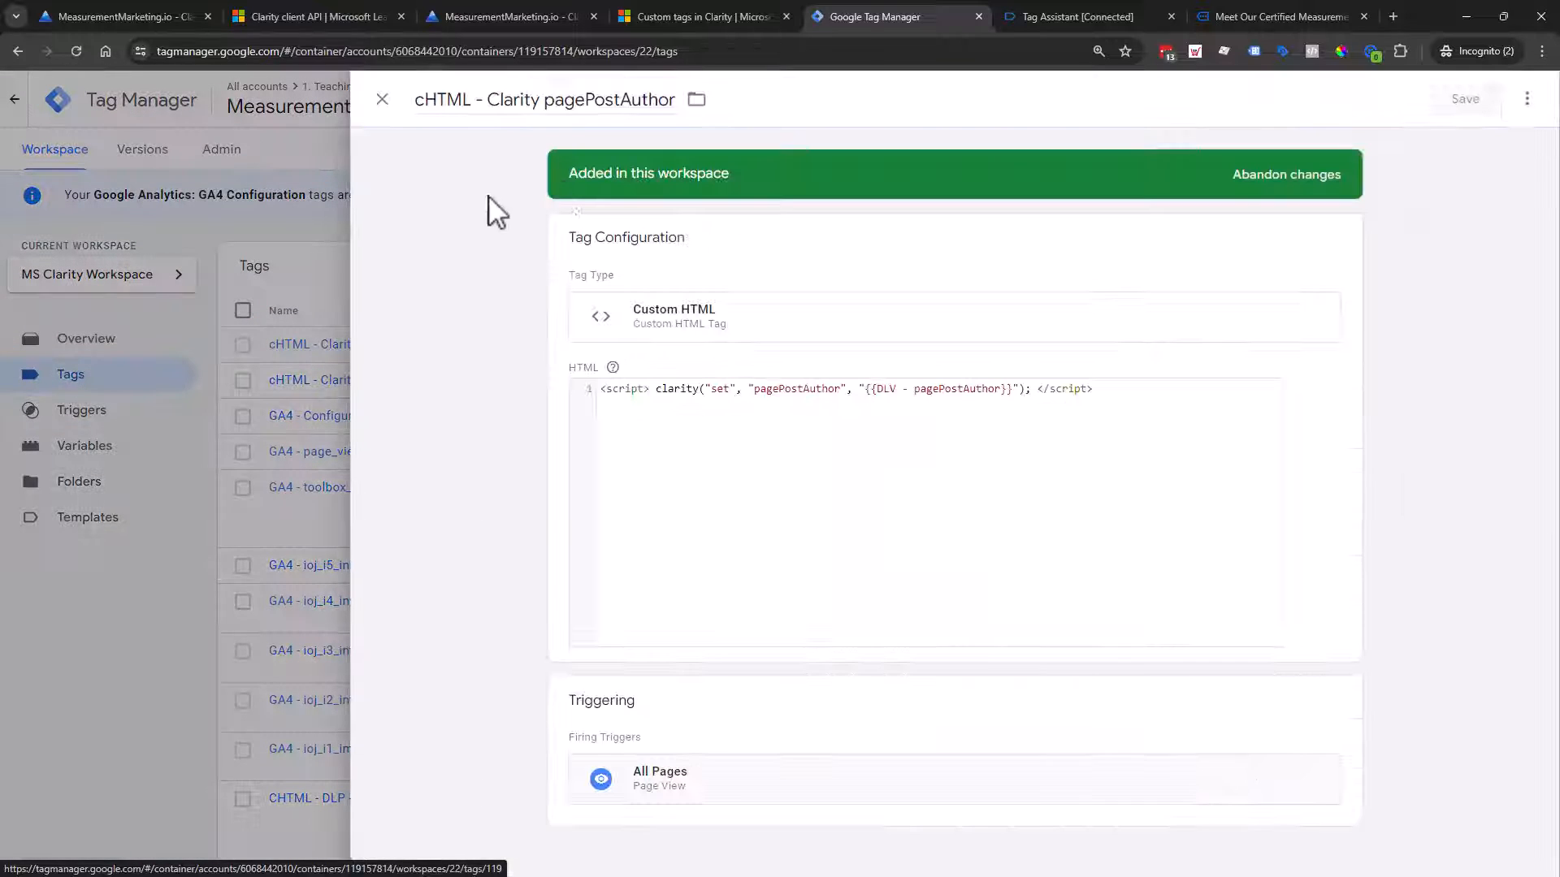
{"action": "left_click", "coordinate": [544, 99]}
{"action": "type", "text": "Custom Tag "}
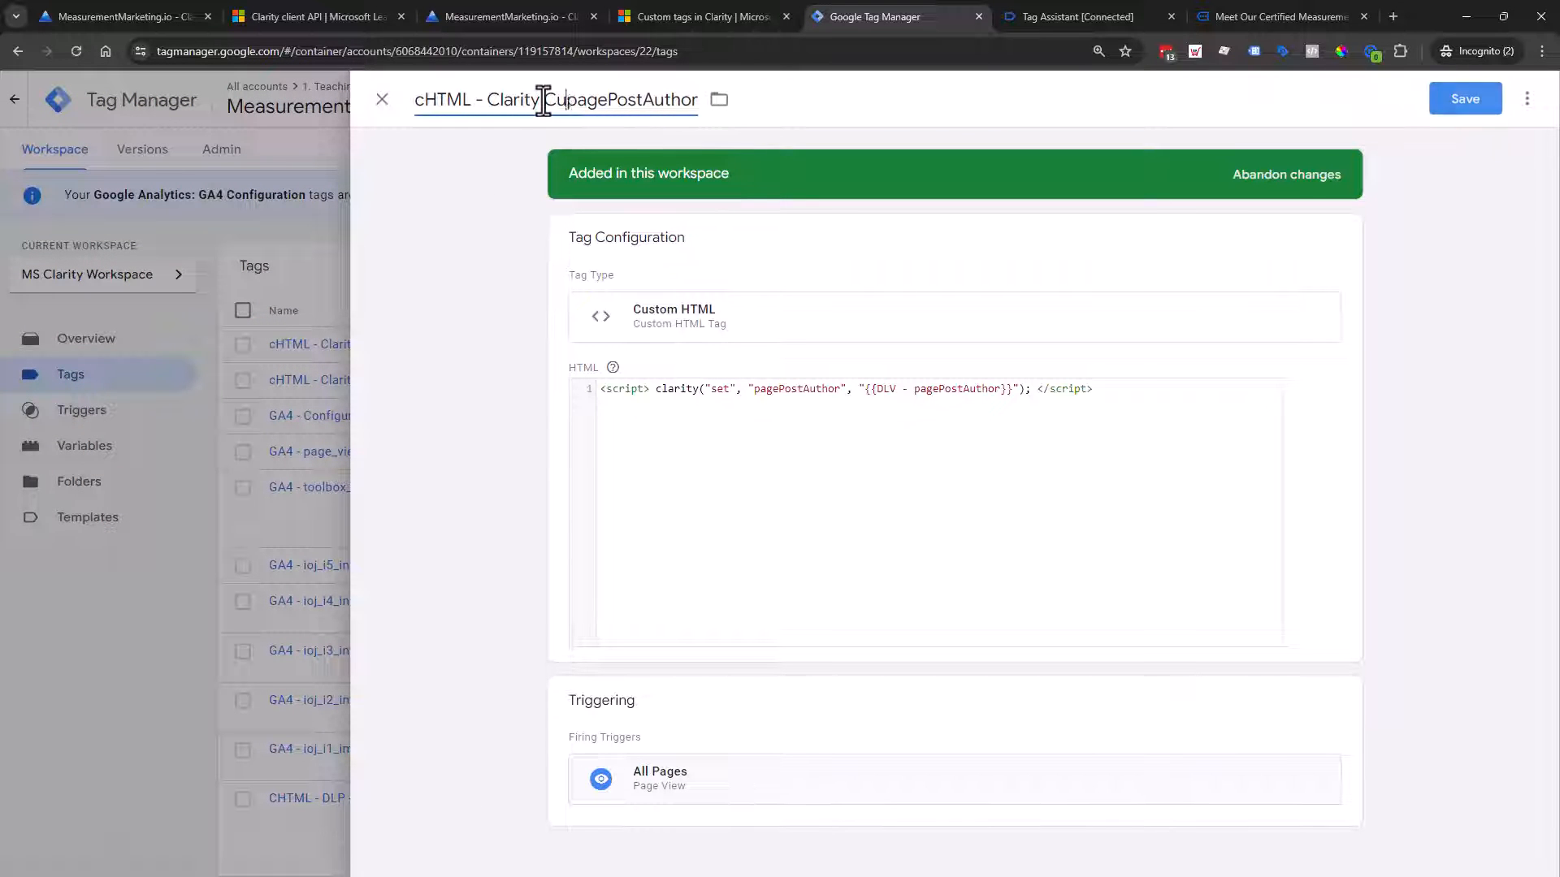
{"action": "type", "text": "-"}
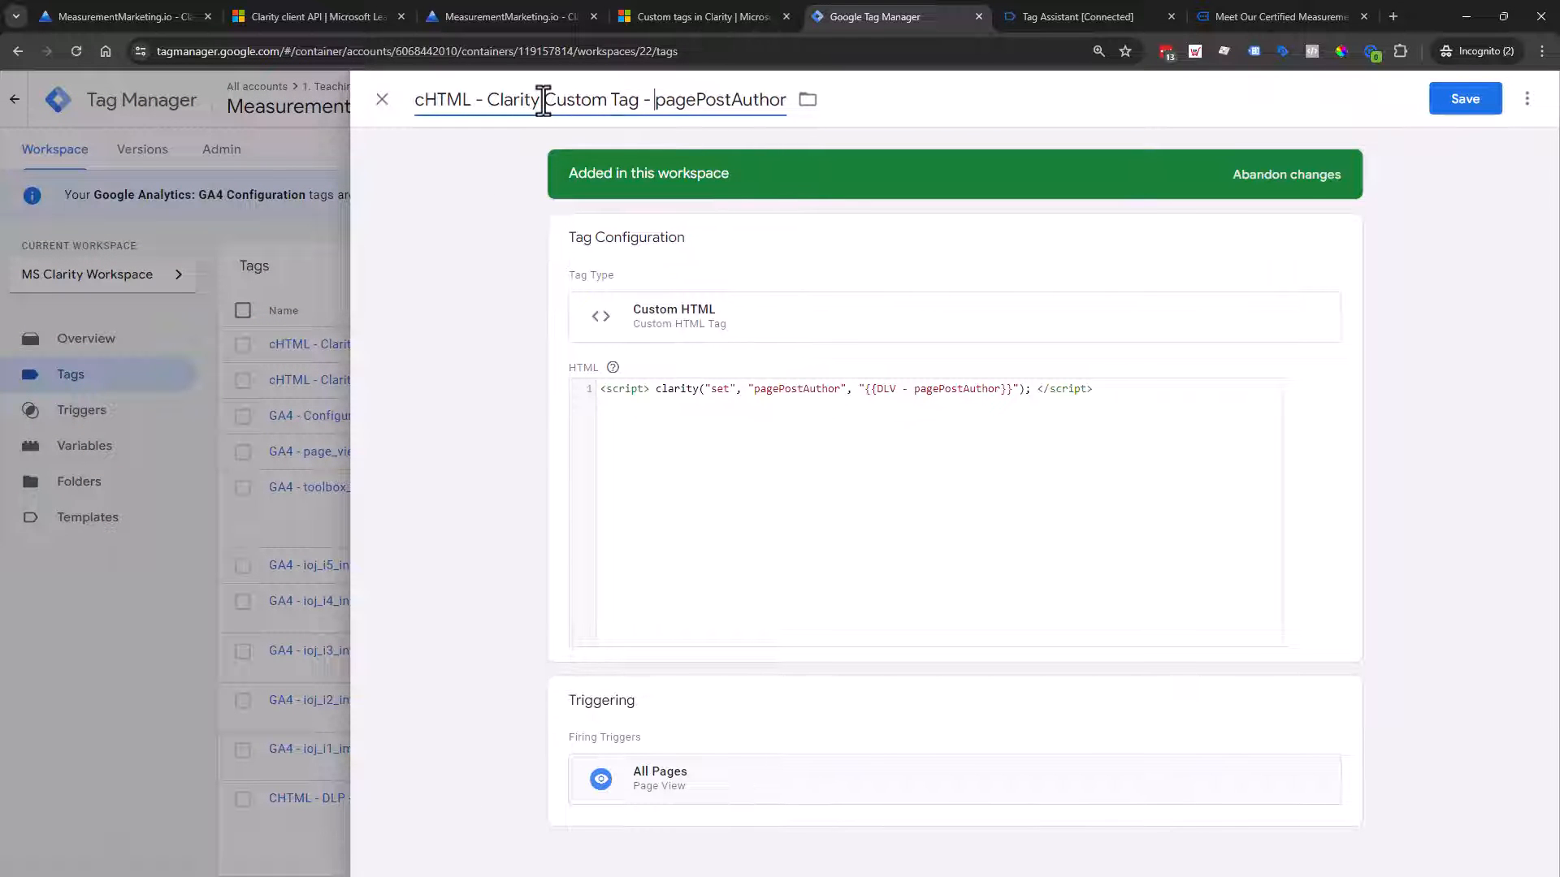
{"action": "left_click", "coordinate": [1468, 104]}
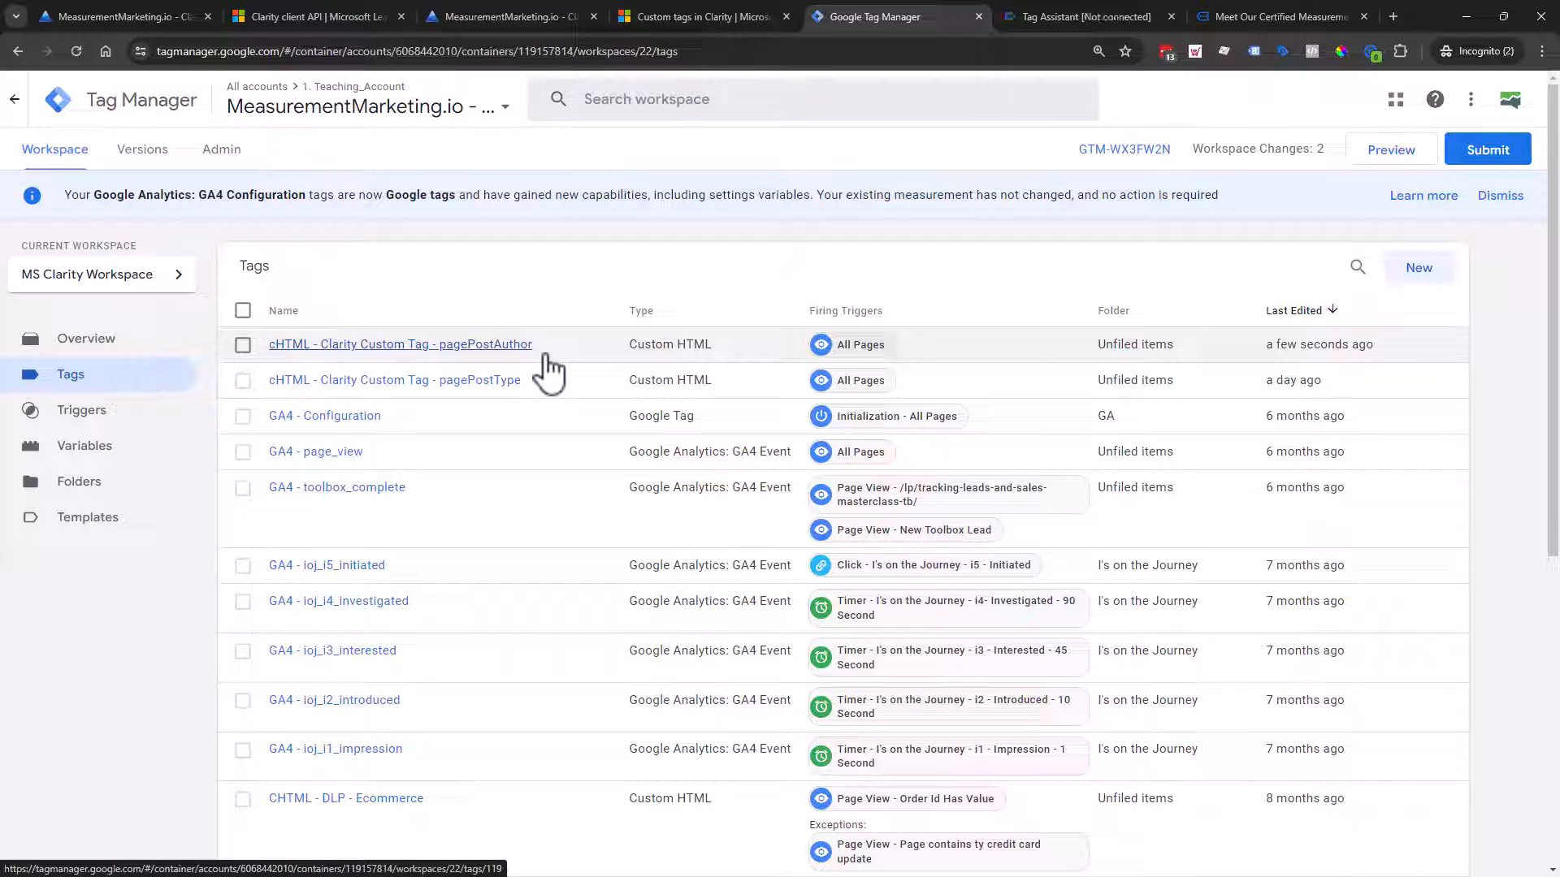
{"action": "left_click", "coordinate": [455, 381]}
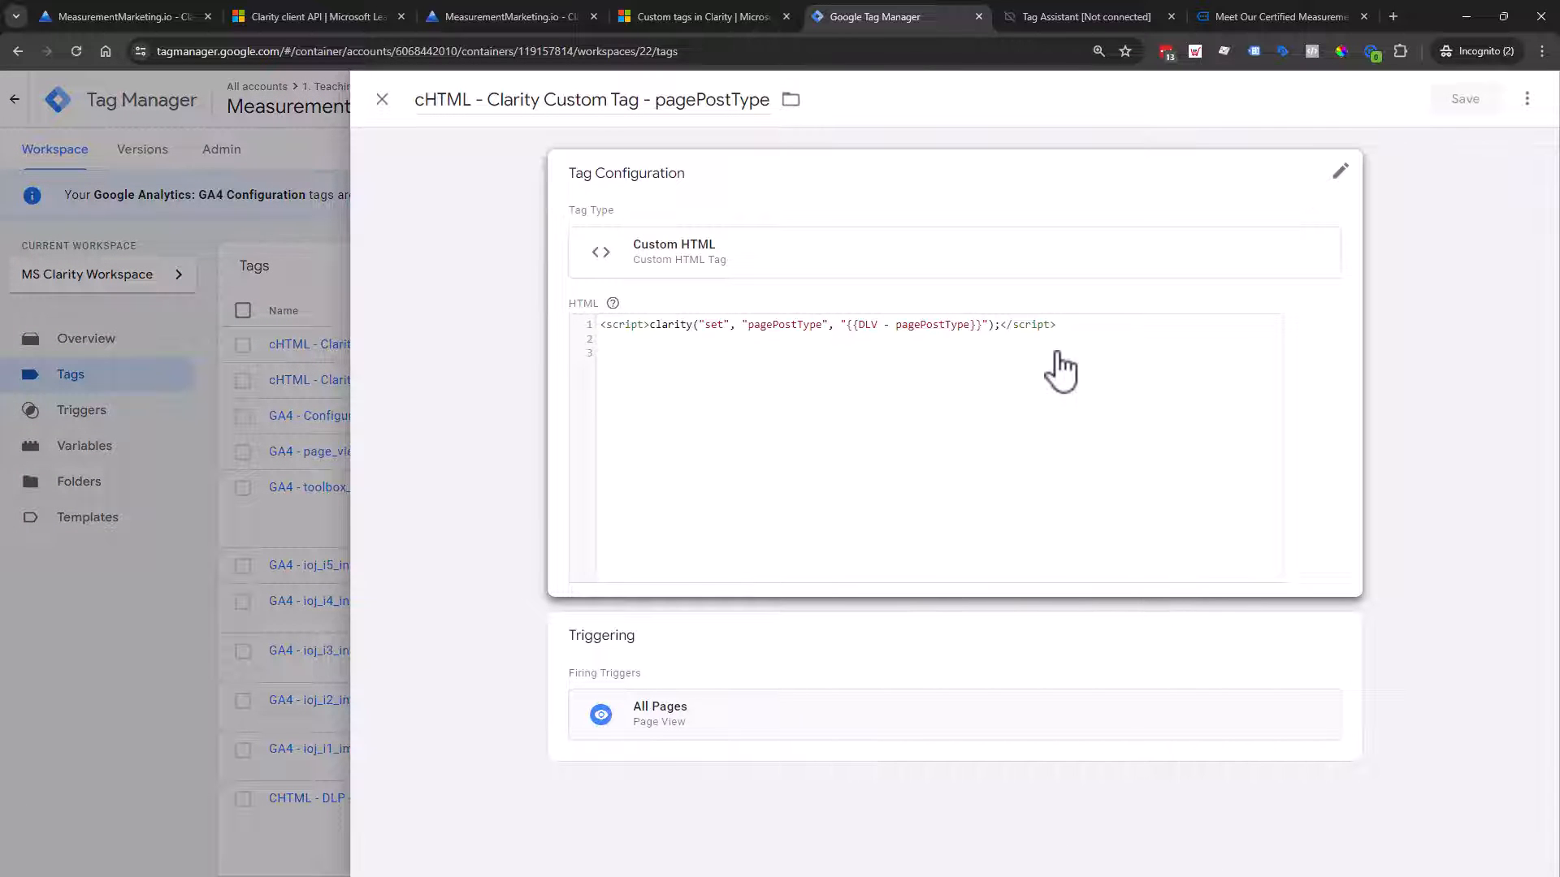
{"action": "left_click", "coordinate": [937, 376]}
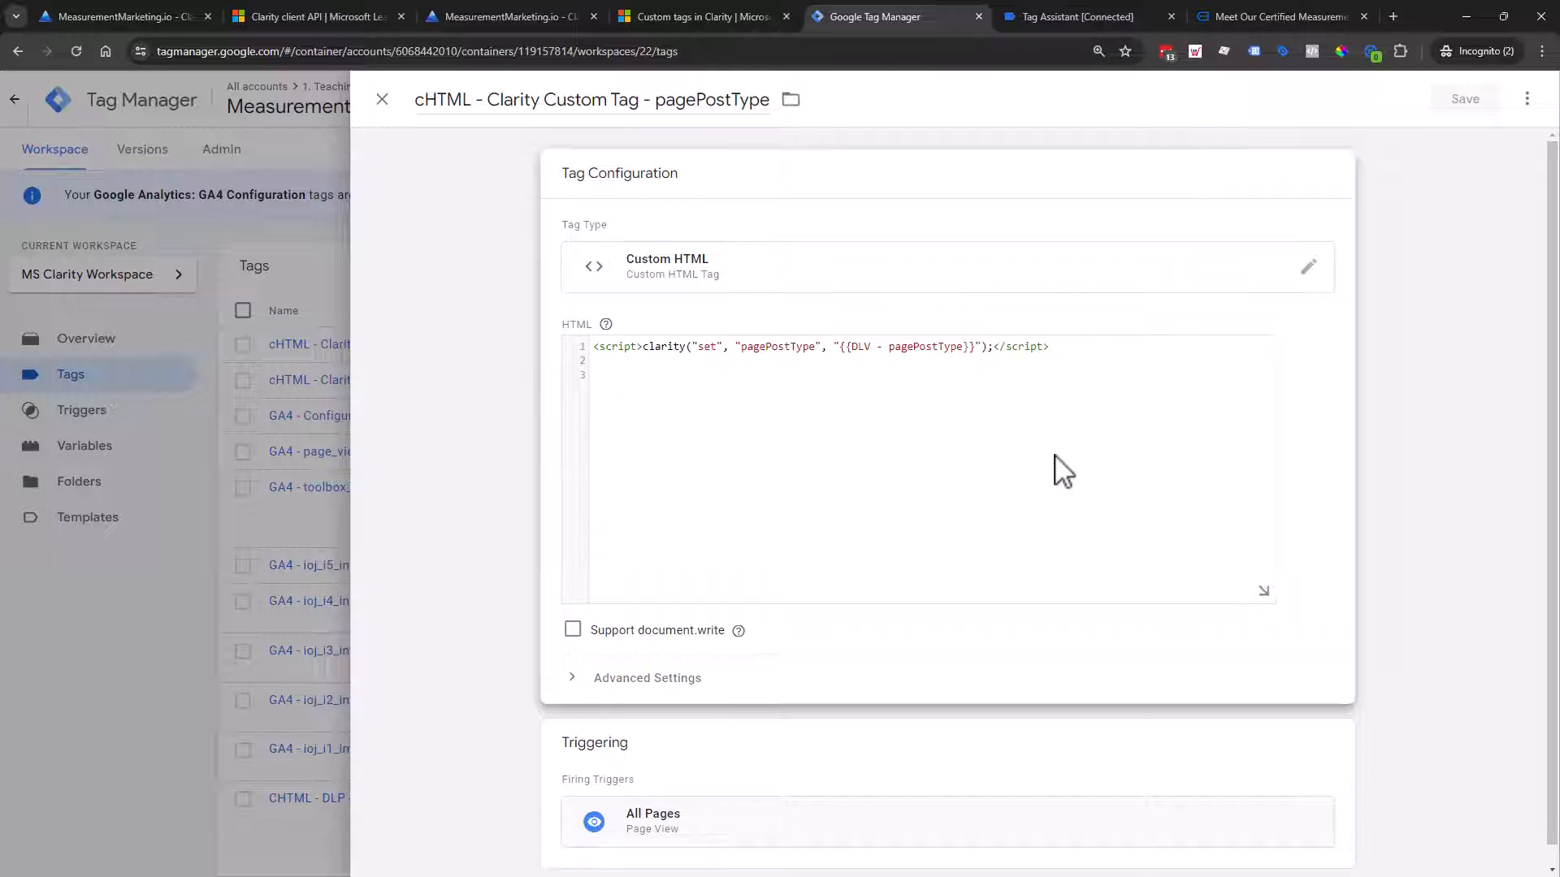
{"action": "scroll", "coordinate": [1063, 471], "scroll_direction": "down", "scroll_amount": 1}
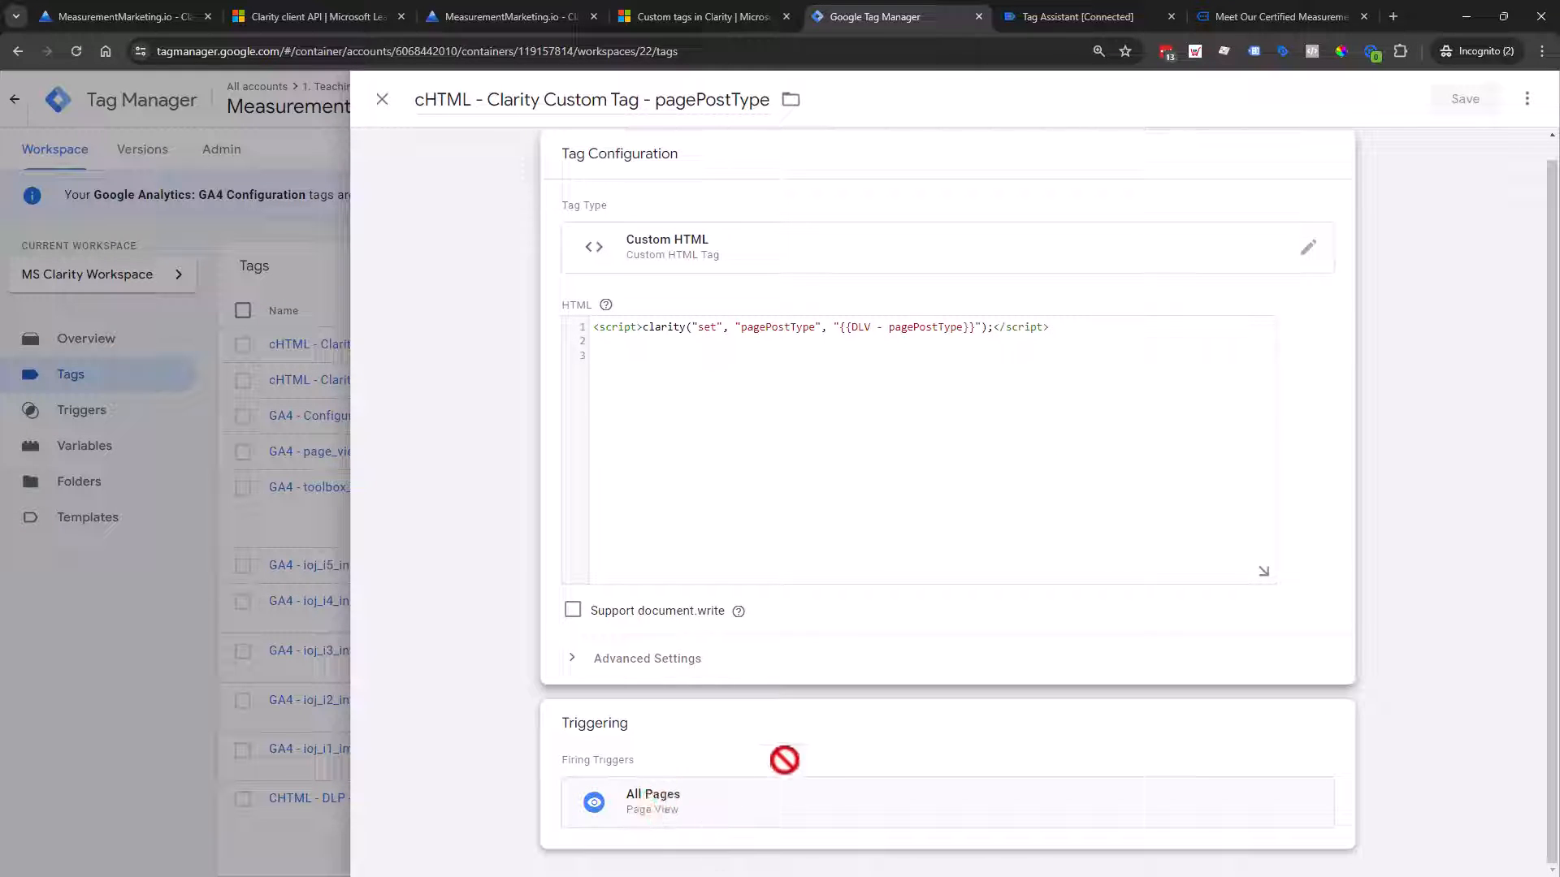
{"action": "left_click", "coordinate": [382, 99]}
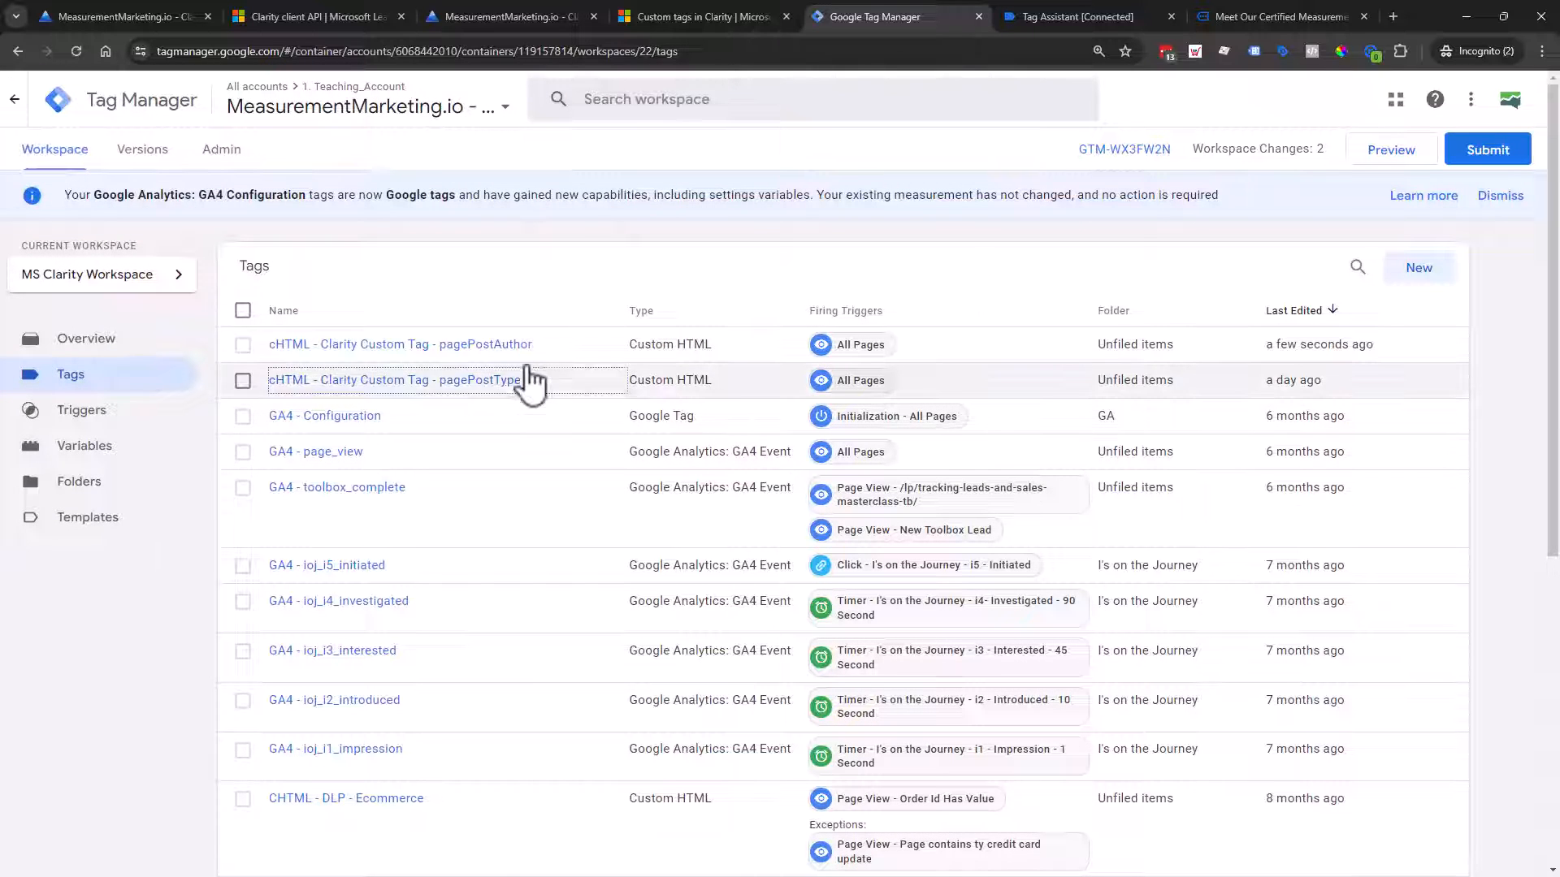
{"action": "scroll", "coordinate": [1019, 609], "scroll_direction": "down", "scroll_amount": 1}
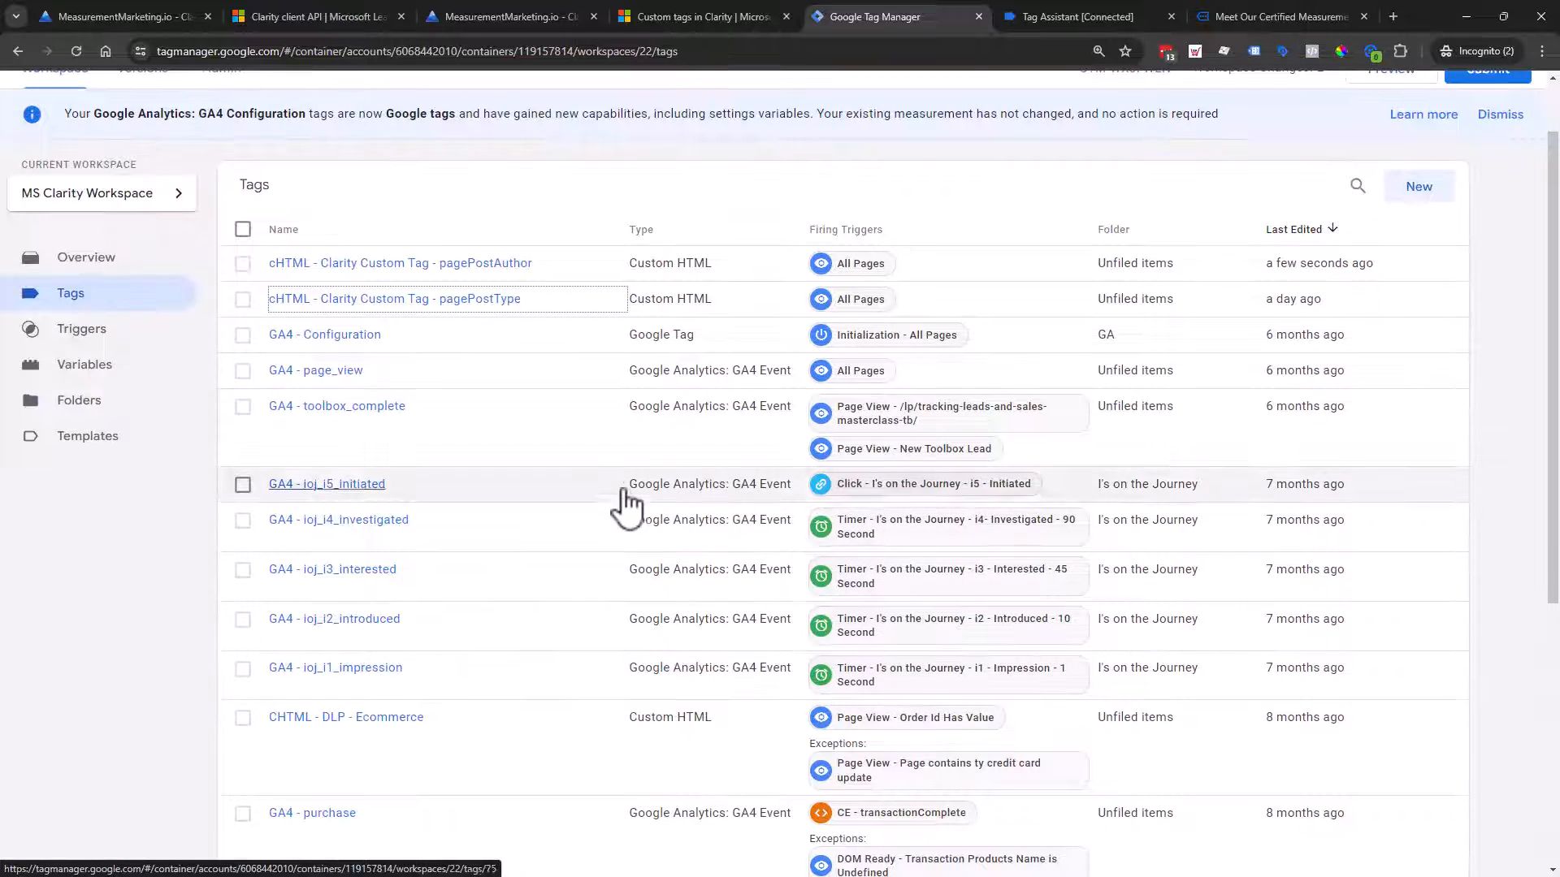
{"action": "scroll", "coordinate": [626, 505], "scroll_direction": "up", "scroll_amount": 1}
Step: Make a copy of the pagePostAuthor tag
{"action": "left_click", "coordinate": [480, 349]}
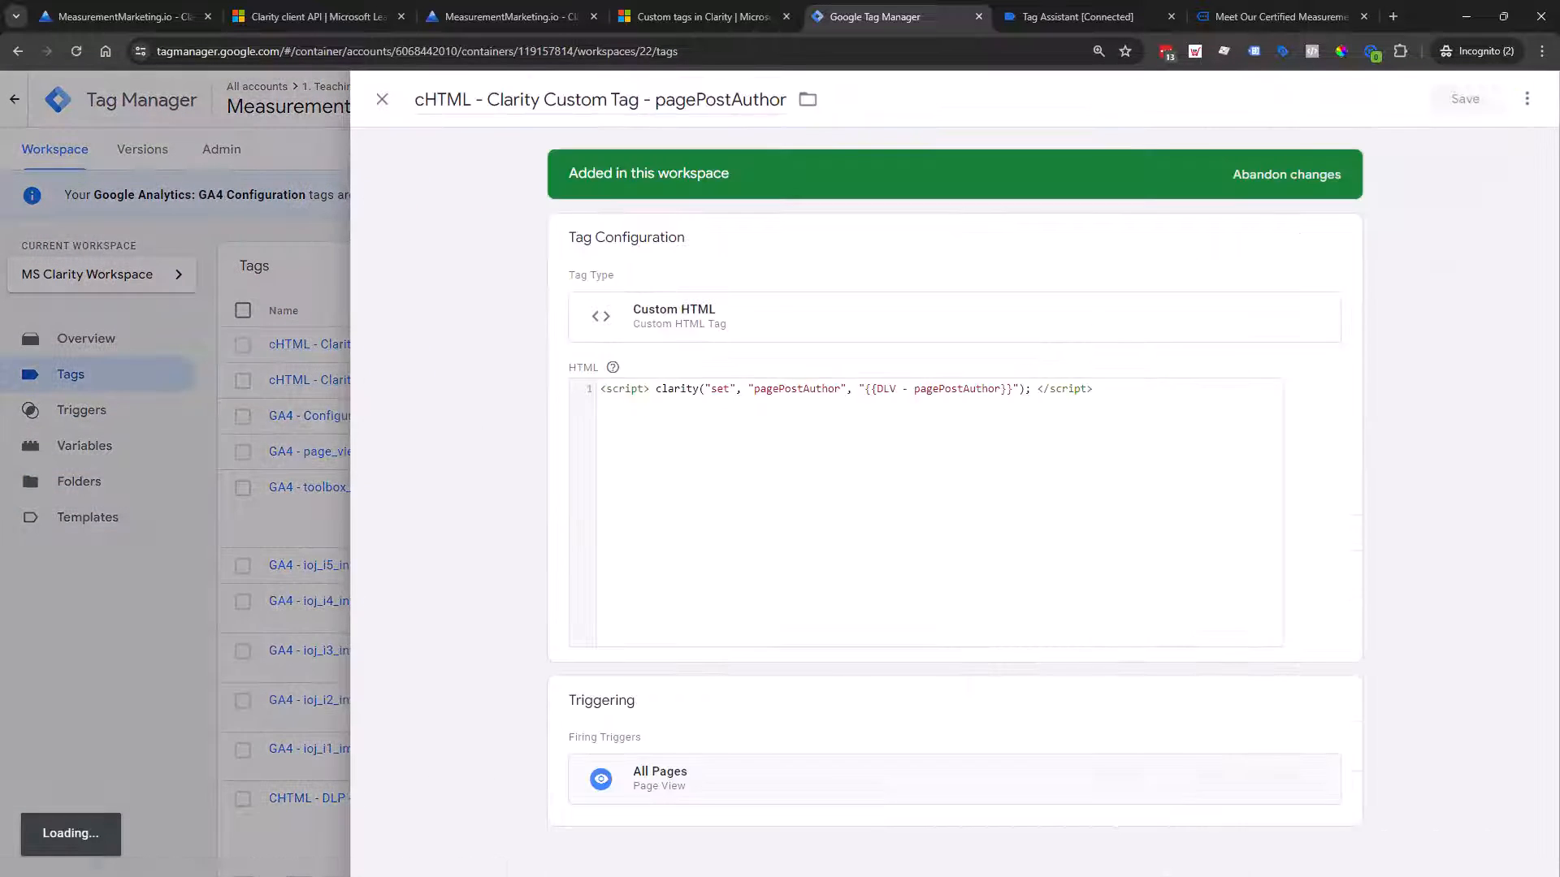
{"action": "left_click", "coordinate": [1526, 99]}
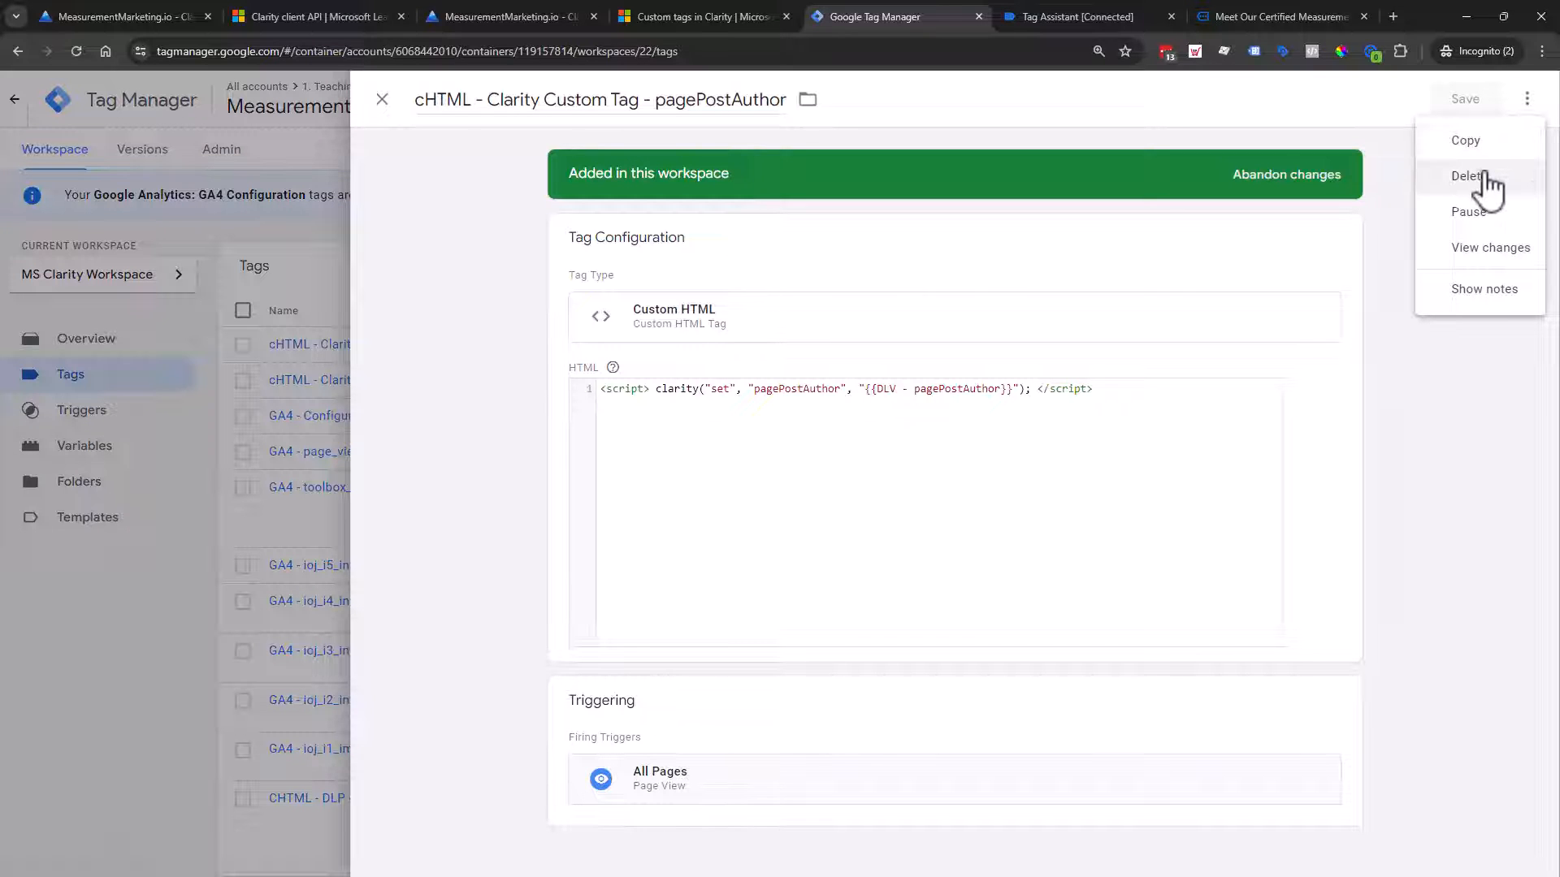
{"action": "left_click", "coordinate": [1467, 142]}
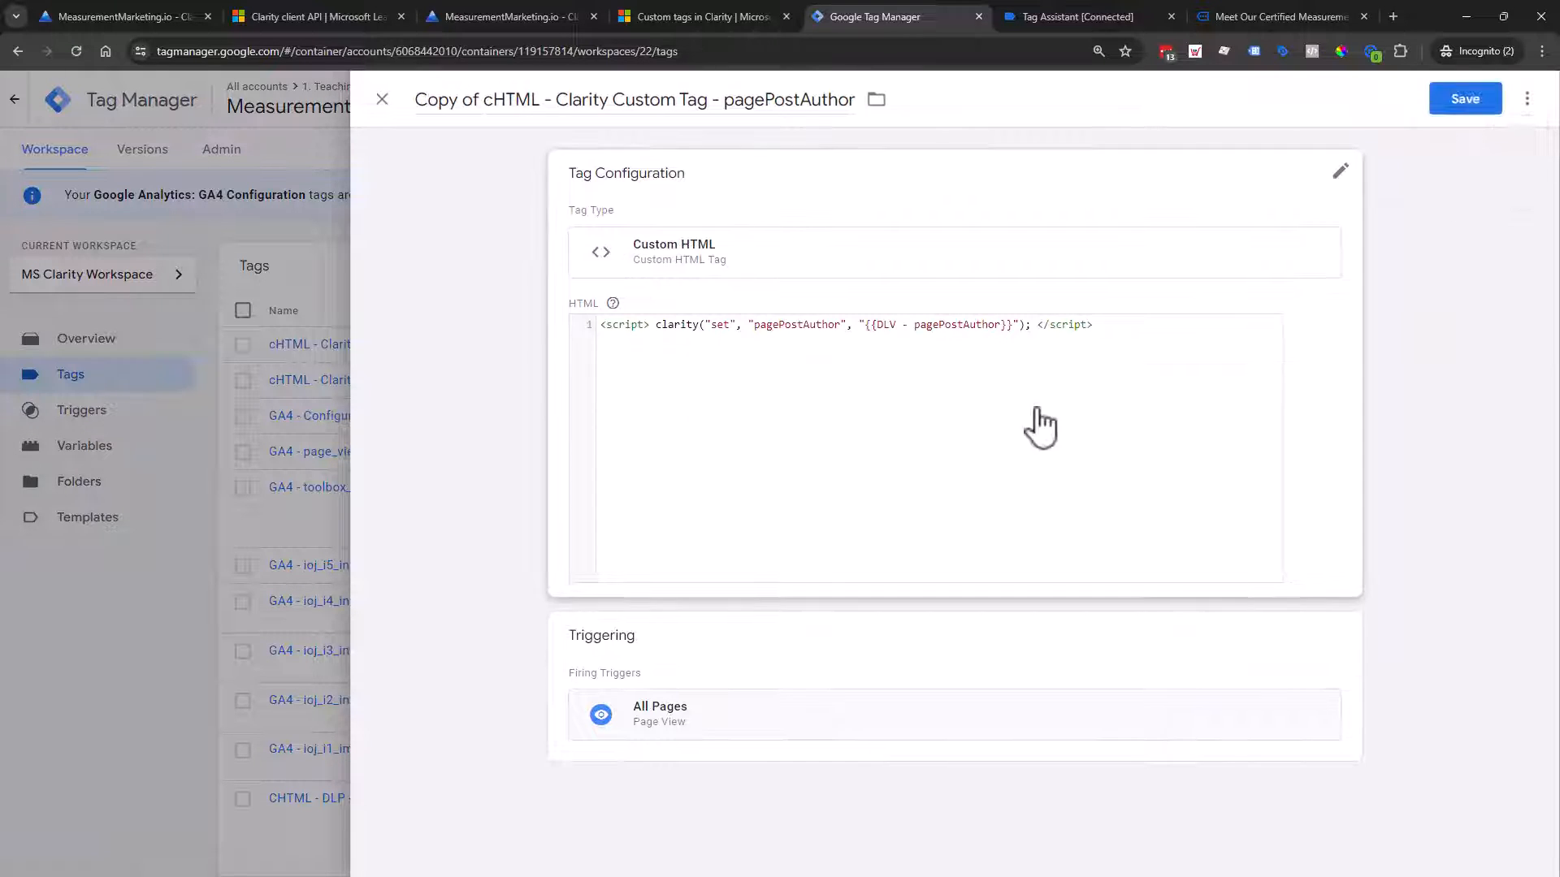
Step: Edit the copy's code to read clarity("set", "IOJ", "Impression")
{"action": "left_click", "coordinate": [824, 399]}
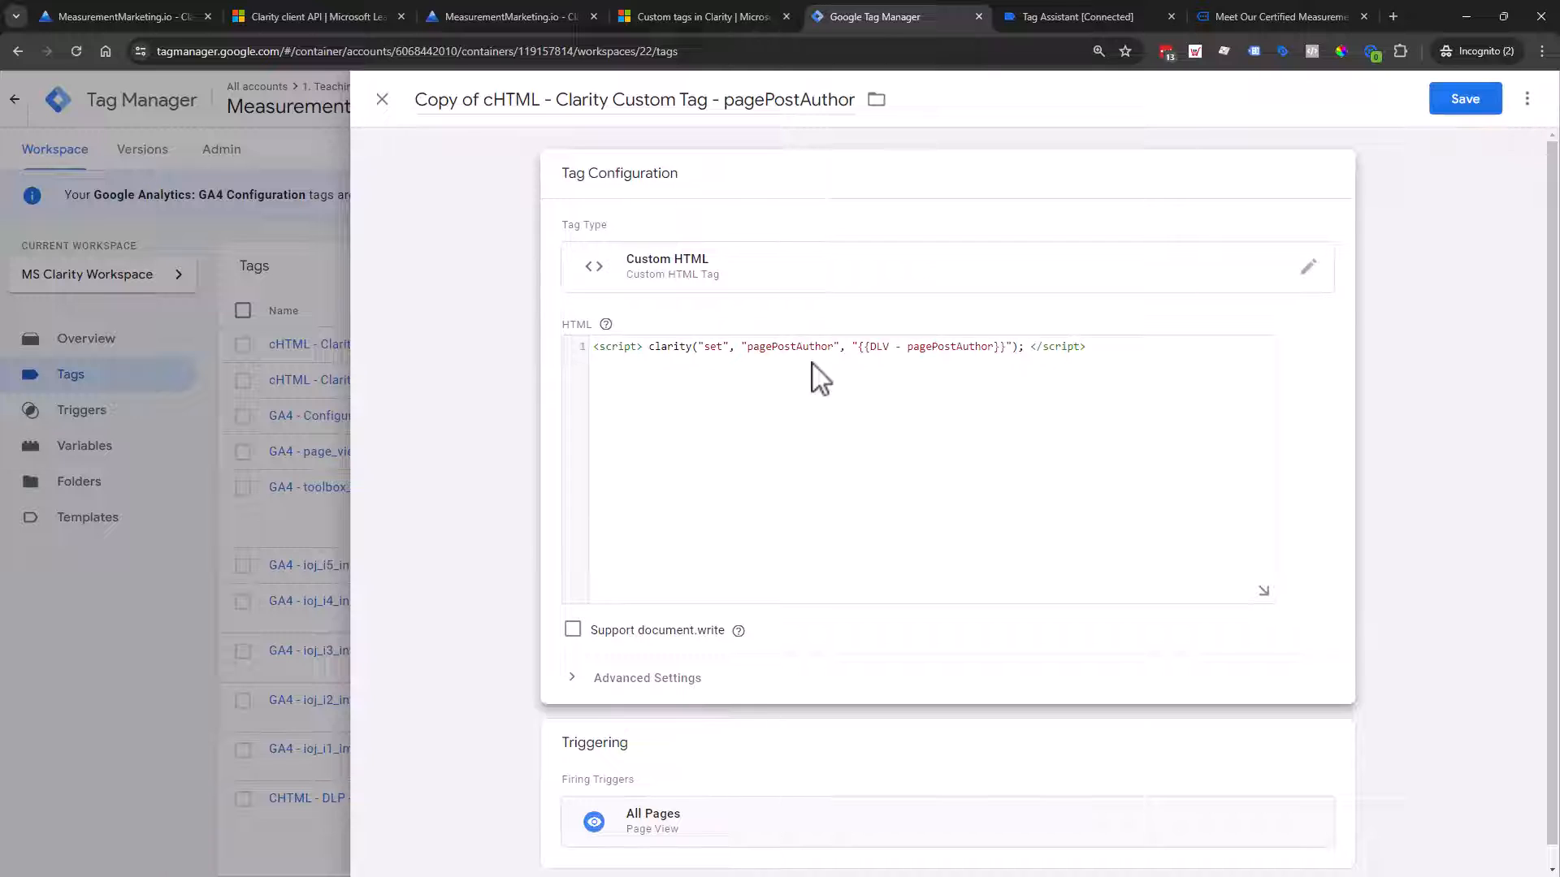
{"action": "double_click", "coordinate": [797, 348]}
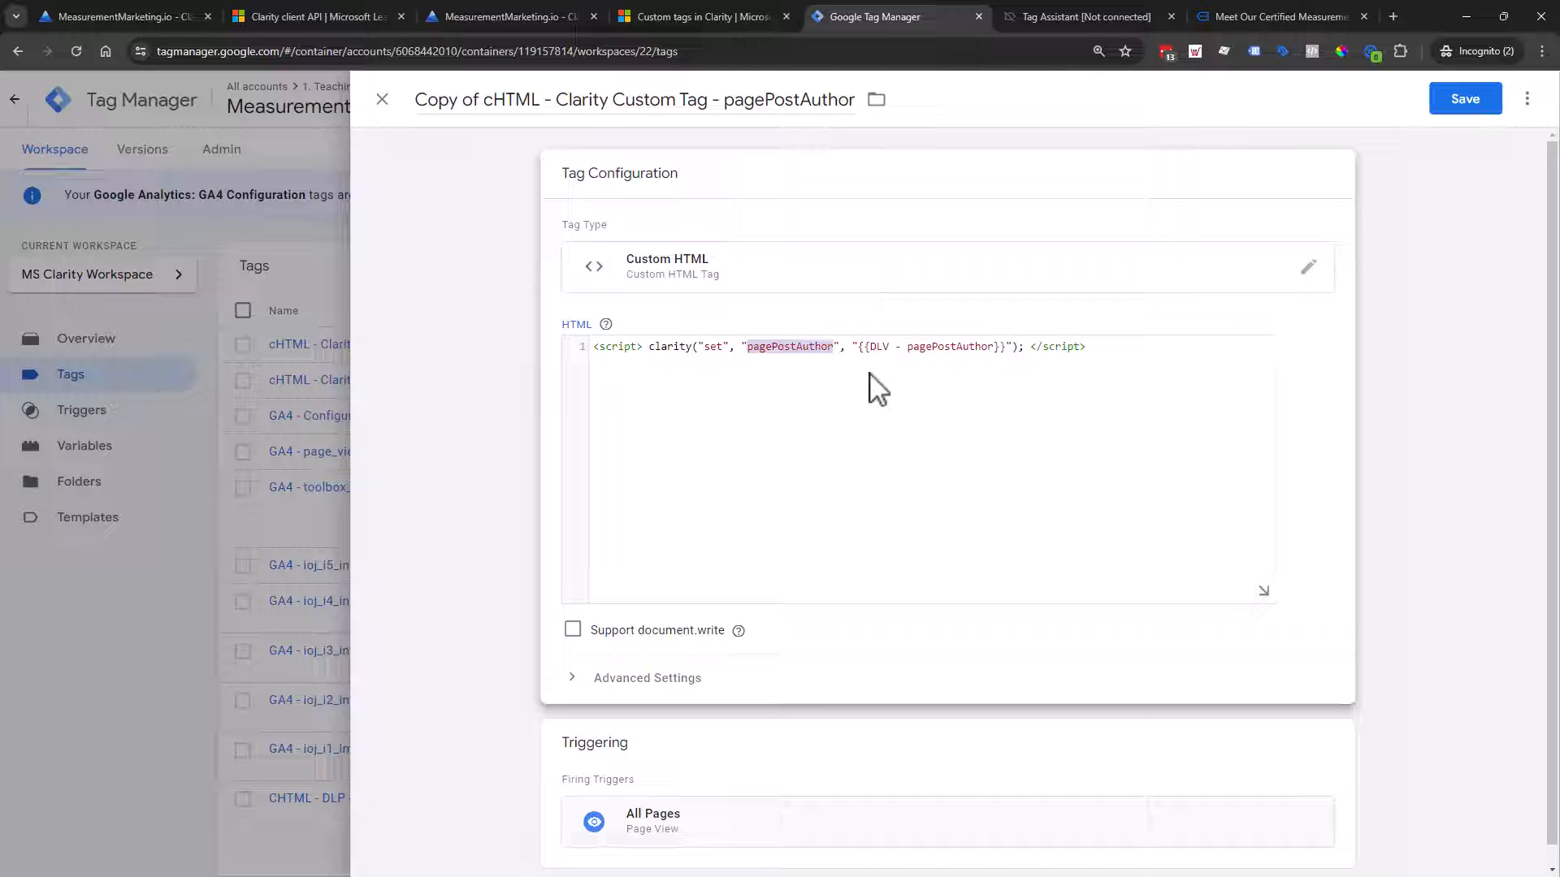
{"action": "type", "text": "IOJ"}
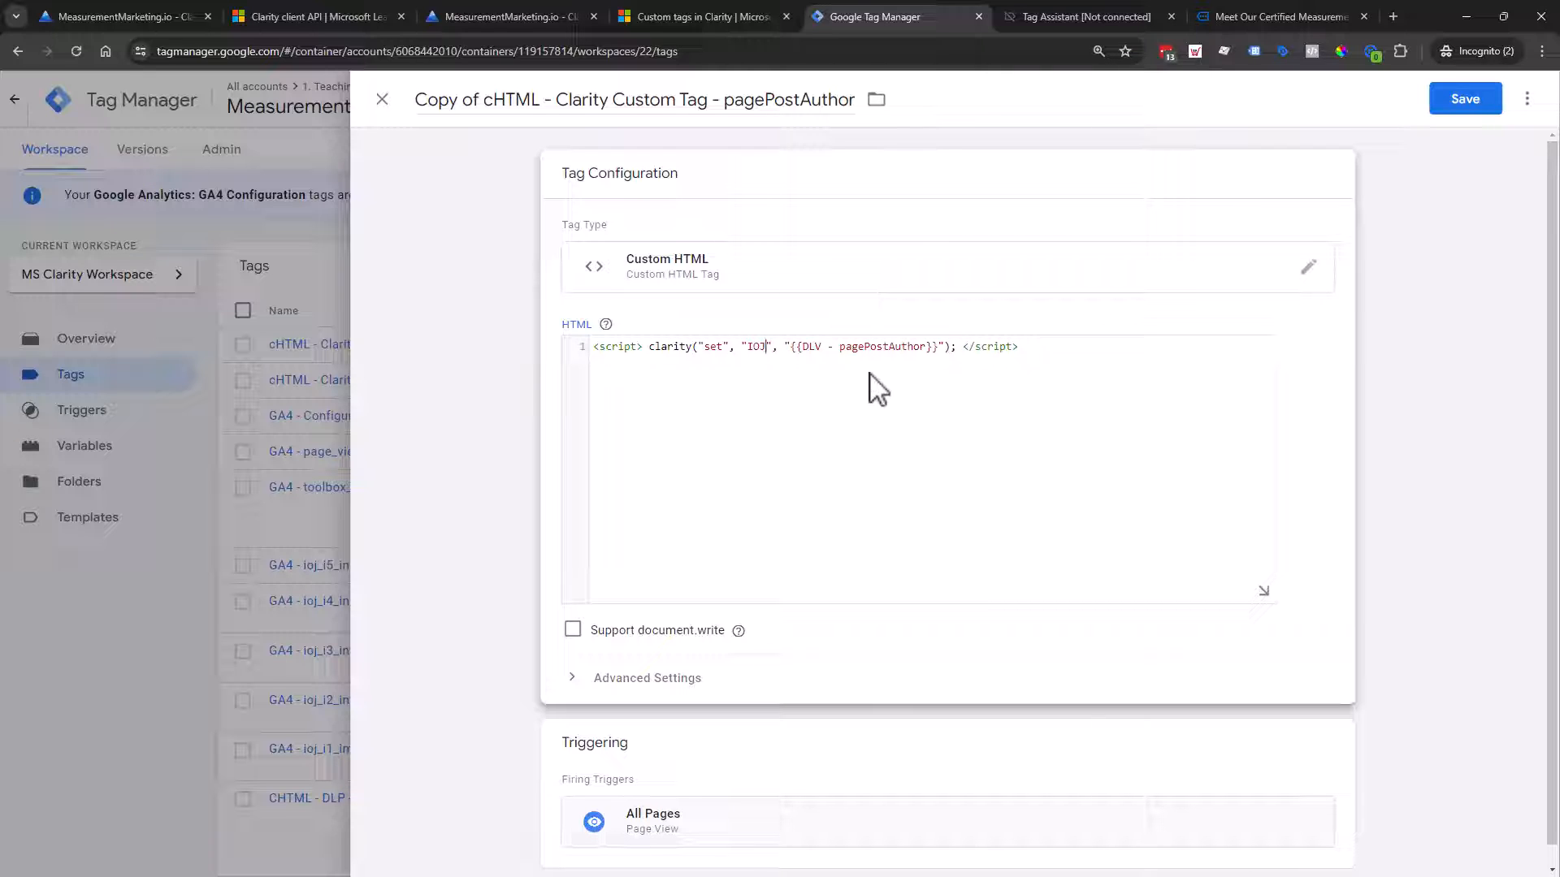
{"action": "type", "text": "1"}
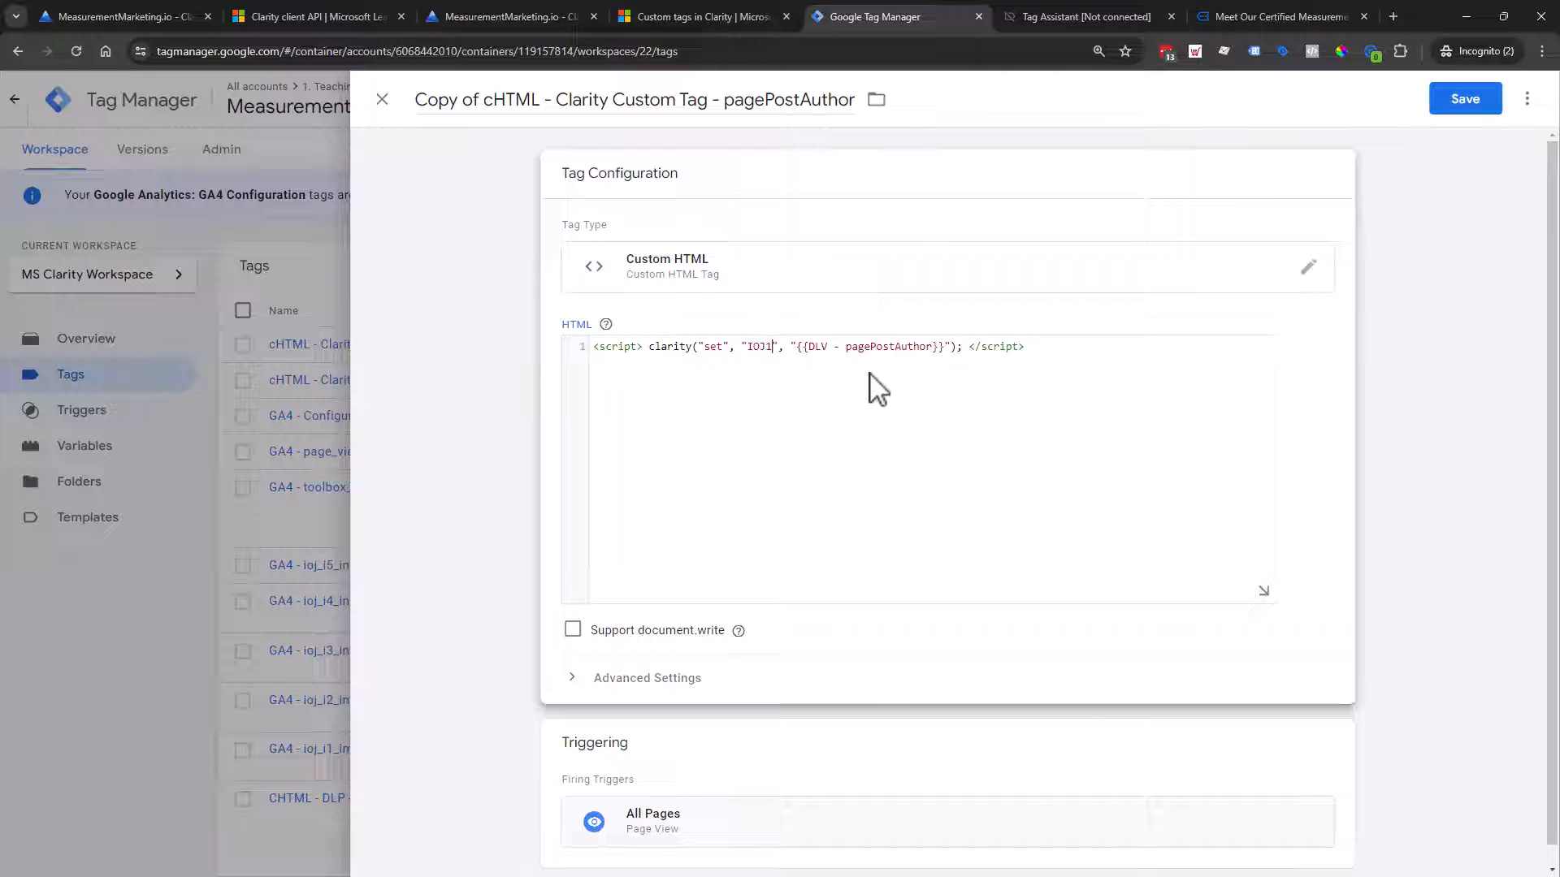
{"action": "key", "text": "BackSpace"}
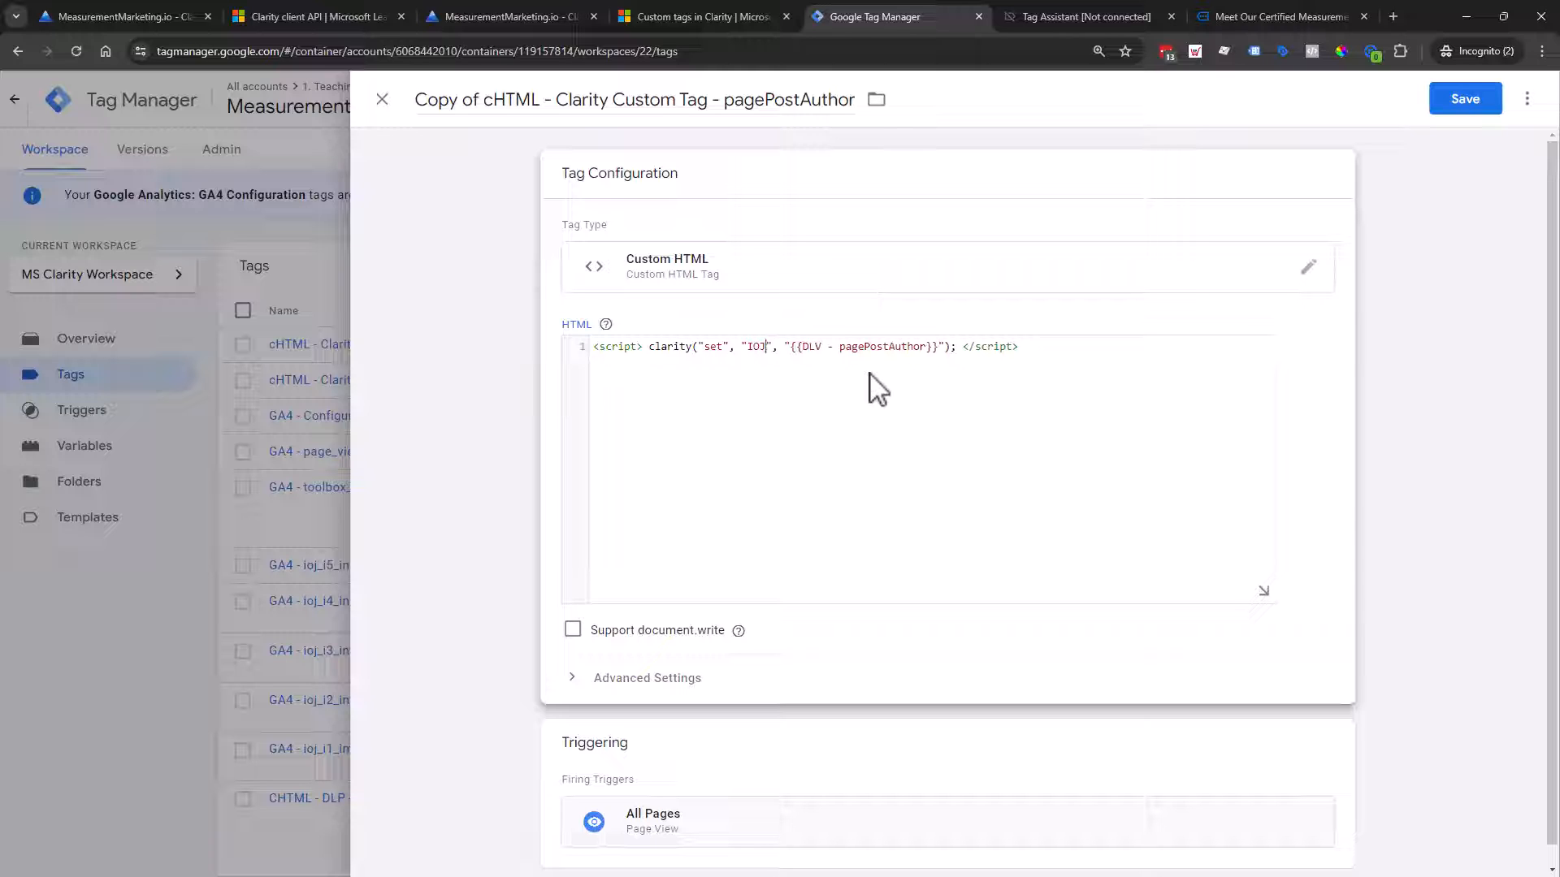
{"action": "type", "text": "-"}
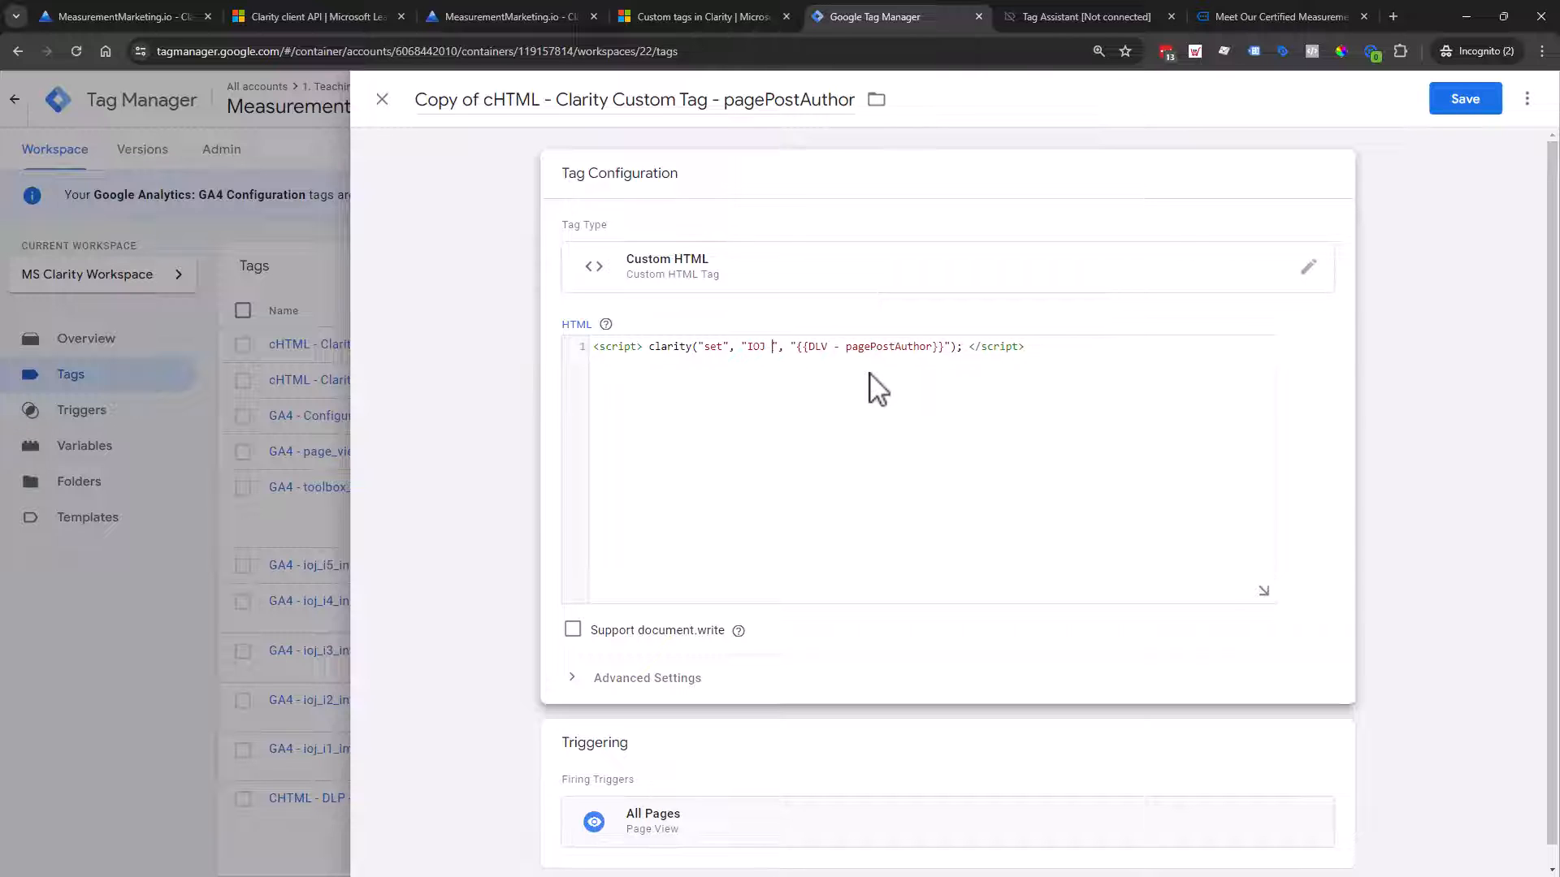
{"action": "type", "text": "- I"}
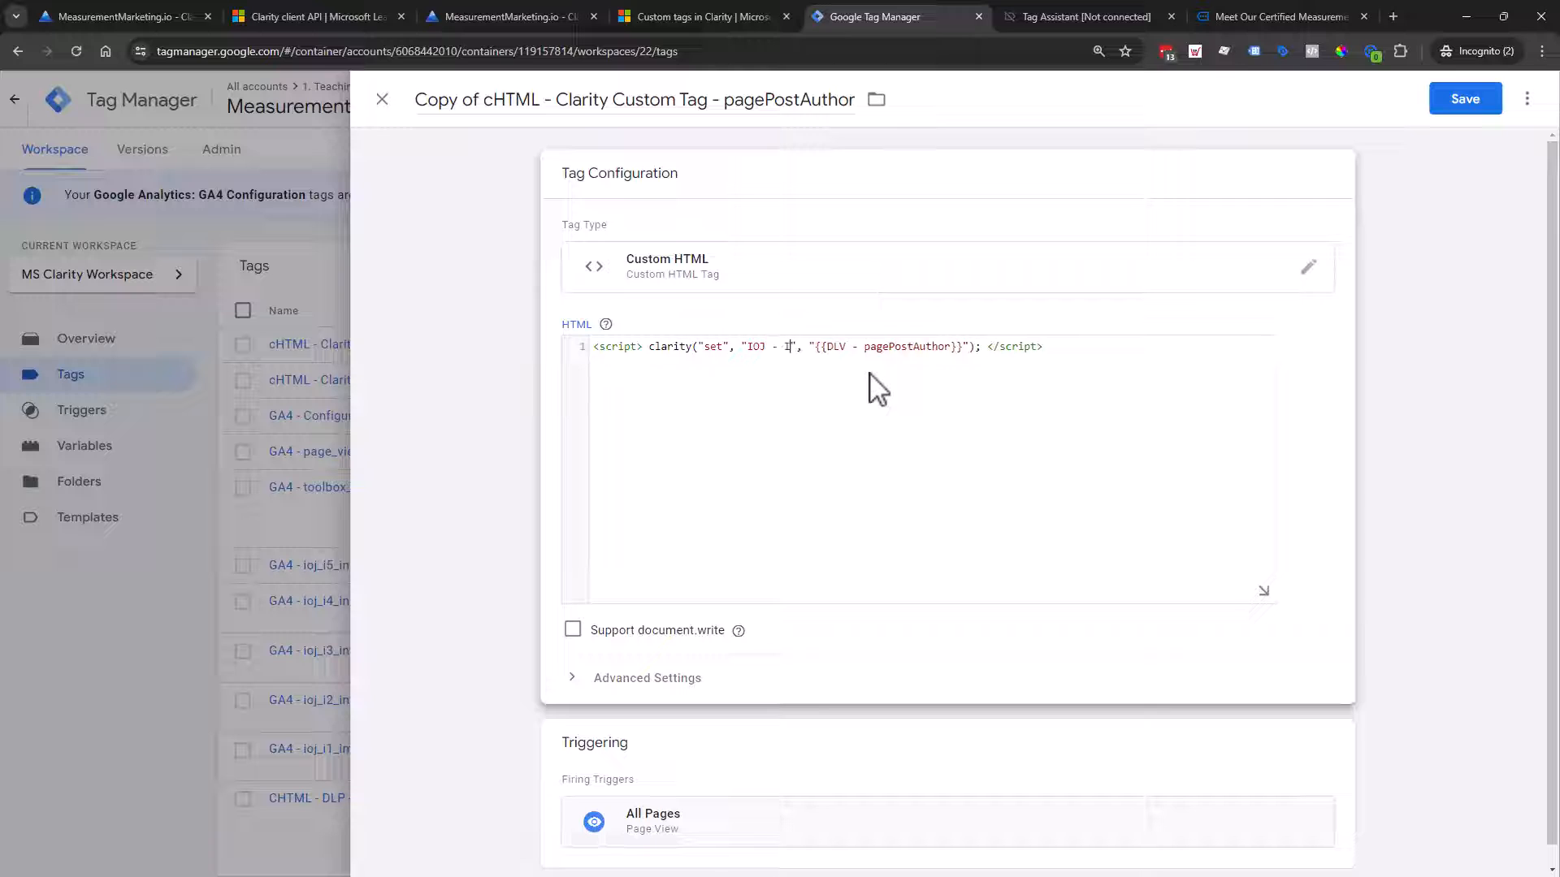
{"action": "type", "text": "mpression"}
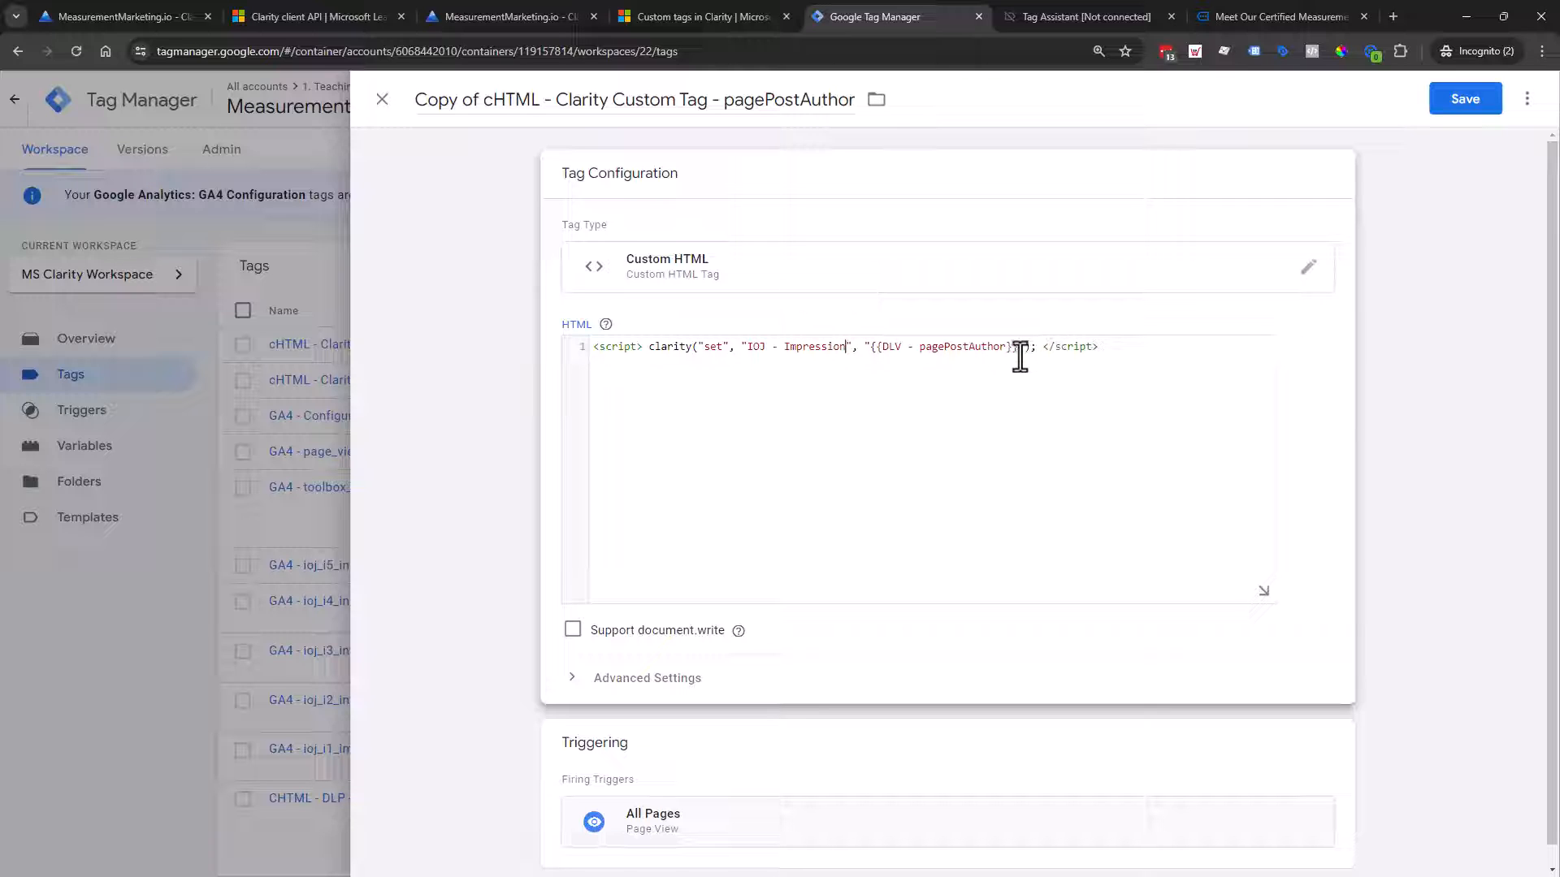
{"action": "left_click_drag", "start_coordinate": [1016, 354], "coordinate": [762, 351]}
{"action": "key", "text": "BackSpace"}
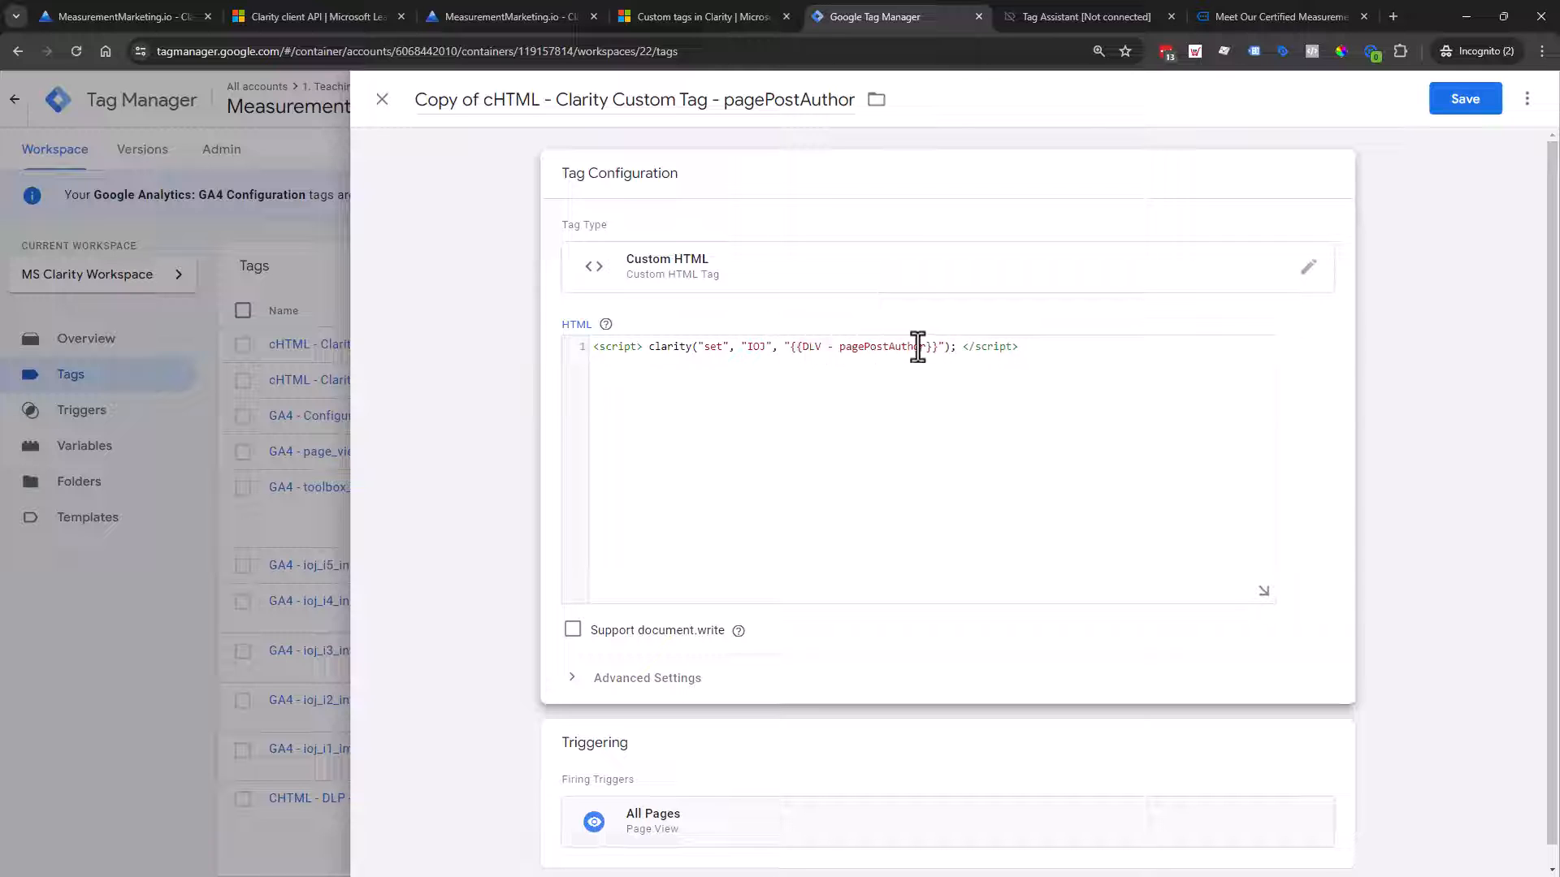
{"action": "left_click_drag", "start_coordinate": [937, 346], "coordinate": [796, 354]}
{"action": "key", "text": "BackSpace"}
{"action": "type", "text": "Impression"}
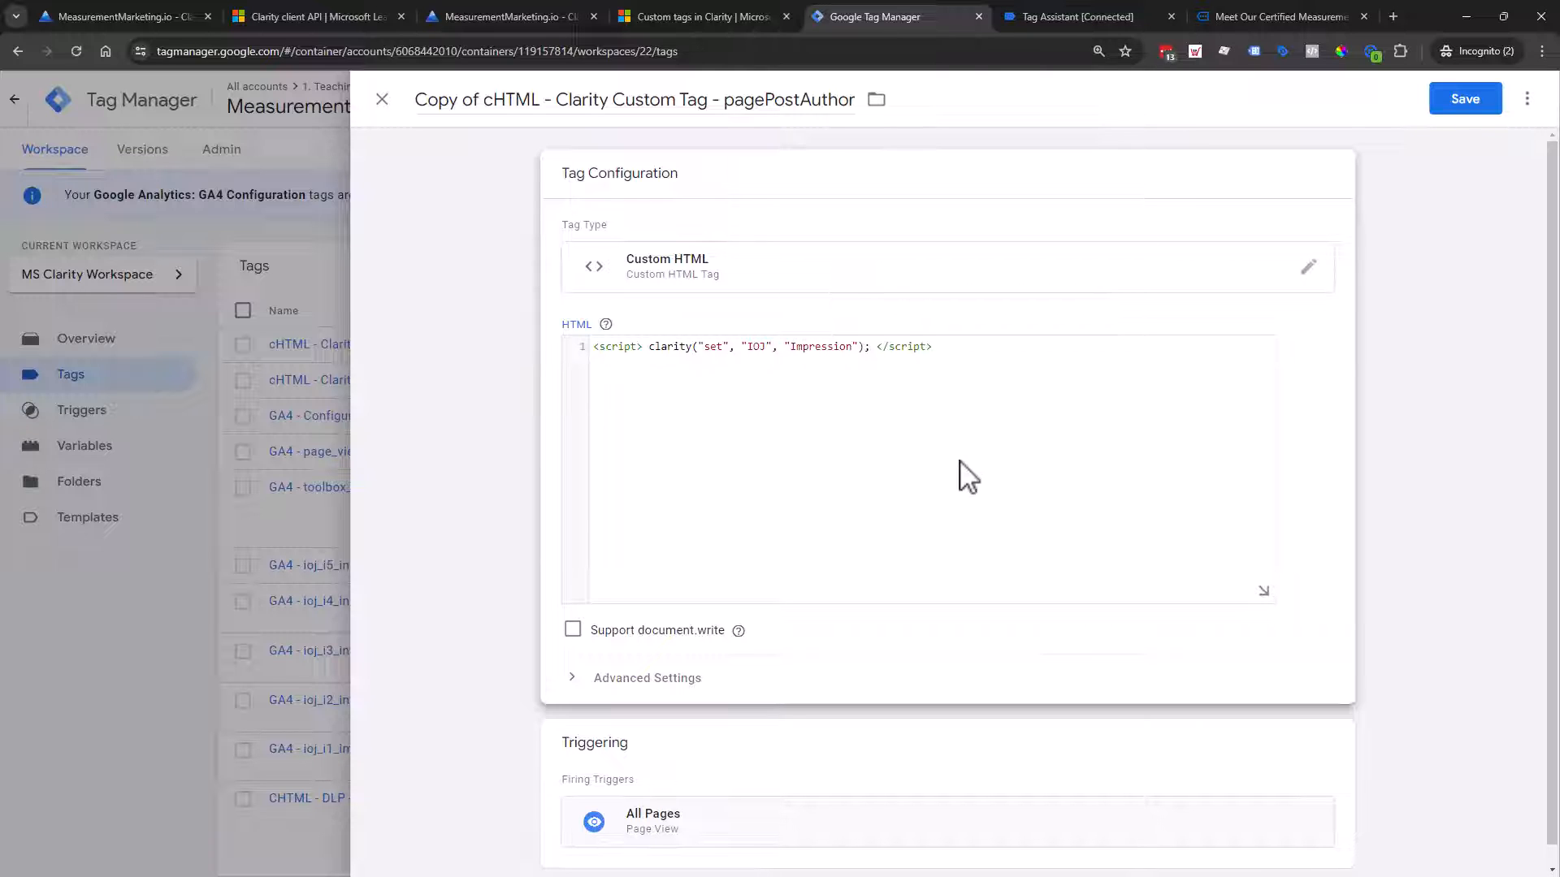
{"action": "scroll", "coordinate": [902, 449], "scroll_direction": "down", "scroll_amount": 1}
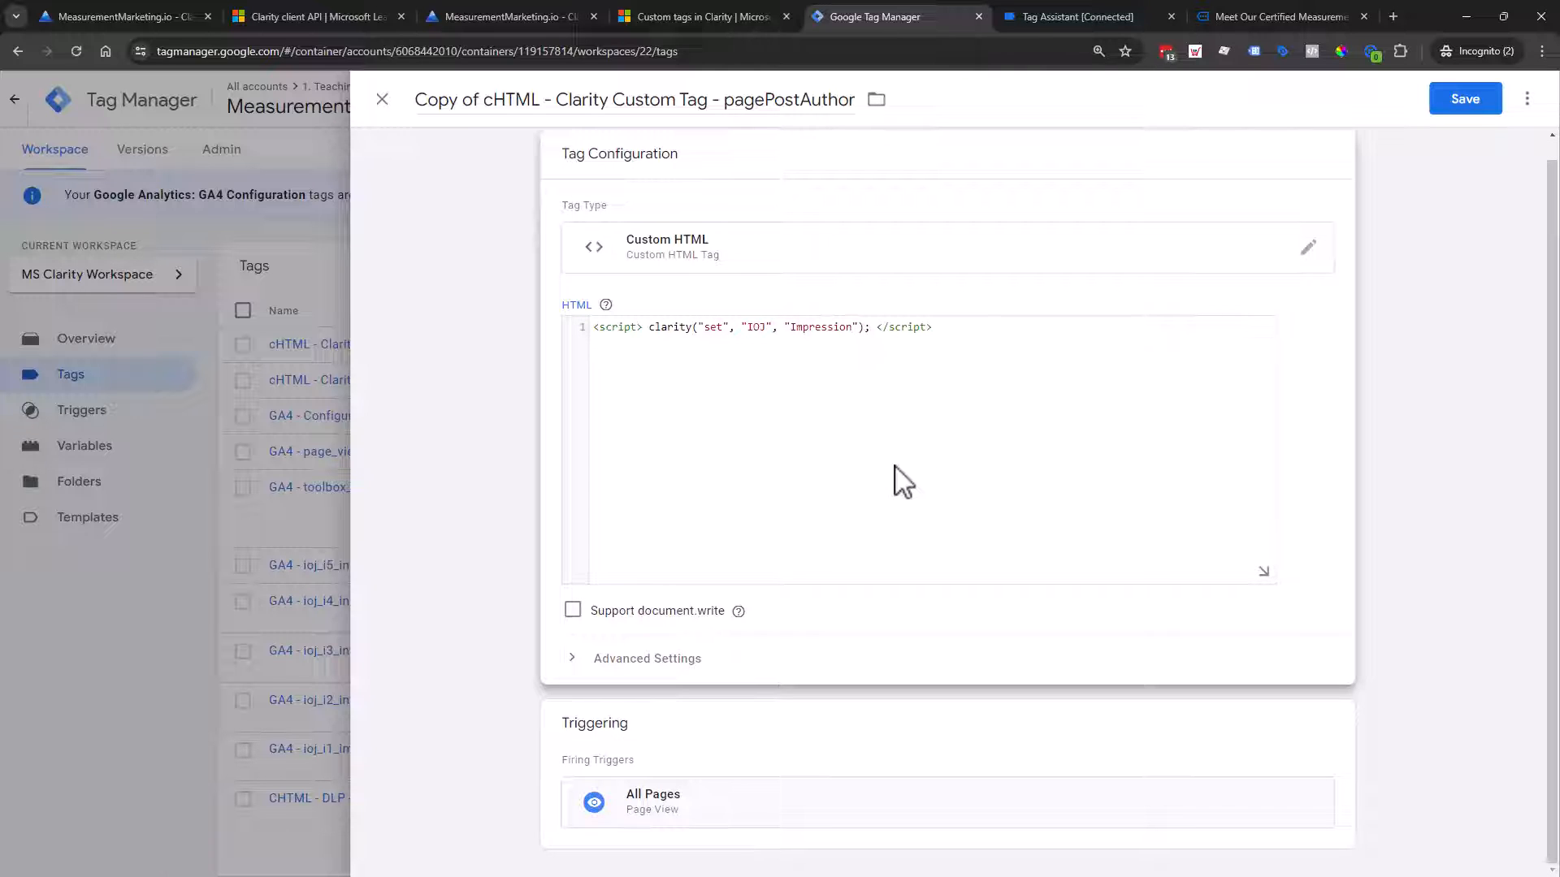
Step: Replace the All Pages trigger with 'Timer - I's on the Journey - i1 - Impression - 1 Second'
{"action": "left_click", "coordinate": [1332, 732]}
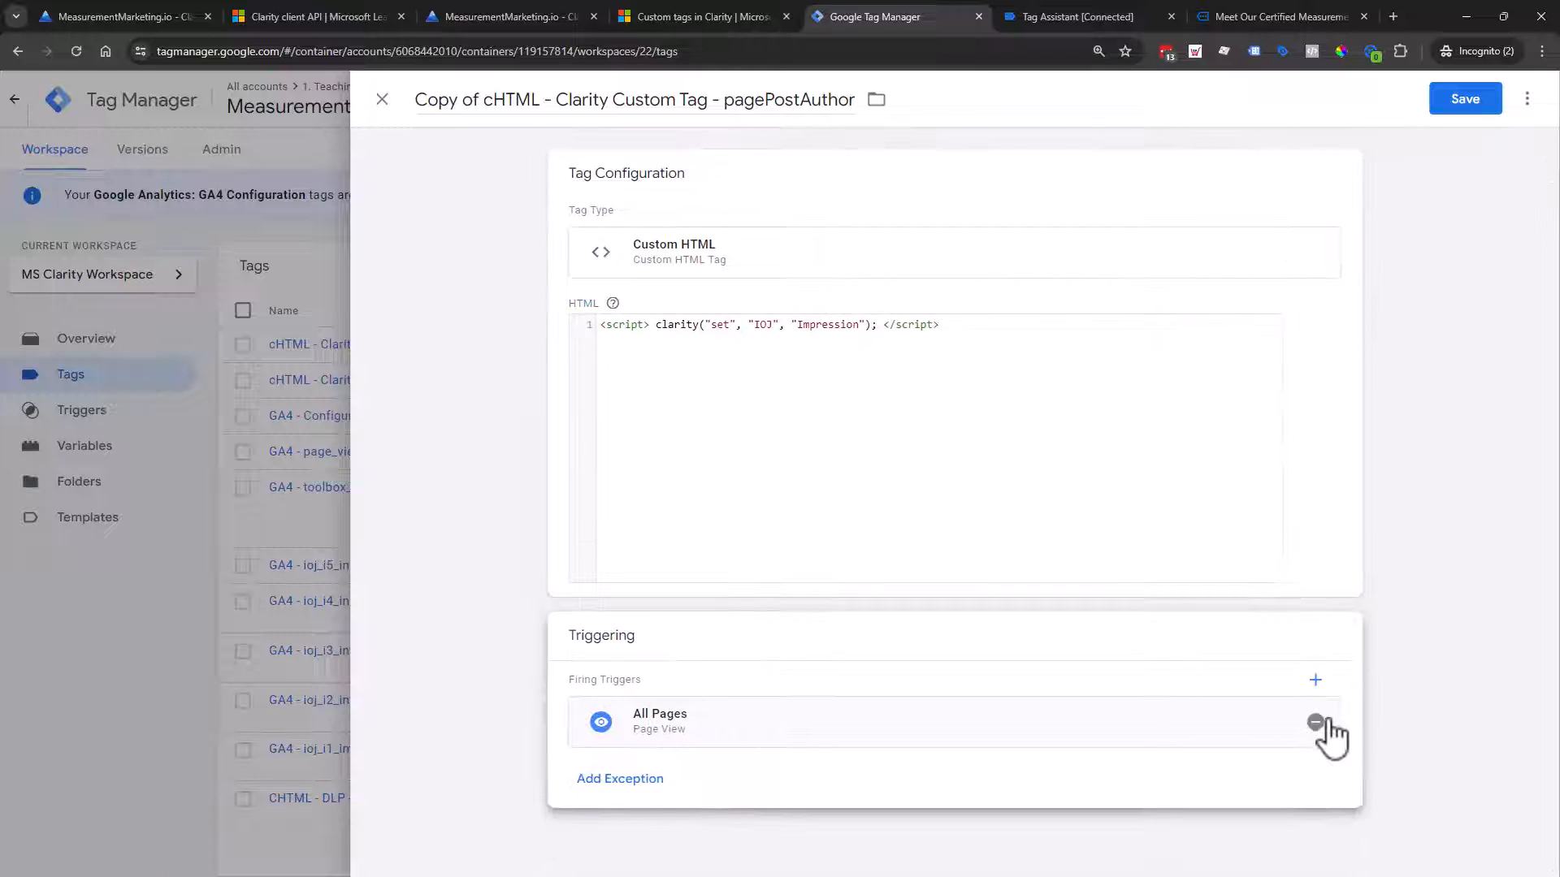
{"action": "left_click", "coordinate": [1317, 722]}
{"action": "left_click", "coordinate": [916, 729]}
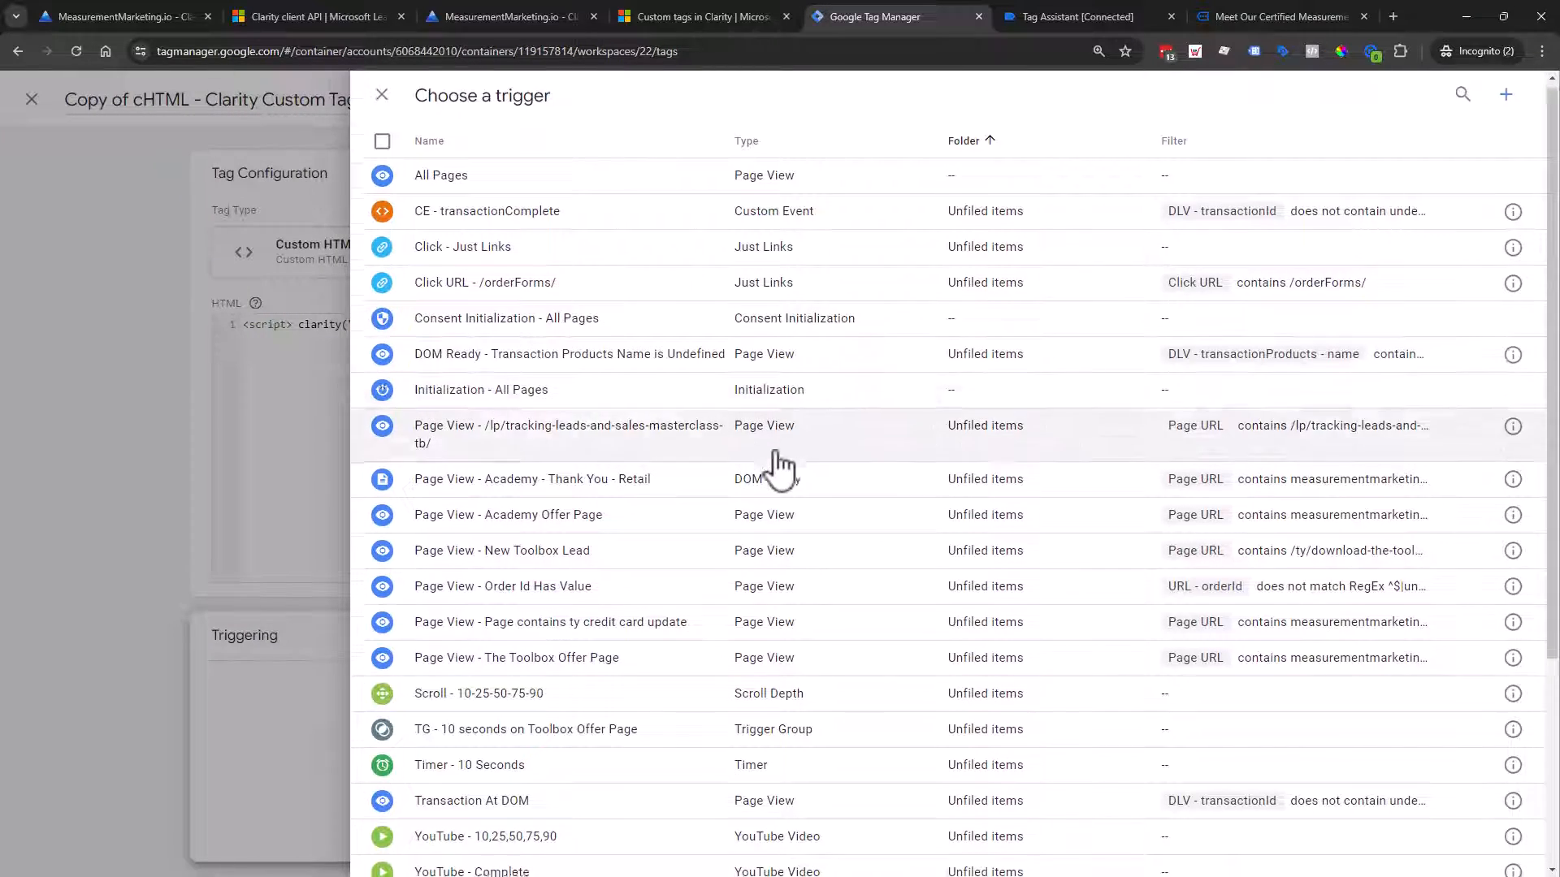
{"action": "scroll", "coordinate": [781, 467], "scroll_direction": "down", "scroll_amount": 3}
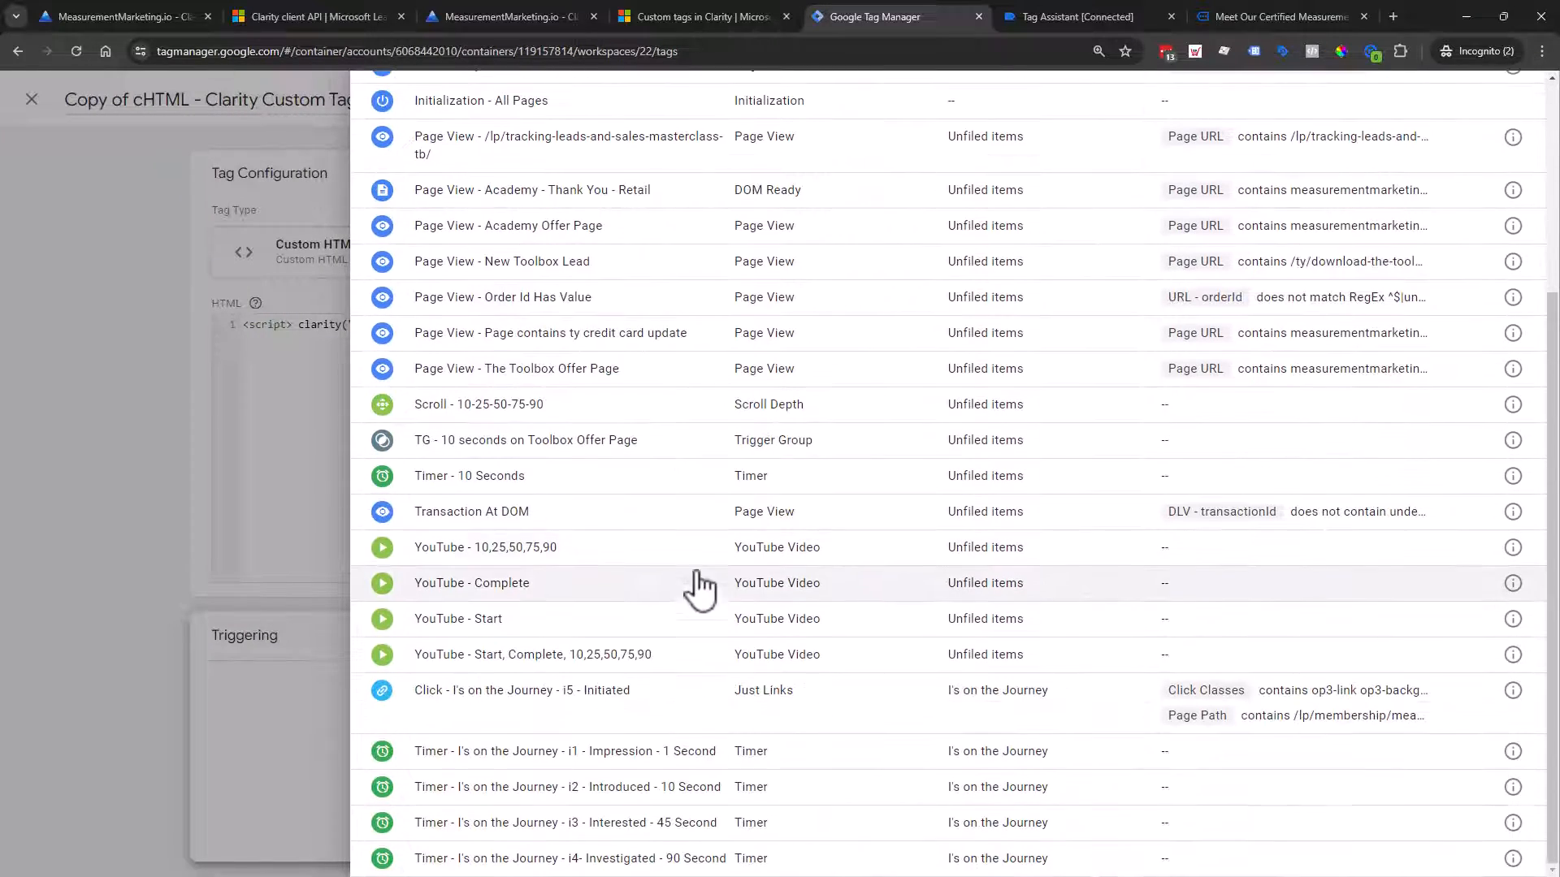
{"action": "left_click", "coordinate": [530, 755]}
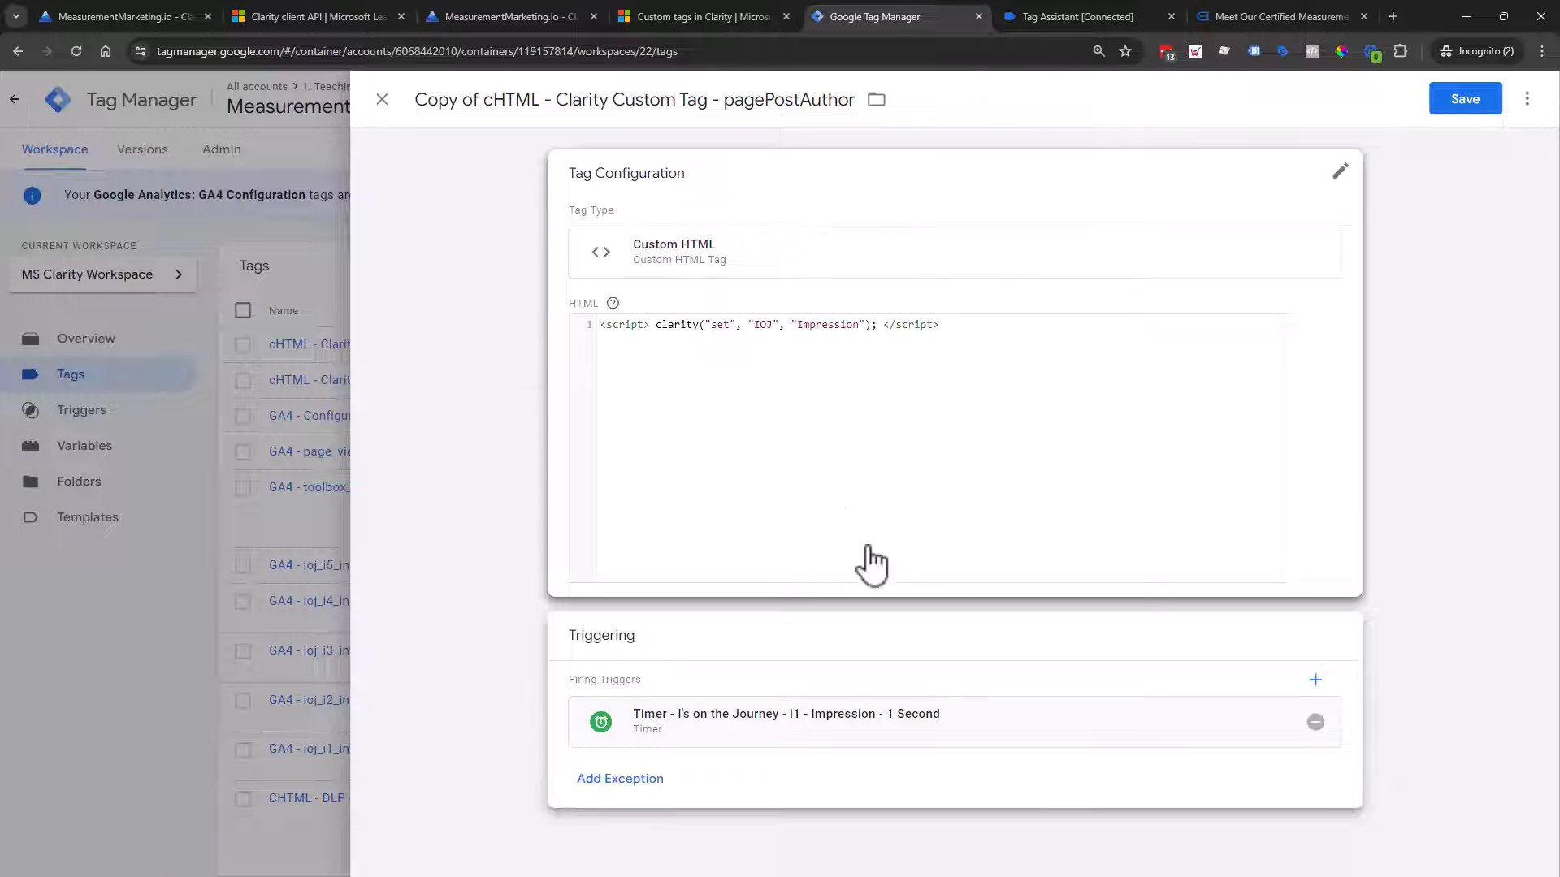
Step: Change the end of the copied tag's name from pagePostAuthor to 'IOJ Impression'
{"action": "left_click_drag", "start_coordinate": [722, 99], "coordinate": [954, 119]}
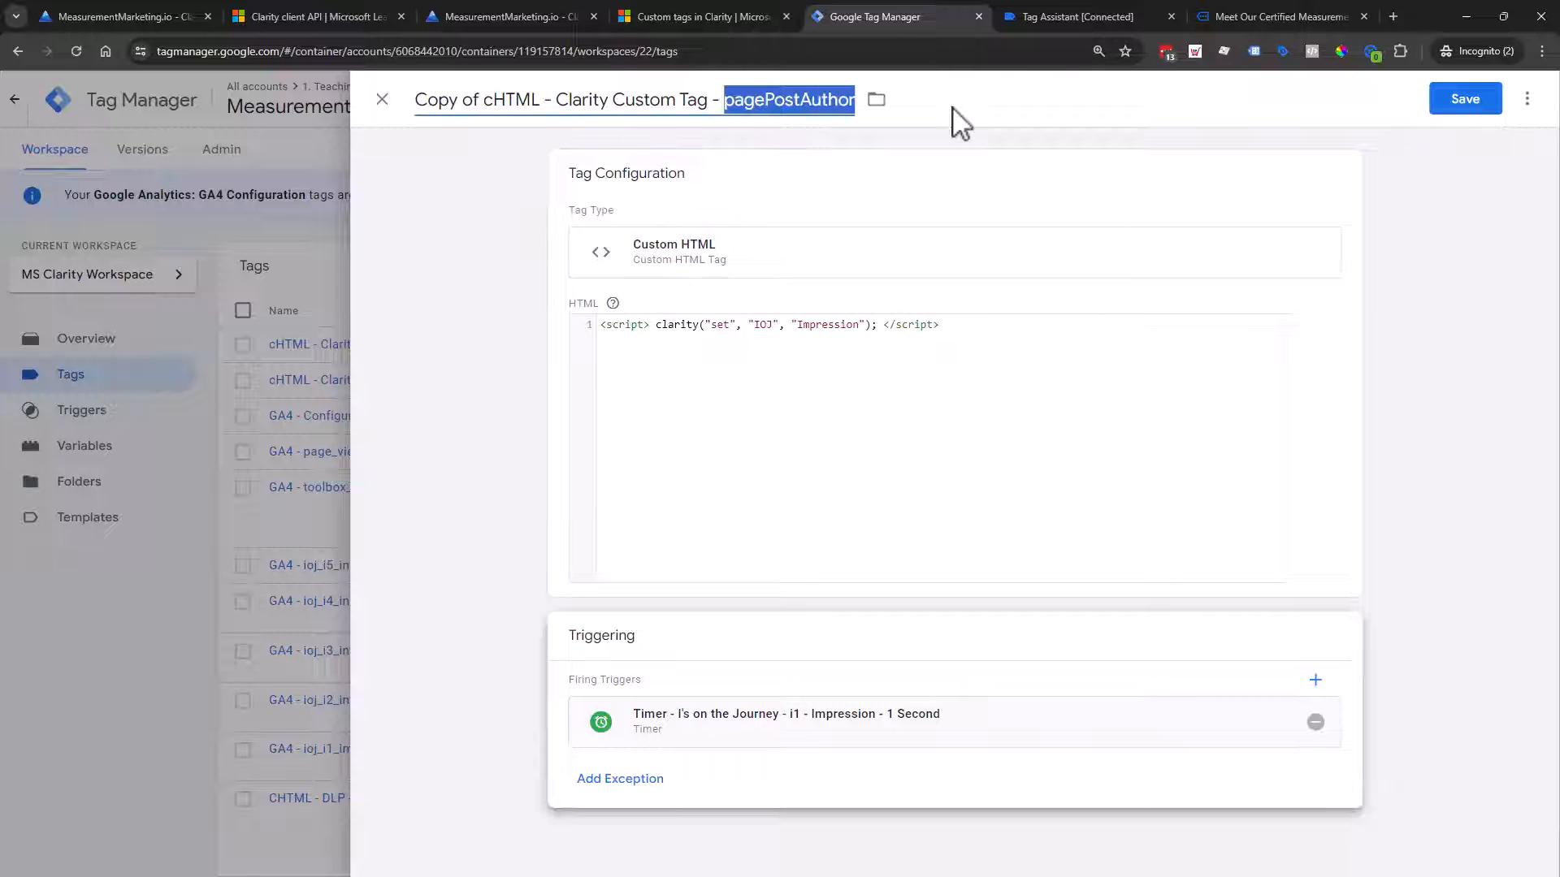
{"action": "type", "text": "IOJ"}
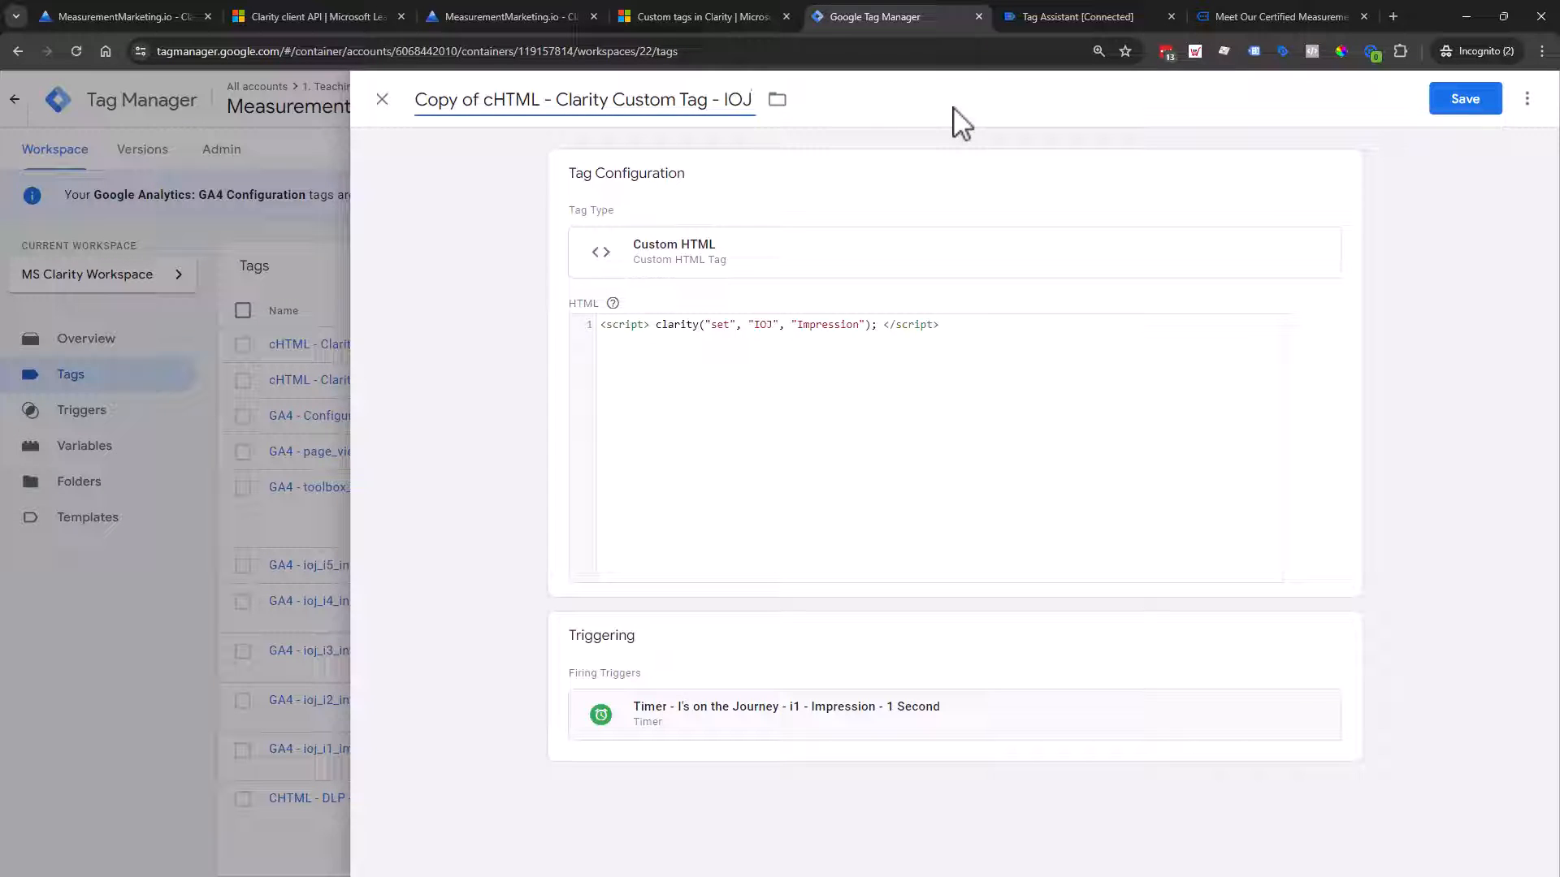
{"action": "type", "text": " Impression"}
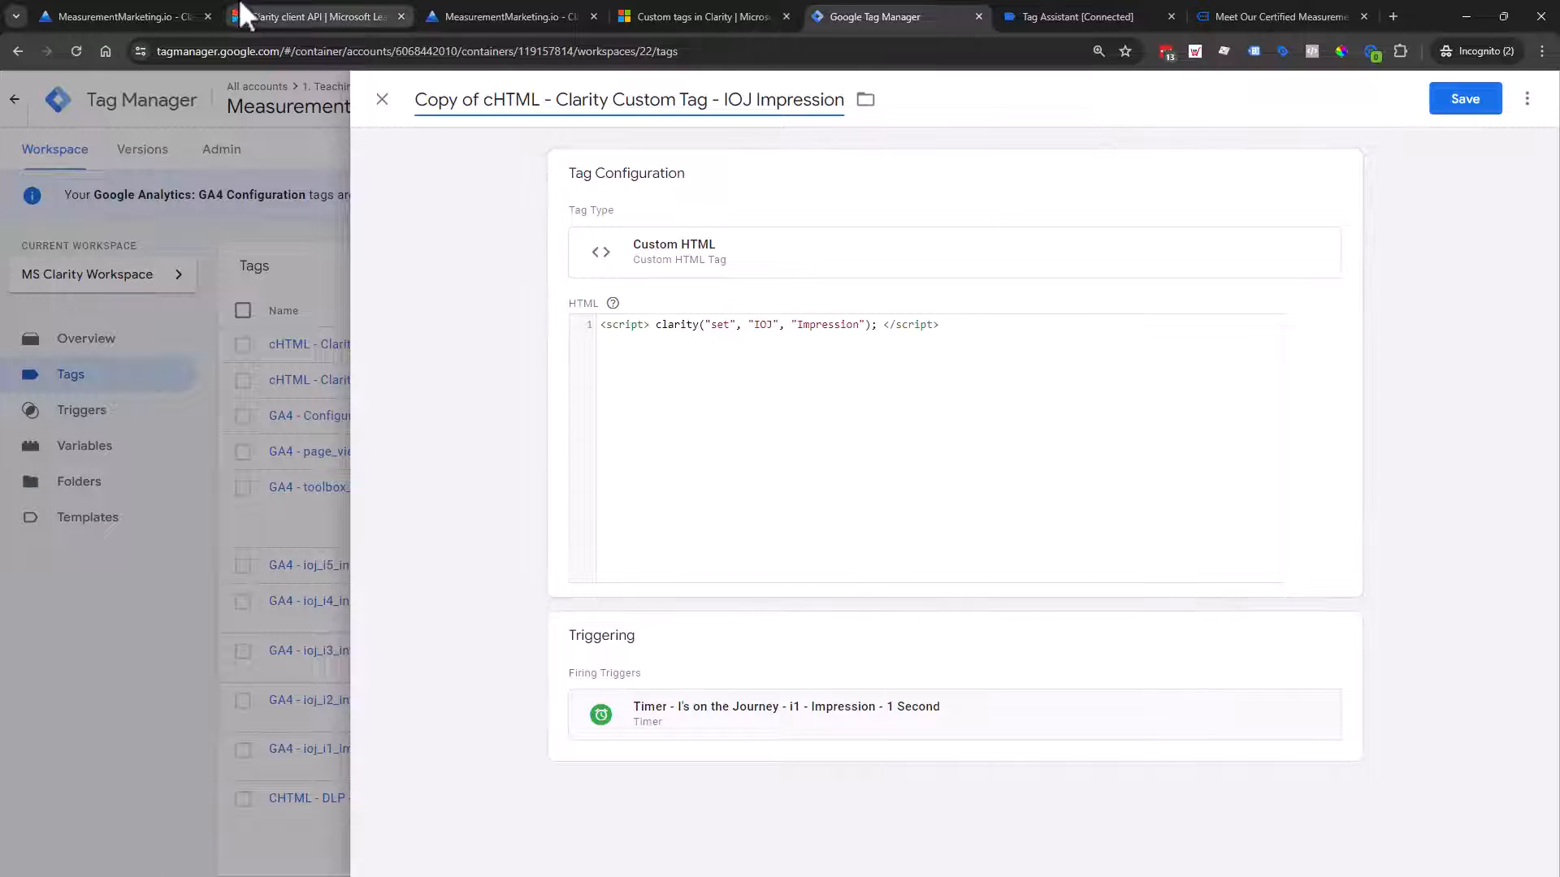
{"action": "left_click", "coordinate": [125, 6]}
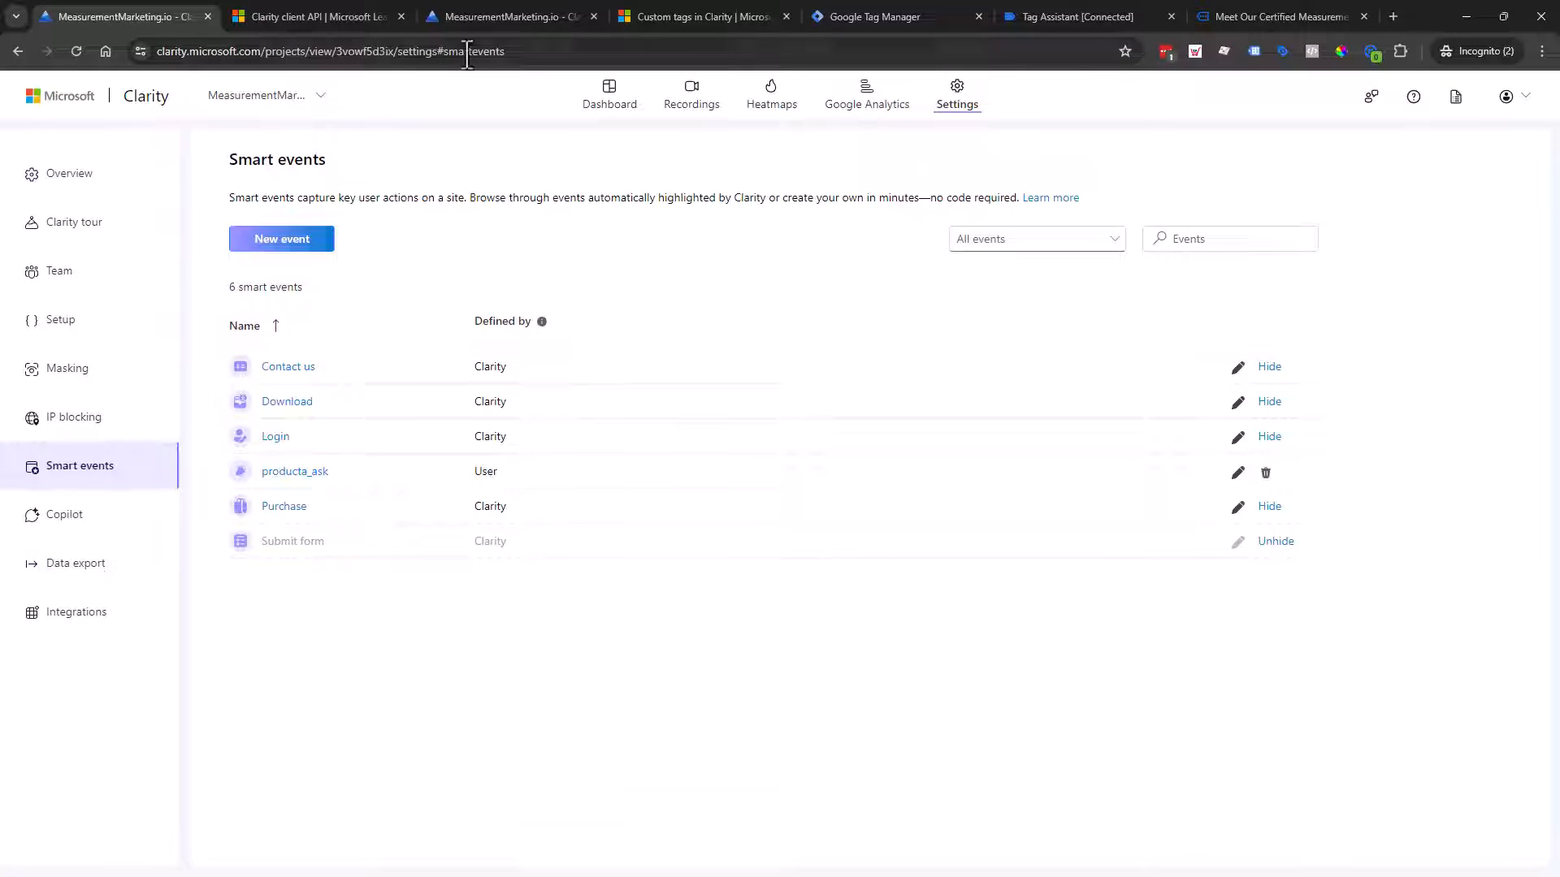
Step: Scroll the Clarity dashboard Filters panel to review the pagePostType: post custom-tag filter
{"action": "left_click", "coordinate": [520, 17]}
{"action": "scroll", "coordinate": [1117, 589], "scroll_direction": "up", "scroll_amount": 10}
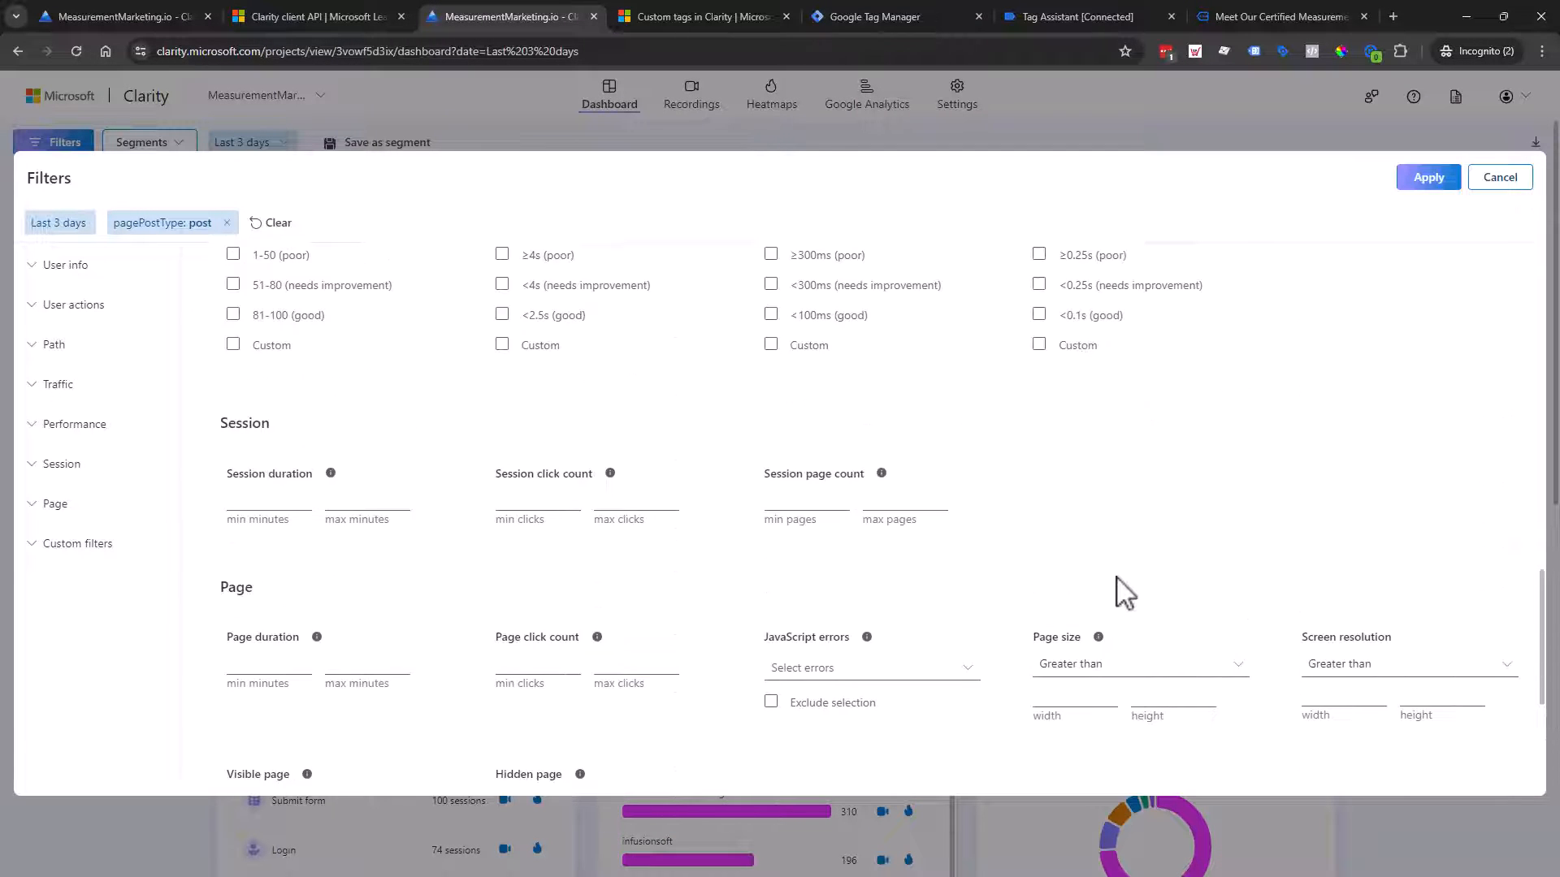
{"action": "scroll", "coordinate": [1122, 581], "scroll_direction": "down", "scroll_amount": 5}
{"action": "scroll", "coordinate": [1010, 477], "scroll_direction": "down", "scroll_amount": 4}
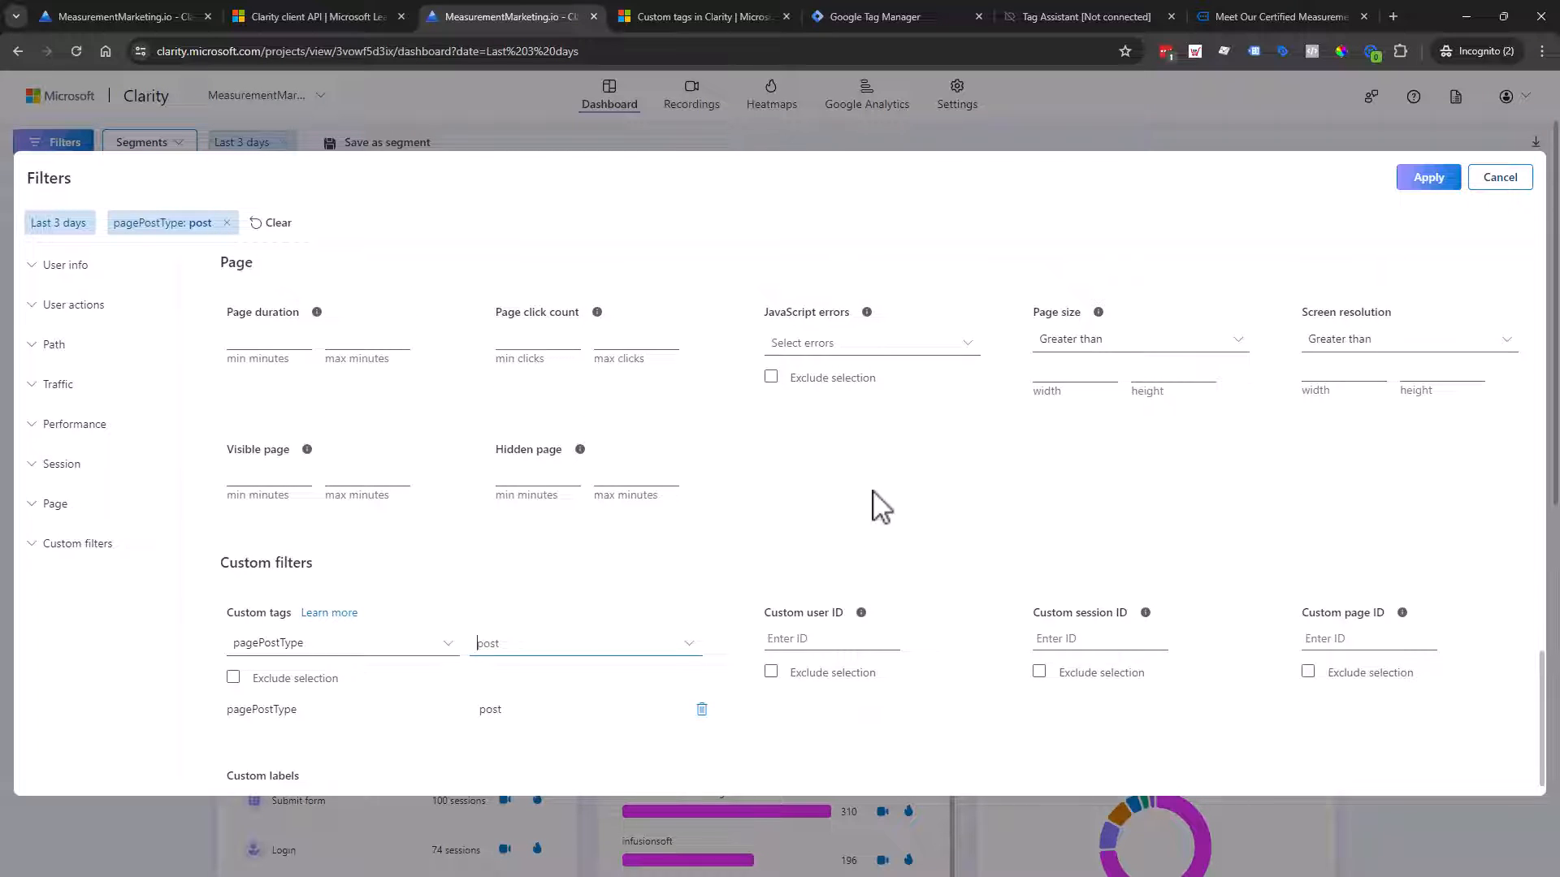
{"action": "scroll", "coordinate": [887, 491], "scroll_direction": "up", "scroll_amount": 2}
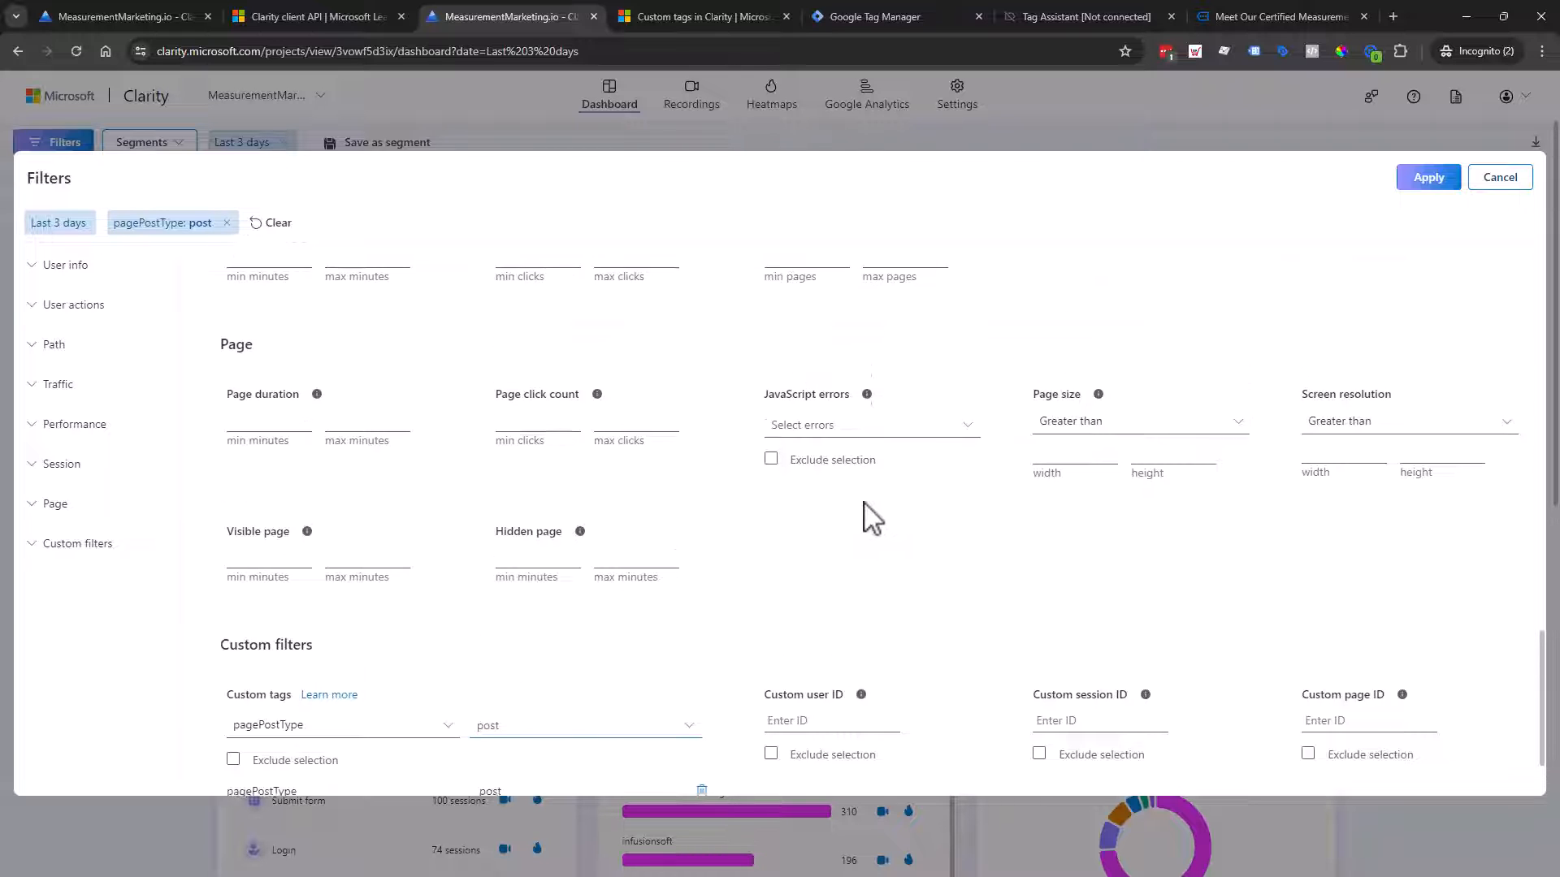
{"action": "scroll", "coordinate": [865, 508], "scroll_direction": "down", "scroll_amount": 2}
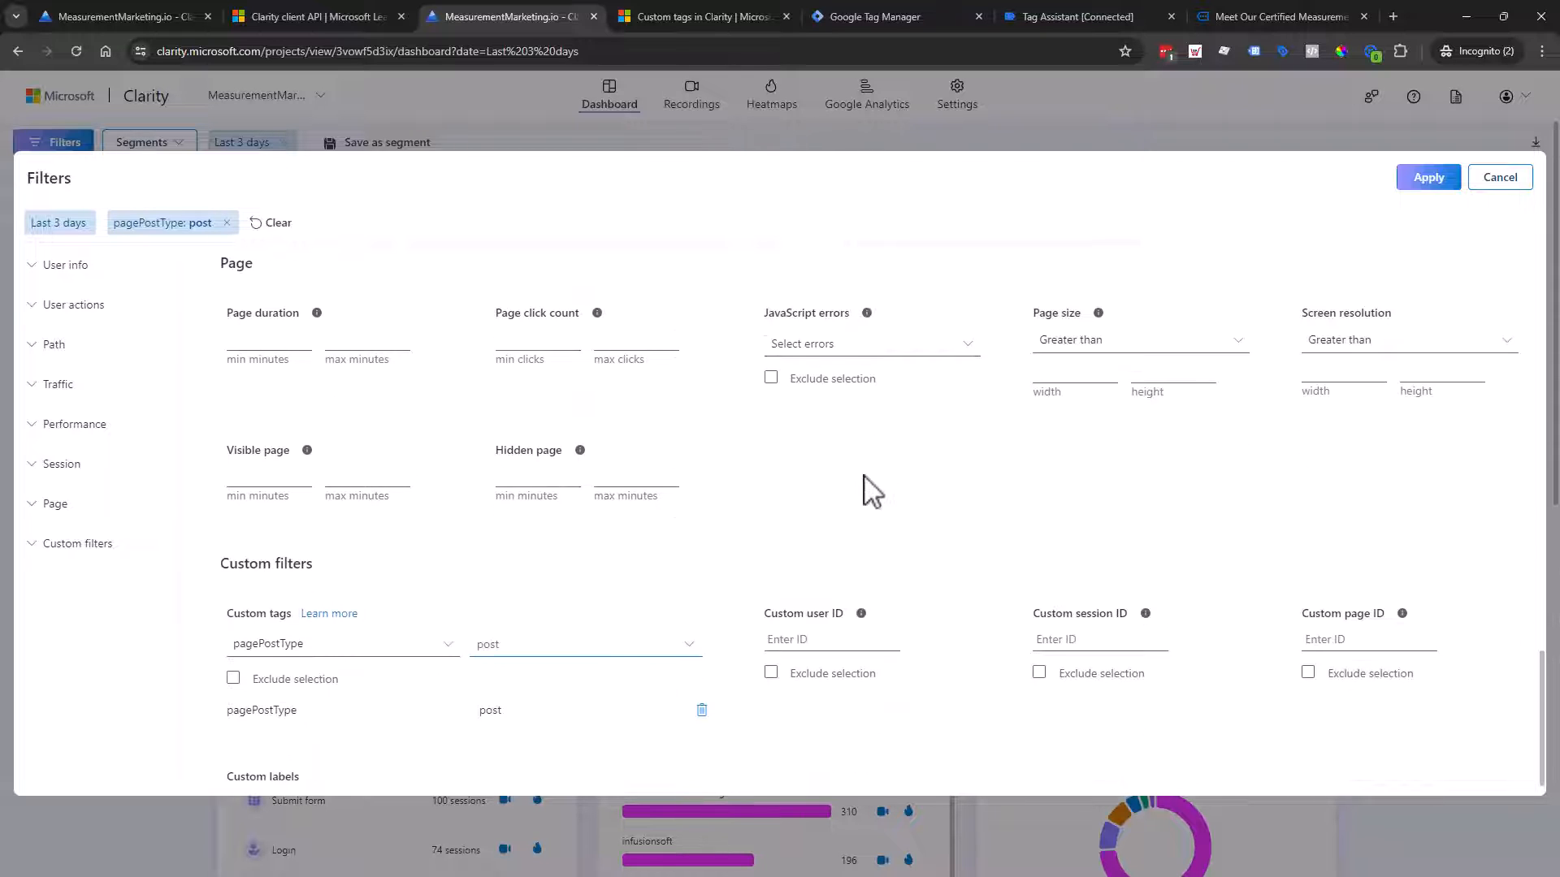
{"action": "scroll", "coordinate": [865, 487], "scroll_direction": "up", "scroll_amount": 4}
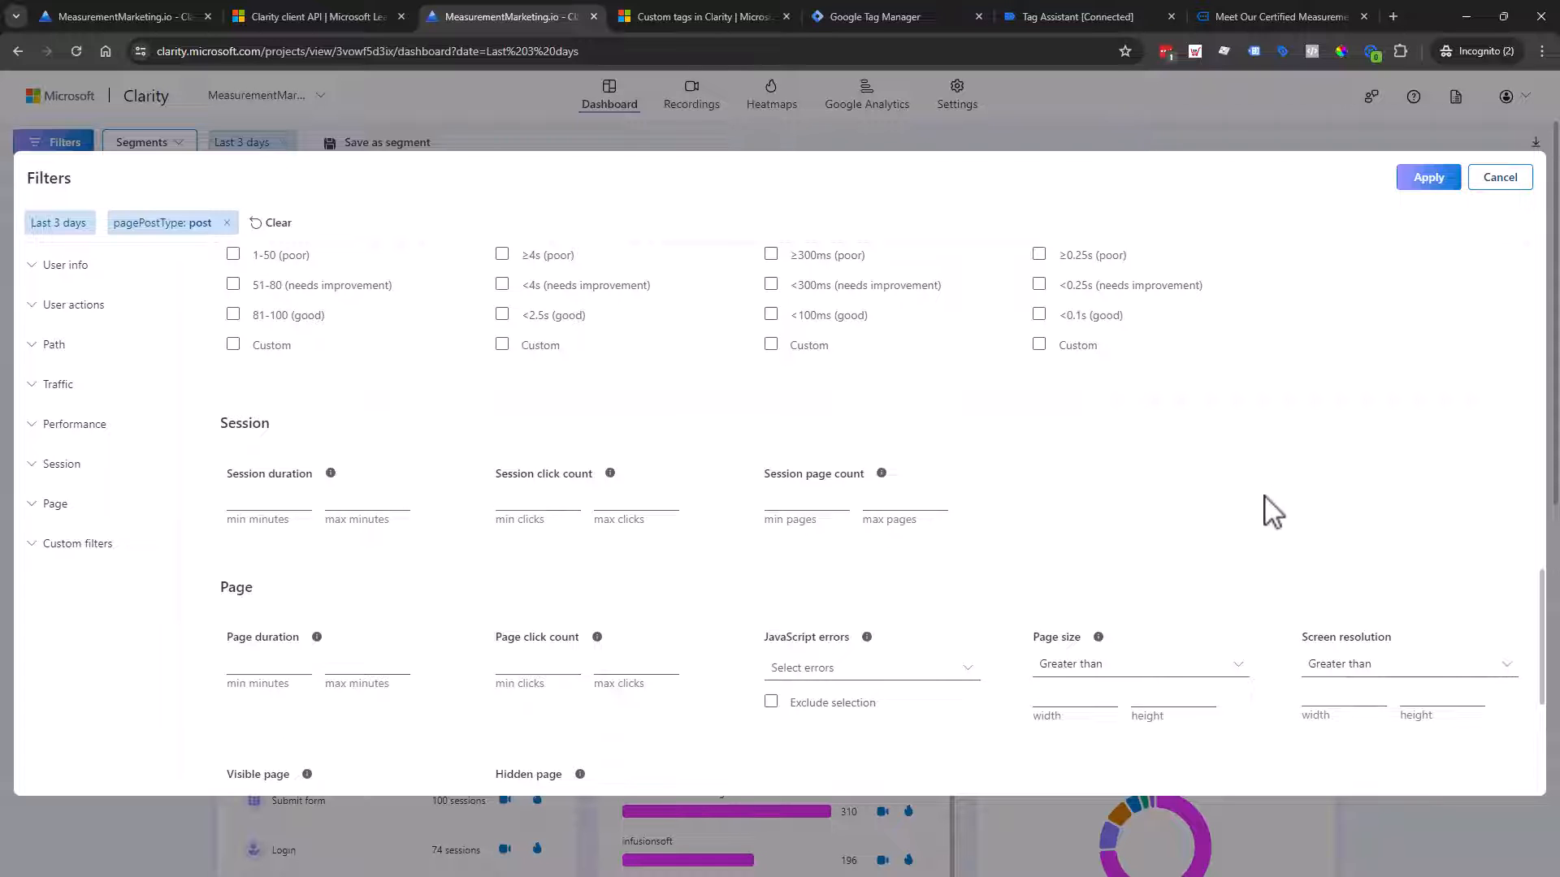
{"action": "scroll", "coordinate": [1266, 500], "scroll_direction": "down", "scroll_amount": 1}
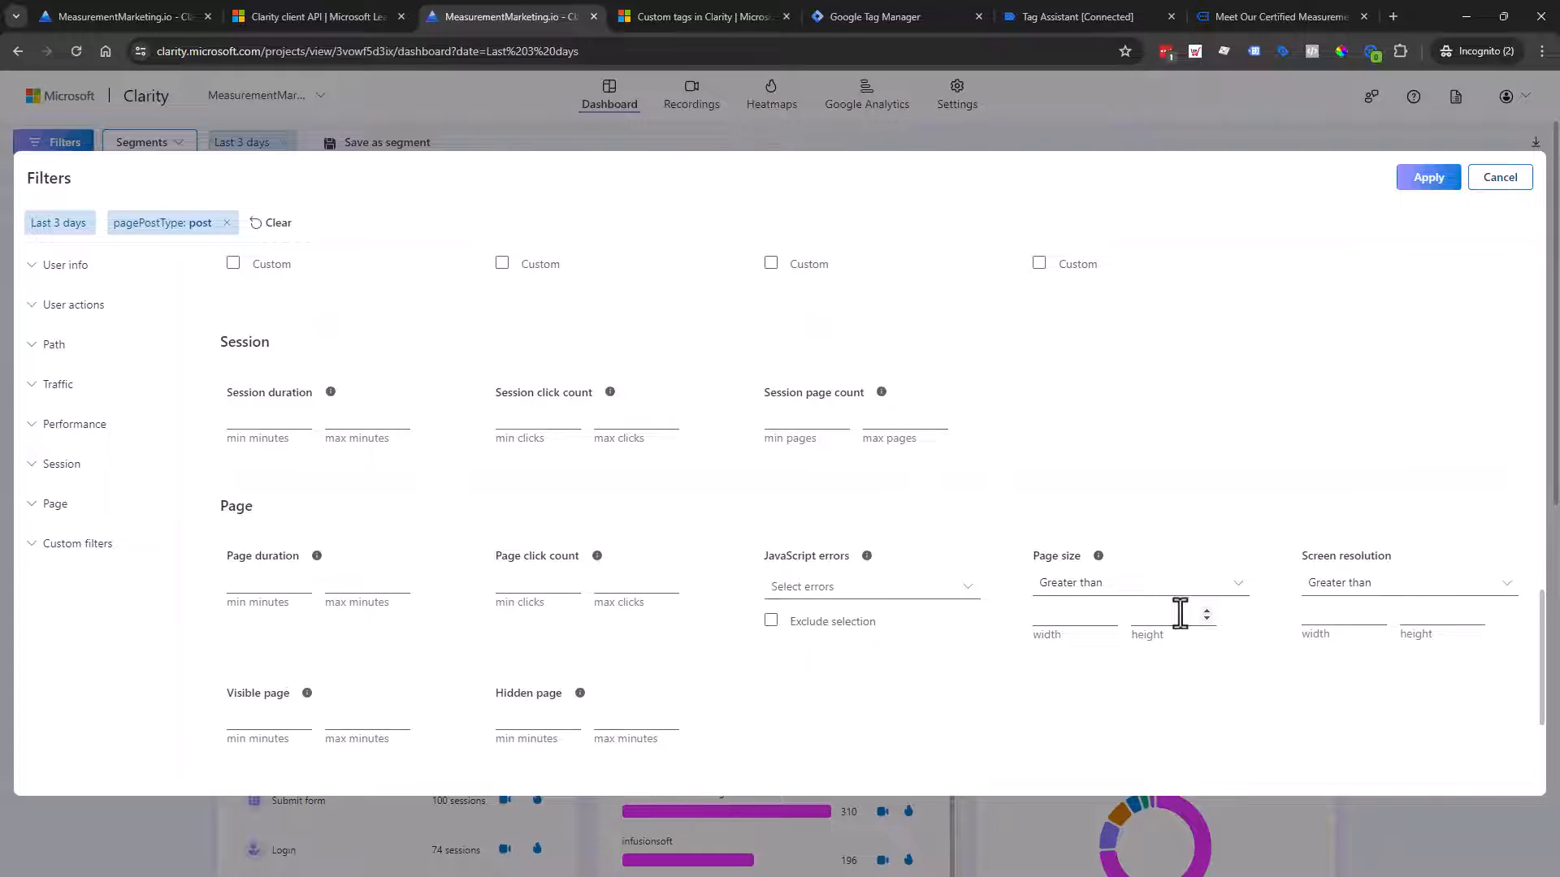
{"action": "scroll", "coordinate": [1179, 615], "scroll_direction": "down", "scroll_amount": 3}
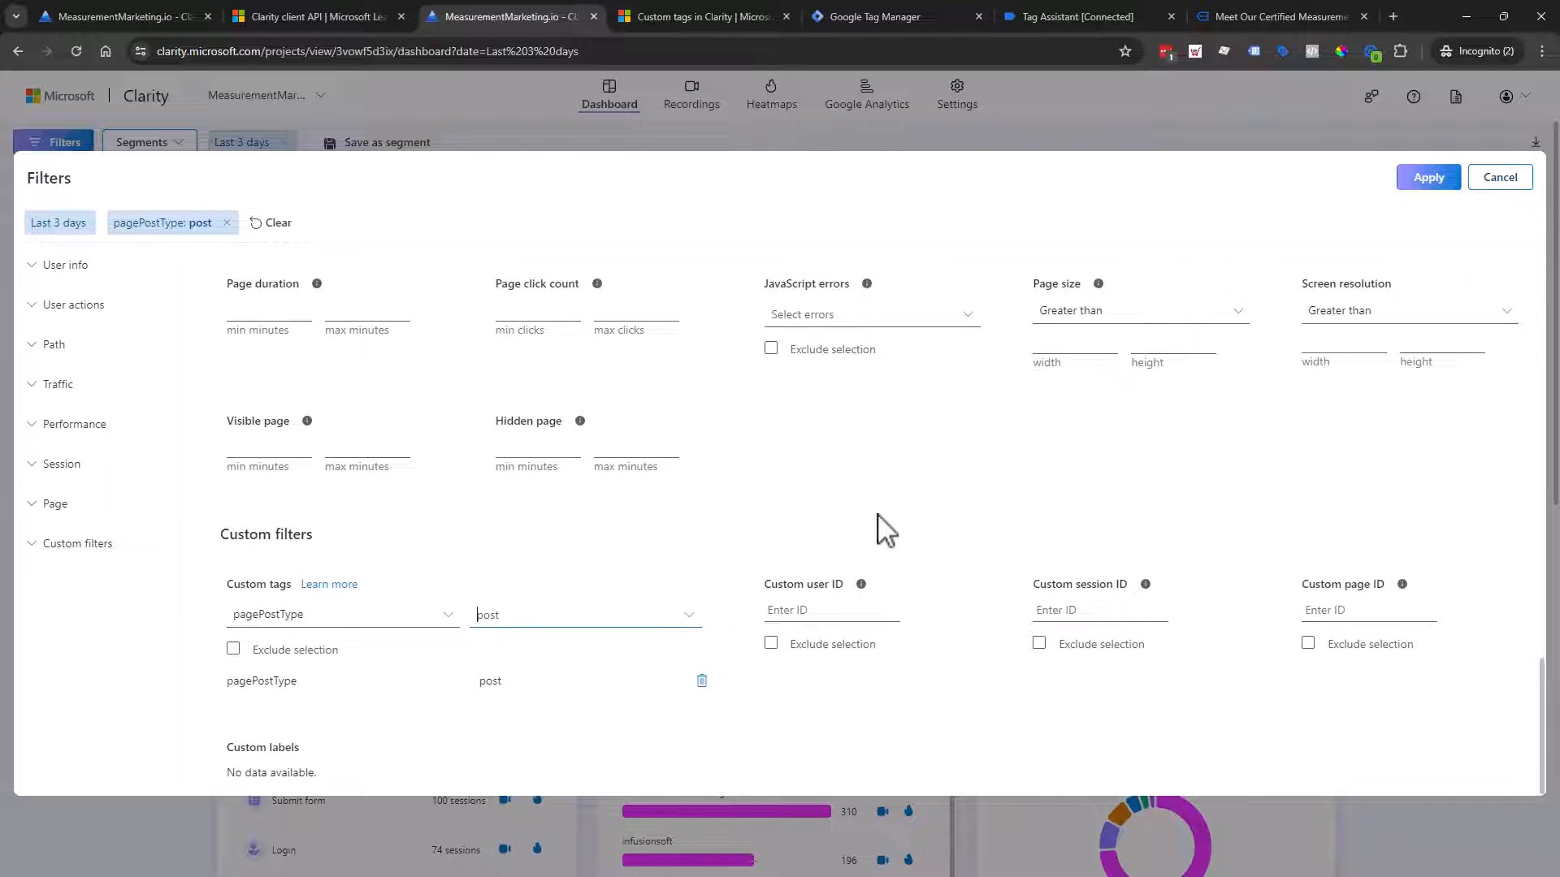
{"action": "scroll", "coordinate": [879, 515], "scroll_direction": "up", "scroll_amount": 1}
{"action": "scroll", "coordinate": [879, 515], "scroll_direction": "down", "scroll_amount": 1}
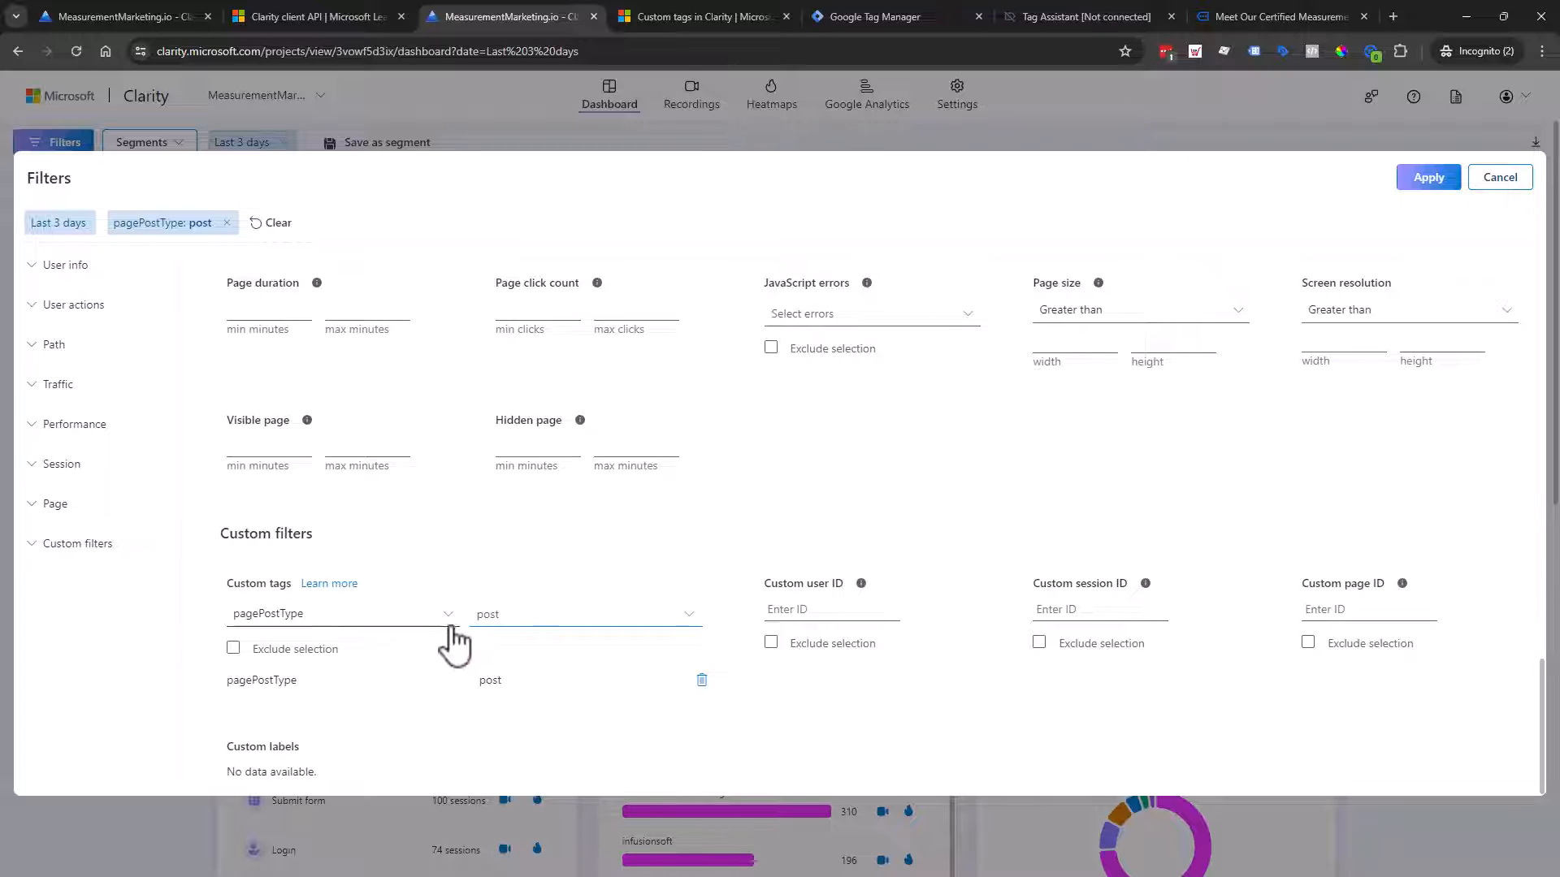
Step: Return to the IOJ Impression tag copy and review its i1 timer trigger settings
{"action": "left_click", "coordinate": [1022, 5]}
{"action": "left_click", "coordinate": [855, 4]}
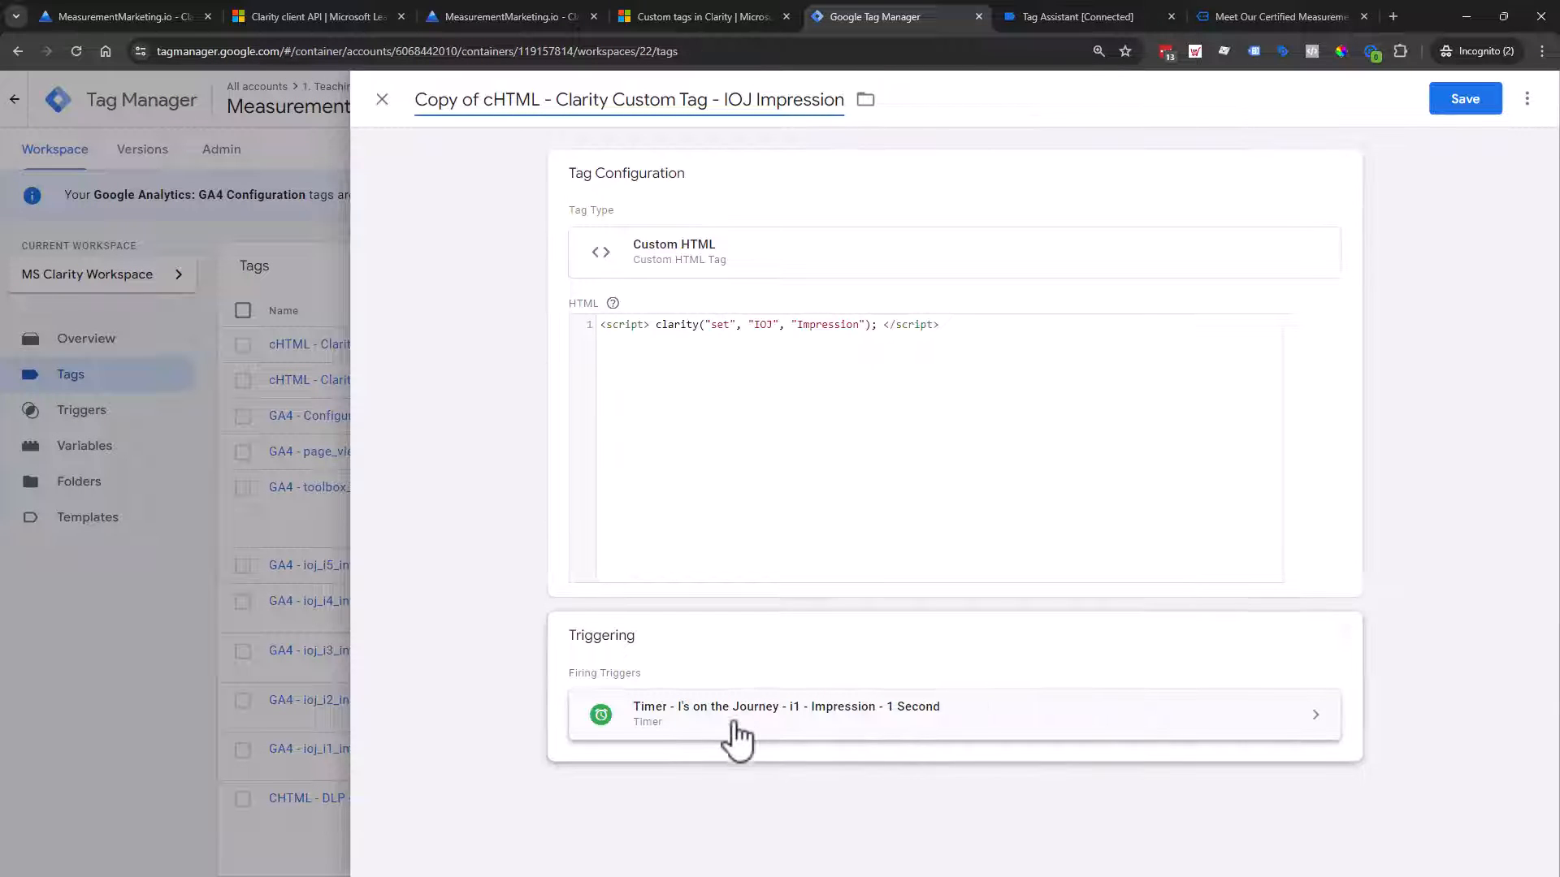
{"action": "left_click", "coordinate": [1341, 638]}
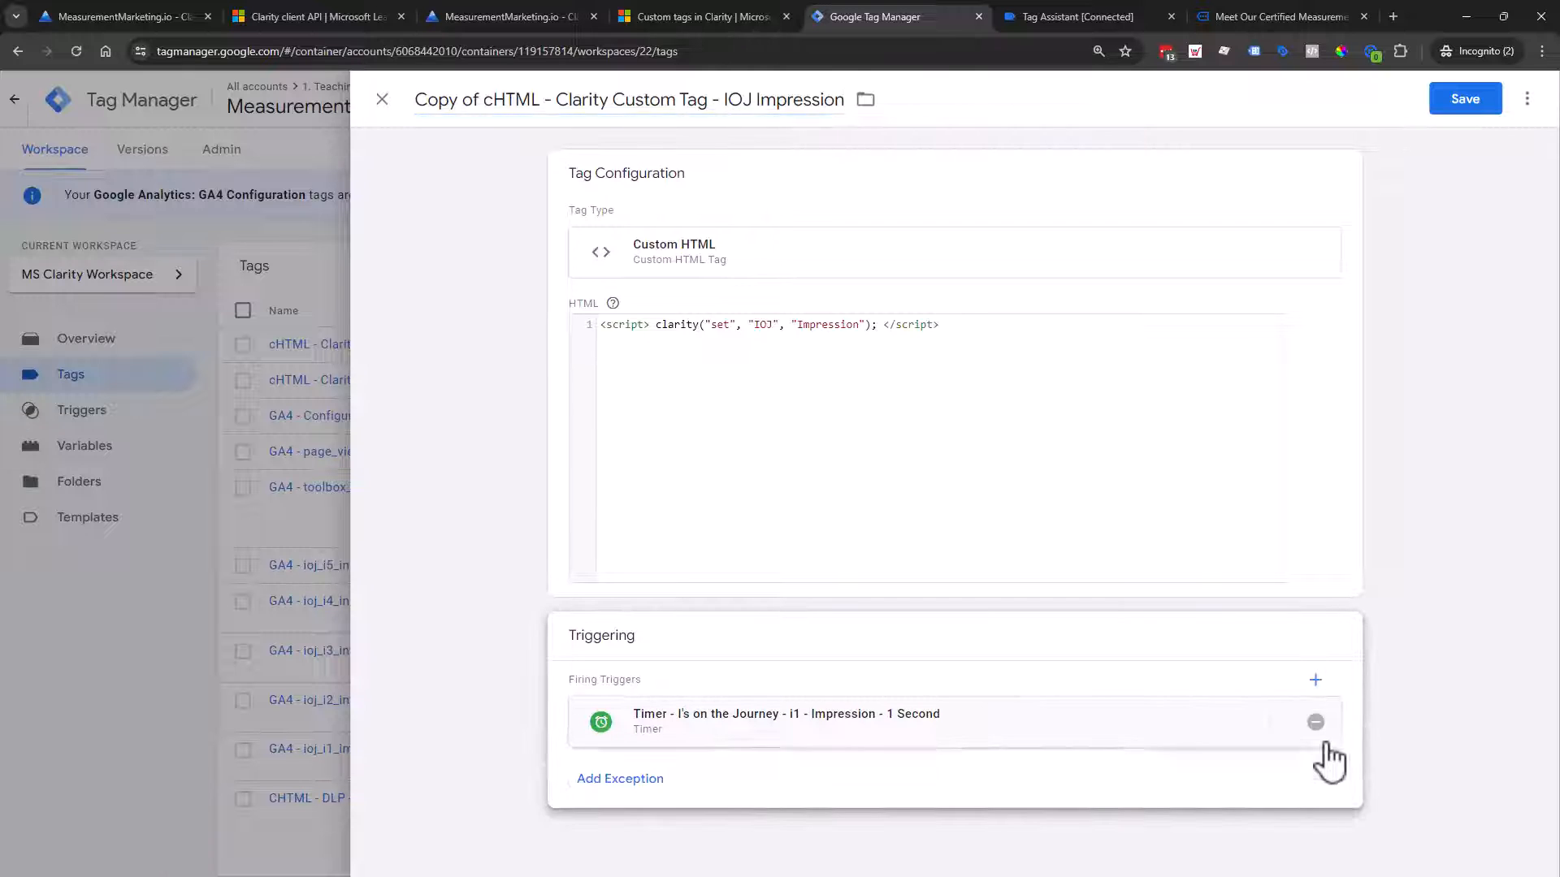
{"action": "left_click", "coordinate": [1316, 732]}
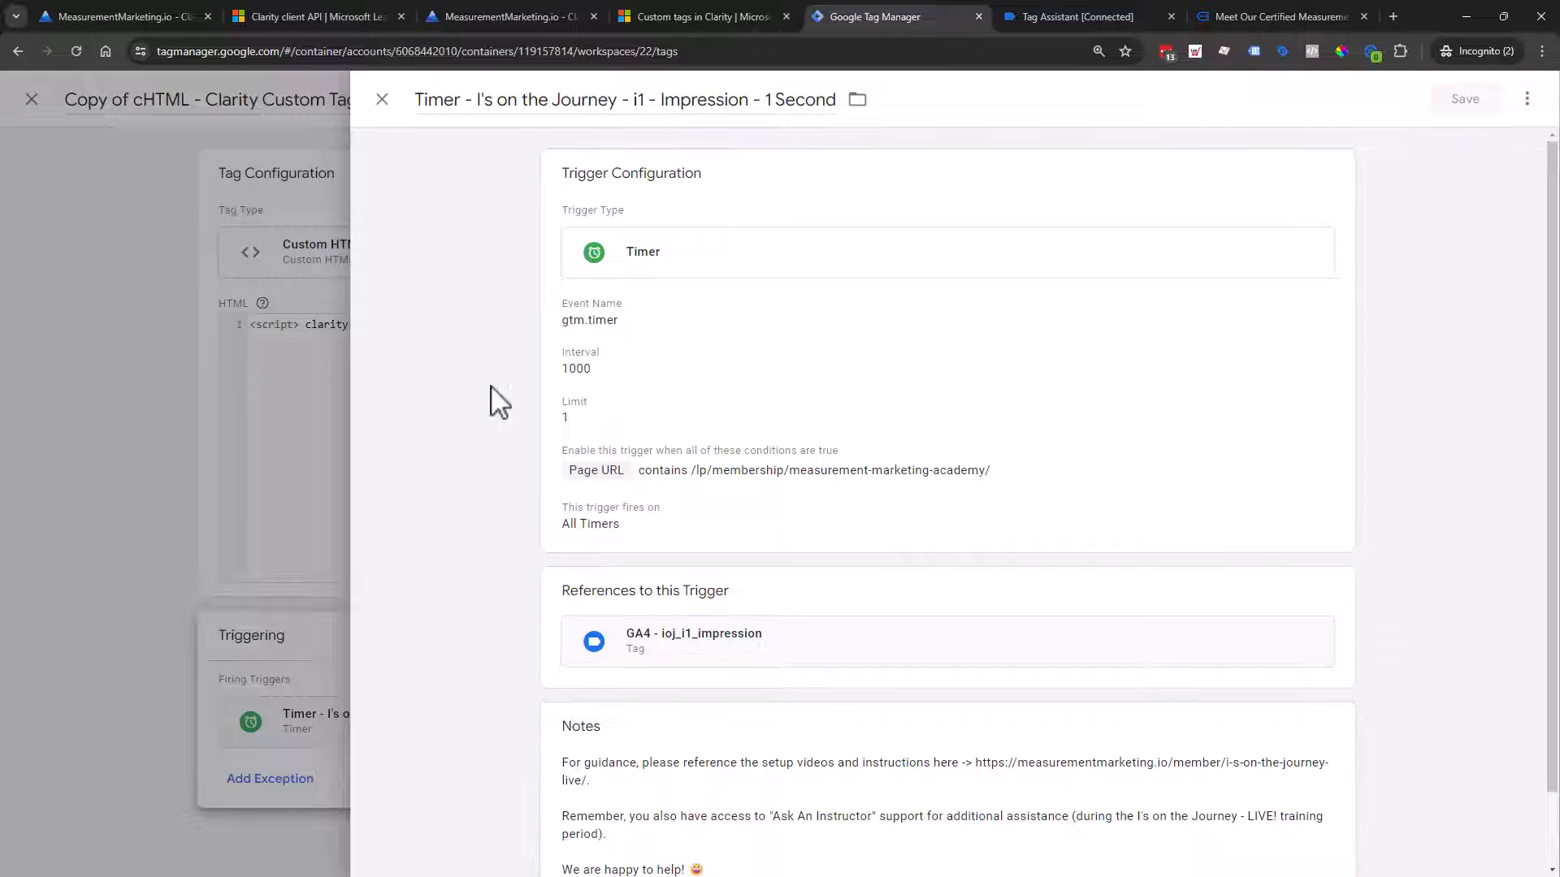
{"action": "left_click", "coordinate": [384, 101]}
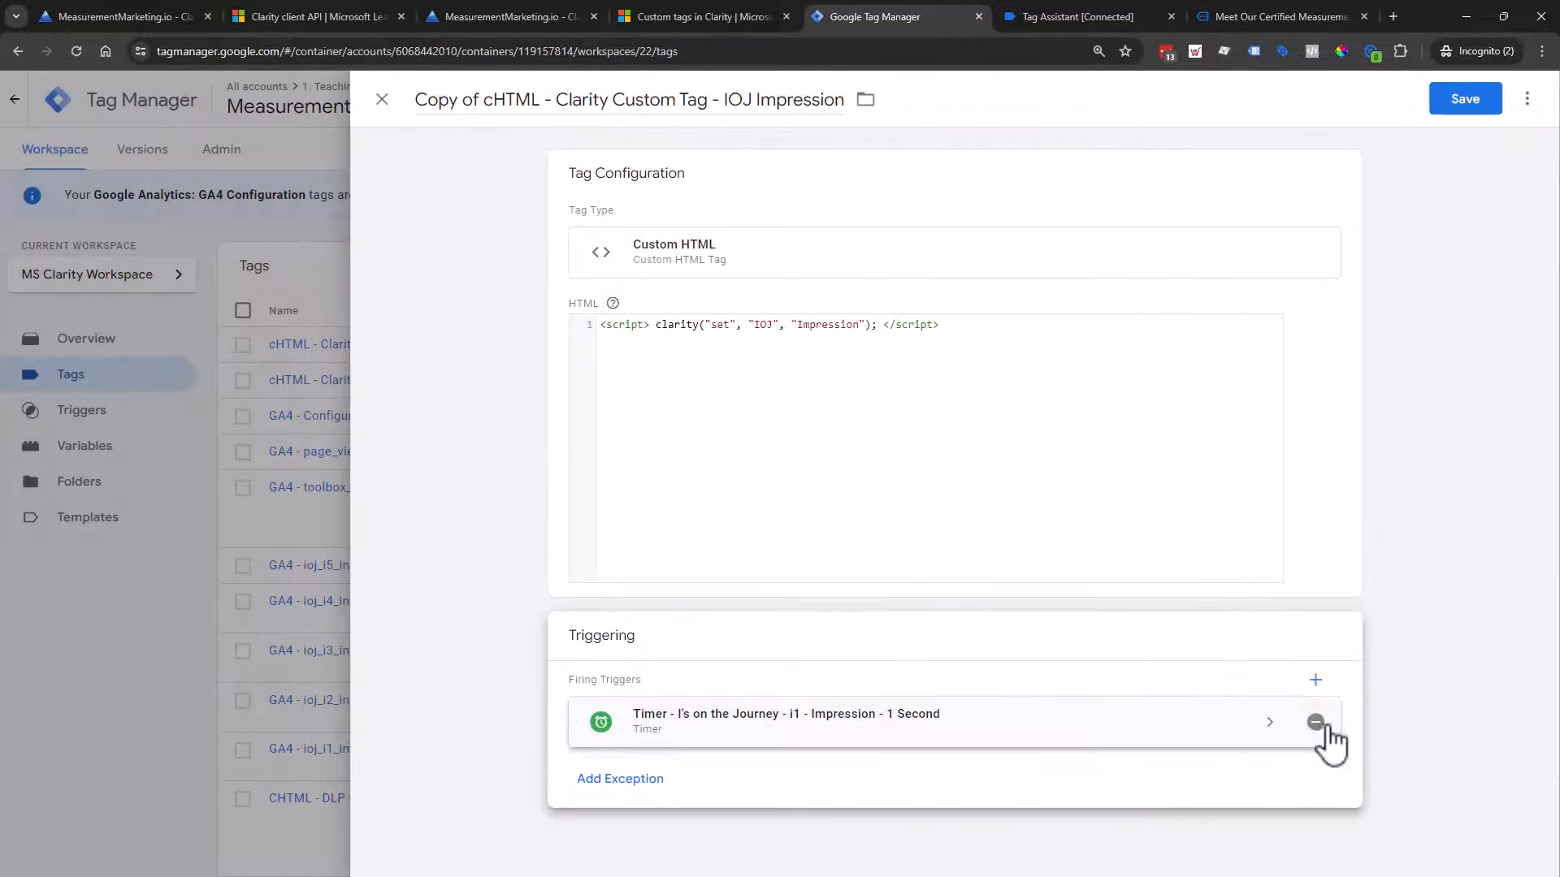
Step: Replace the i1 Impression trigger with the i4 Investigated 90 Second timer, then discard the unsaved tag
{"action": "left_click", "coordinate": [1316, 723]}
{"action": "left_click", "coordinate": [1216, 743]}
{"action": "scroll", "coordinate": [731, 453], "scroll_direction": "down", "scroll_amount": 3}
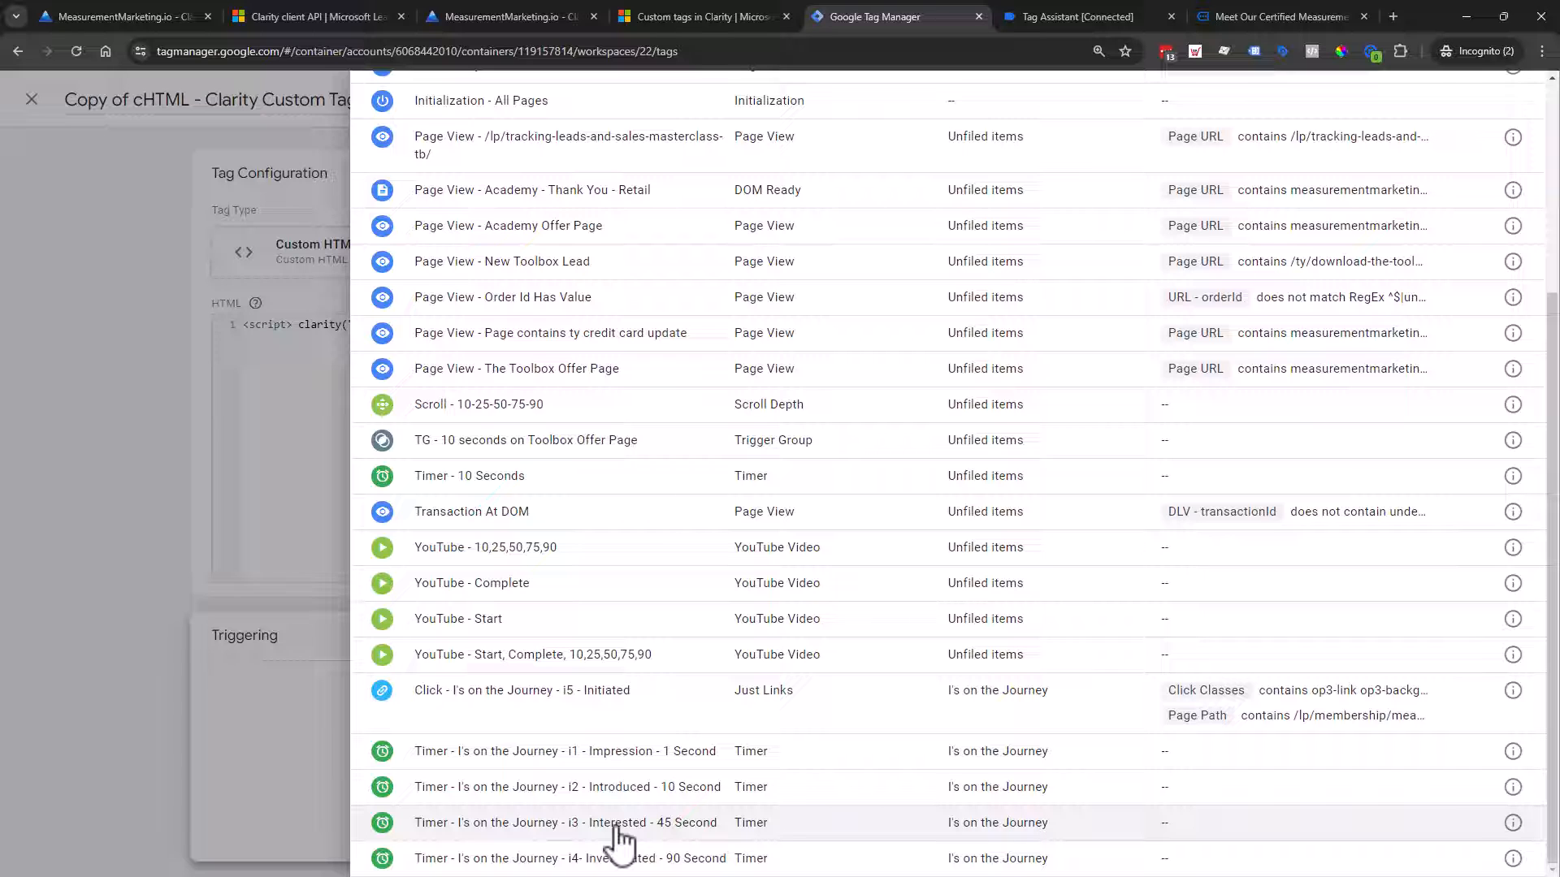
{"action": "left_click", "coordinate": [671, 862]}
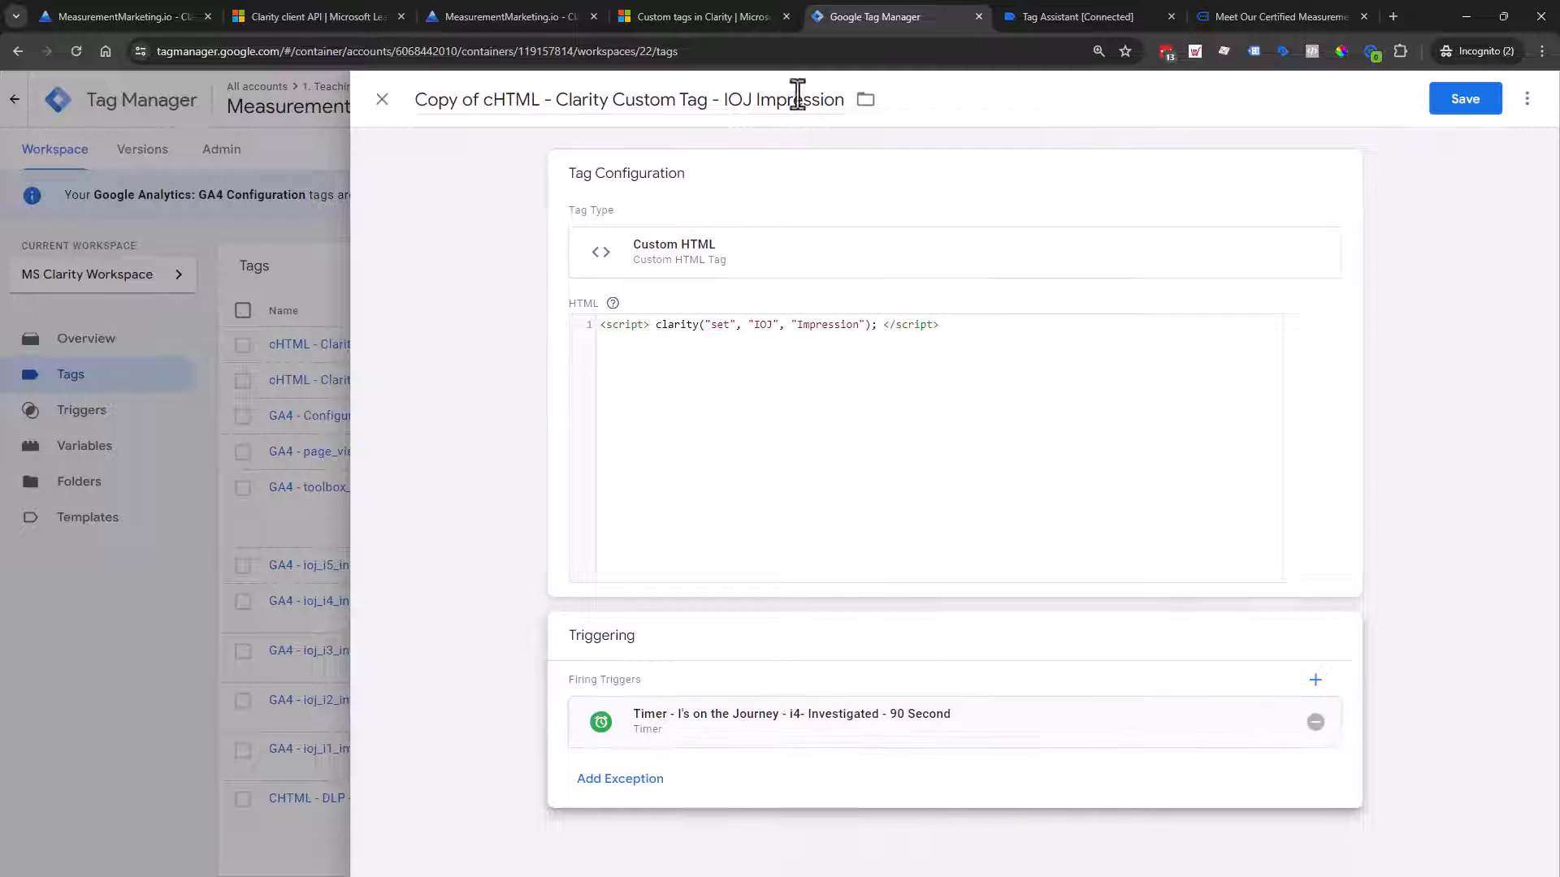
{"action": "left_click", "coordinate": [806, 101]}
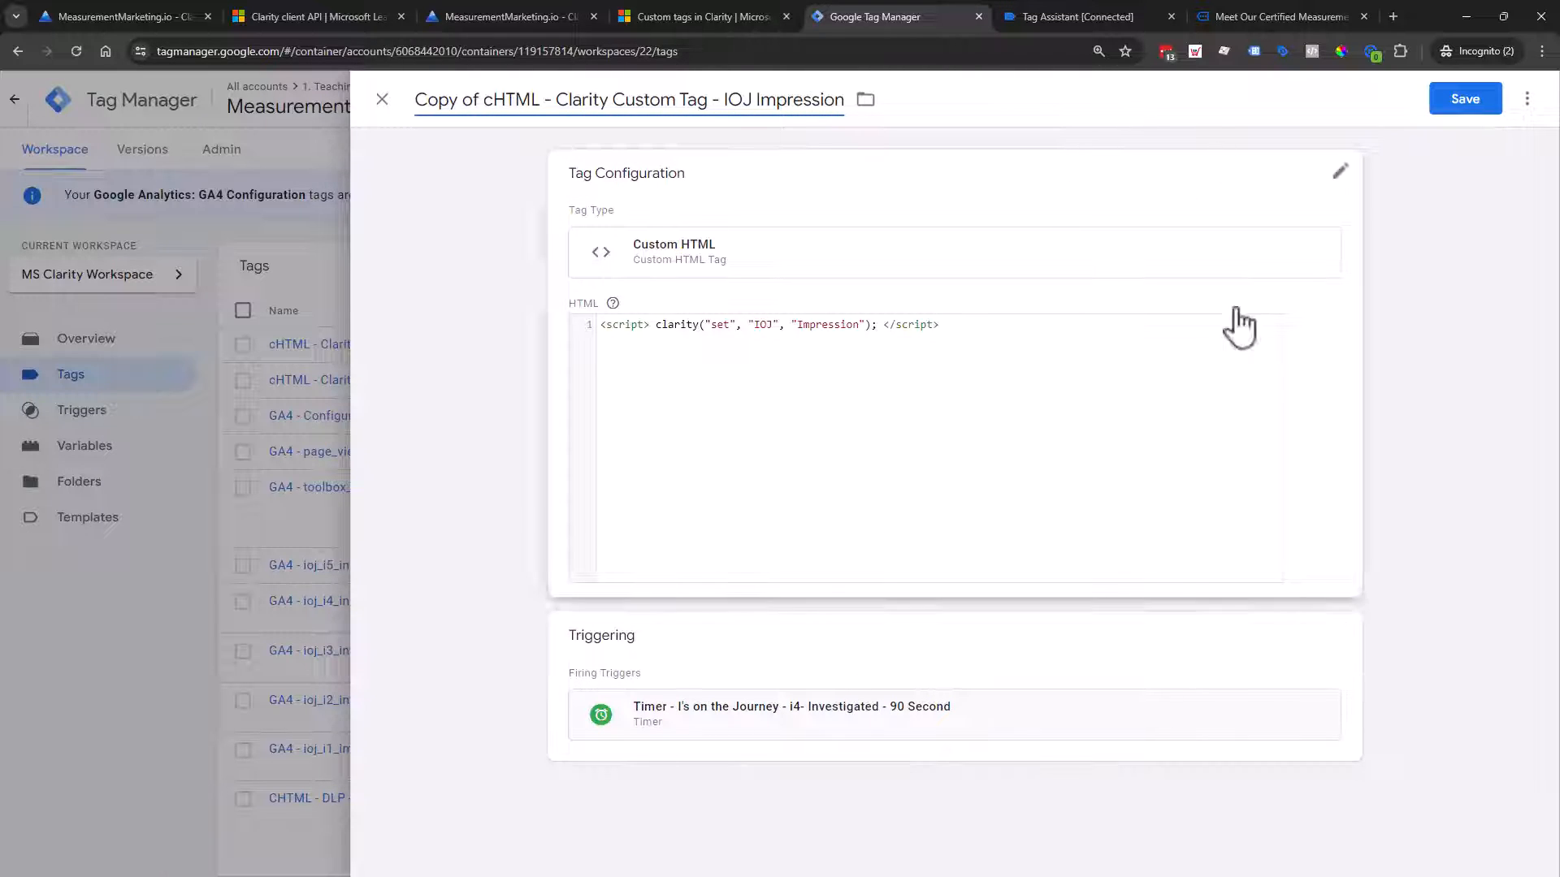
{"action": "left_click", "coordinate": [382, 101]}
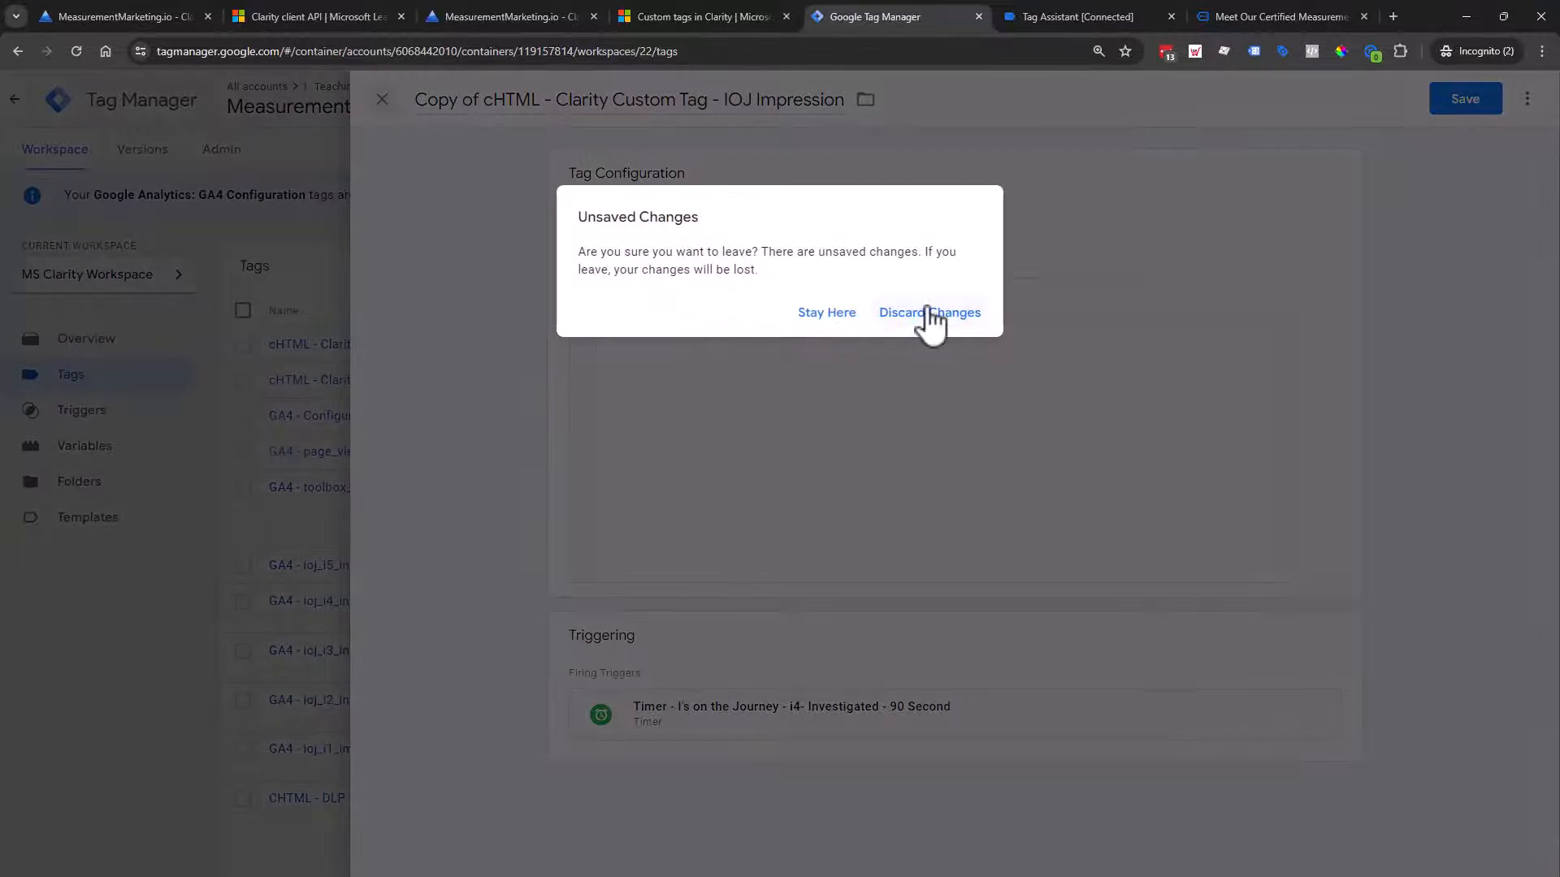
{"action": "left_click", "coordinate": [930, 314]}
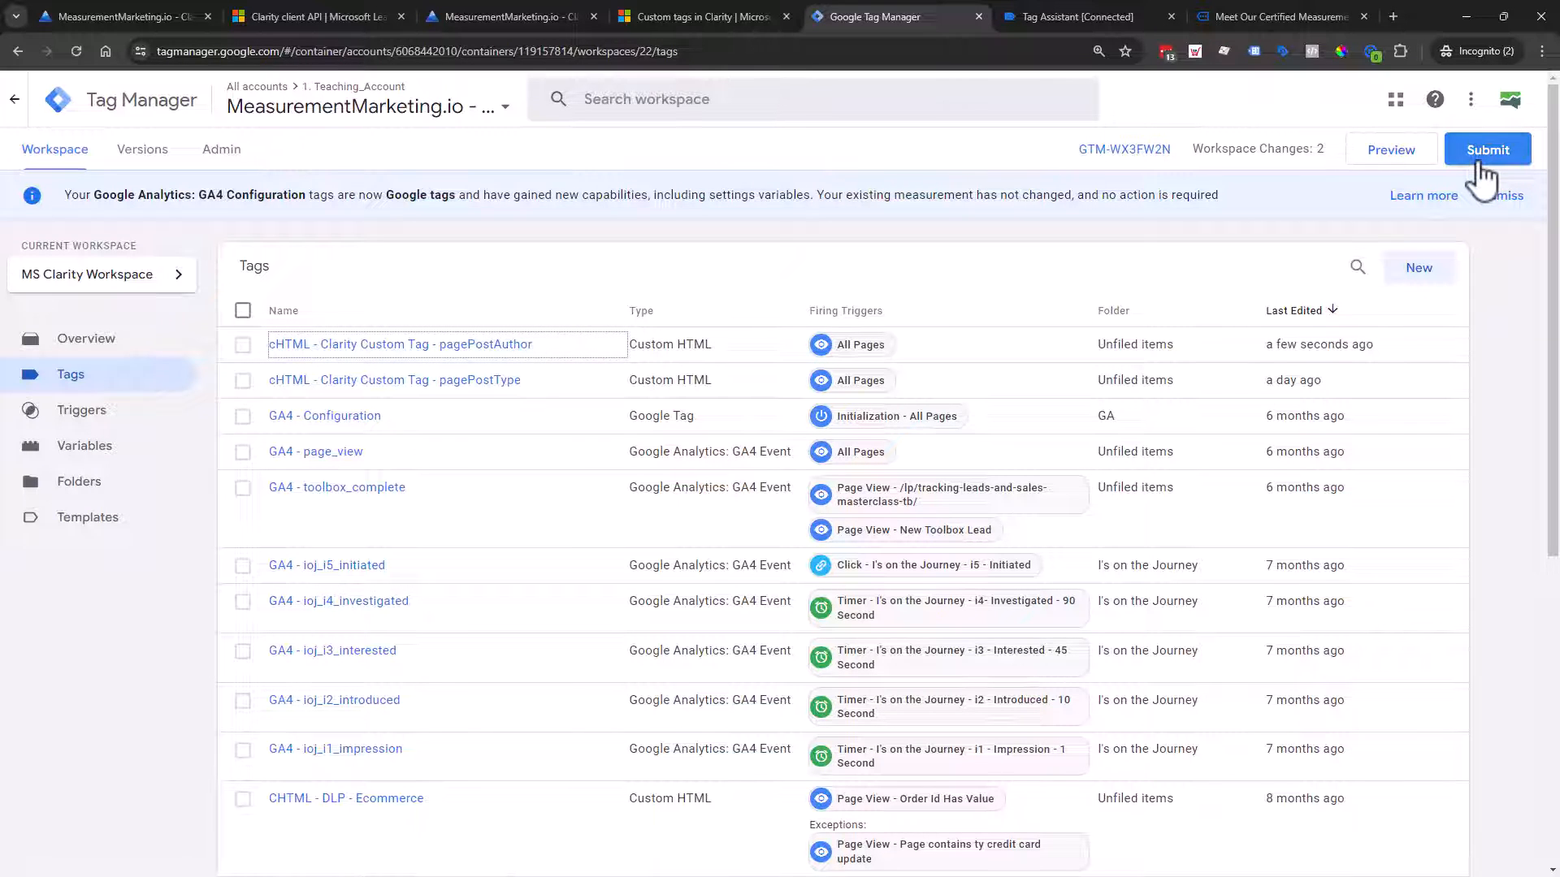
Step: Close the old Tag Assistant and site tabs and start a fresh Preview connected to measurementmarketing.io
{"action": "left_click", "coordinate": [1175, 18]}
{"action": "left_click", "coordinate": [1177, 17]}
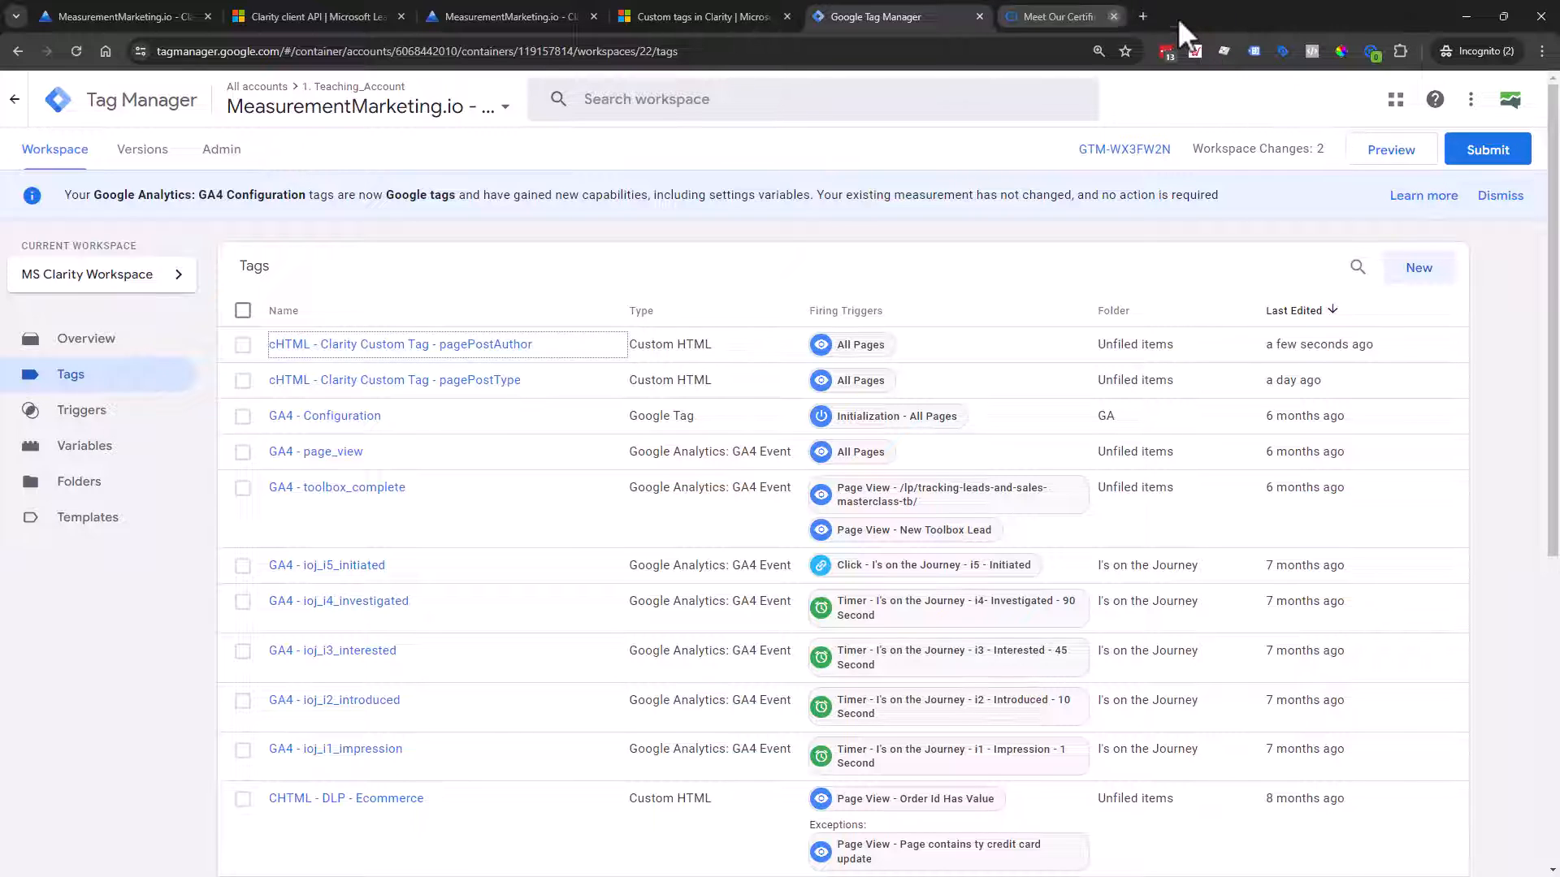
{"action": "left_click", "coordinate": [1406, 154]}
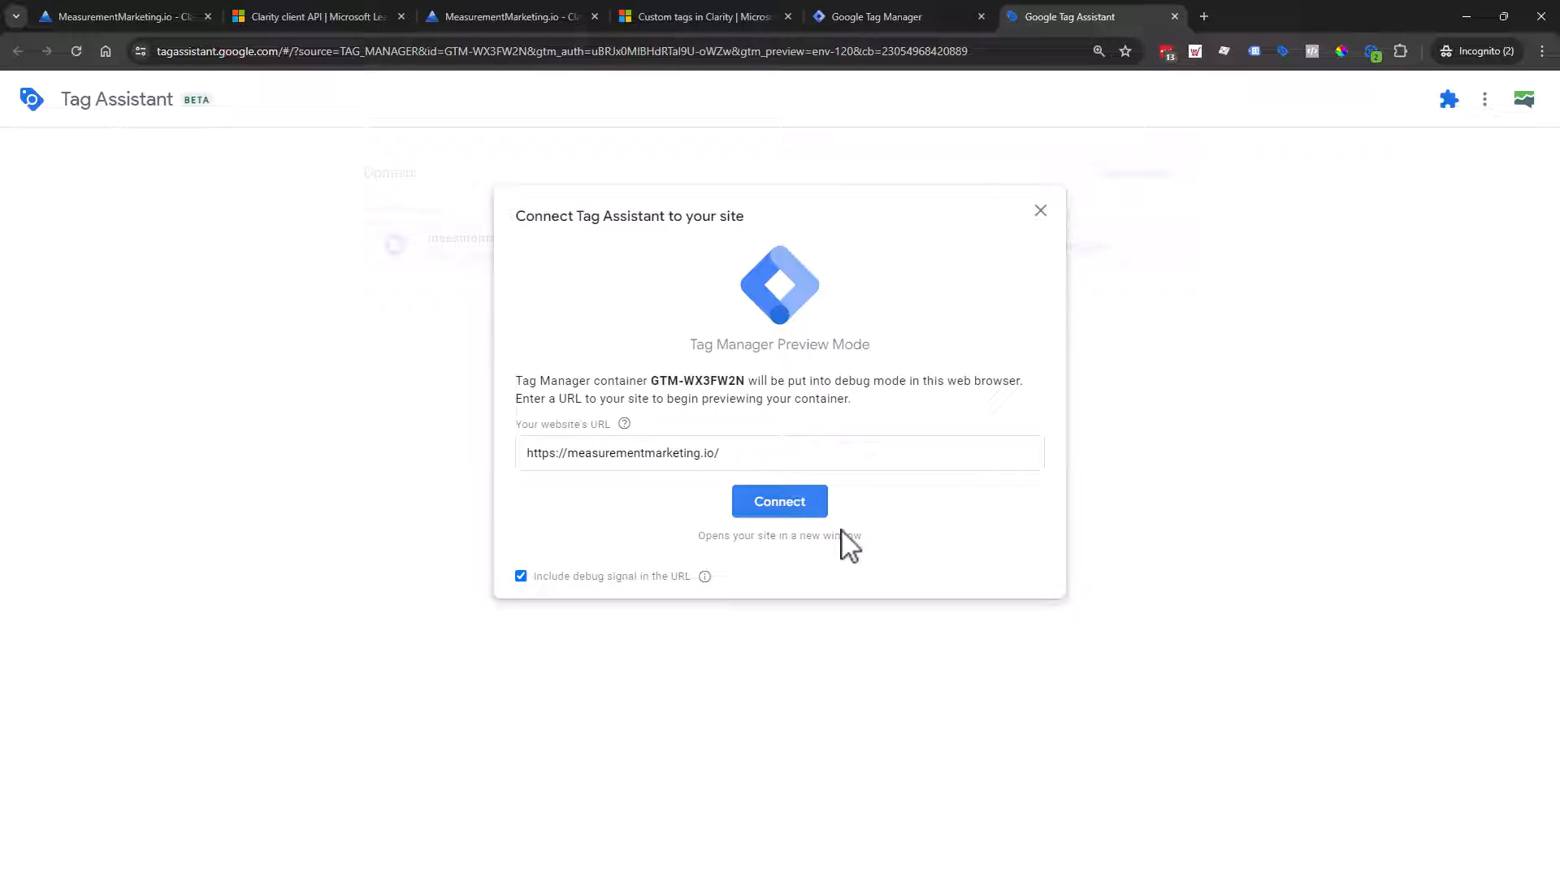
{"action": "left_click", "coordinate": [799, 502]}
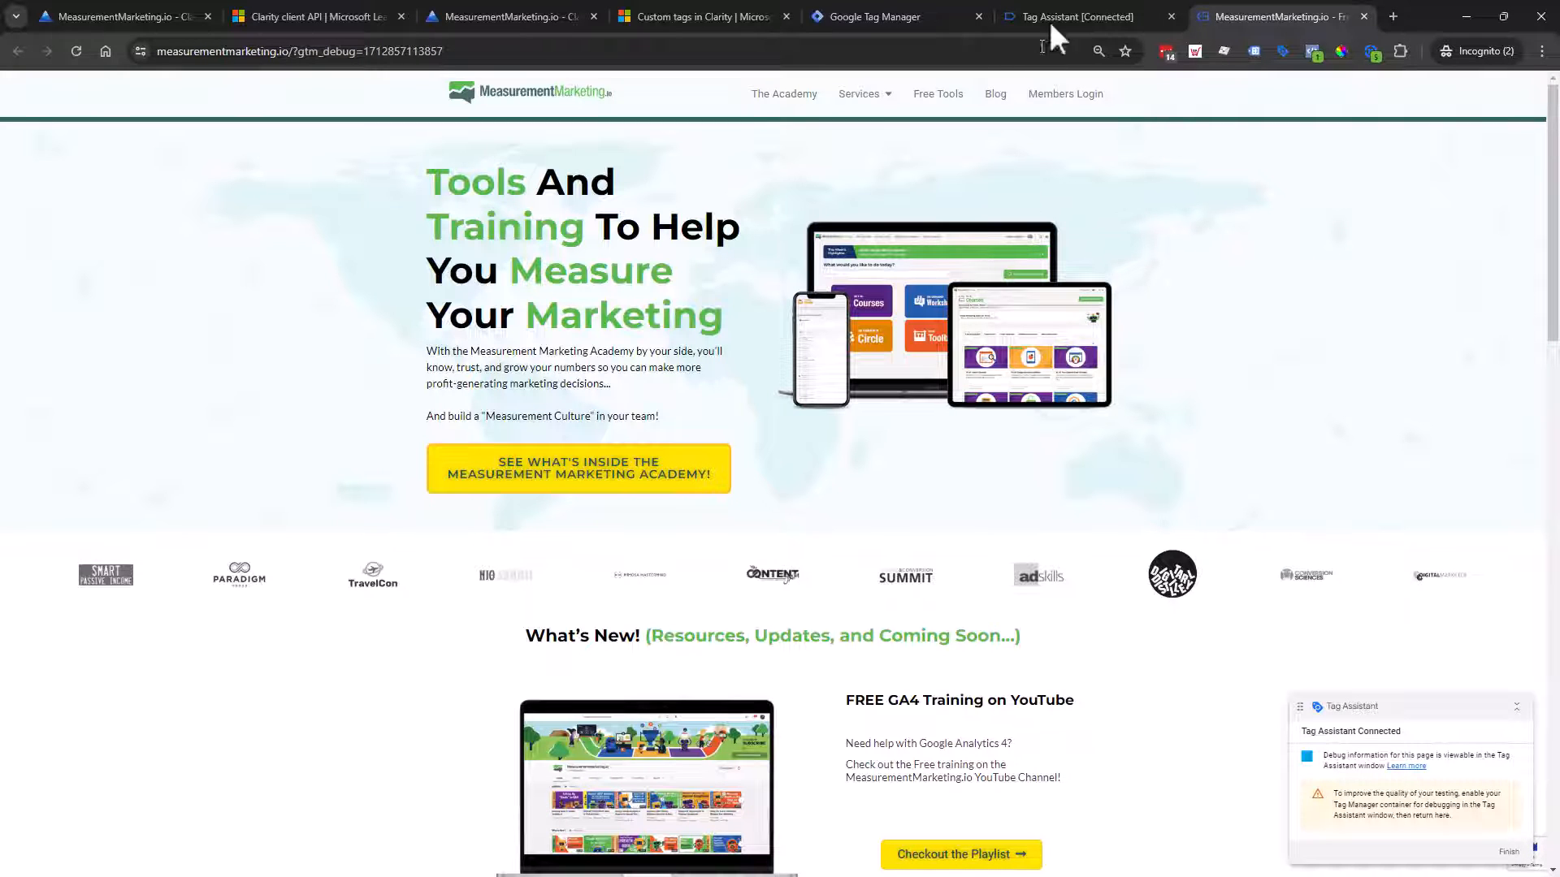
{"action": "left_click", "coordinate": [1072, 16]}
Step: Check the homepage Container Loaded variables: pagePostType 'frontpage' and DLV - pagePostAuthor holding the author string
{"action": "left_click", "coordinate": [812, 412]}
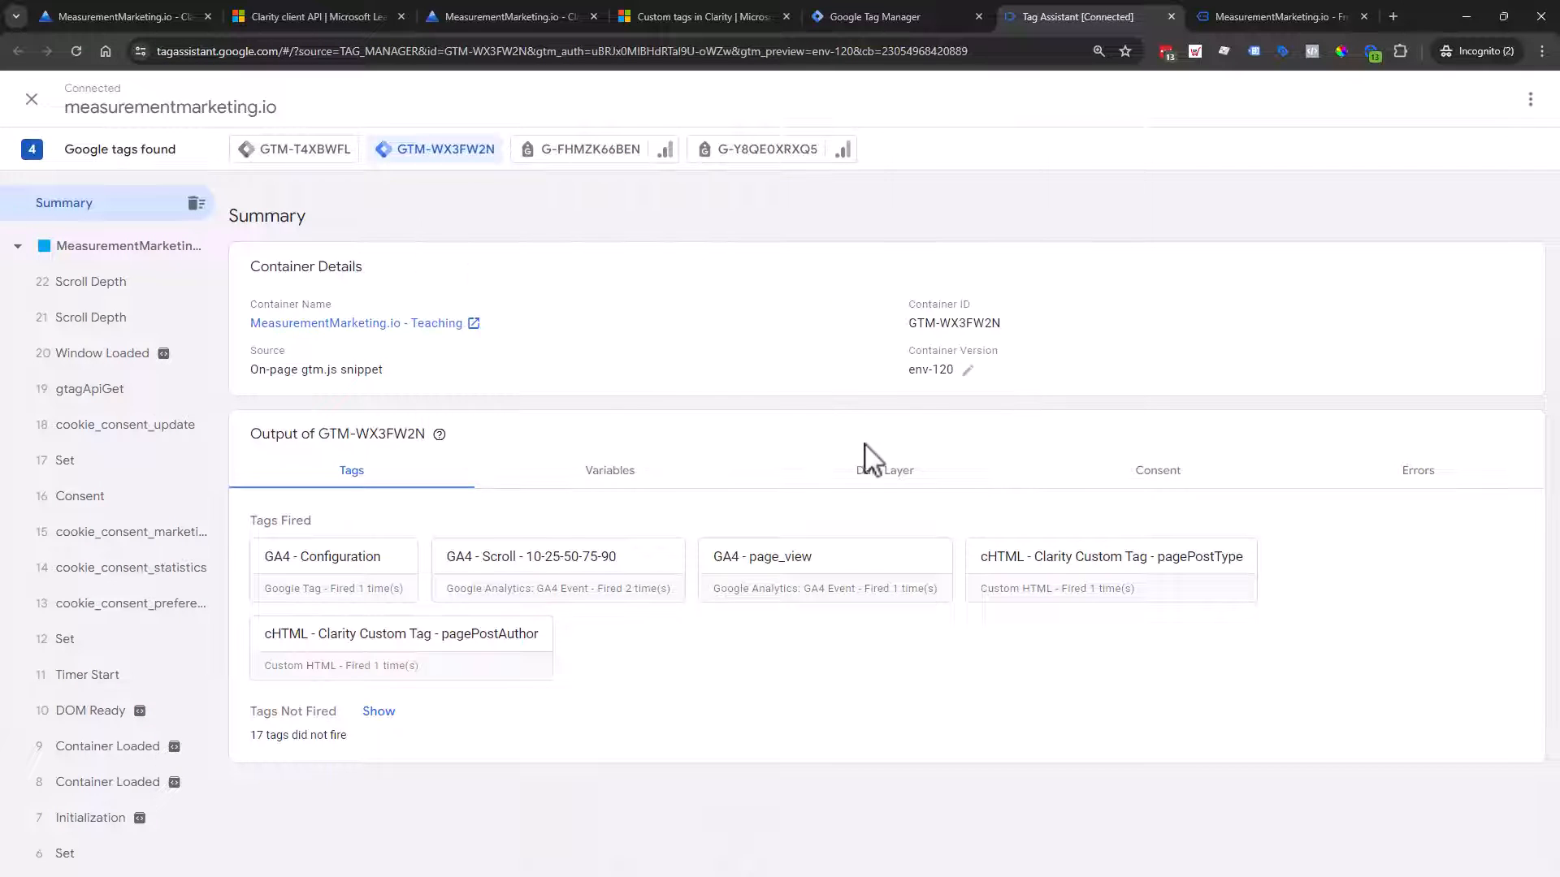
{"action": "scroll", "coordinate": [90, 325], "scroll_direction": "down", "scroll_amount": 1}
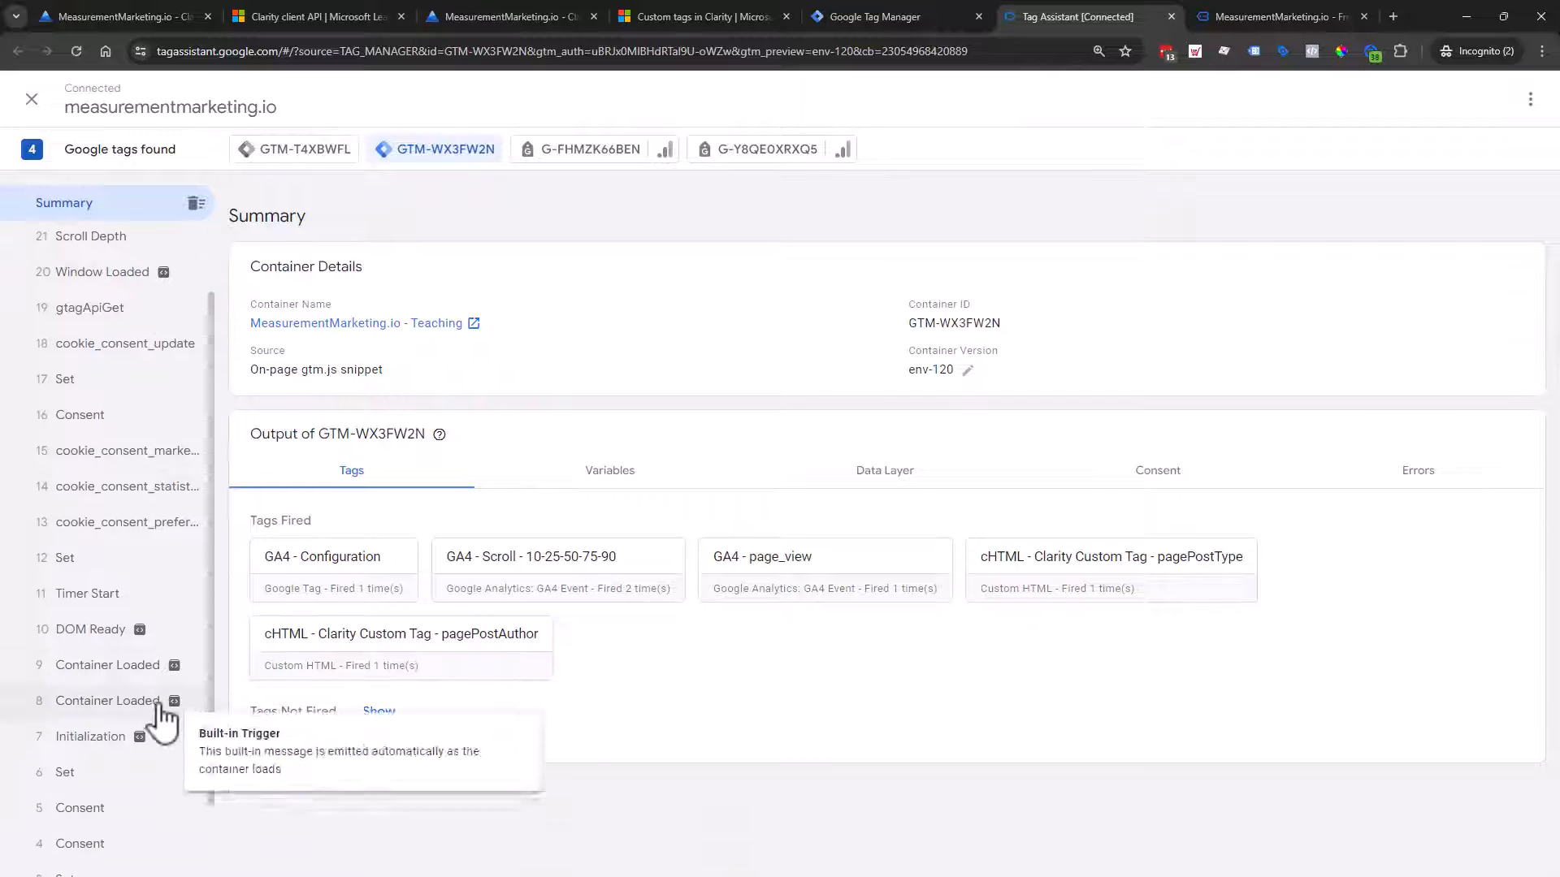
{"action": "left_click", "coordinate": [126, 701]}
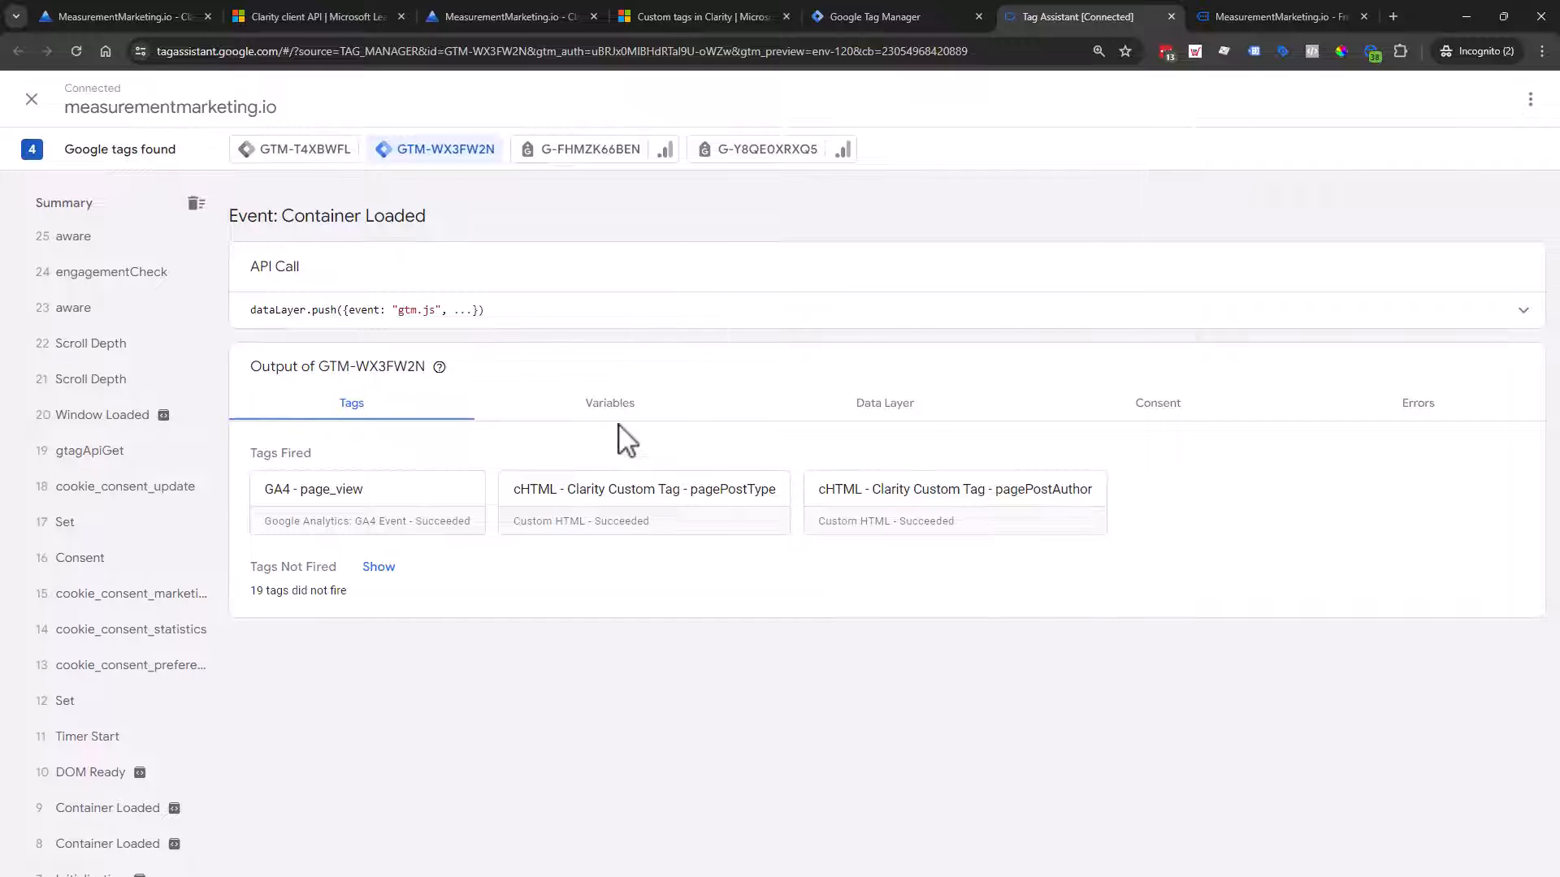
{"action": "left_click", "coordinate": [892, 406]}
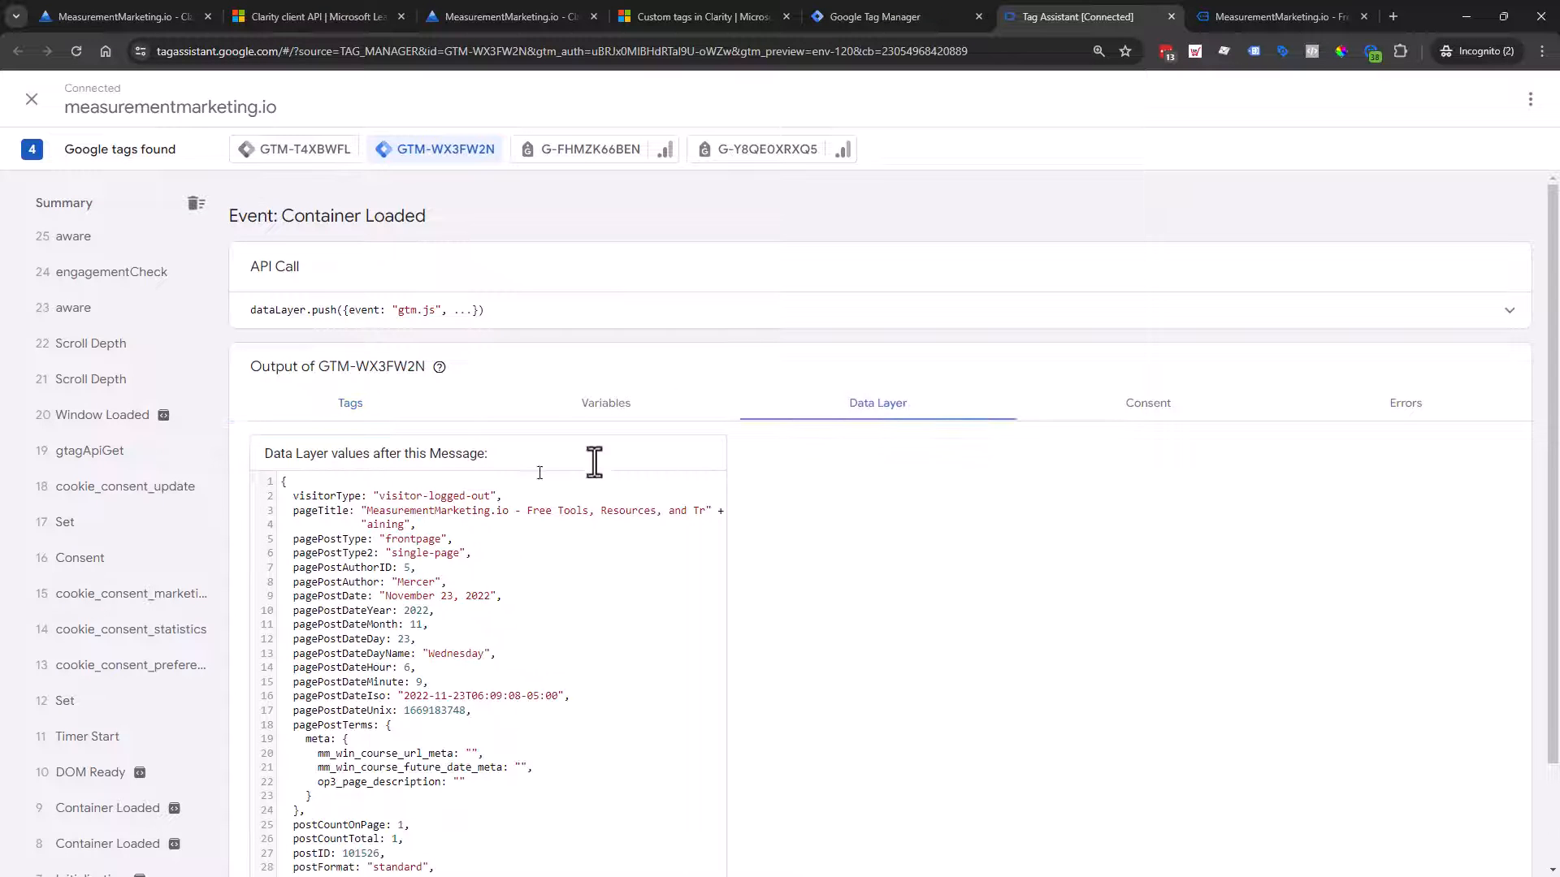
{"action": "left_click", "coordinate": [627, 414]}
{"action": "scroll", "coordinate": [715, 472], "scroll_direction": "down", "scroll_amount": 1}
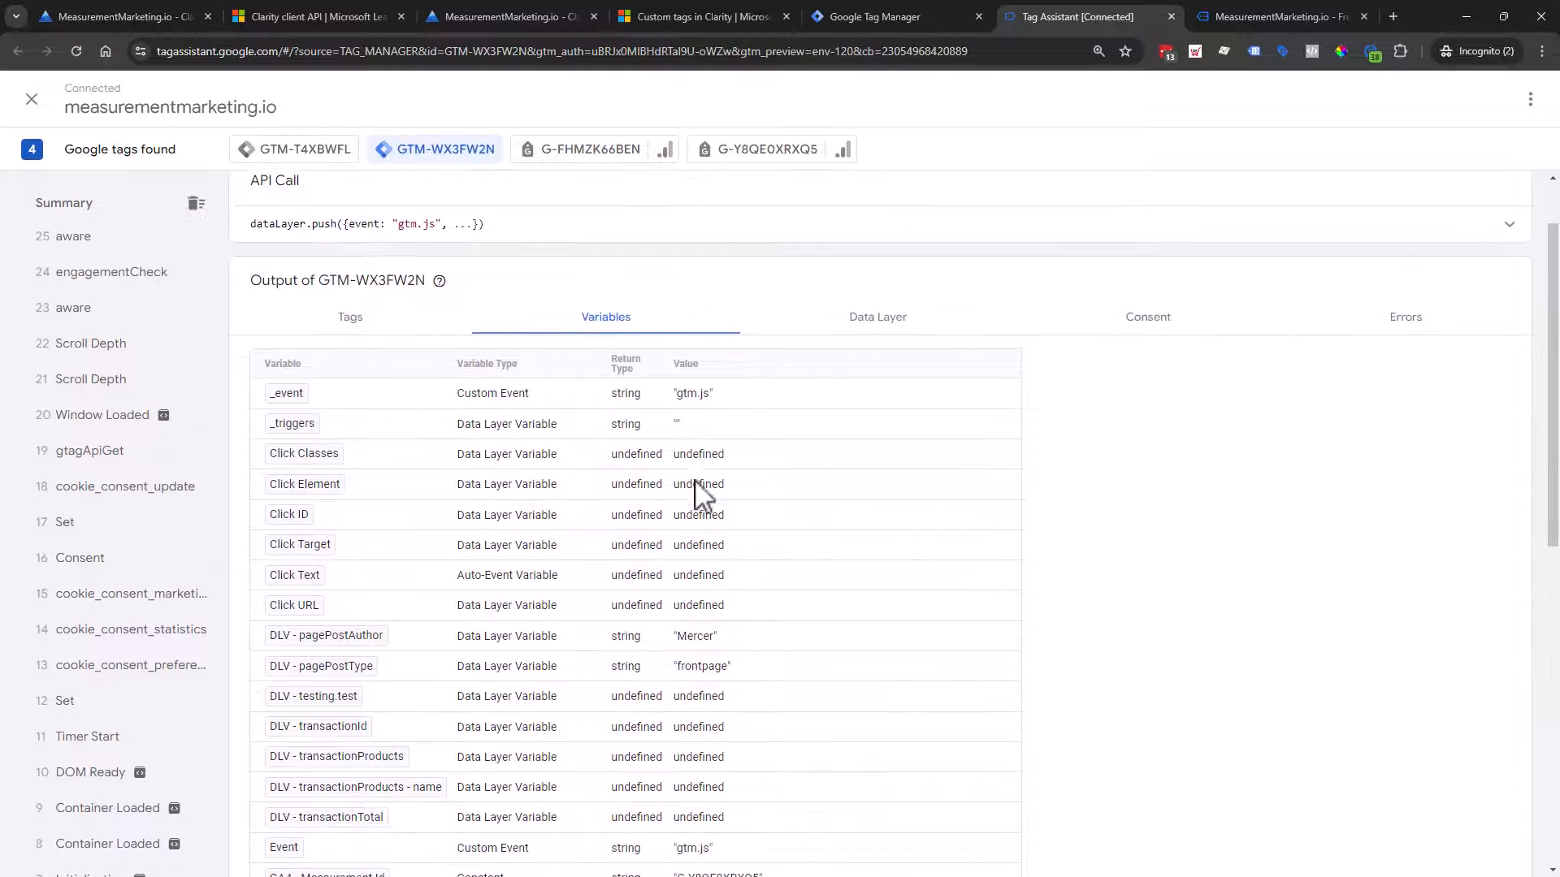
{"action": "scroll", "coordinate": [695, 484], "scroll_direction": "down", "scroll_amount": 1}
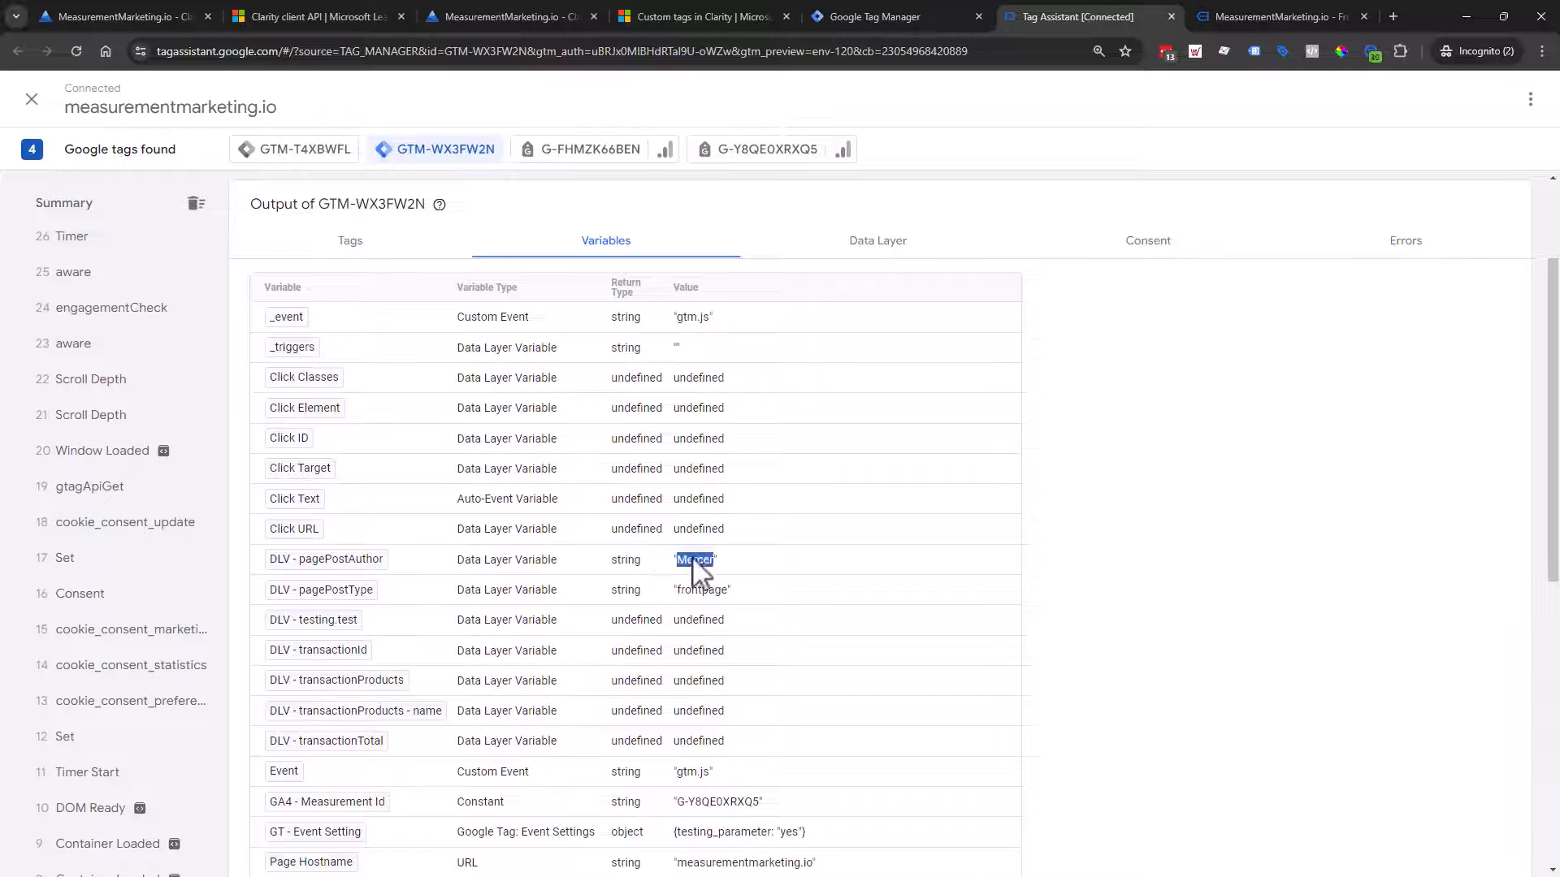
{"action": "scroll", "coordinate": [150, 637], "scroll_direction": "down", "scroll_amount": 3}
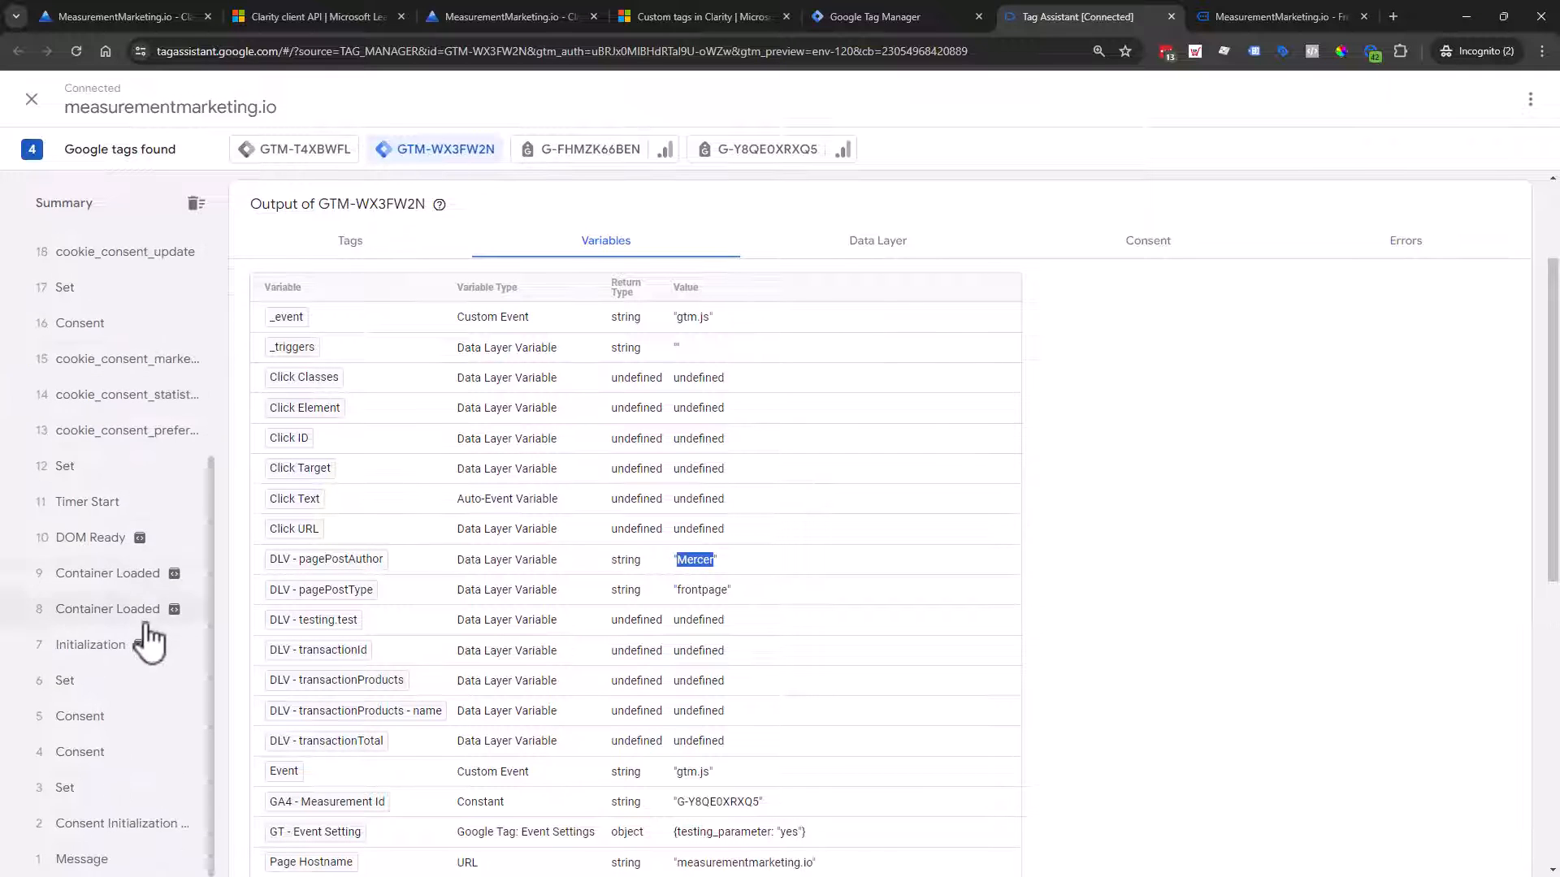
{"action": "left_click", "coordinate": [1319, 25]}
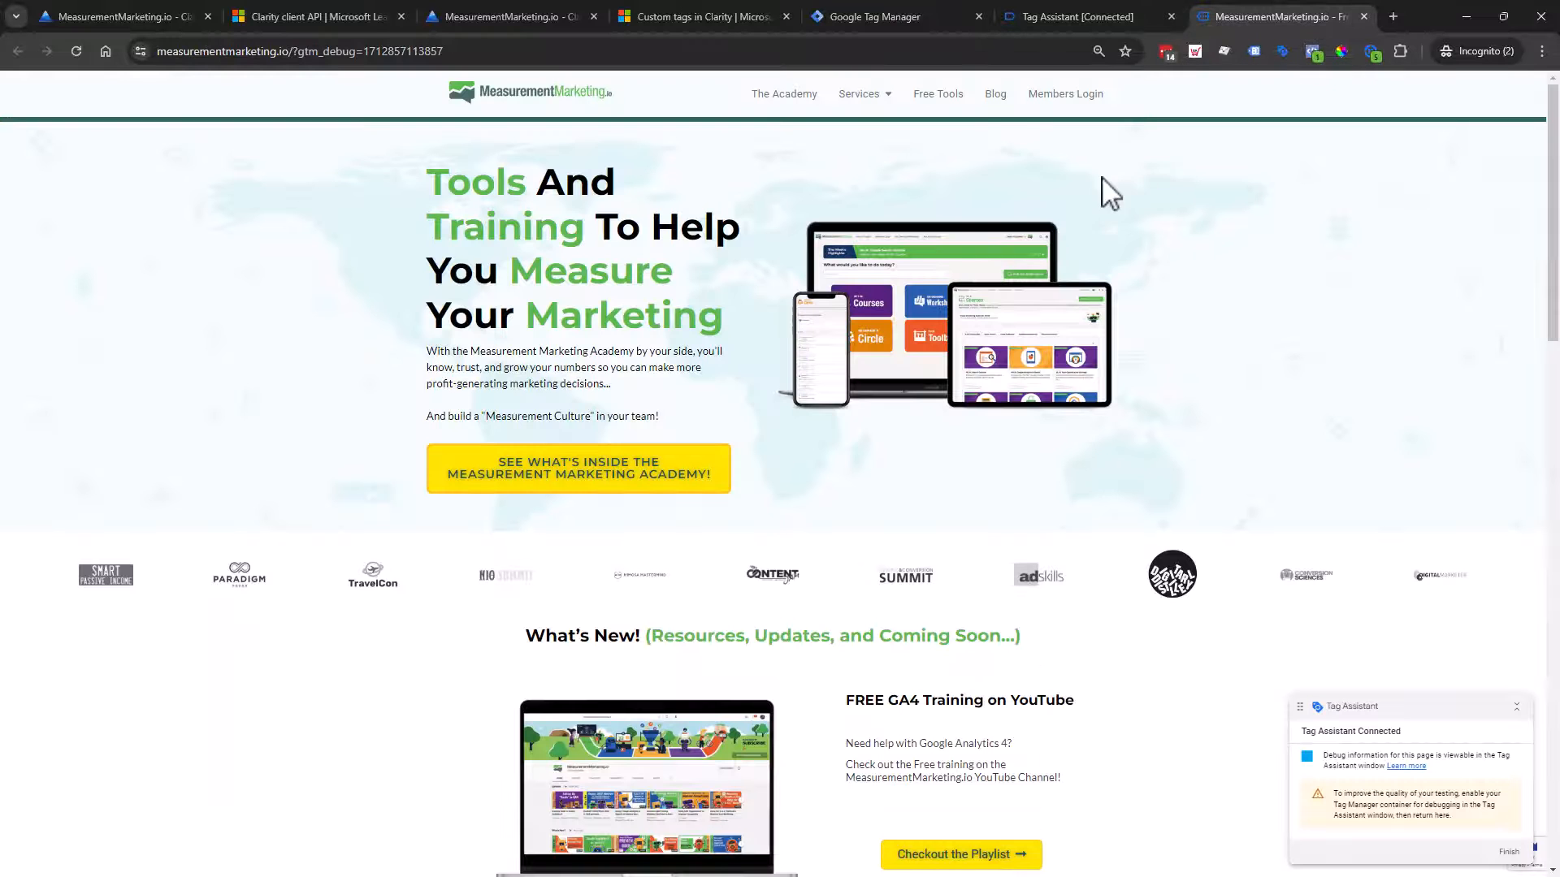
Step: Load 'The Superstorm of Marketing Challenges' post from the Blog page, then return to Tag Assistant
{"action": "left_click", "coordinate": [997, 95]}
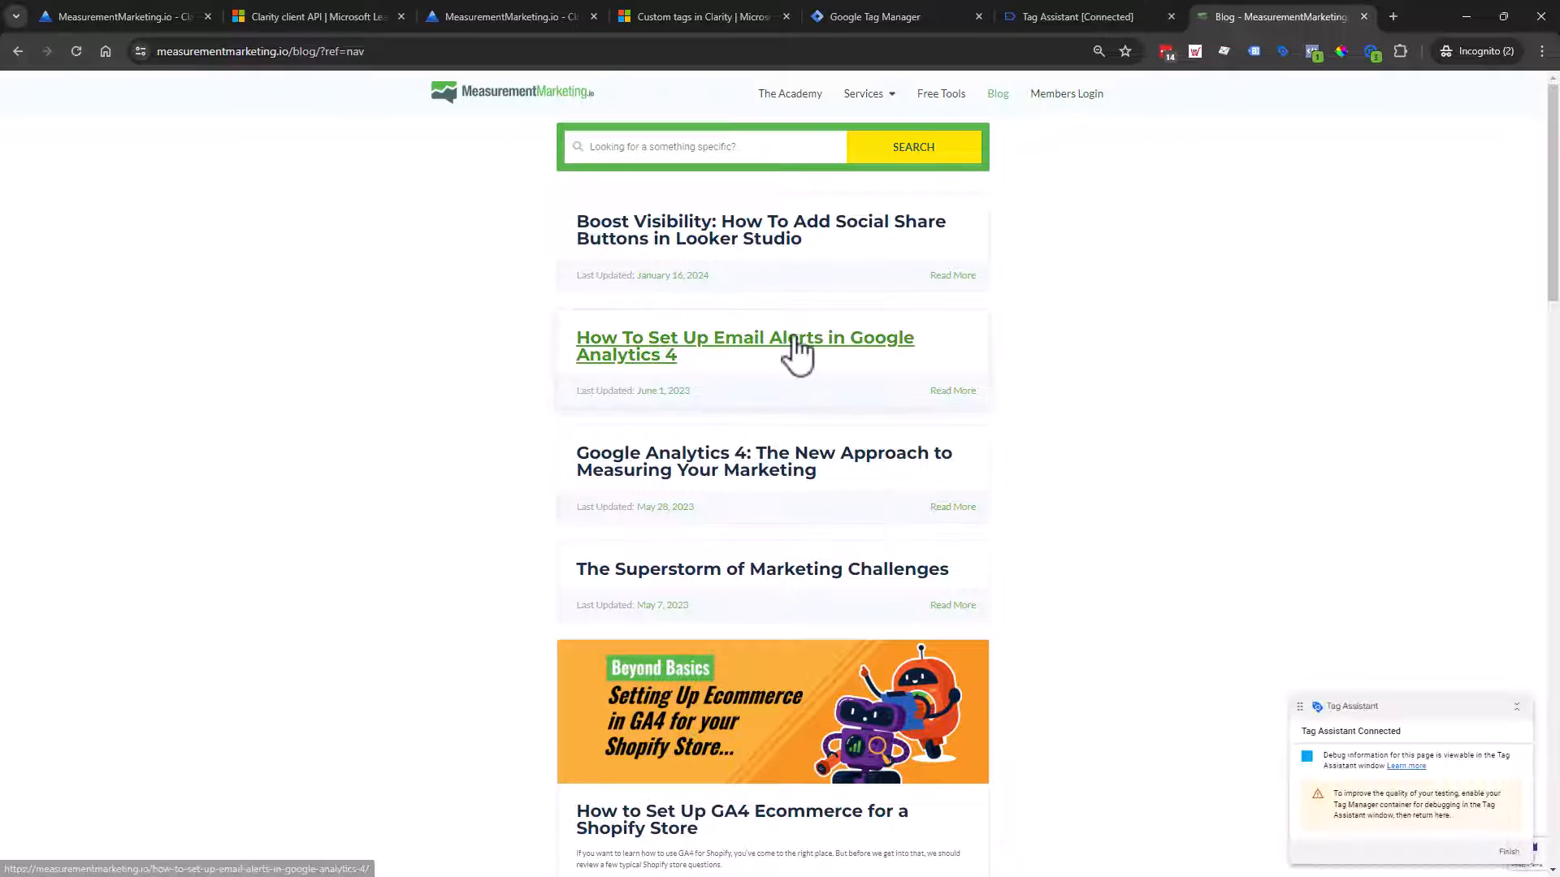
{"action": "scroll", "coordinate": [796, 349], "scroll_direction": "down", "scroll_amount": 1}
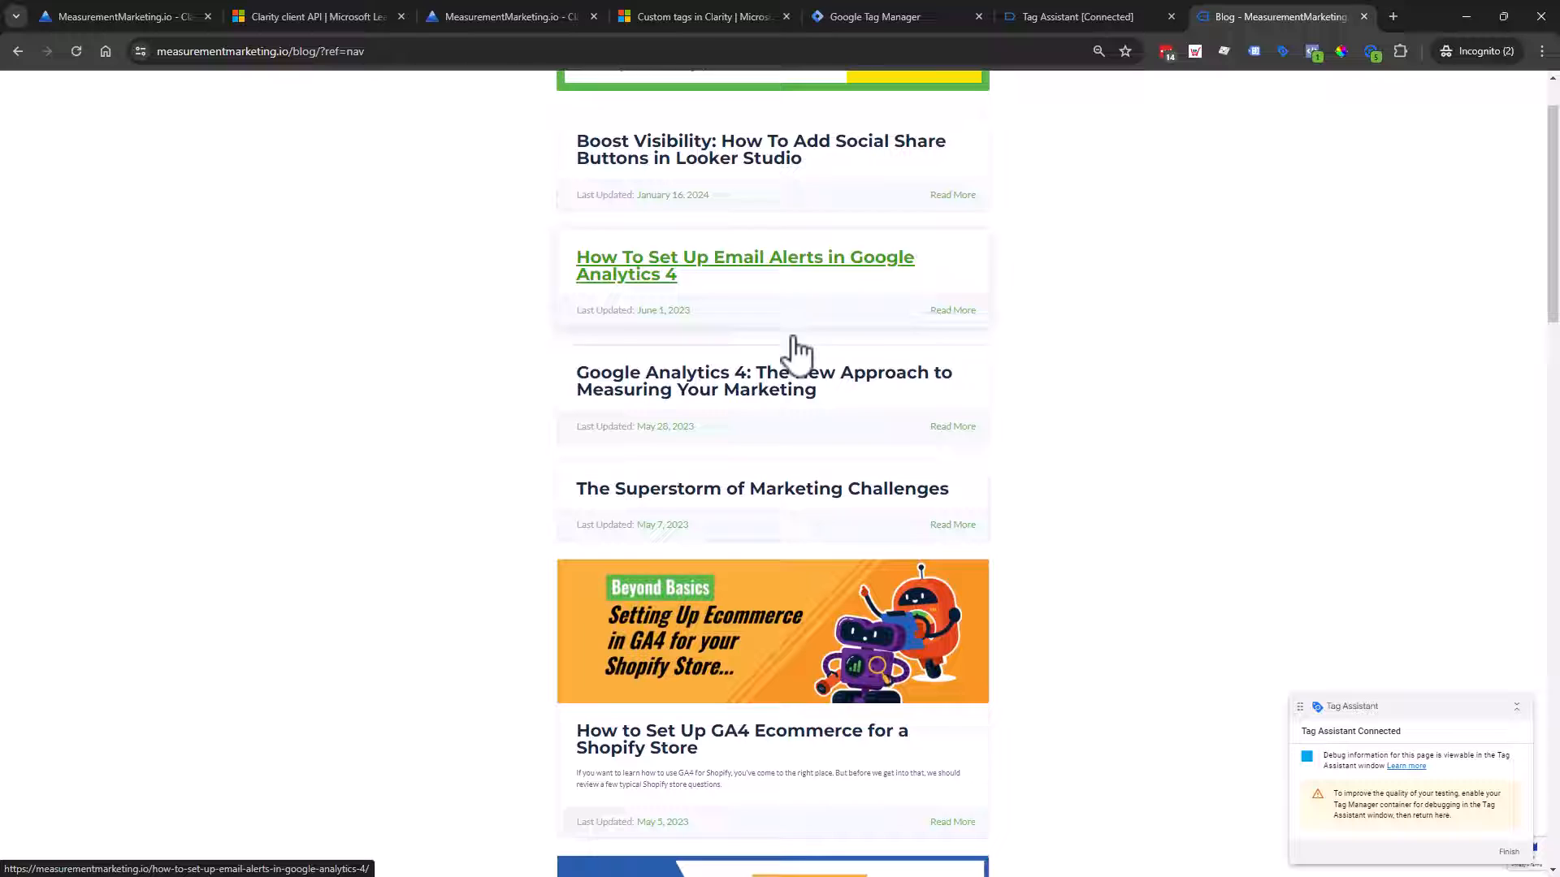
{"action": "left_click", "coordinate": [800, 504]}
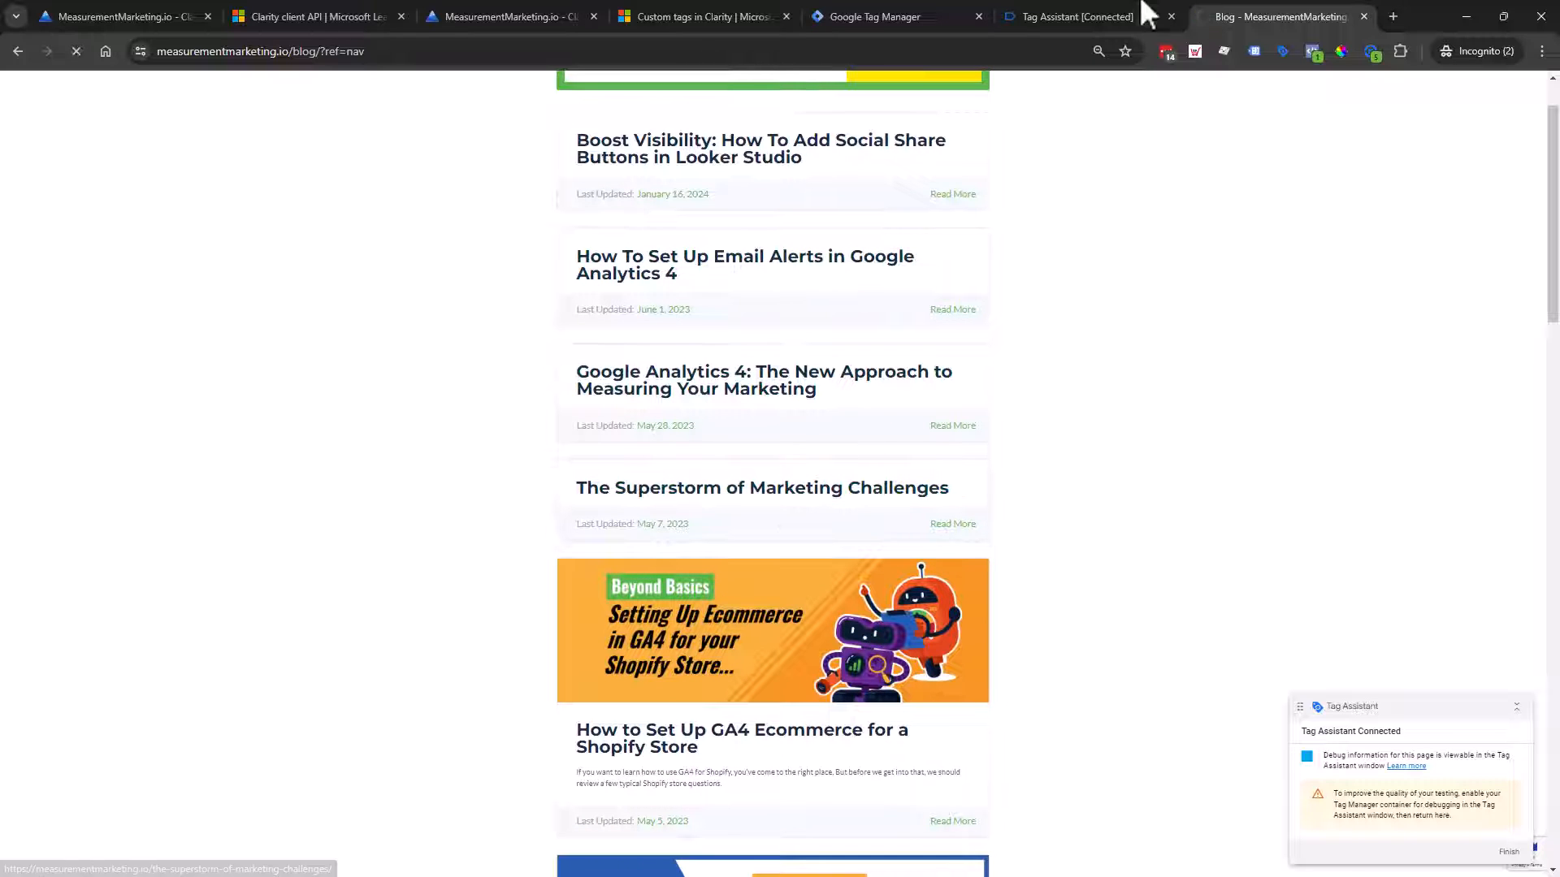
{"action": "left_click", "coordinate": [1055, 11]}
{"action": "scroll", "coordinate": [82, 455], "scroll_direction": "up", "scroll_amount": 10}
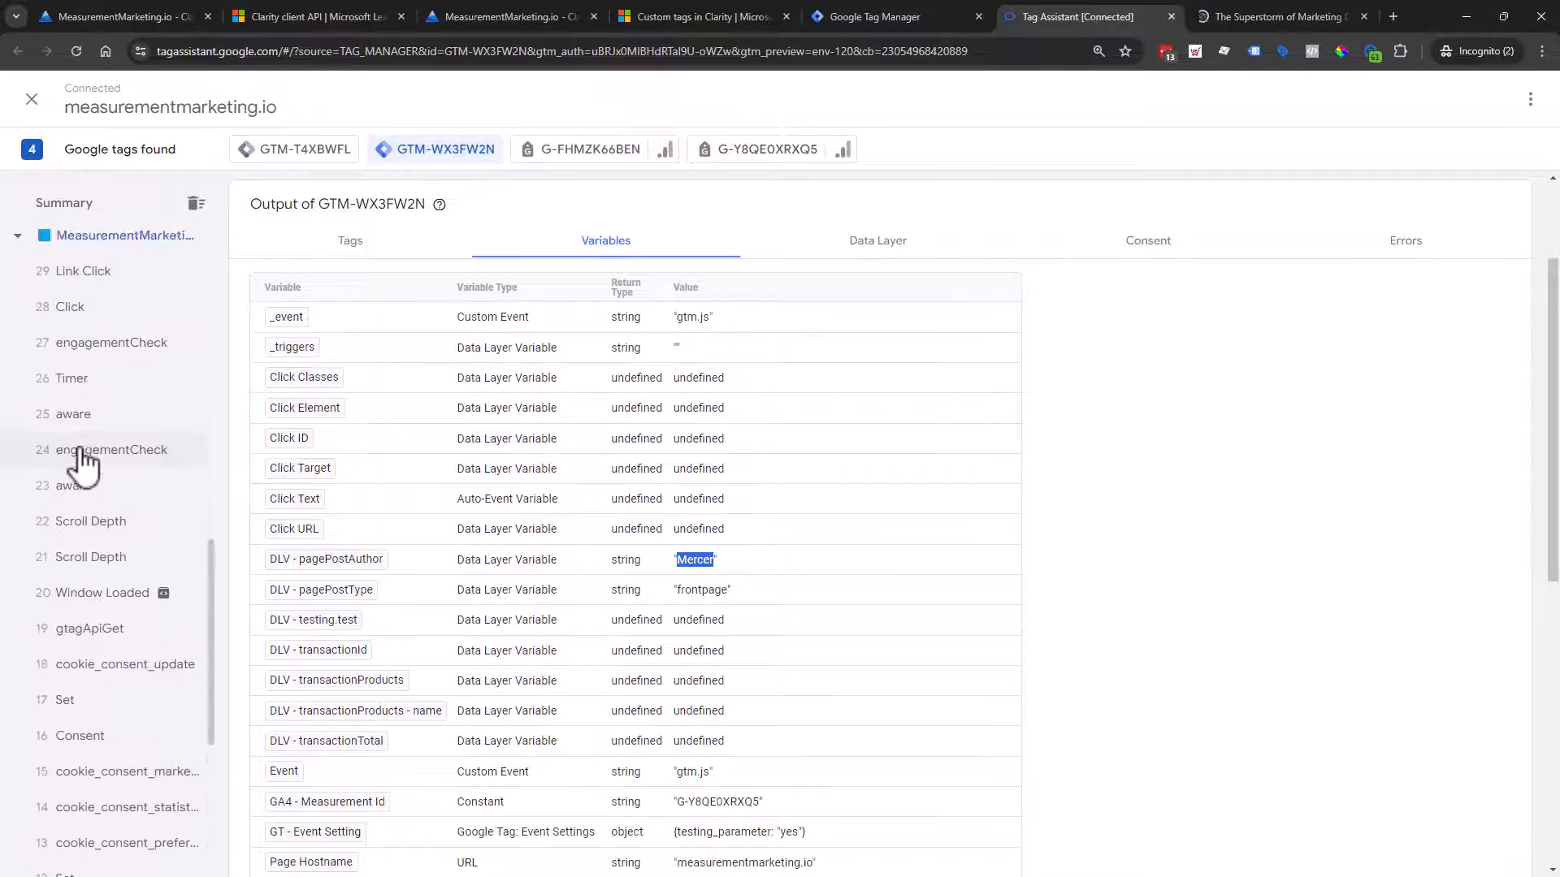
Step: Inspect the blog home's event 37 Container Loaded variables and fired tags
{"action": "left_click", "coordinate": [140, 422]}
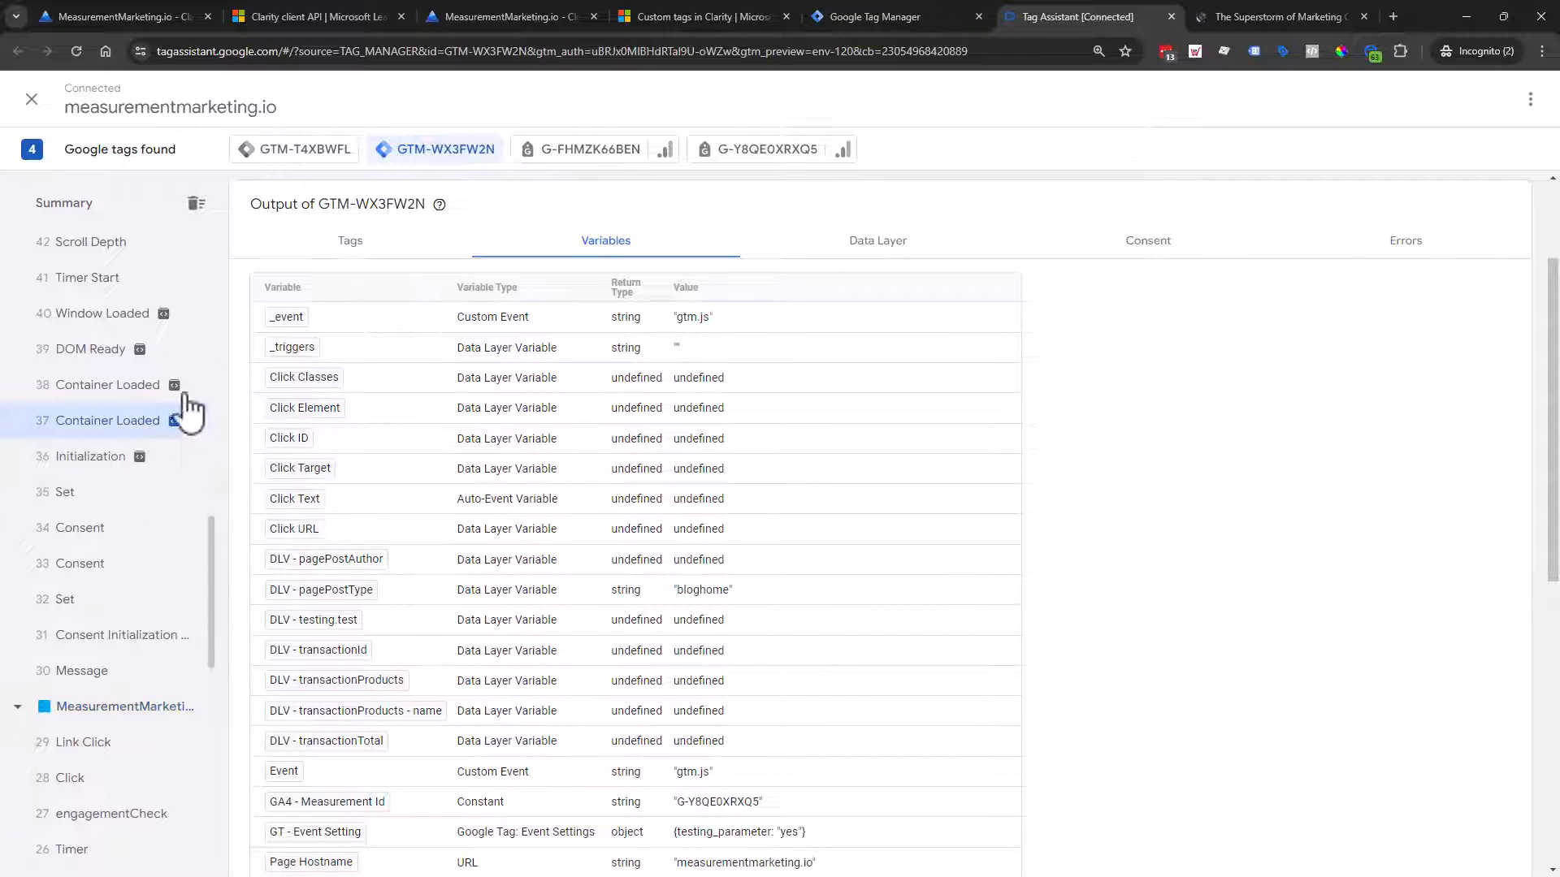
{"action": "left_click", "coordinate": [351, 247]}
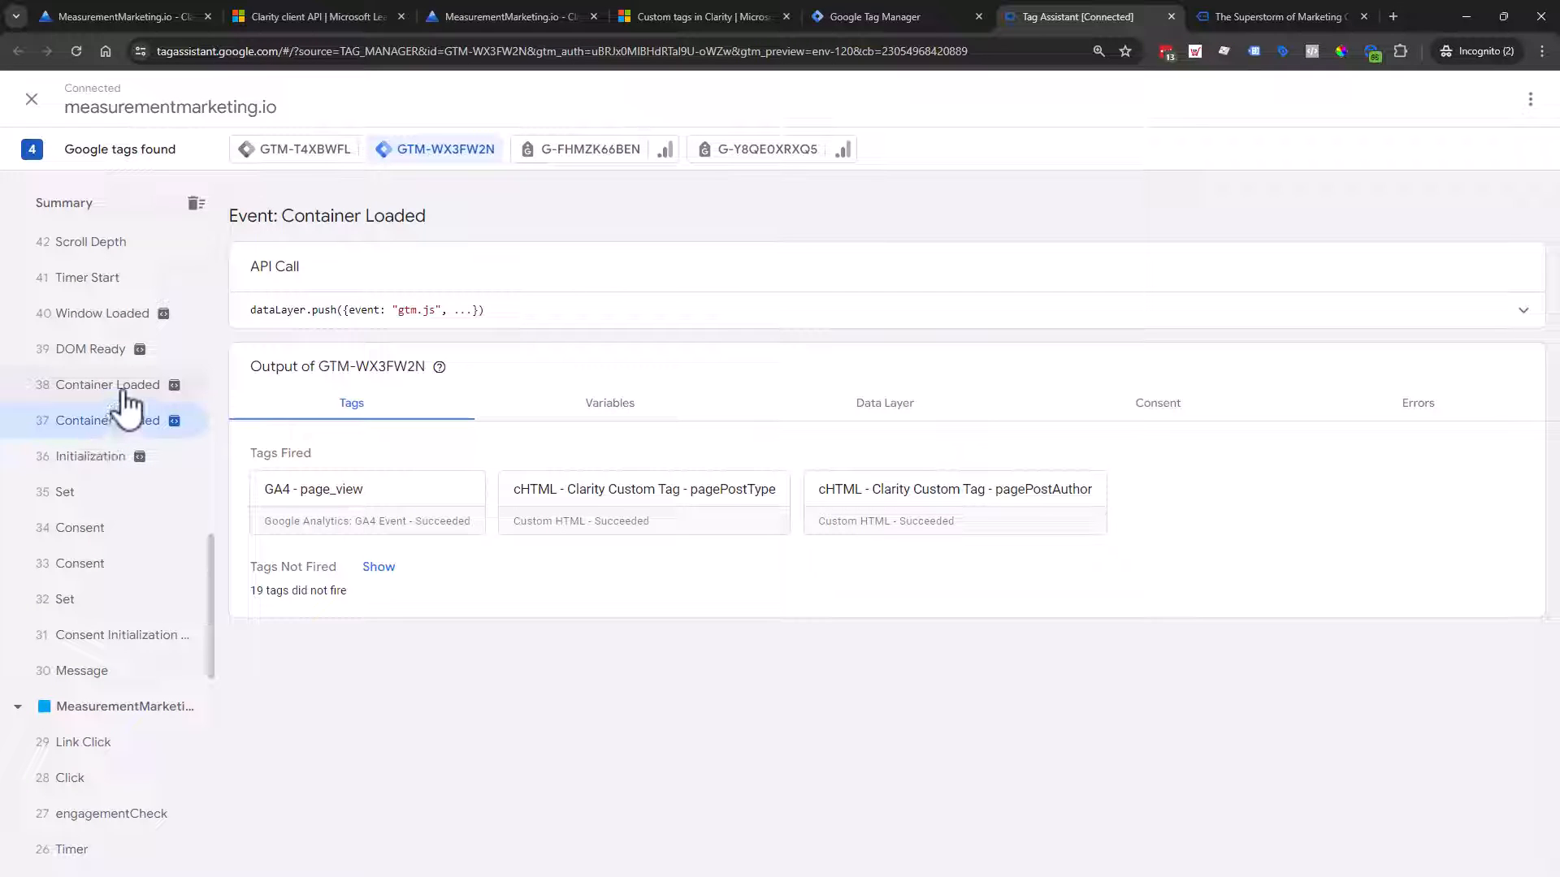
{"action": "scroll", "coordinate": [123, 400], "scroll_direction": "up", "scroll_amount": 15}
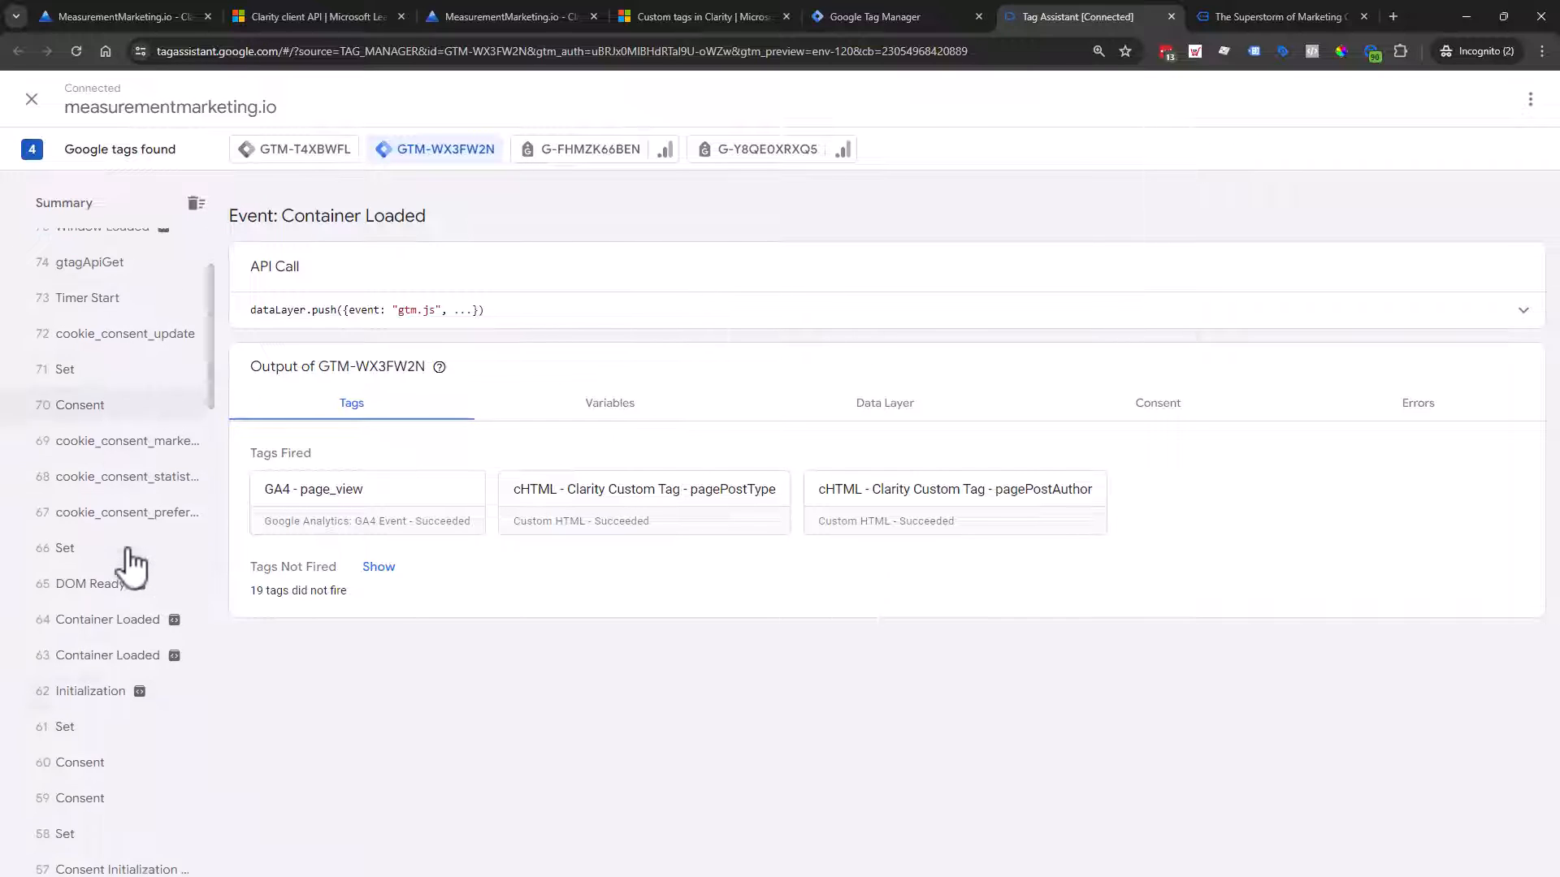
Step: Confirm the Superstorm post's event 63 fired both Clarity tags with pagePostType 'post' and an author
{"action": "left_click", "coordinate": [120, 660]}
{"action": "scroll", "coordinate": [118, 618], "scroll_direction": "up", "scroll_amount": 2}
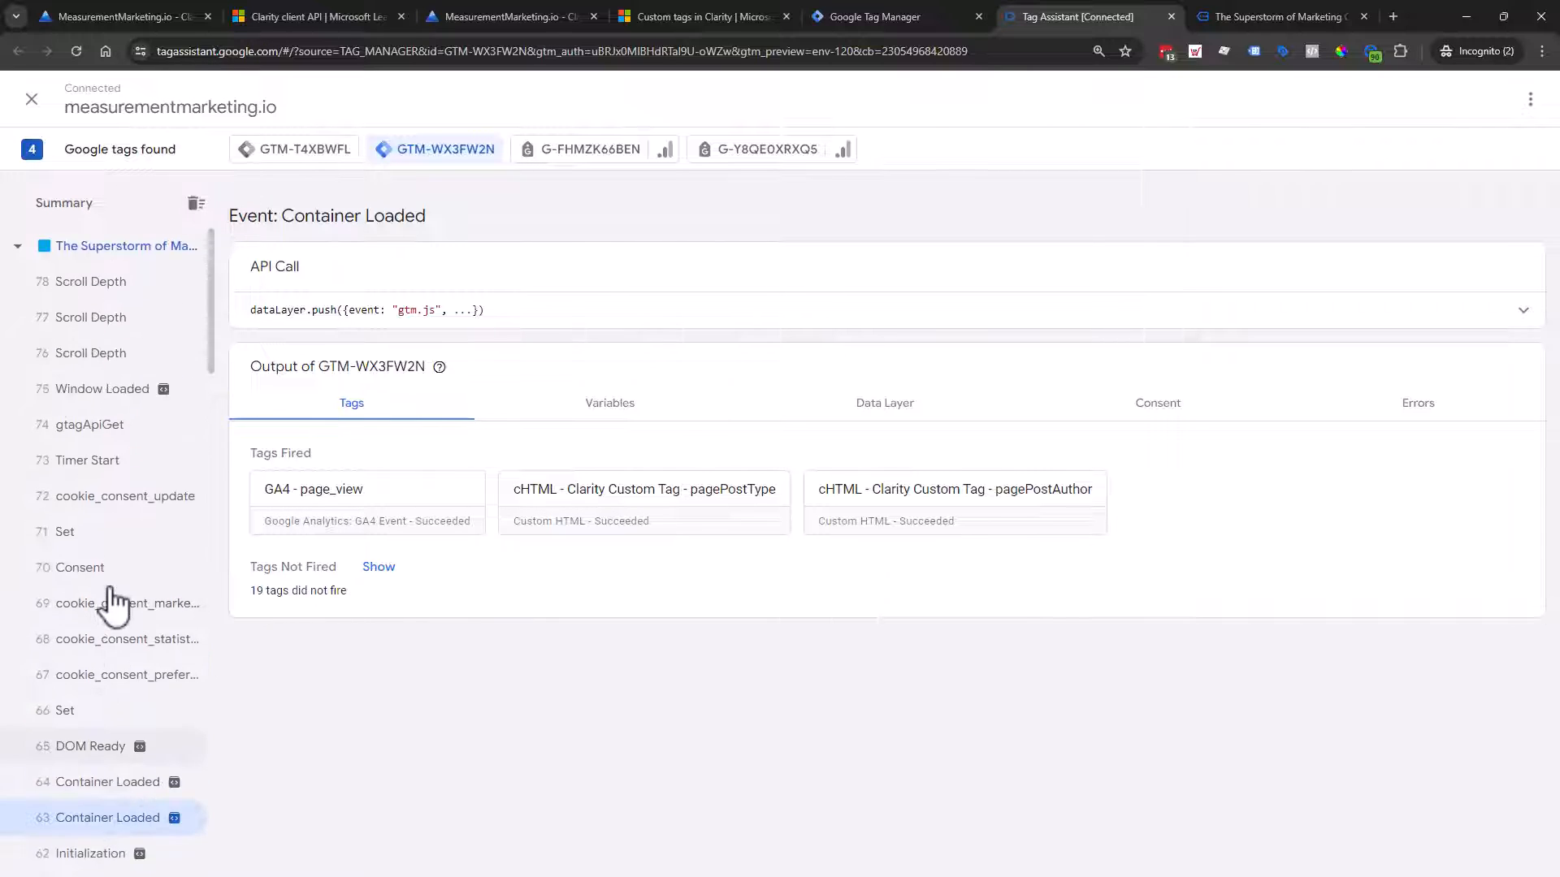
{"action": "scroll", "coordinate": [114, 602], "scroll_direction": "up", "scroll_amount": 1}
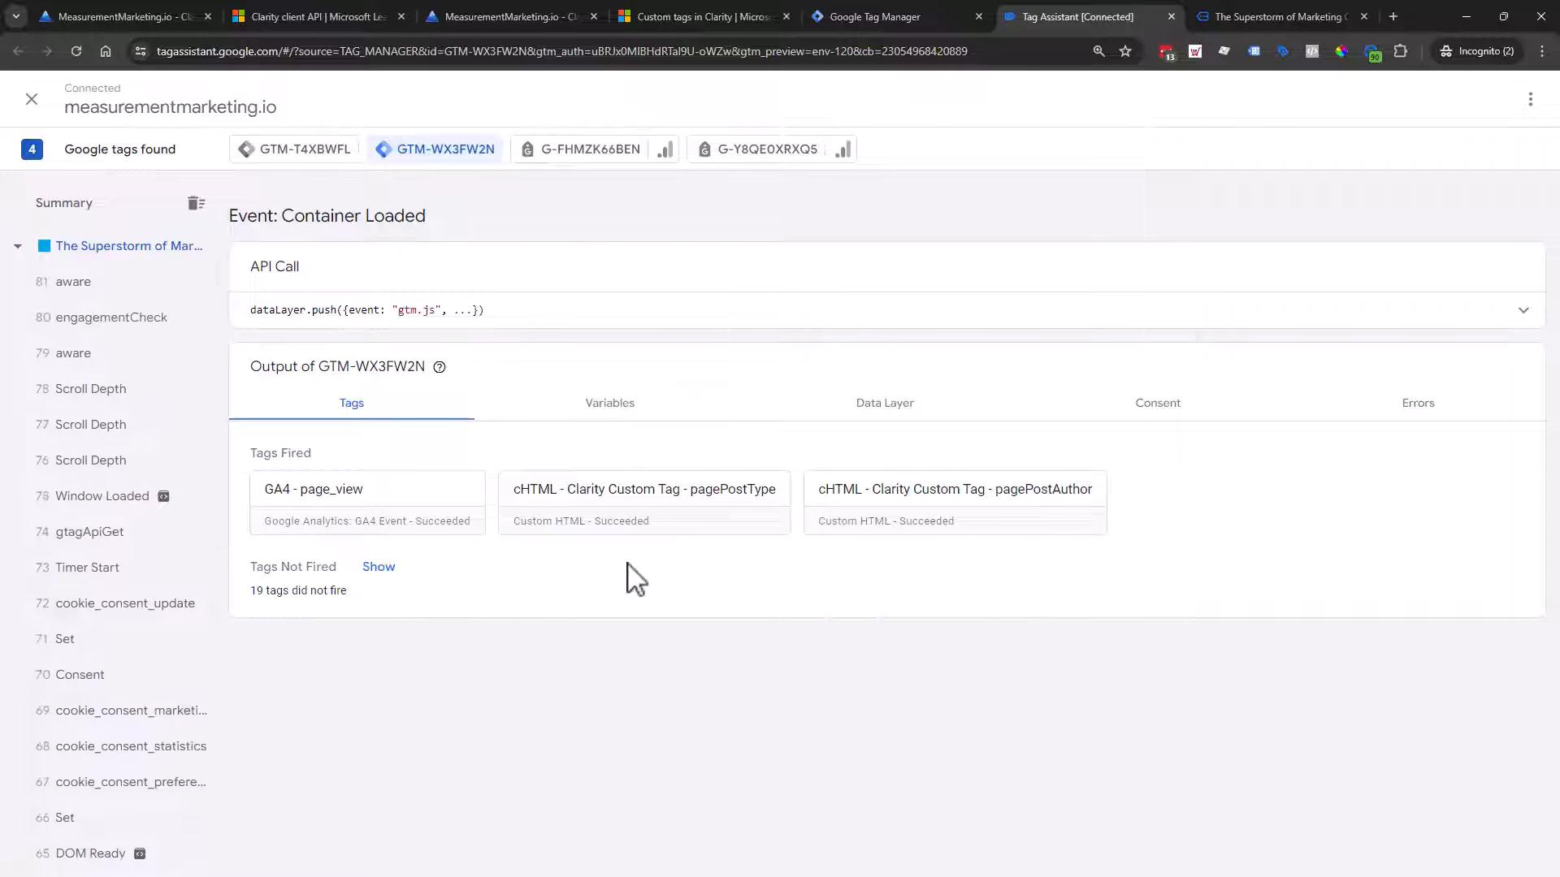
{"action": "left_click", "coordinate": [92, 259]}
{"action": "left_click_drag", "start_coordinate": [345, 239], "coordinate": [626, 251]}
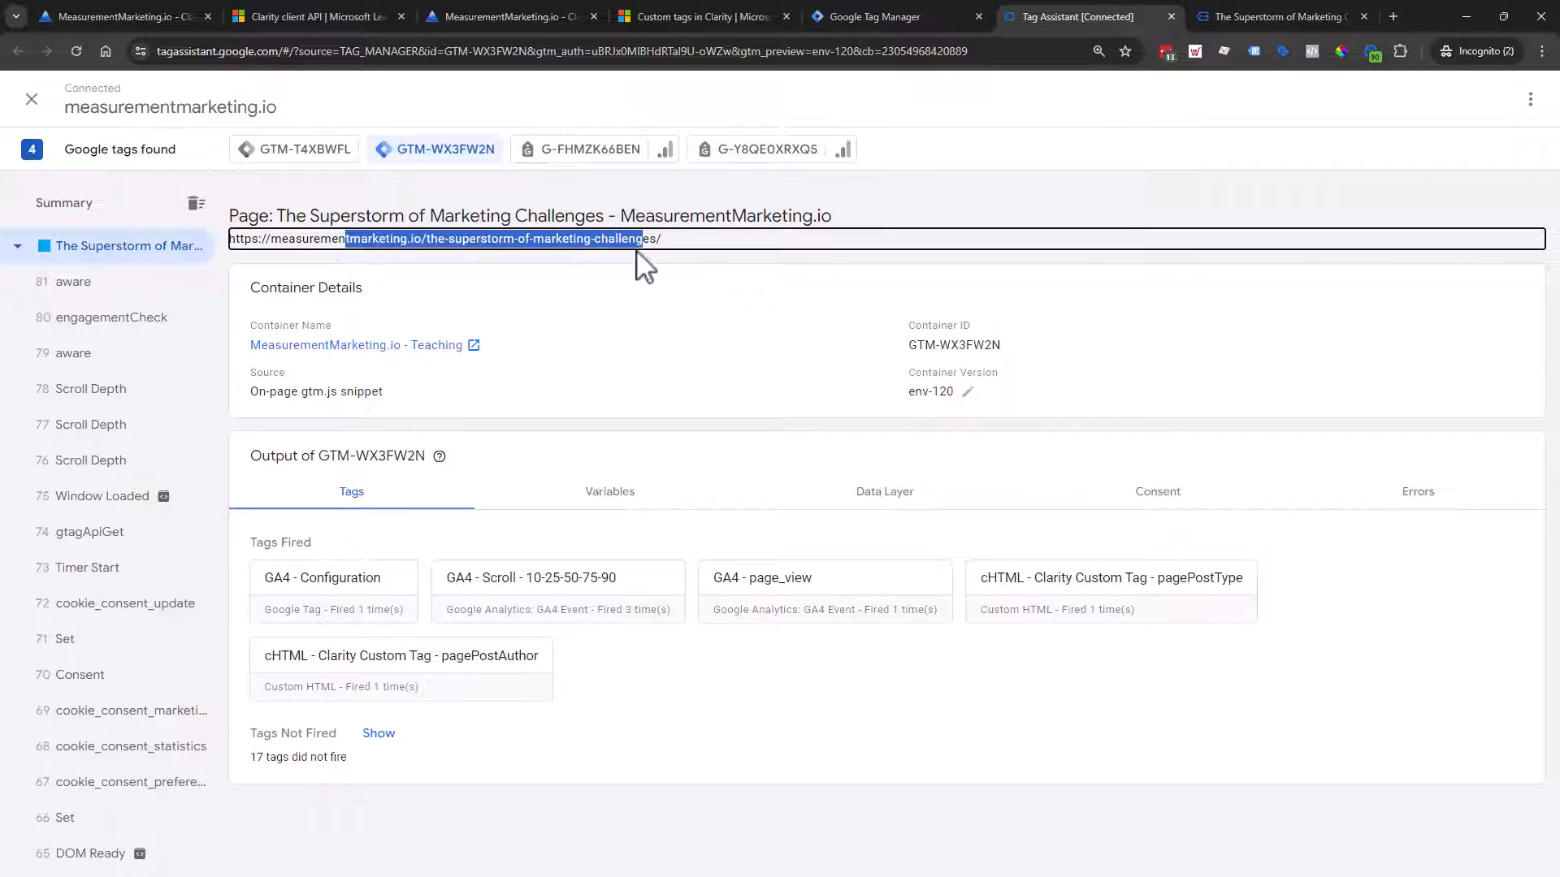
{"action": "scroll", "coordinate": [70, 578], "scroll_direction": "down", "scroll_amount": 2}
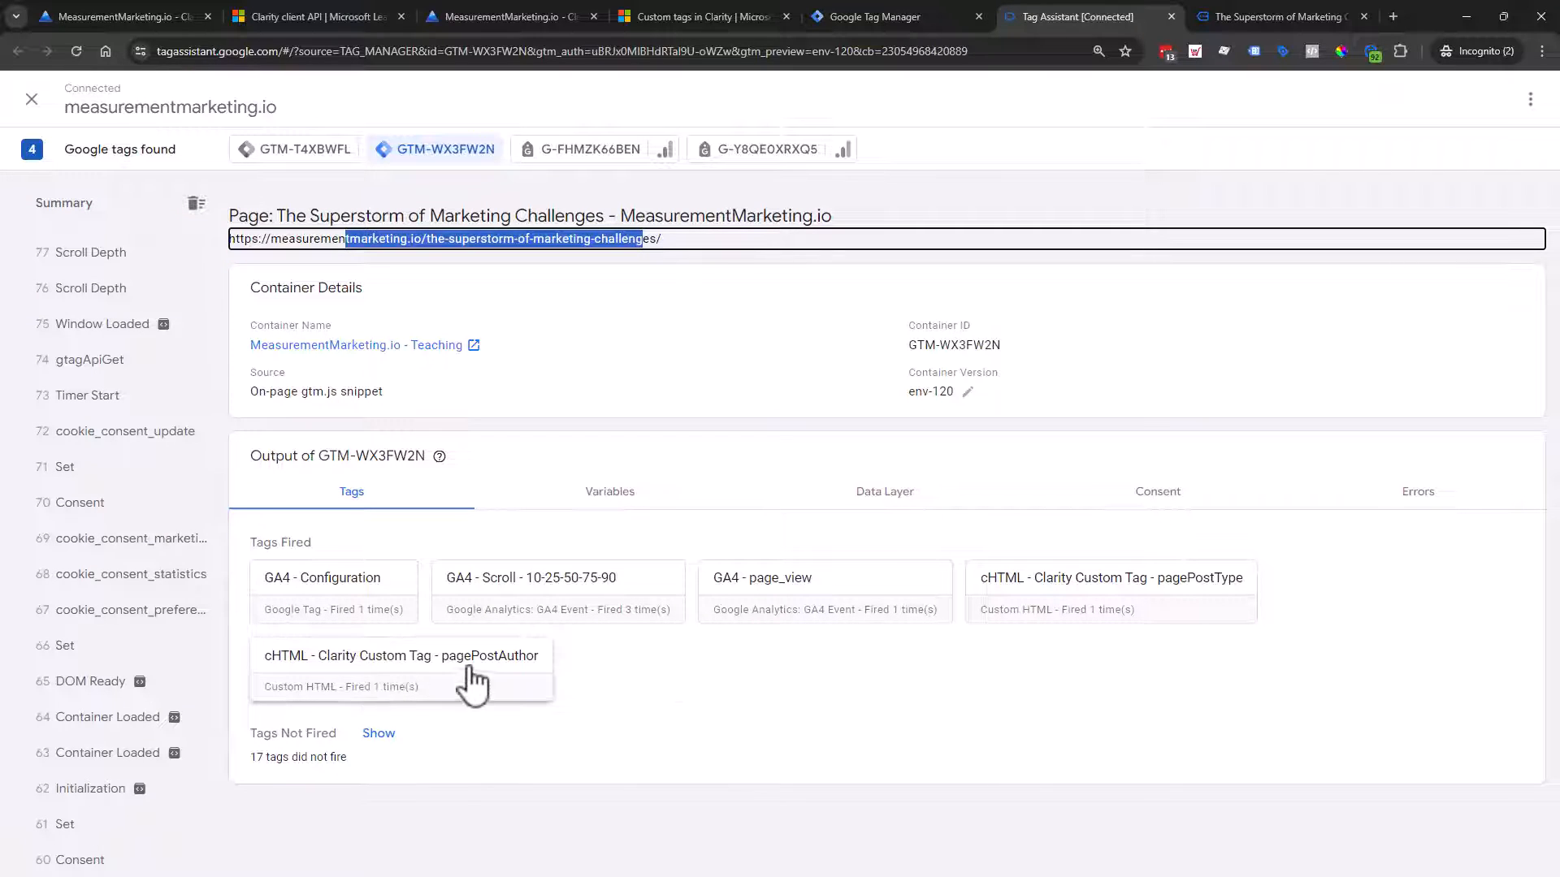
{"action": "left_click", "coordinate": [442, 698]}
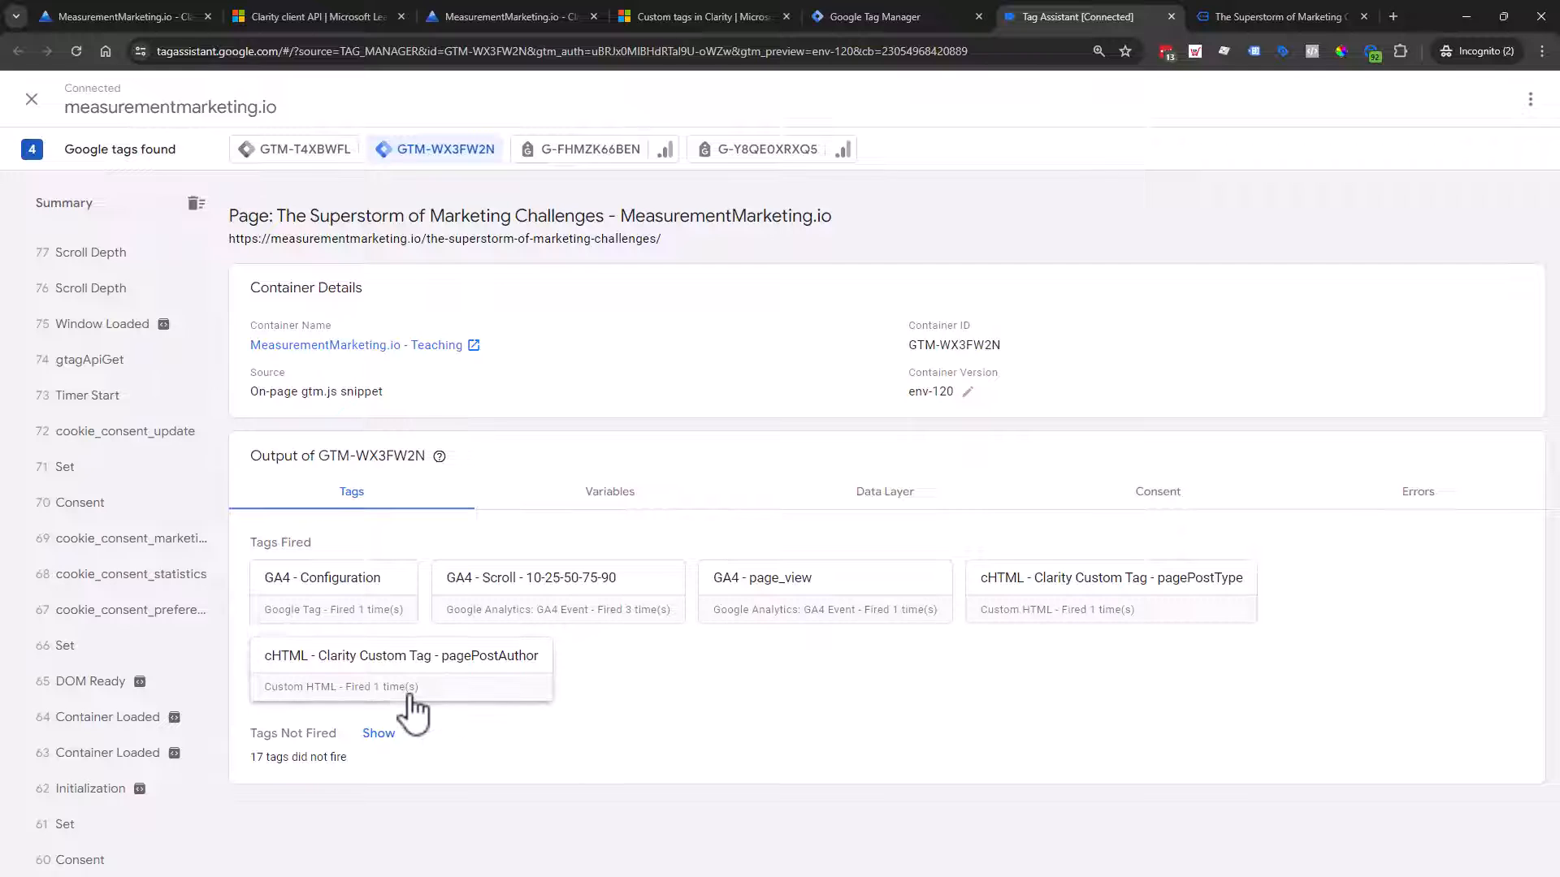
{"action": "scroll", "coordinate": [110, 707], "scroll_direction": "down", "scroll_amount": 1}
{"action": "left_click", "coordinate": [116, 680]}
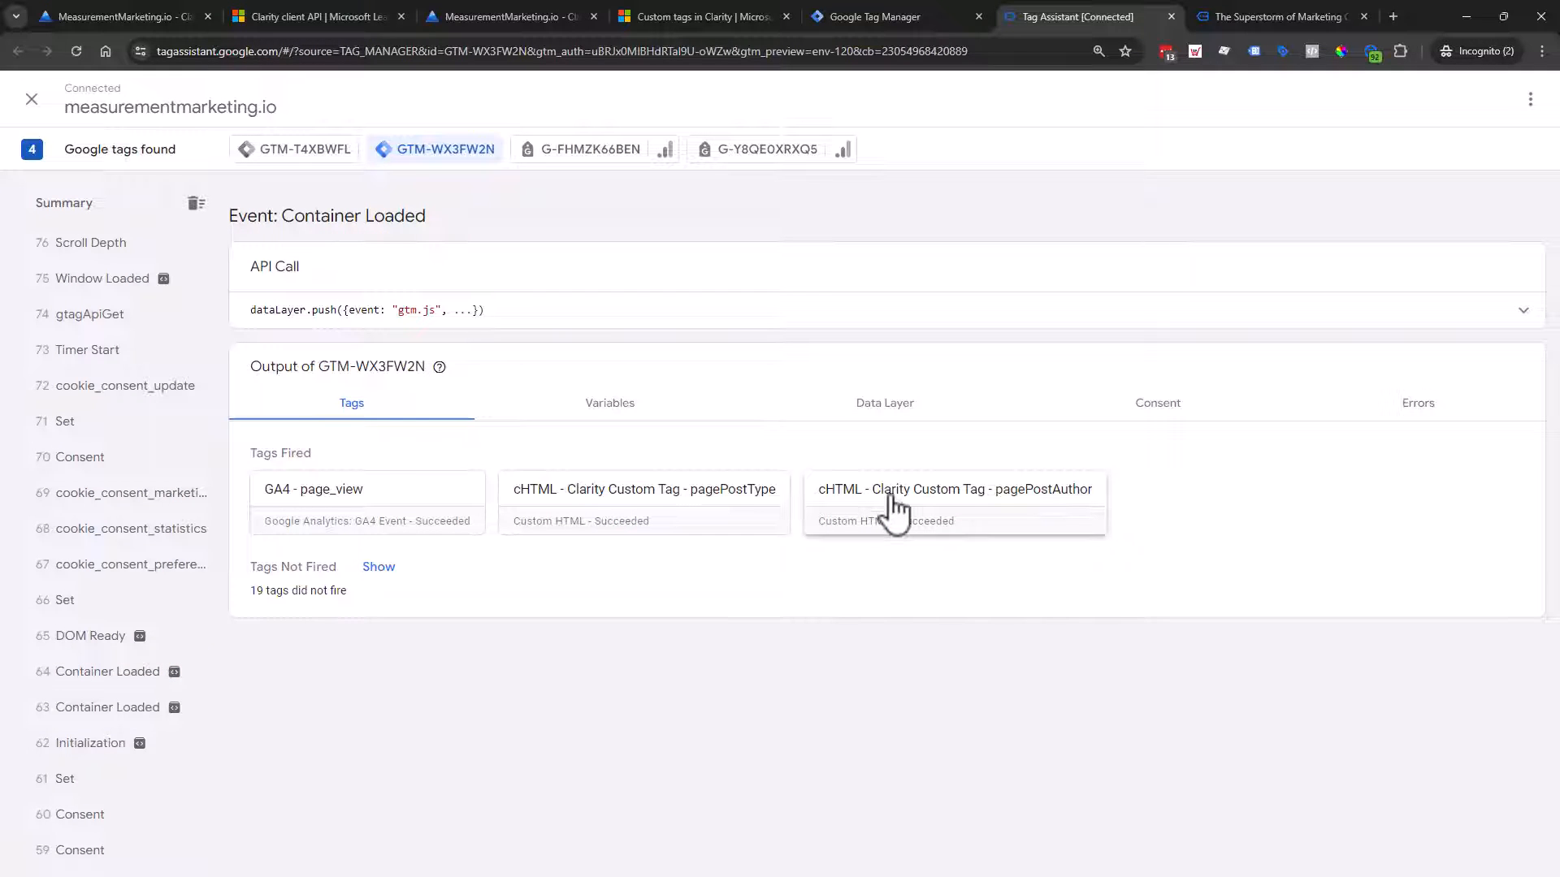
{"action": "left_click", "coordinate": [644, 418]}
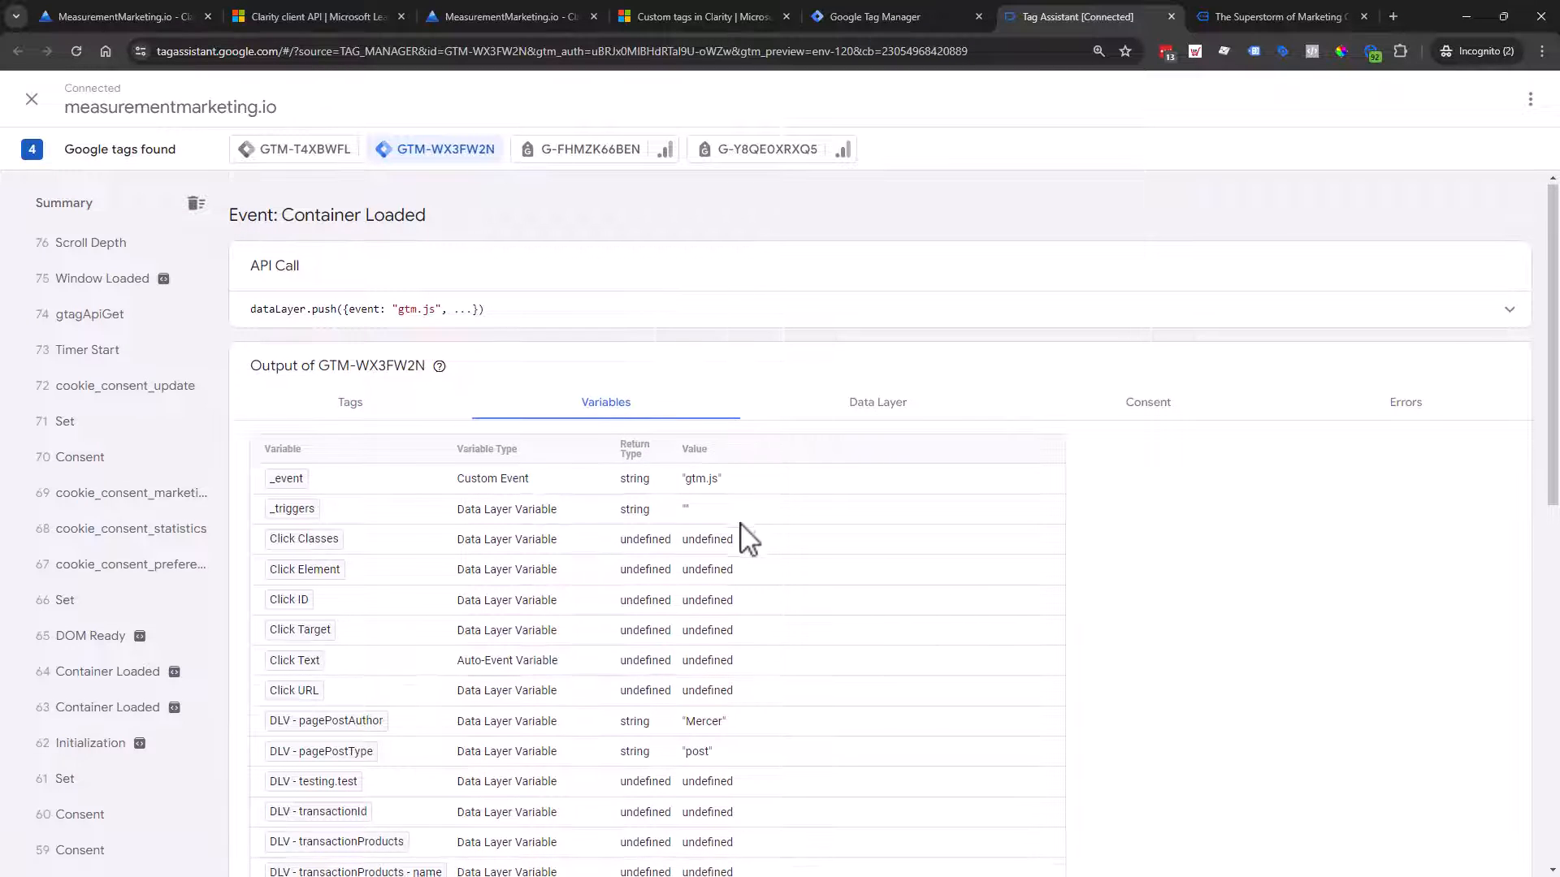
{"action": "scroll", "coordinate": [742, 532], "scroll_direction": "down", "scroll_amount": 4}
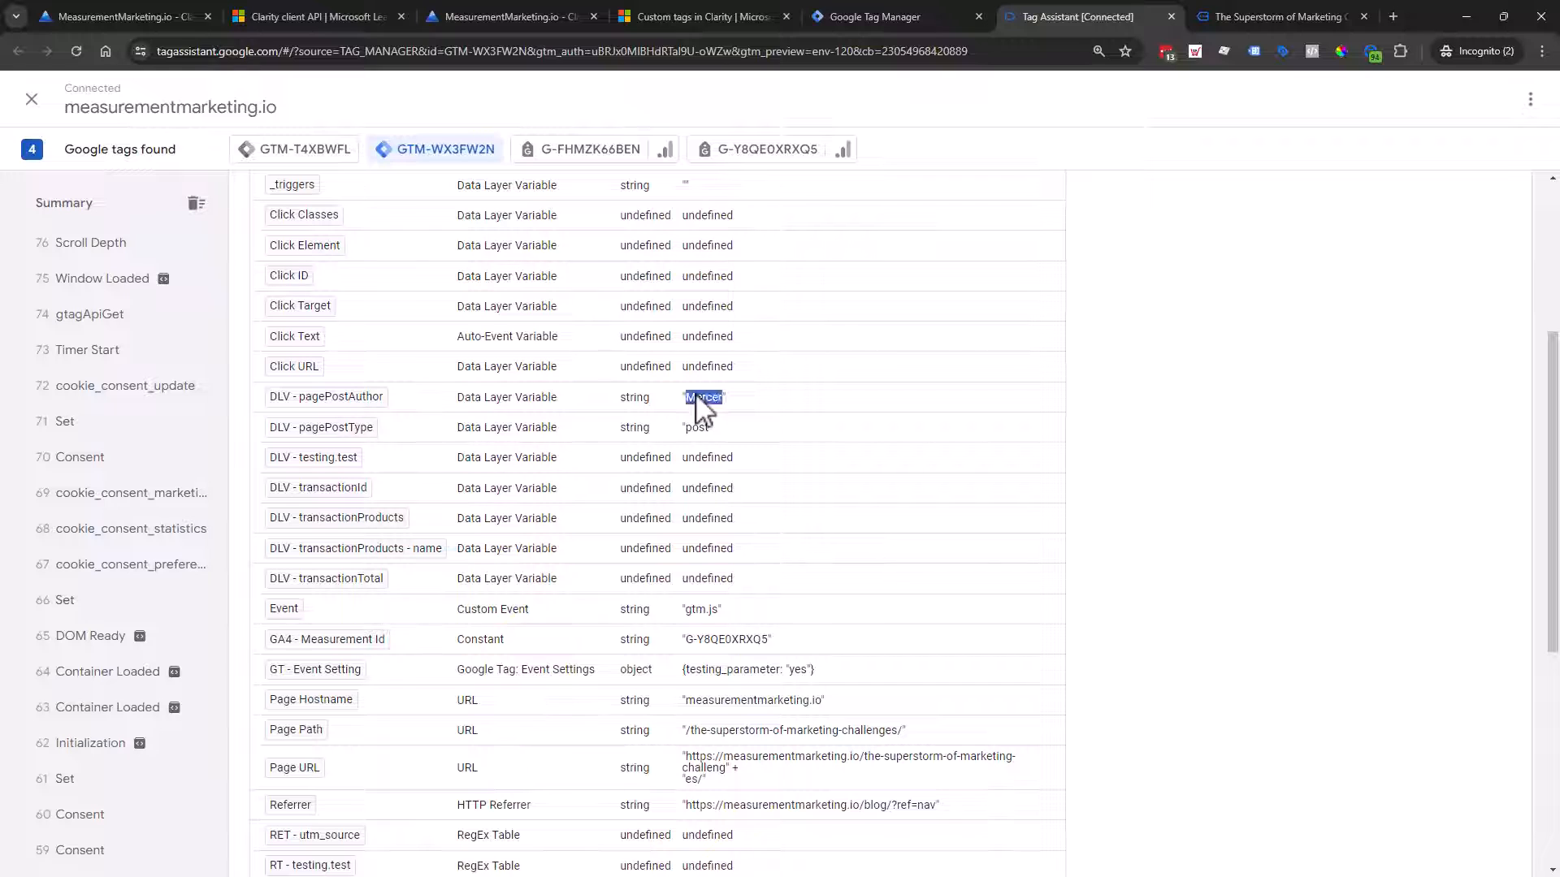
{"action": "scroll", "coordinate": [725, 503], "scroll_direction": "up", "scroll_amount": 1}
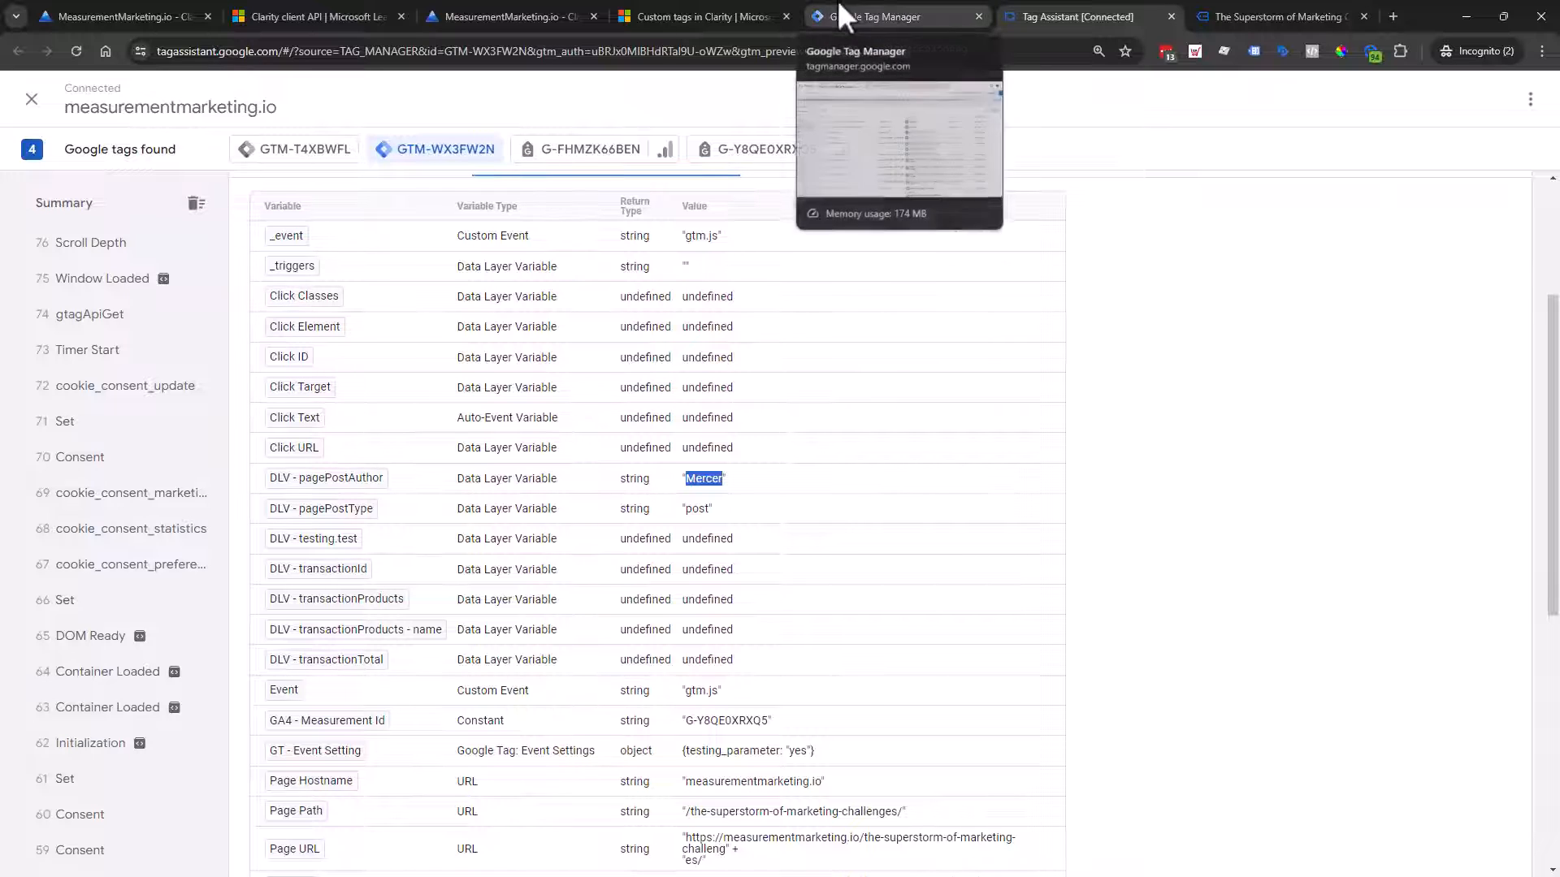
{"action": "left_click", "coordinate": [937, 17]}
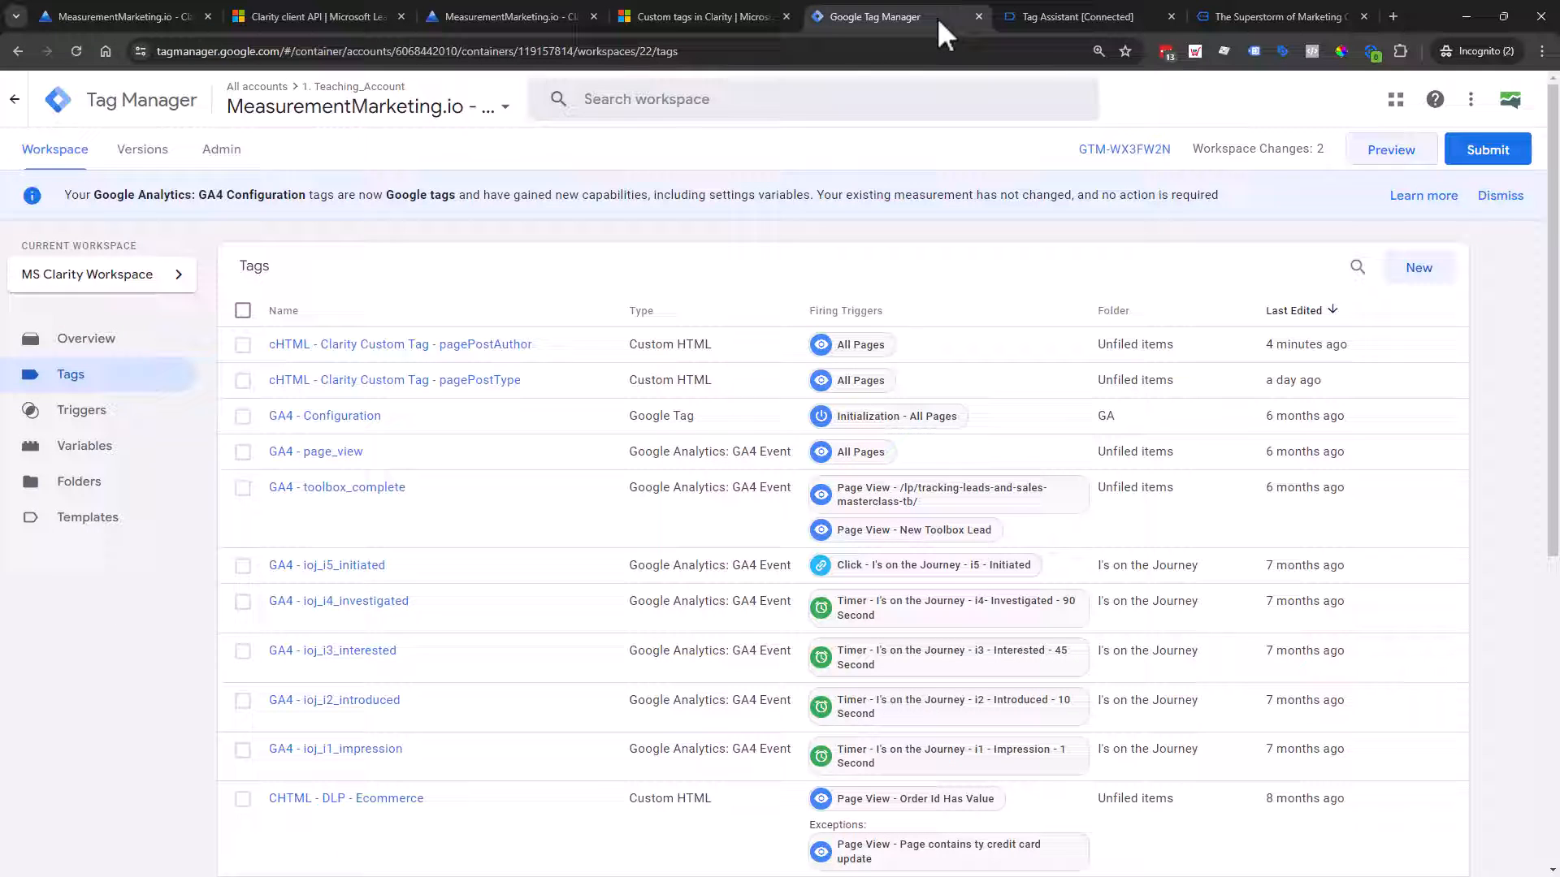
Step: Submit and publish the workspace as Version 13 – MS Clarity Workspace
{"action": "left_click", "coordinate": [1474, 166]}
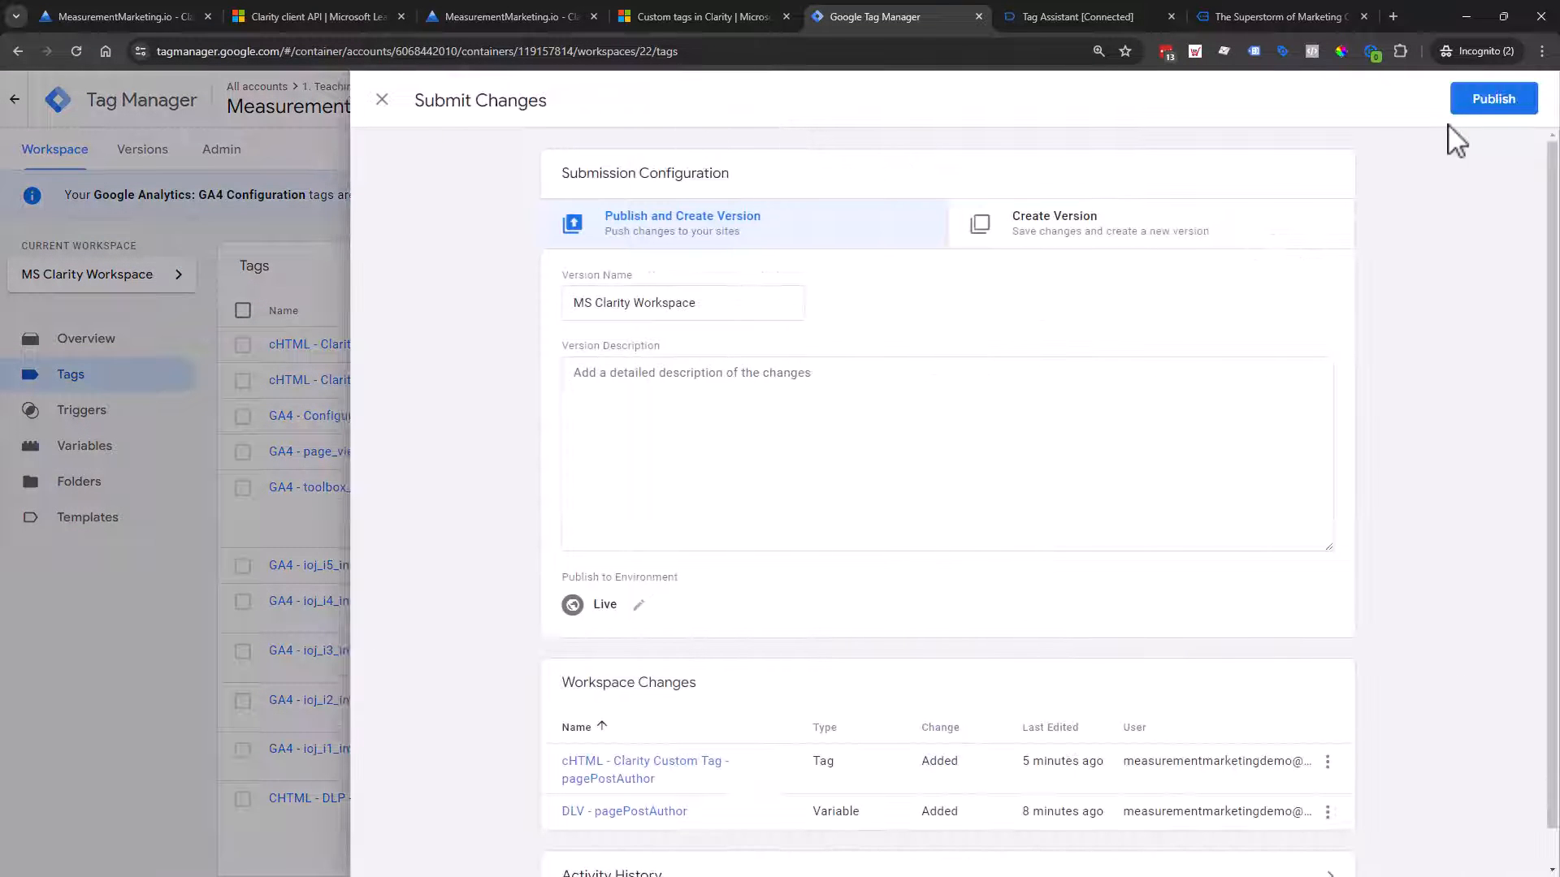
{"action": "left_click", "coordinate": [1504, 102]}
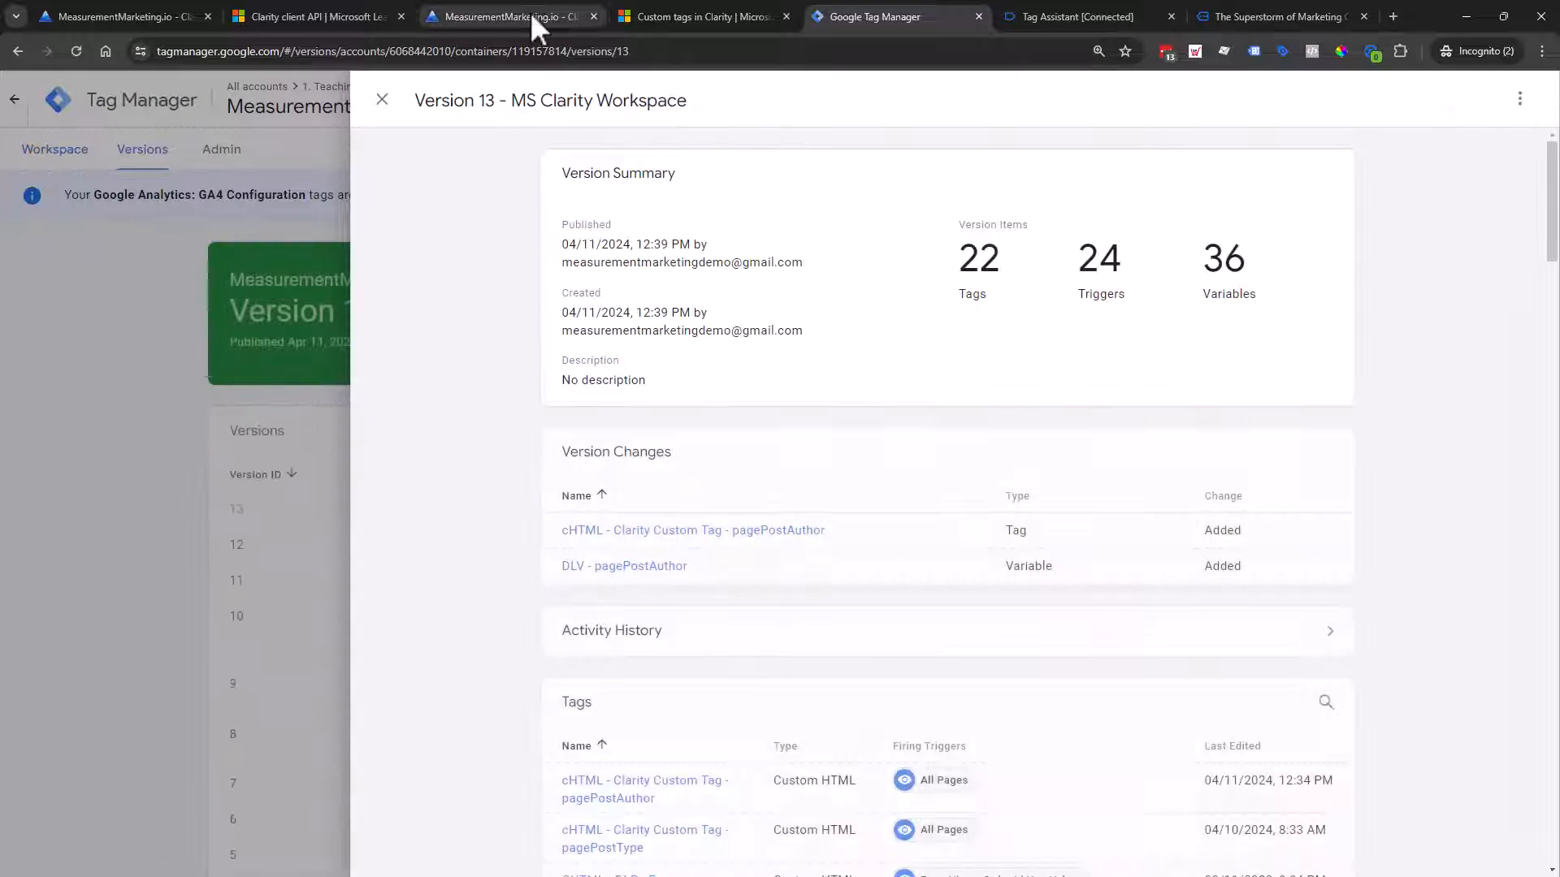
{"action": "left_click", "coordinate": [530, 12]}
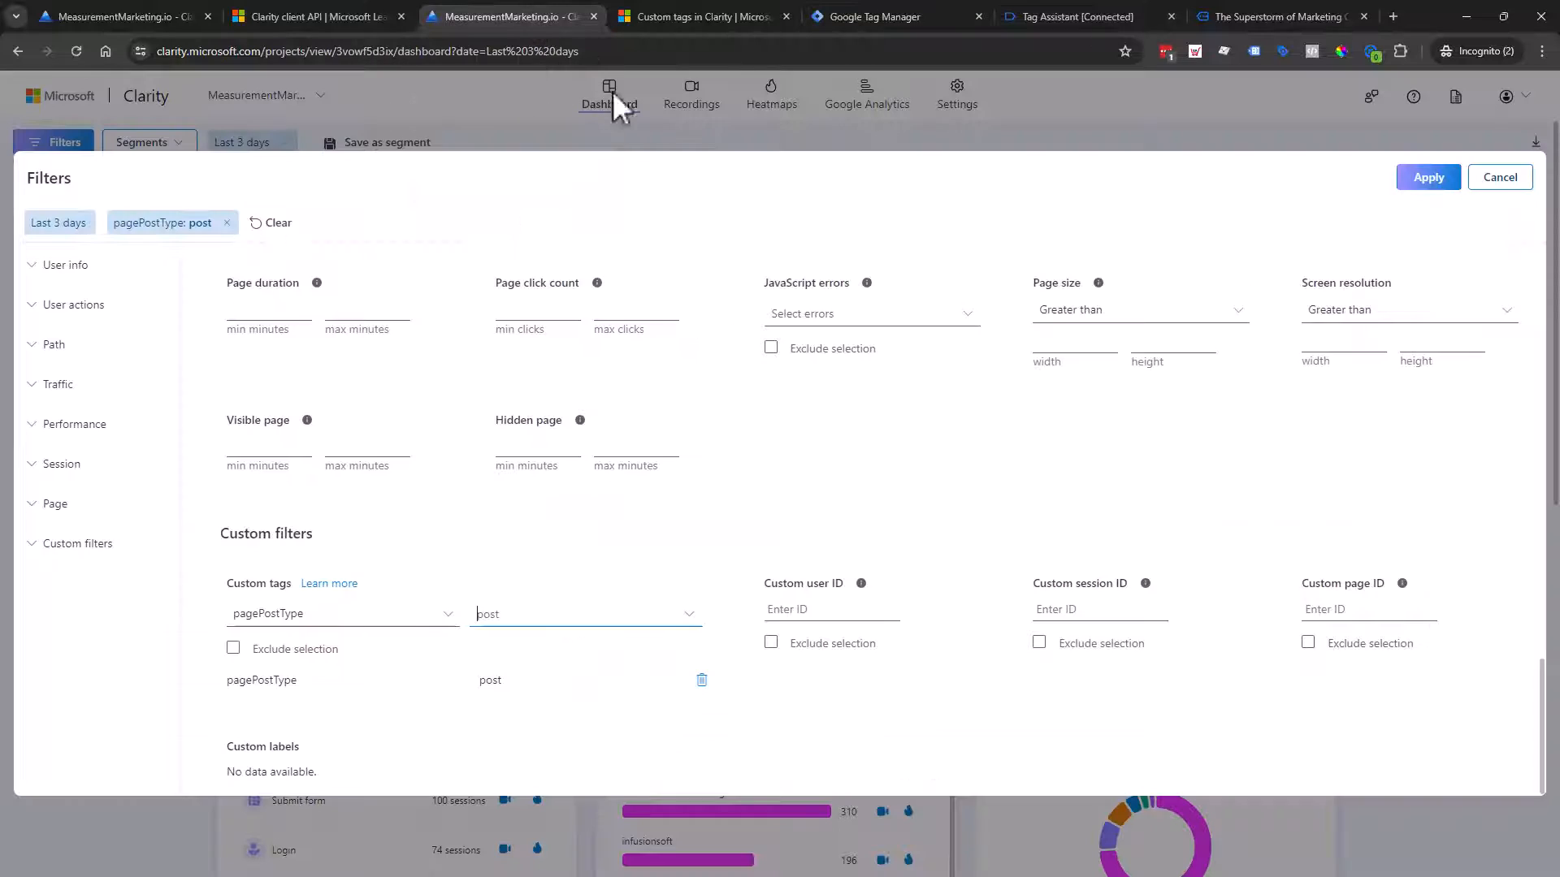
{"action": "left_click", "coordinate": [411, 621]}
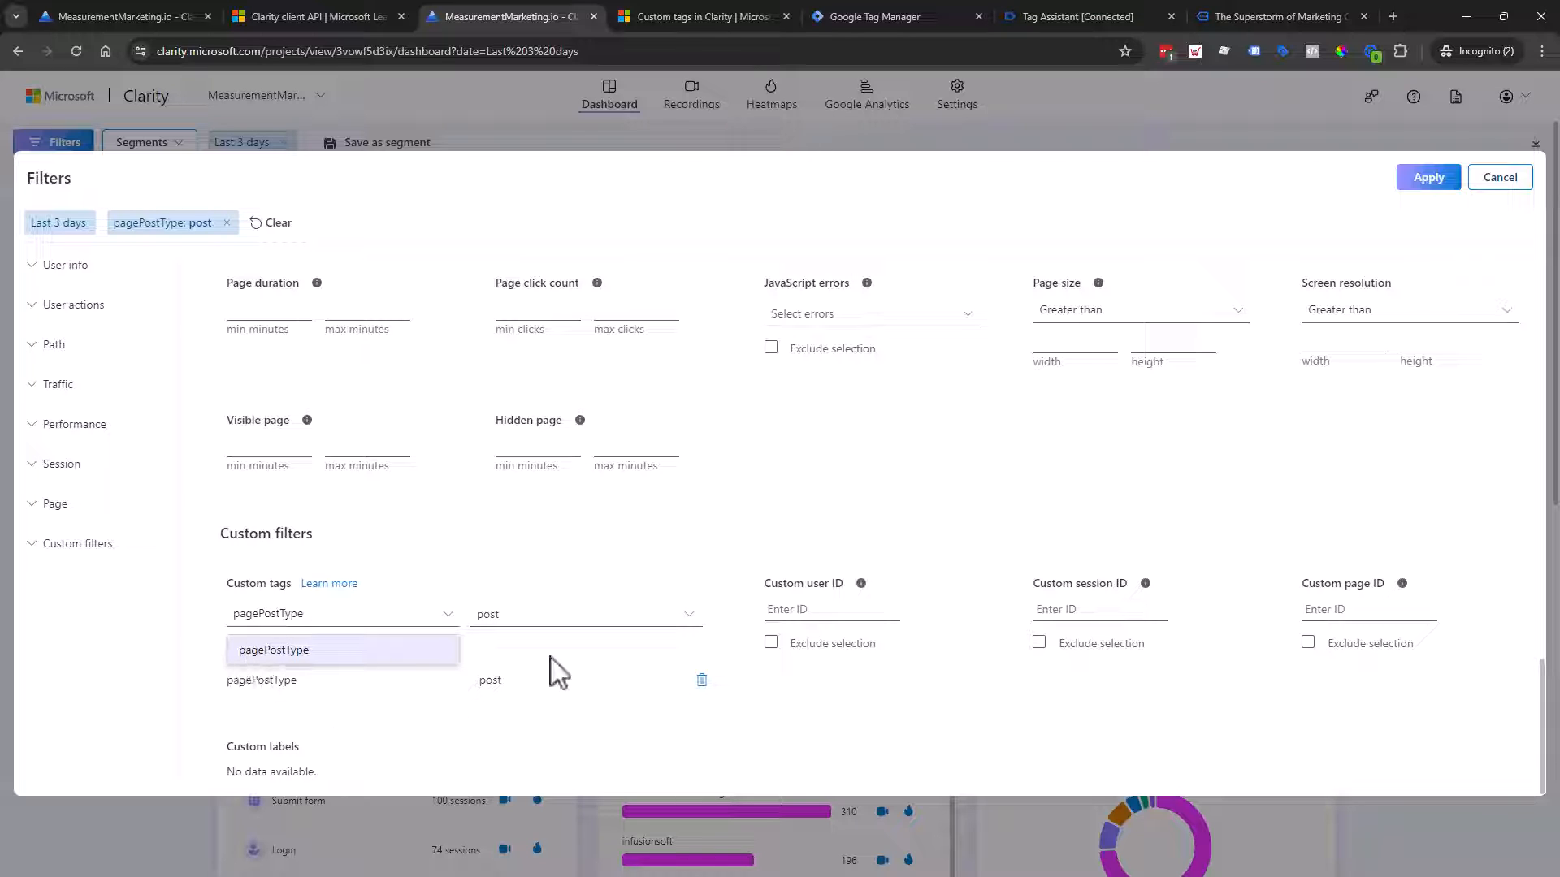
{"action": "left_click", "coordinate": [689, 615]}
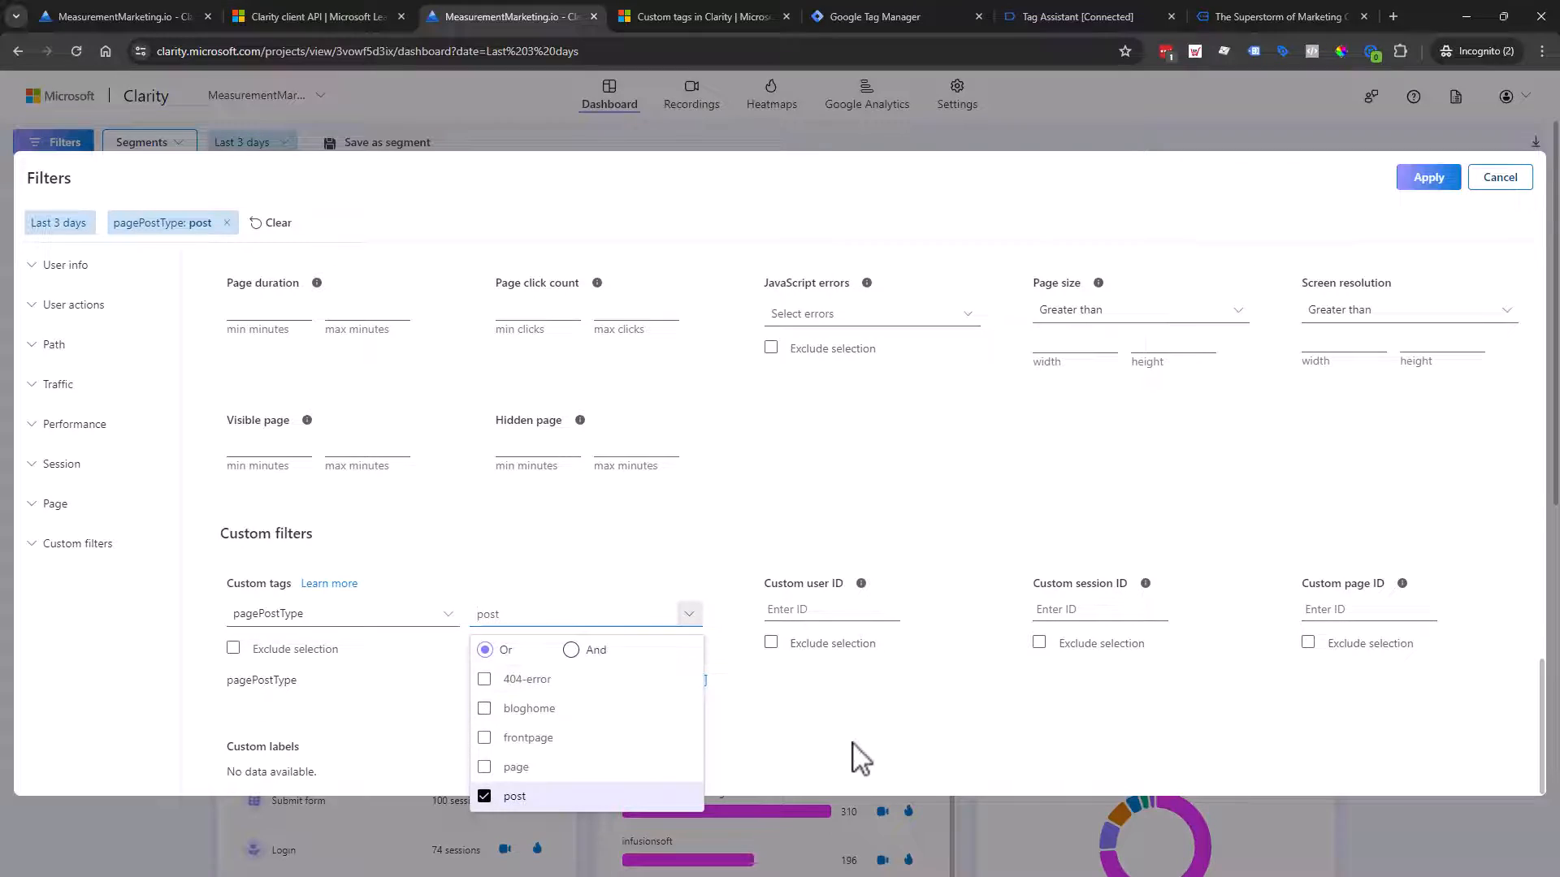
{"action": "left_click", "coordinate": [706, 719]}
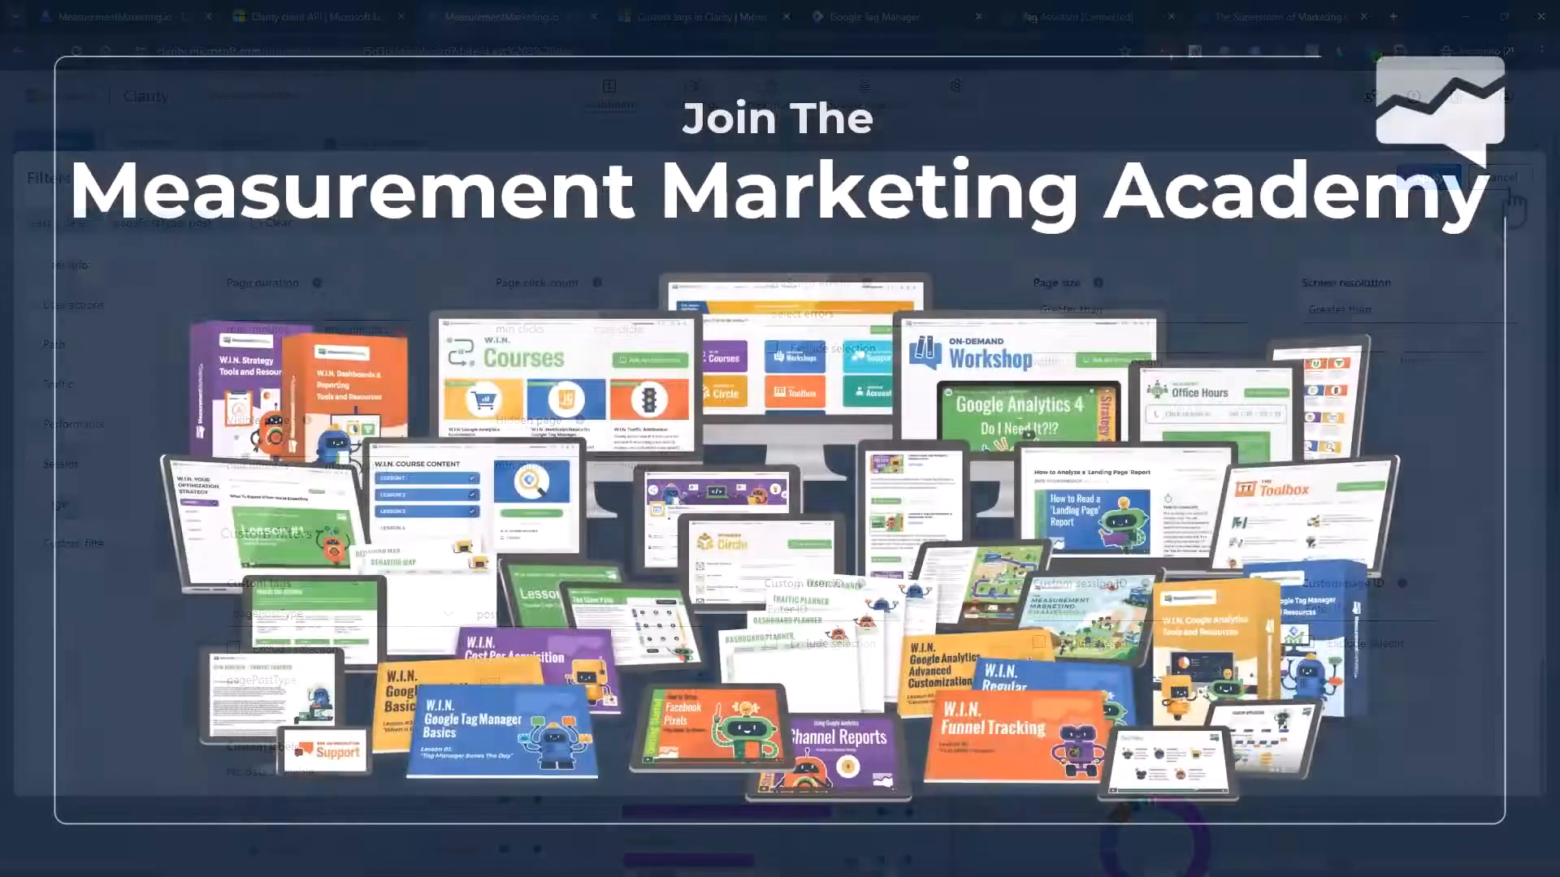